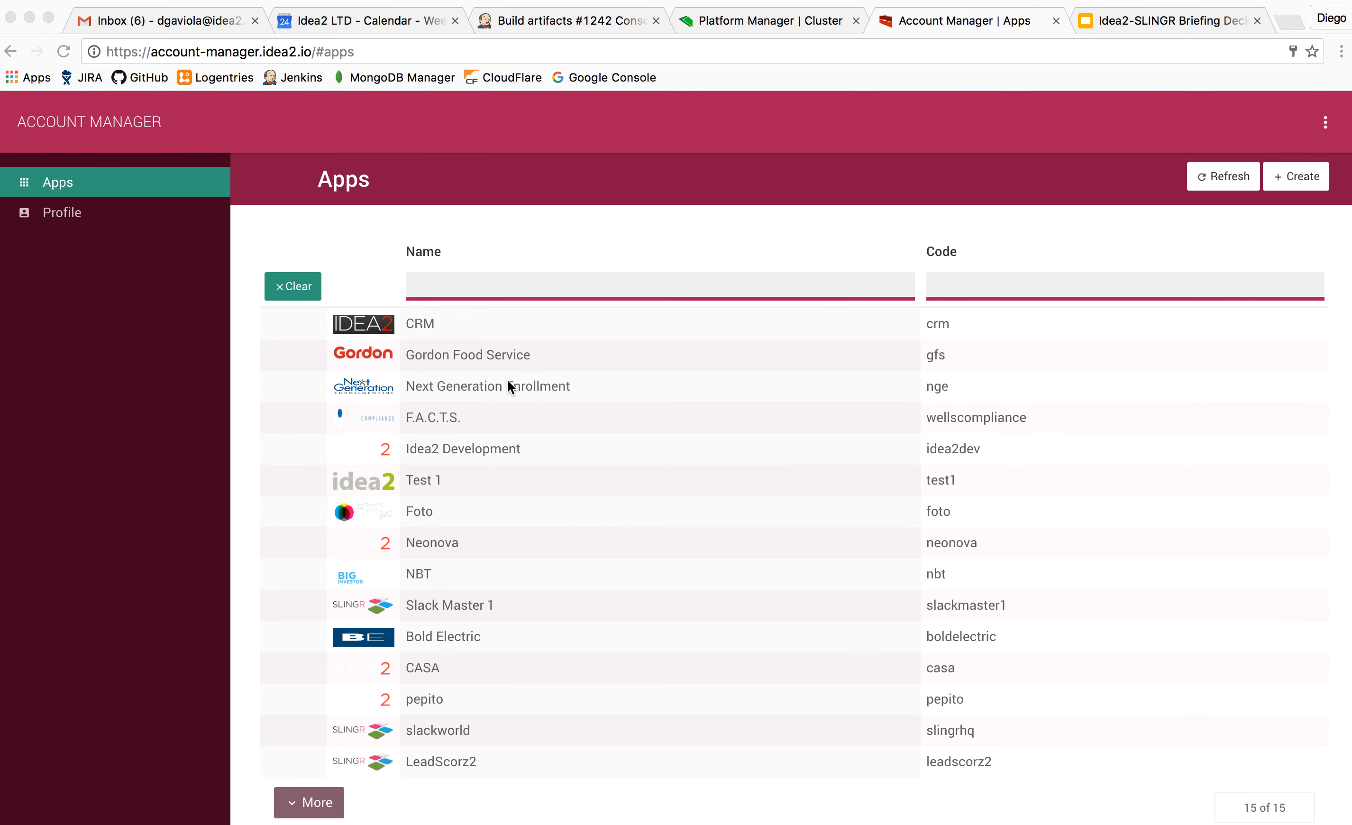
{"action": "scroll", "coordinate": [508, 383], "scroll_direction": "down", "scroll_amount": 2}
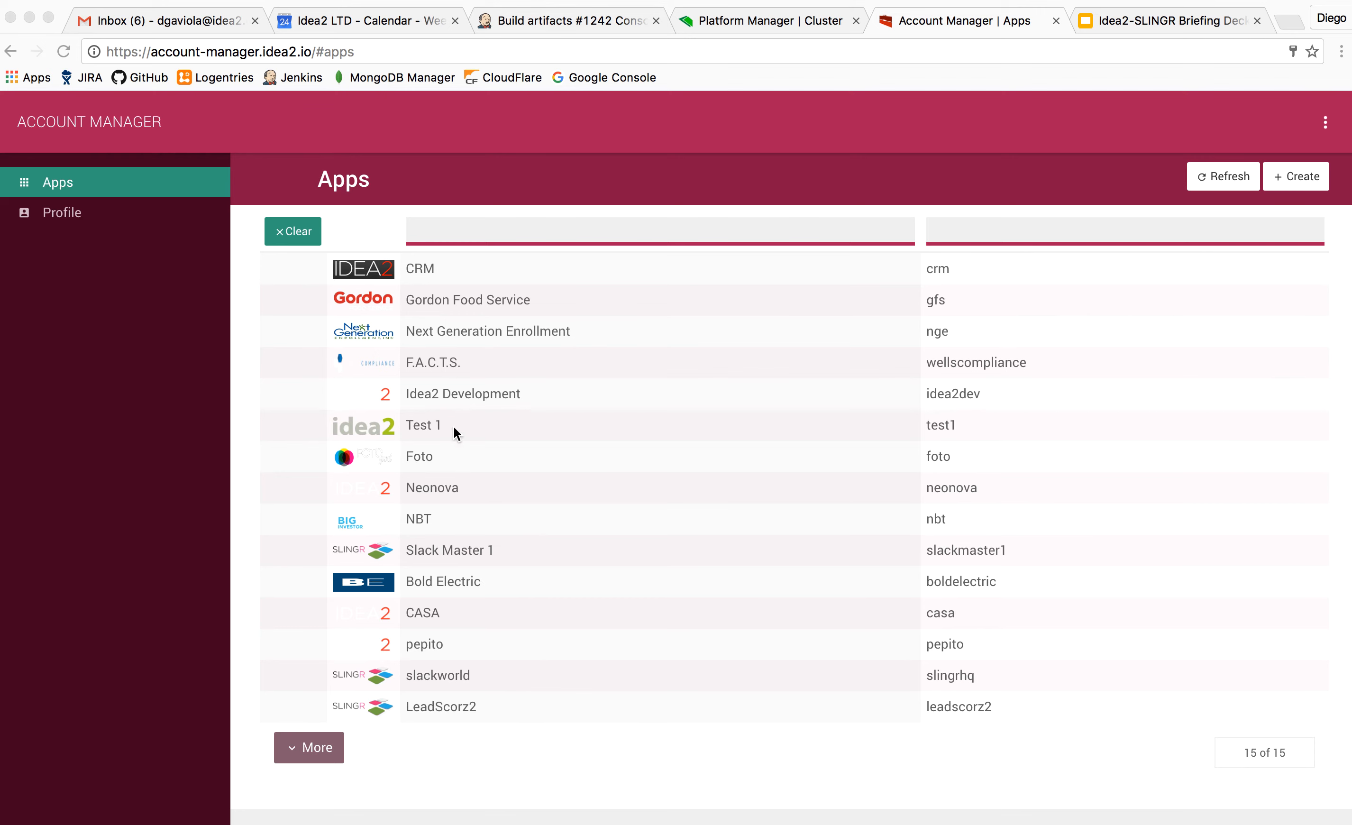
{"action": "left_click", "coordinate": [1309, 185]}
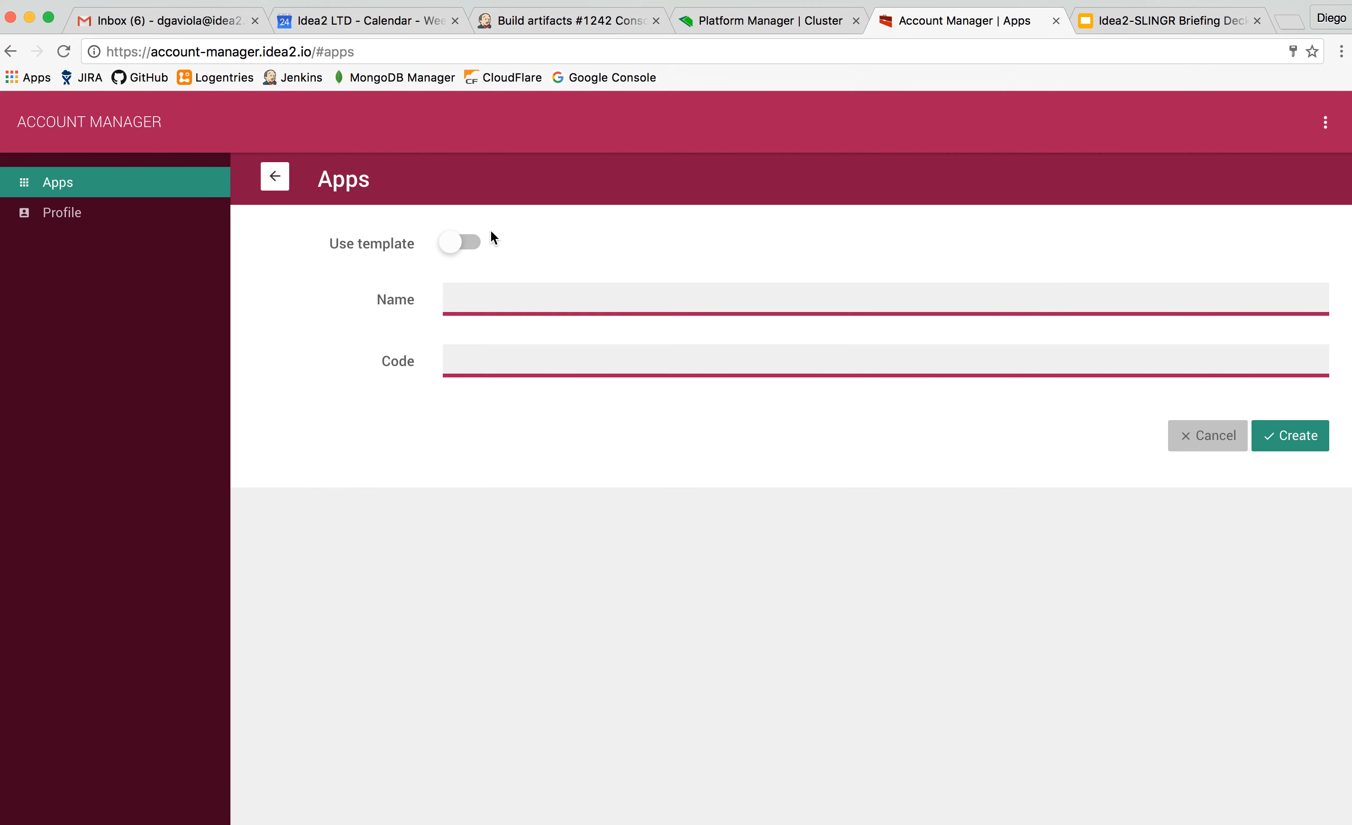
{"action": "left_click", "coordinate": [460, 250]}
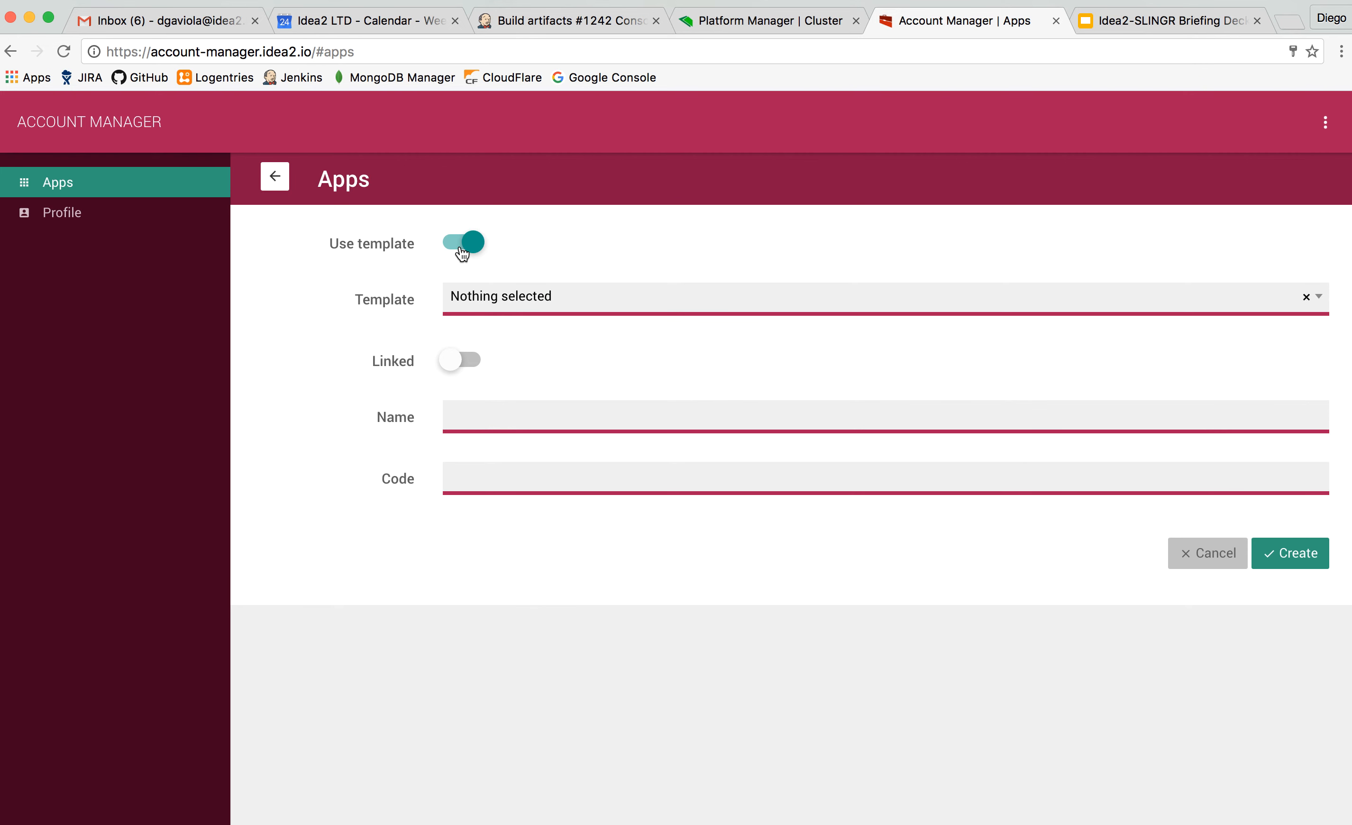
{"action": "left_click", "coordinate": [511, 306]}
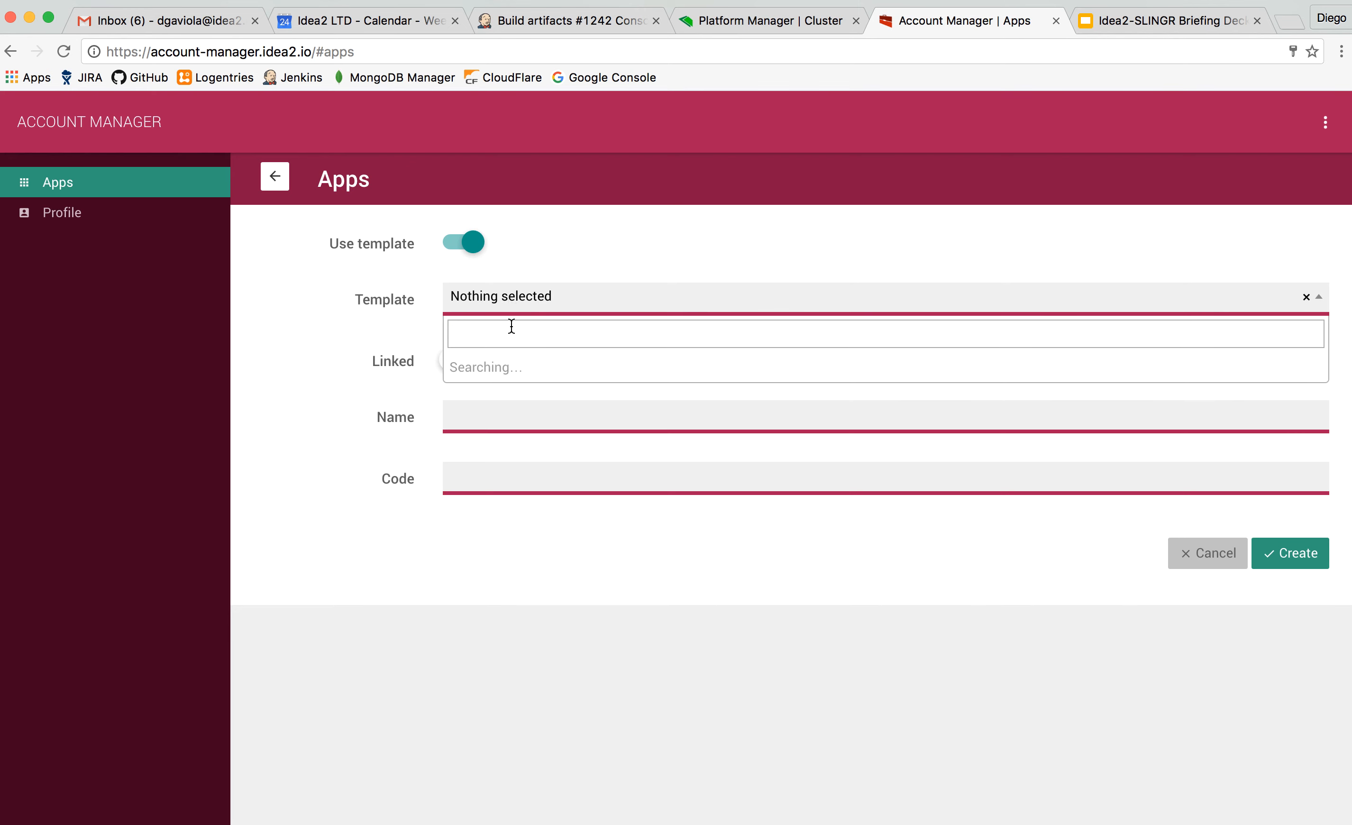
{"action": "left_click", "coordinate": [603, 276]}
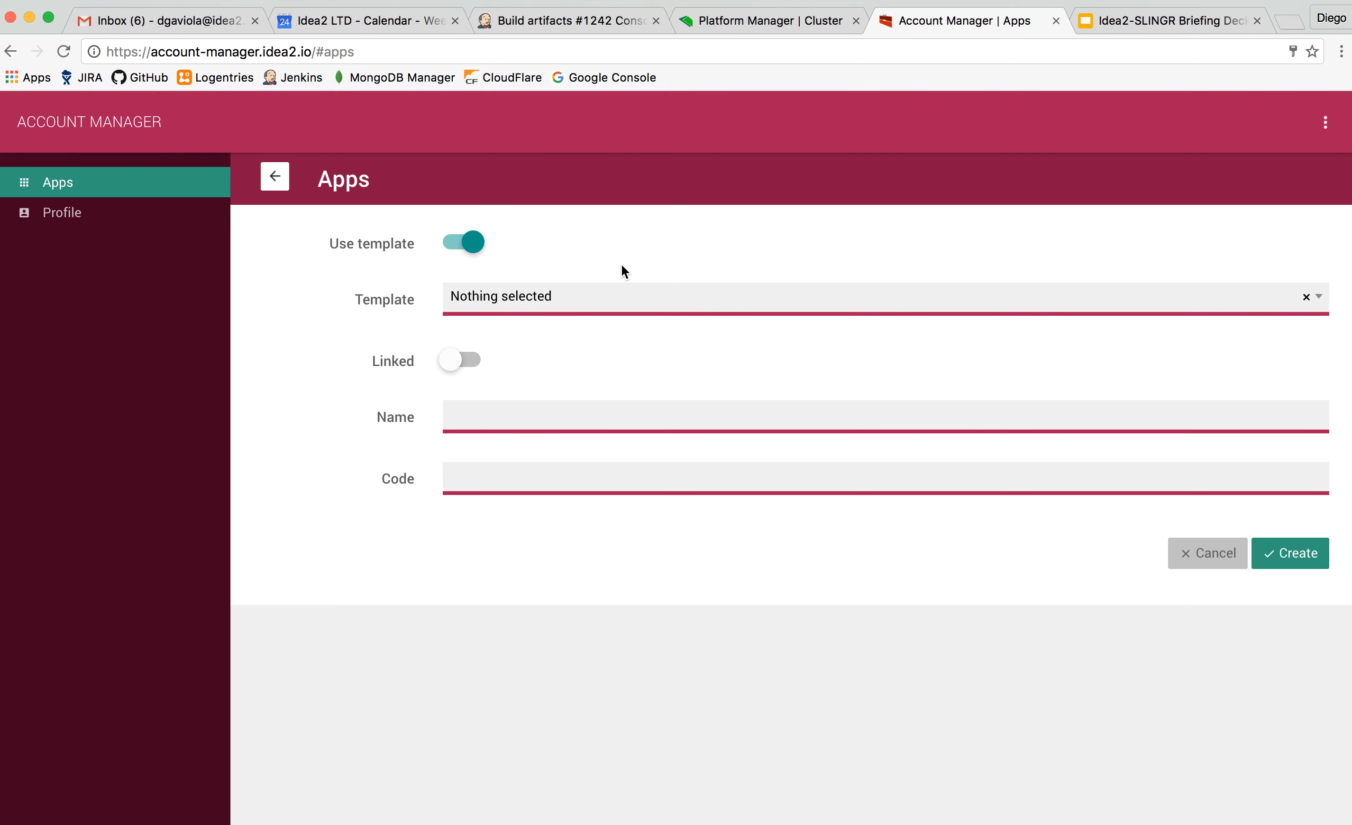
{"action": "left_click", "coordinate": [278, 179]}
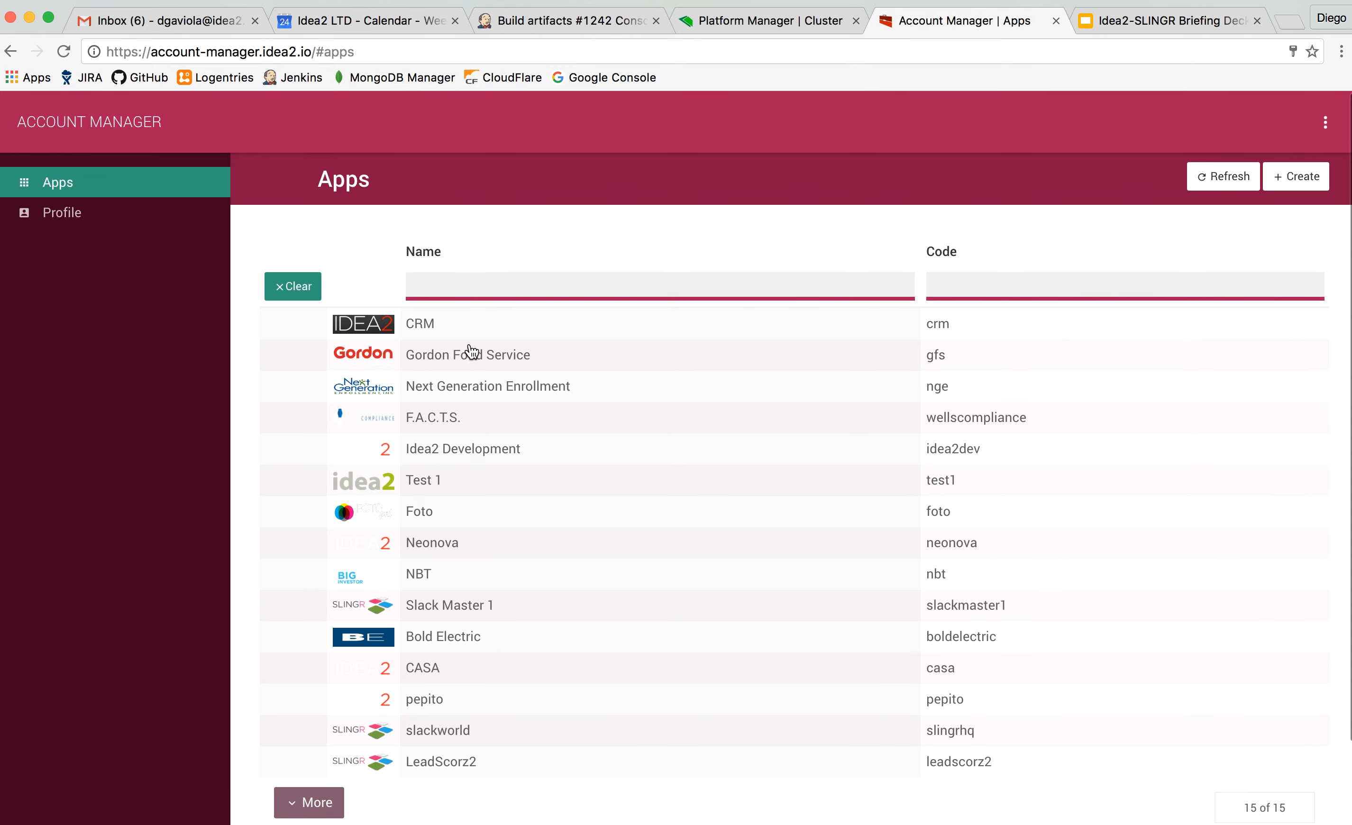
Open the Test 1 app's details from the apps list.
{"action": "scroll", "coordinate": [491, 494], "scroll_direction": "down", "scroll_amount": 1}
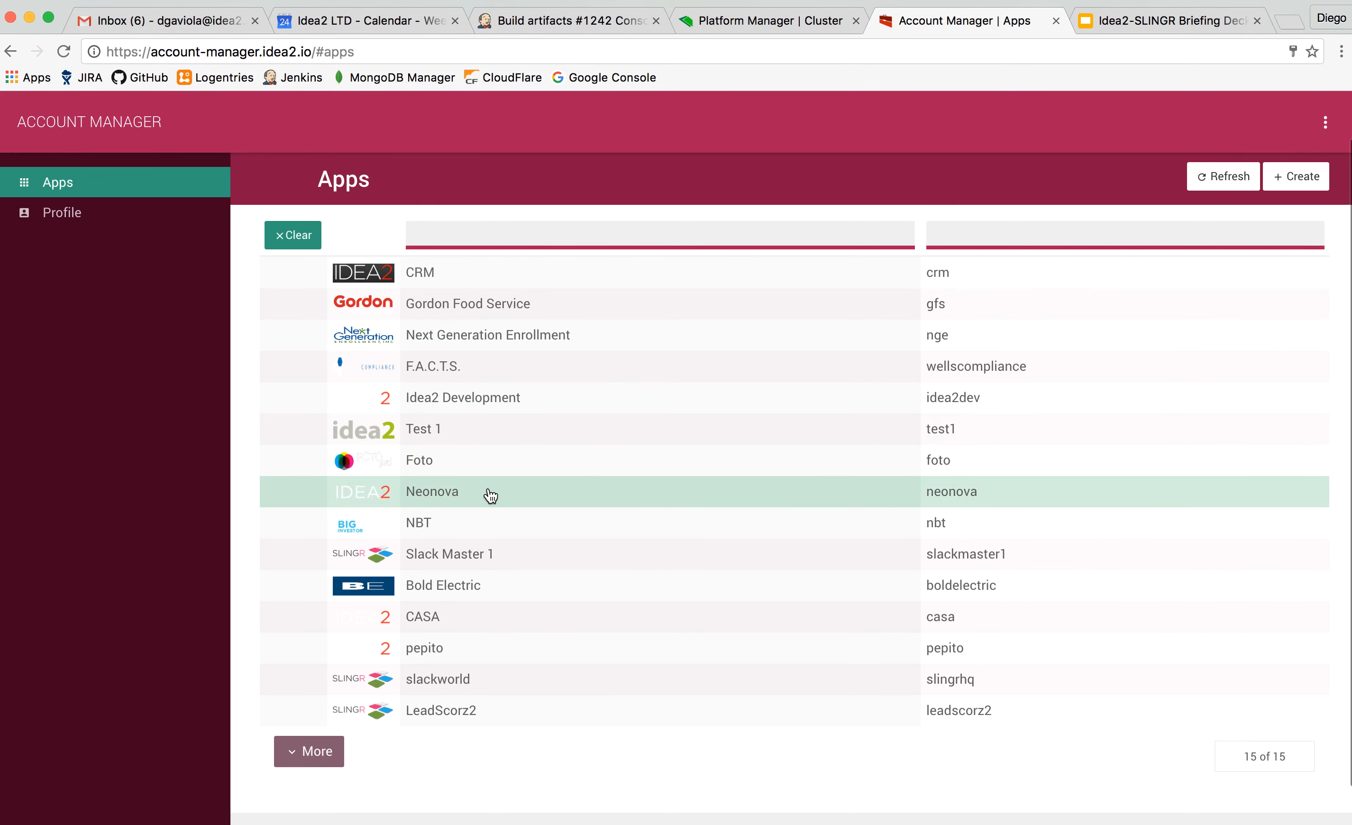
{"action": "left_click", "coordinate": [536, 430]}
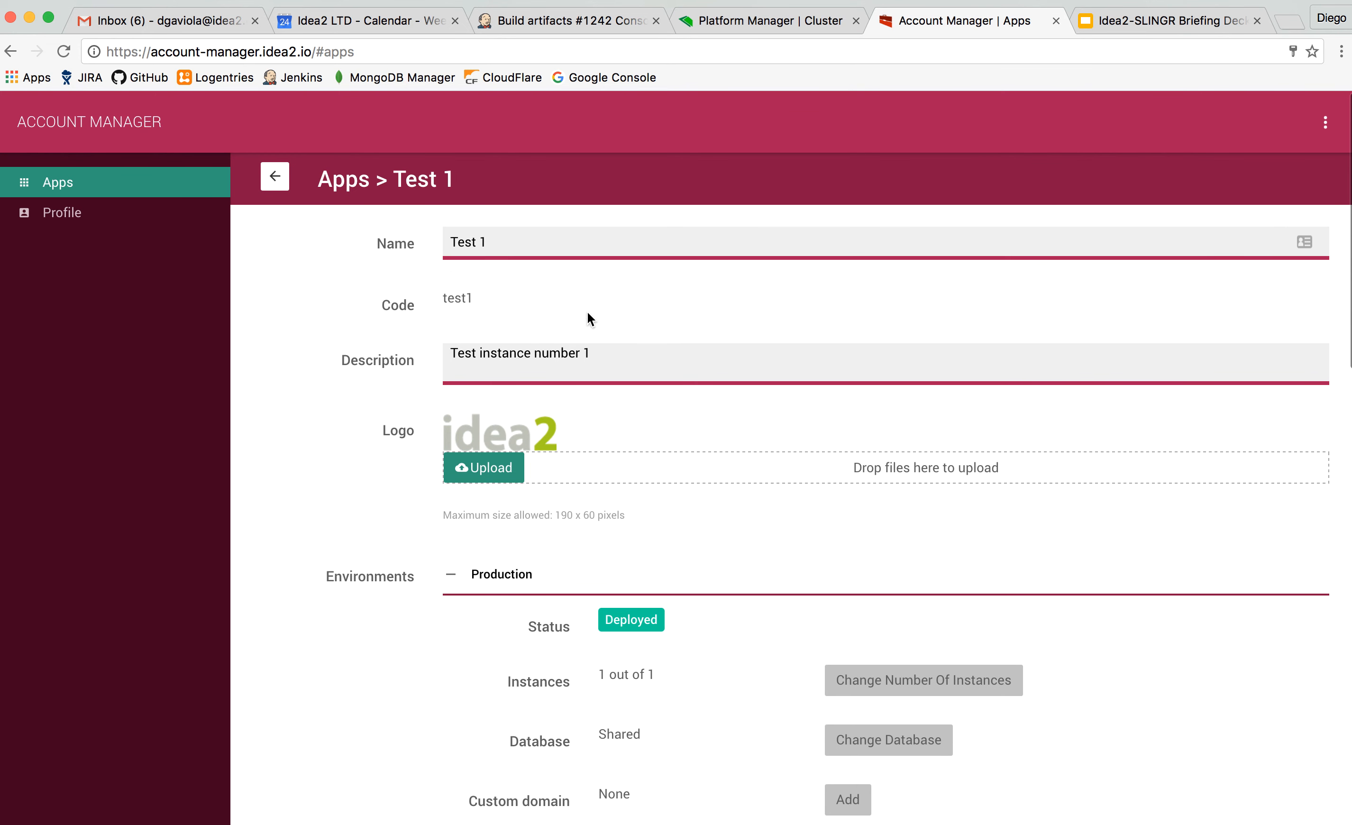
Examine the Production and Development environment settings of Test 1, including the editing option for the number of Production instances.
{"action": "scroll", "coordinate": [444, 449], "scroll_direction": "down", "scroll_amount": 5}
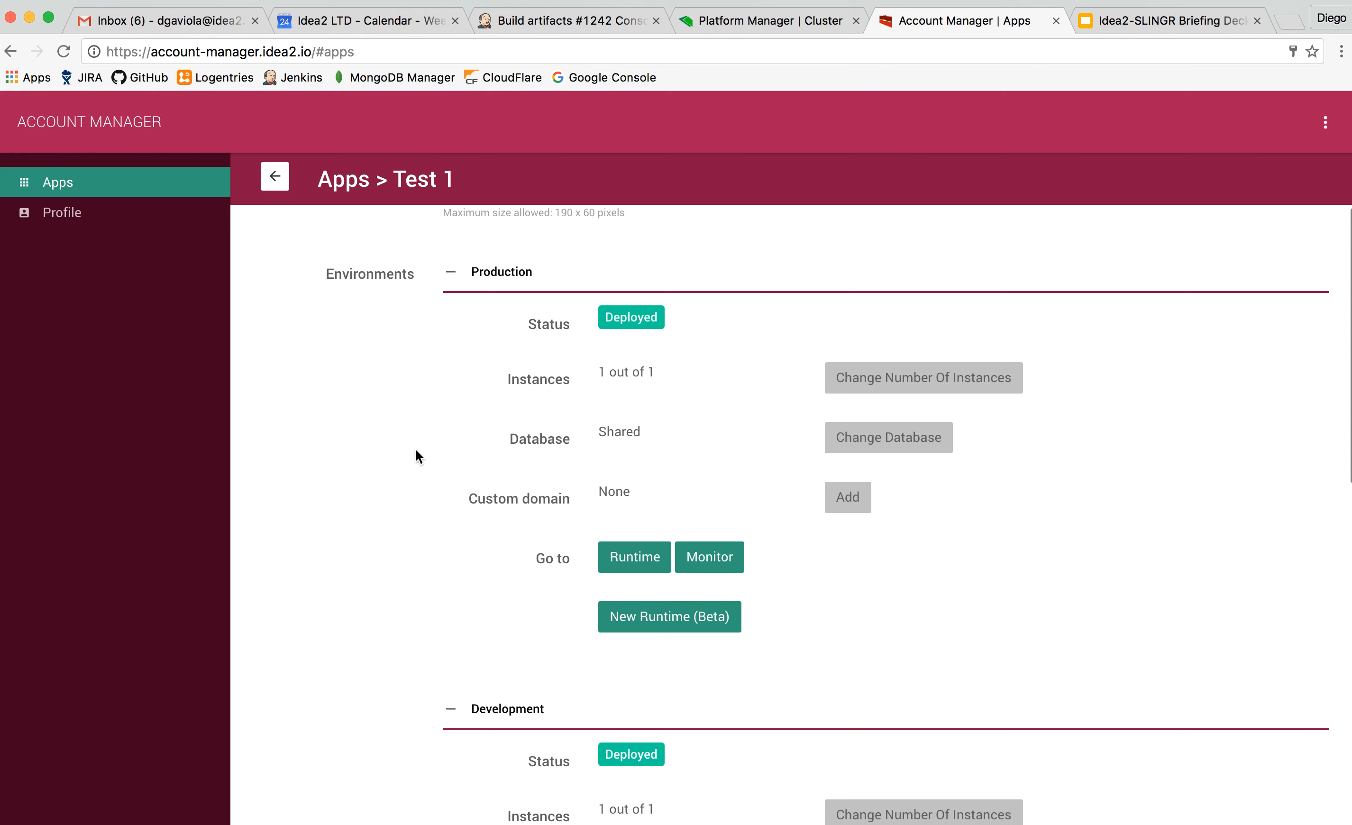
{"action": "scroll", "coordinate": [404, 553], "scroll_direction": "down", "scroll_amount": 4}
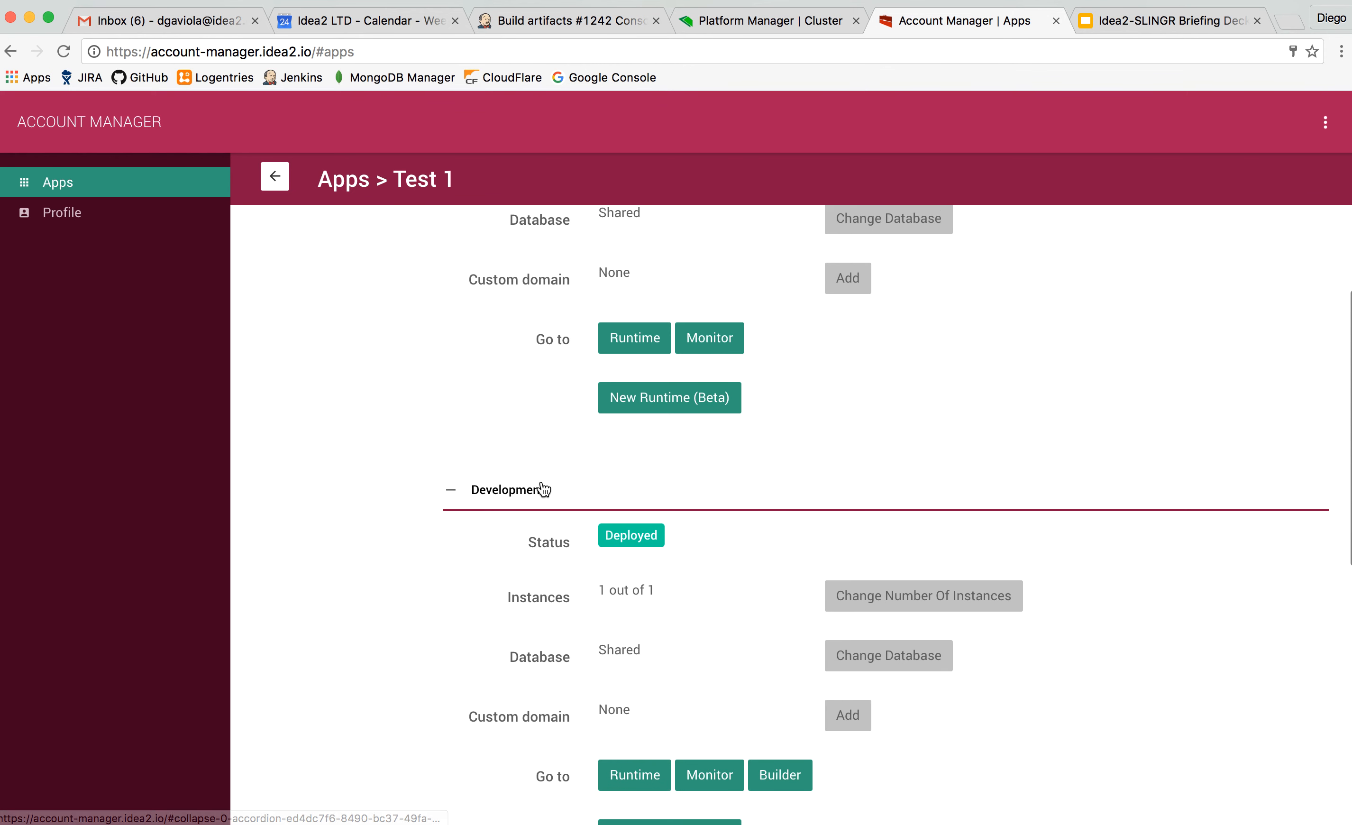
{"action": "scroll", "coordinate": [517, 503], "scroll_direction": "up", "scroll_amount": 2}
{"action": "scroll", "coordinate": [517, 503], "scroll_direction": "up", "scroll_amount": 3}
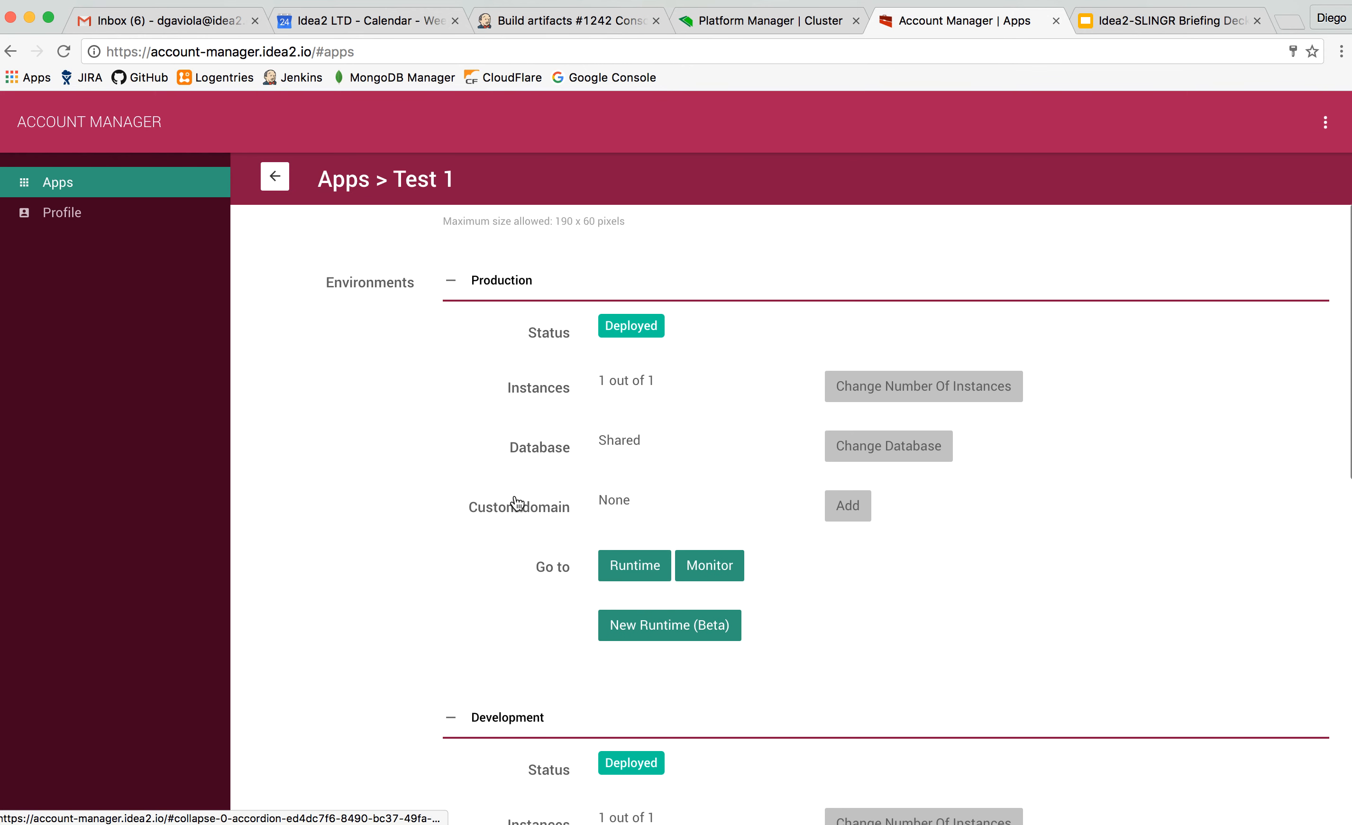
{"action": "scroll", "coordinate": [468, 499], "scroll_direction": "down", "scroll_amount": 1}
{"action": "scroll", "coordinate": [468, 499], "scroll_direction": "down", "scroll_amount": 4}
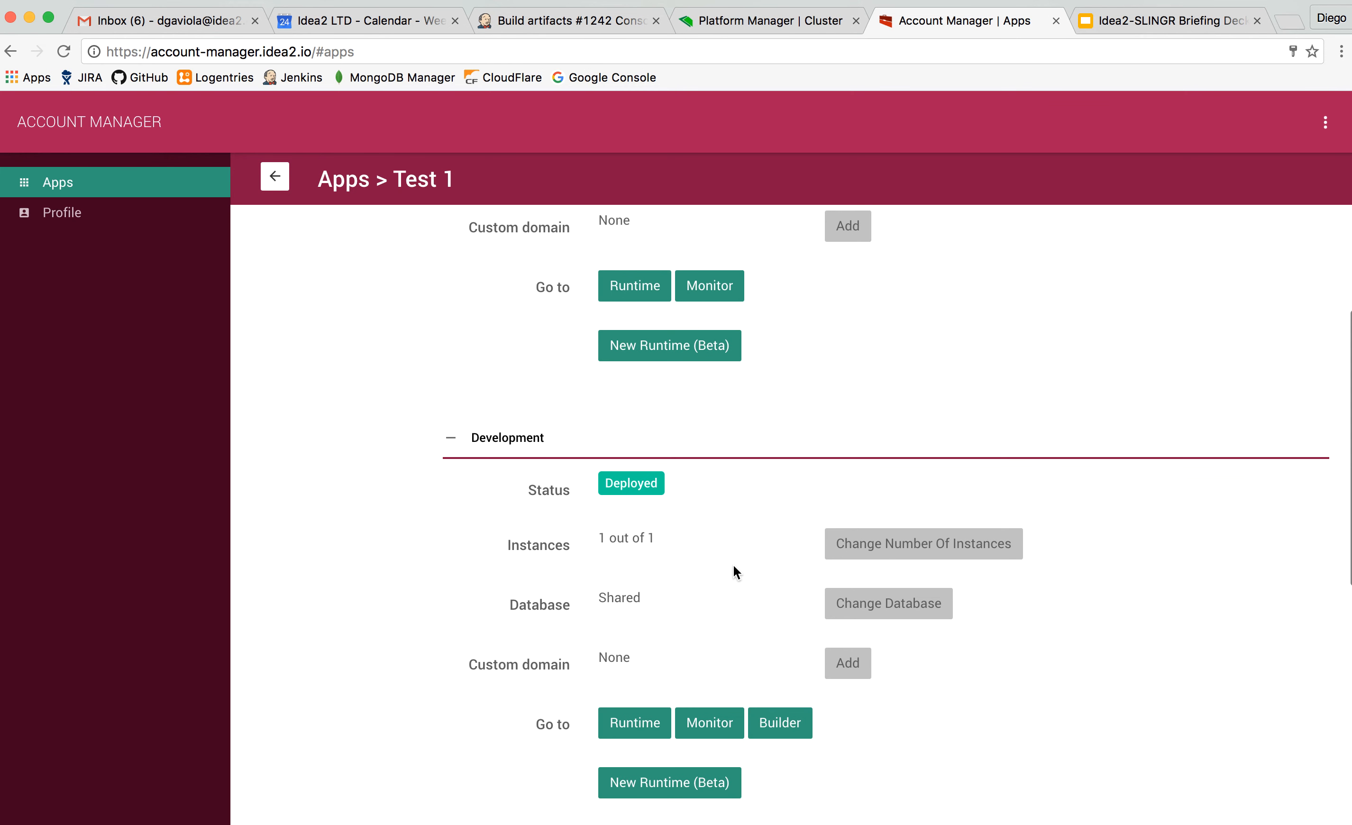
{"action": "scroll", "coordinate": [966, 616], "scroll_direction": "down", "scroll_amount": 1}
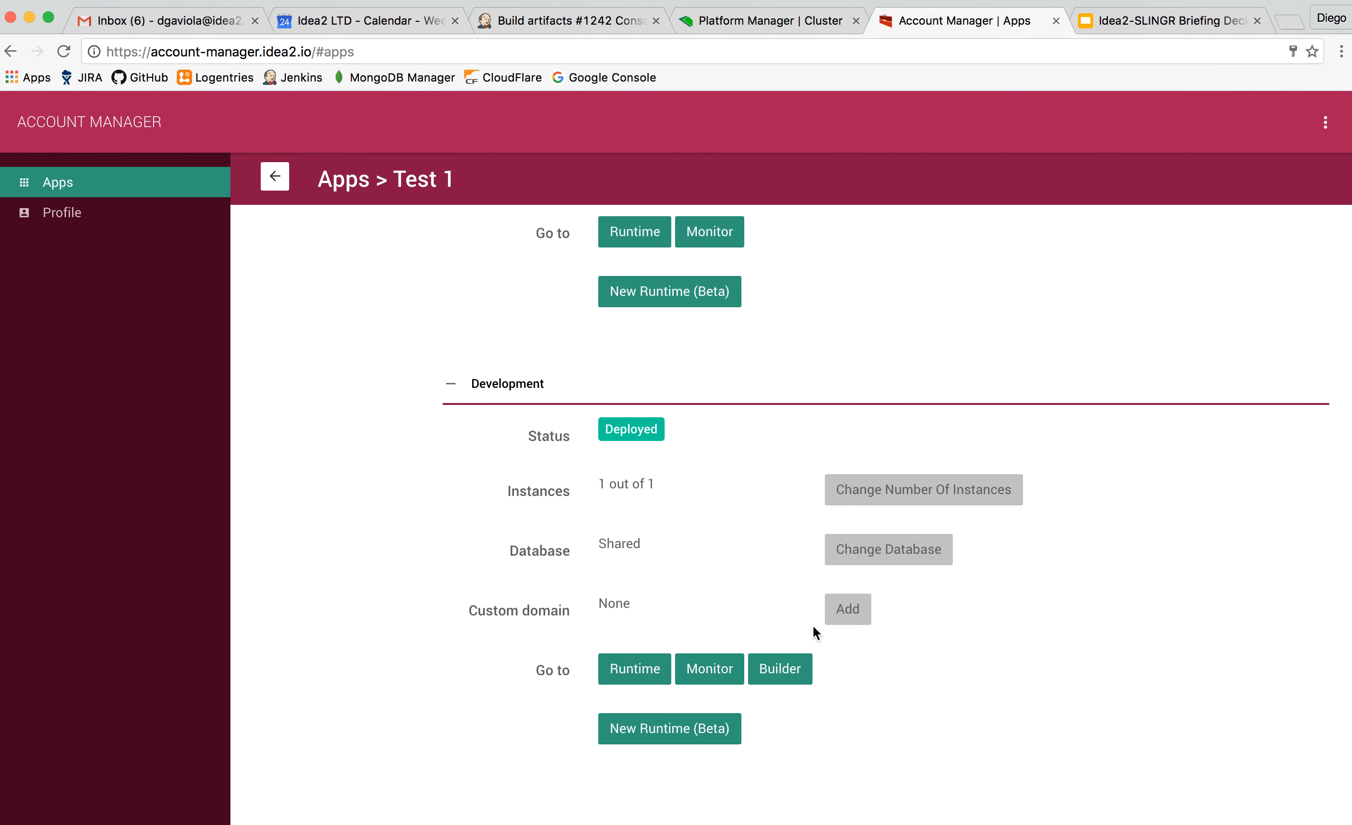
{"action": "scroll", "coordinate": [813, 626], "scroll_direction": "up", "scroll_amount": 1}
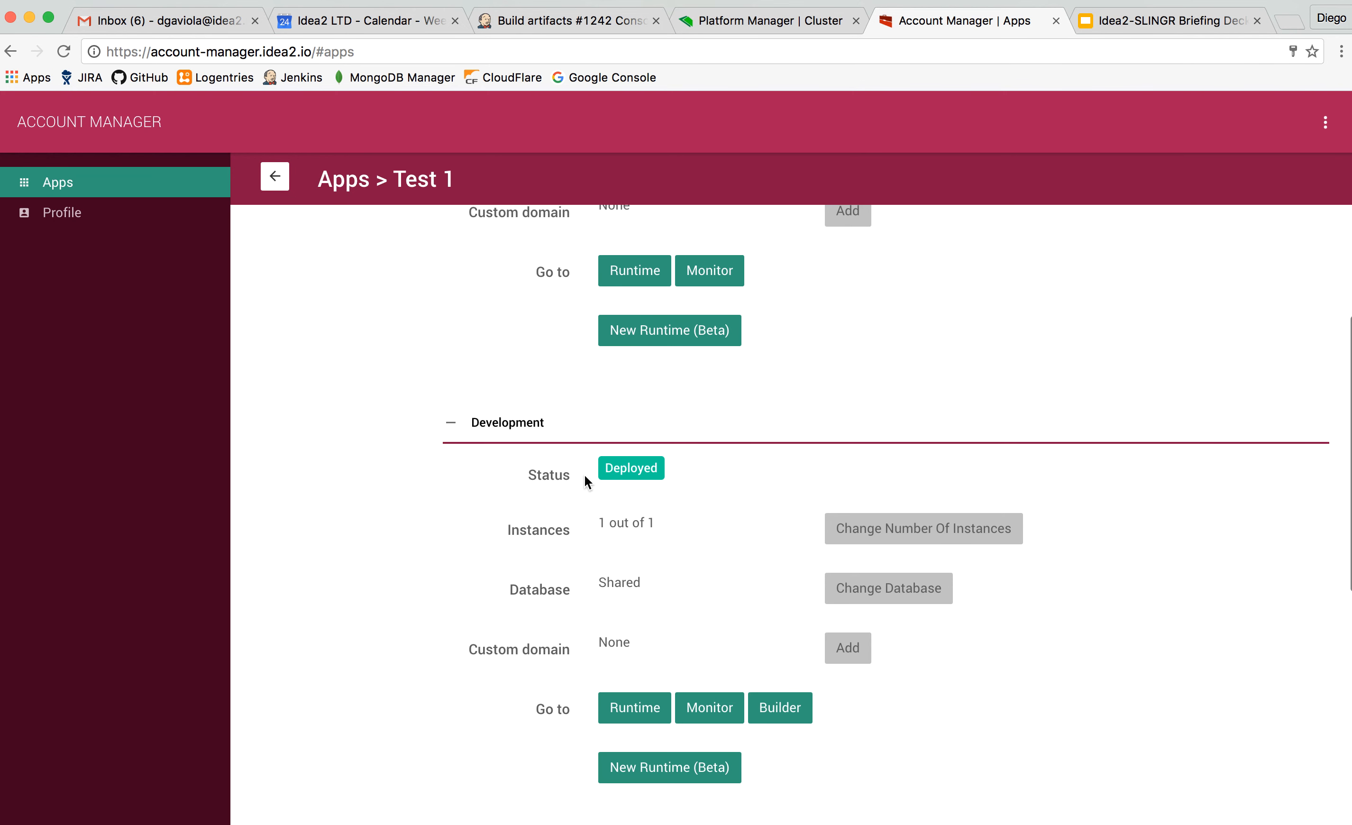
{"action": "scroll", "coordinate": [510, 447], "scroll_direction": "up", "scroll_amount": 4}
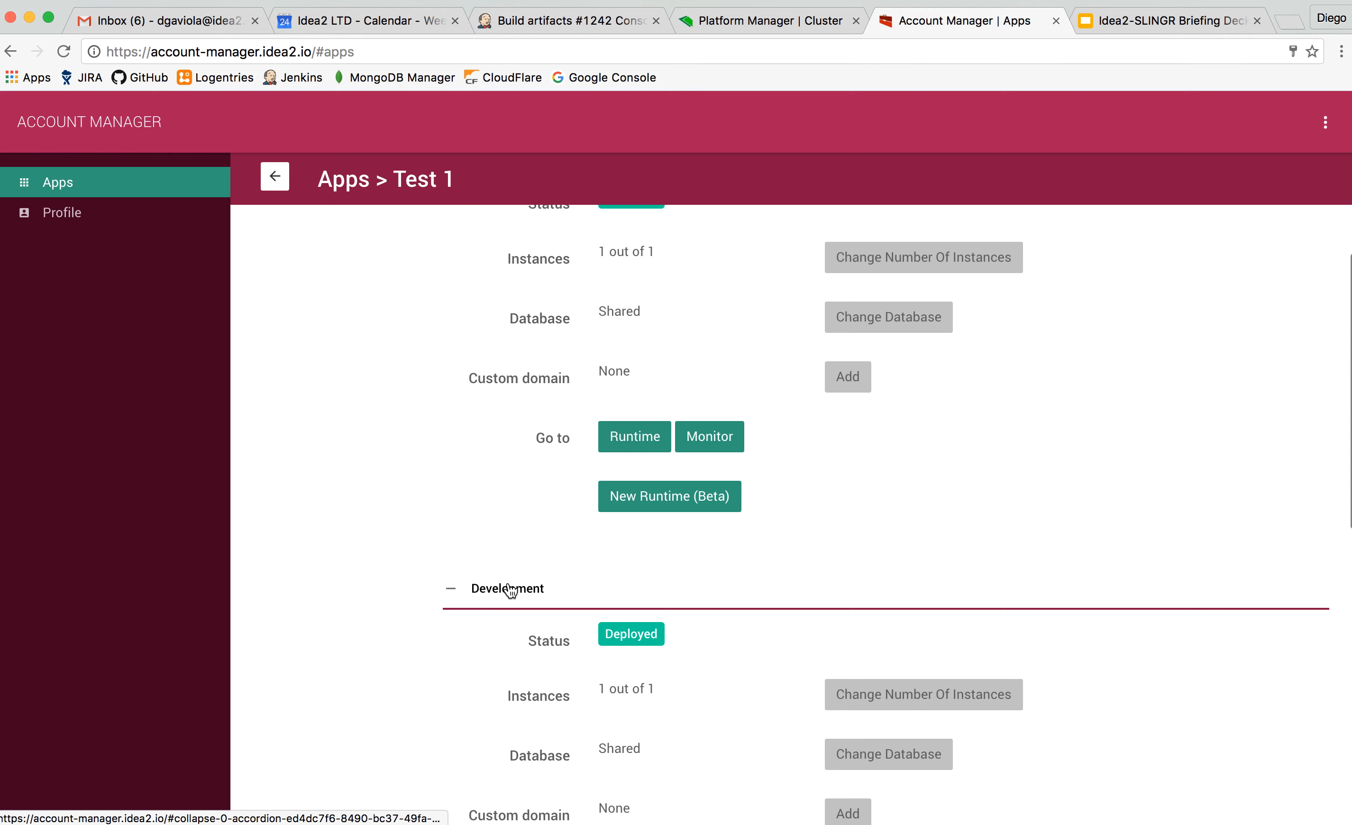
{"action": "scroll", "coordinate": [510, 590], "scroll_direction": "up", "scroll_amount": 4}
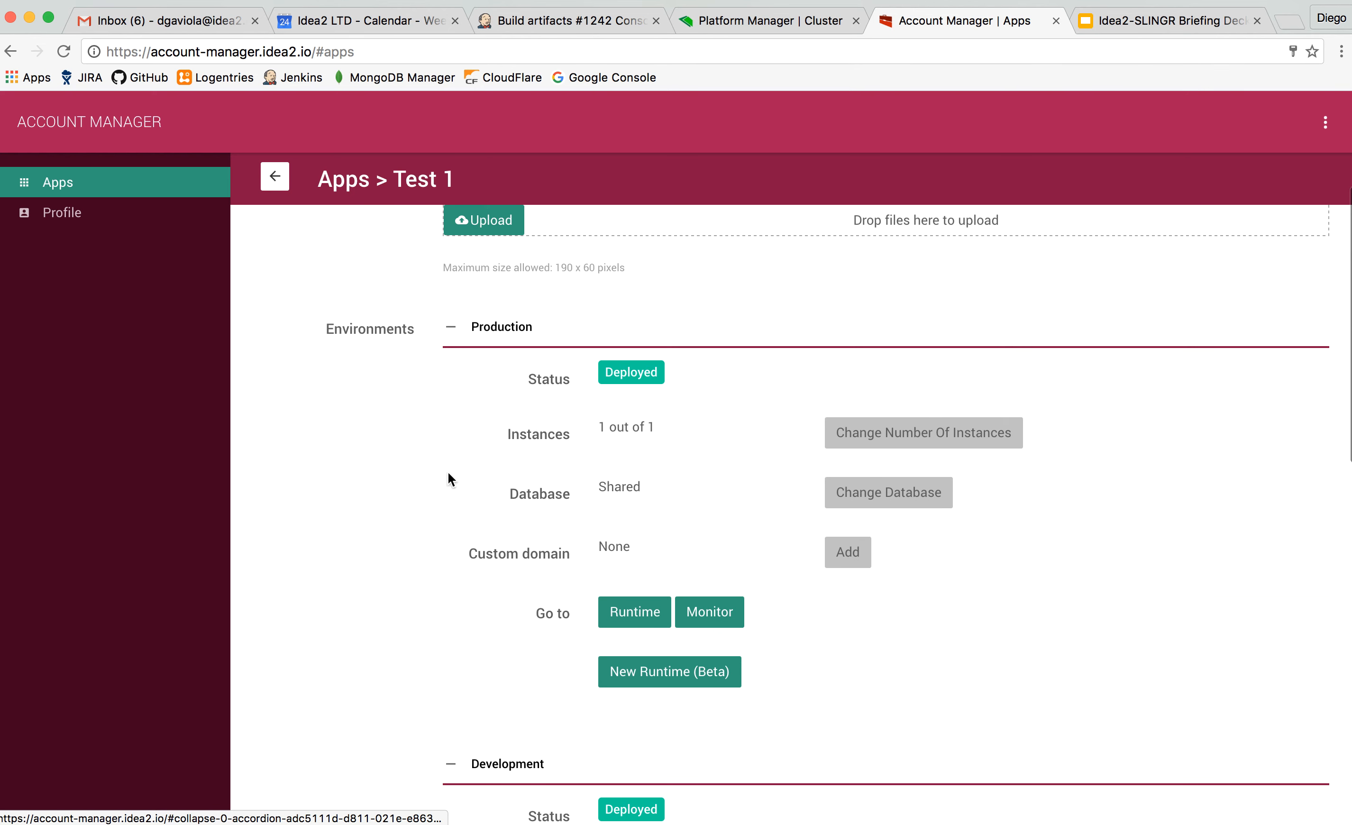
{"action": "scroll", "coordinate": [449, 473], "scroll_direction": "down", "scroll_amount": 5}
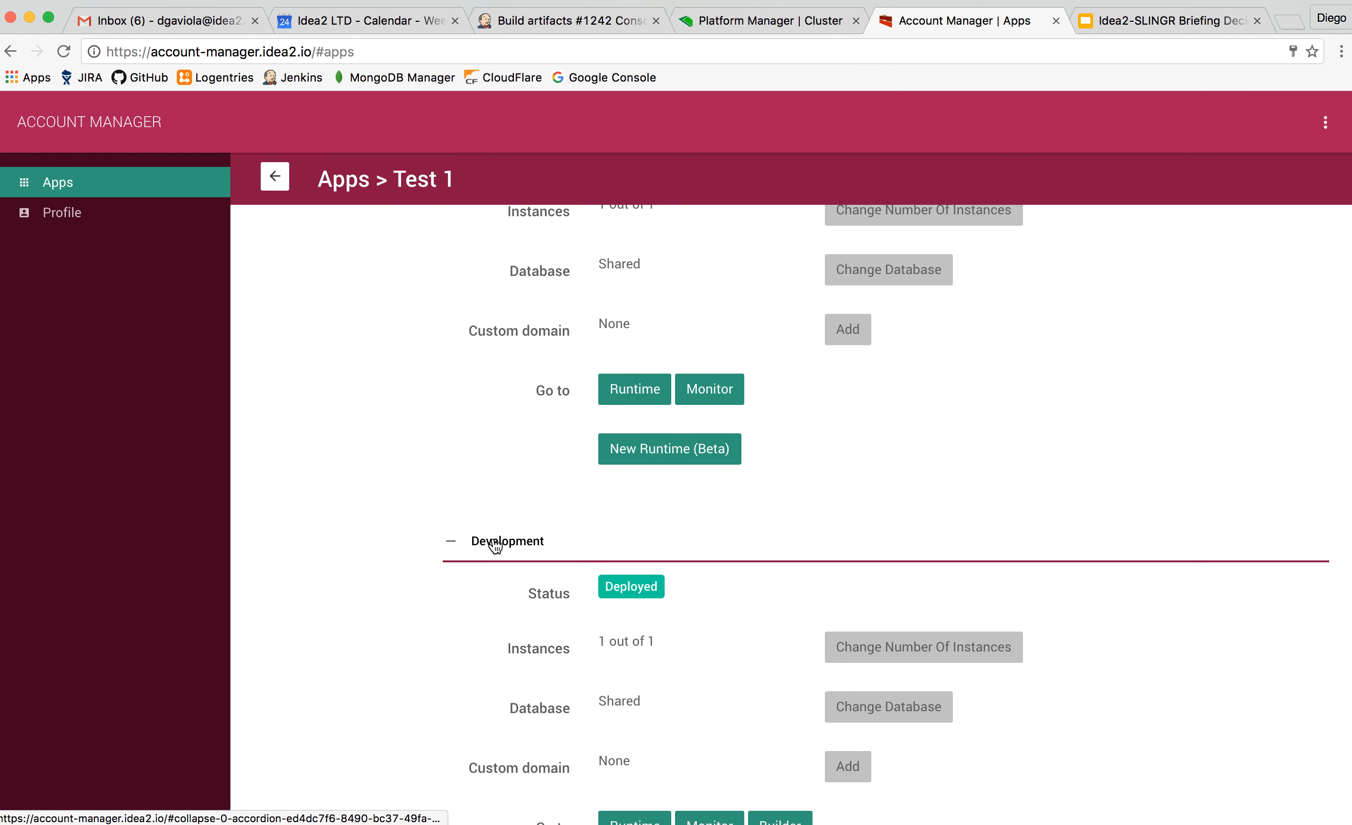
{"action": "scroll", "coordinate": [518, 503], "scroll_direction": "down", "scroll_amount": 2}
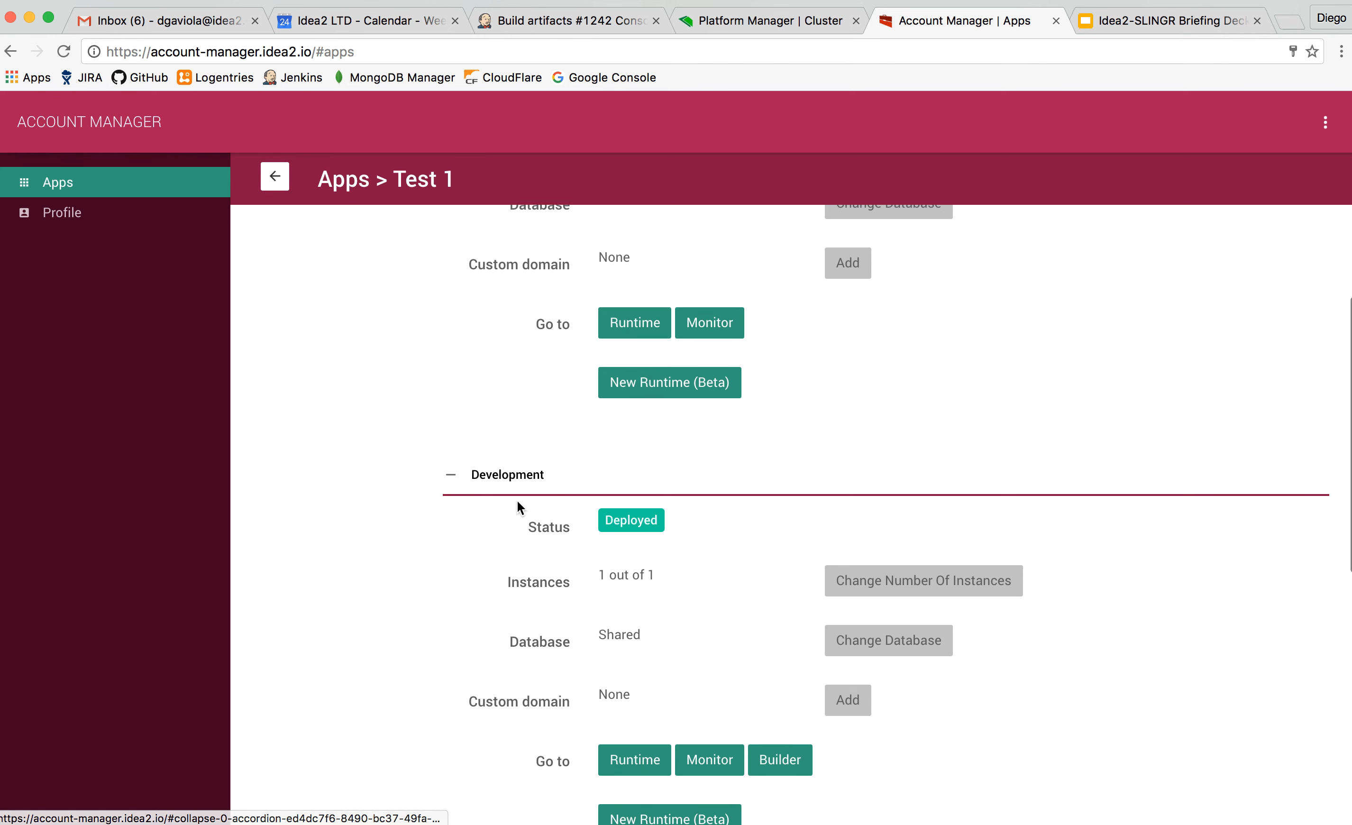
{"action": "scroll", "coordinate": [517, 501], "scroll_direction": "down", "scroll_amount": 2}
{"action": "scroll", "coordinate": [518, 501], "scroll_direction": "up", "scroll_amount": 5}
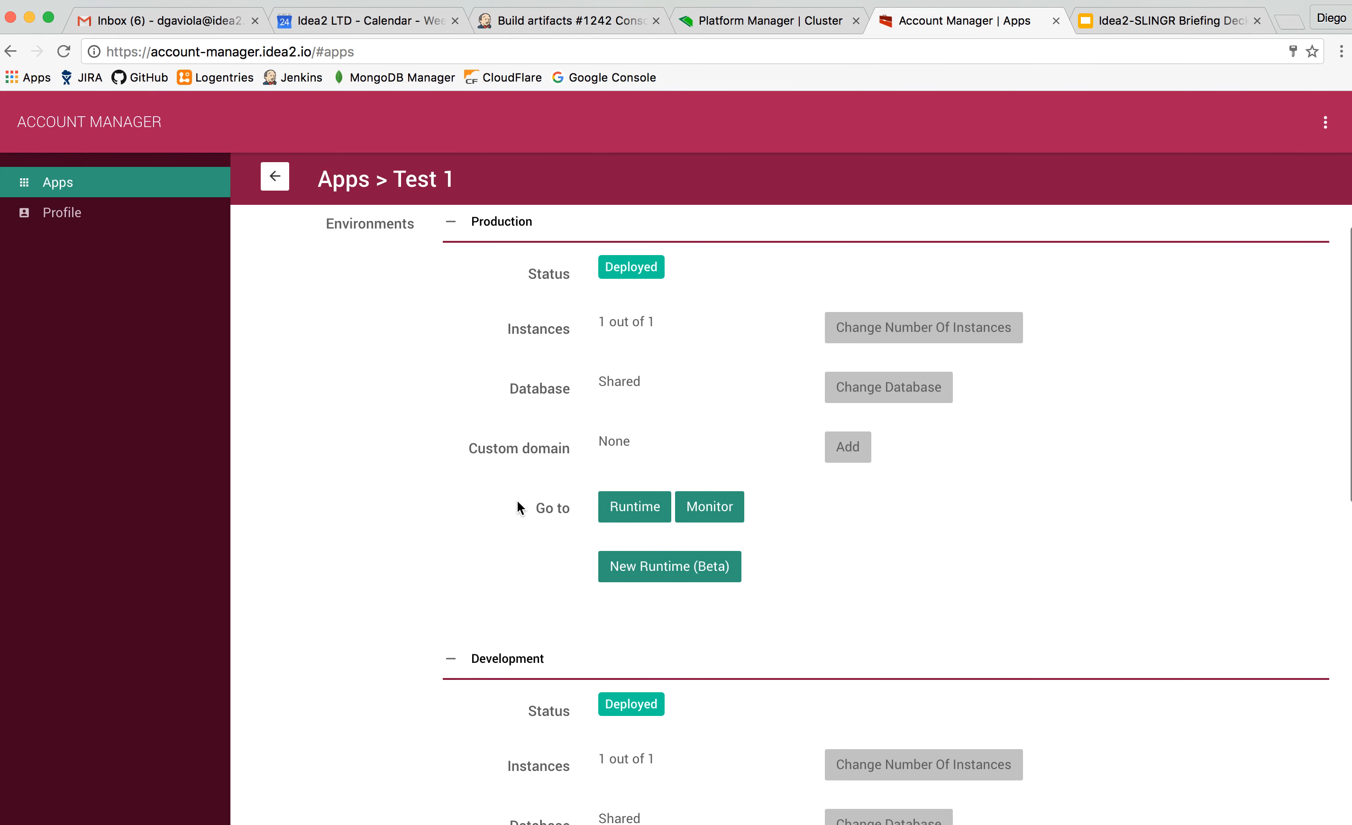
{"action": "scroll", "coordinate": [518, 501], "scroll_direction": "up", "scroll_amount": 1}
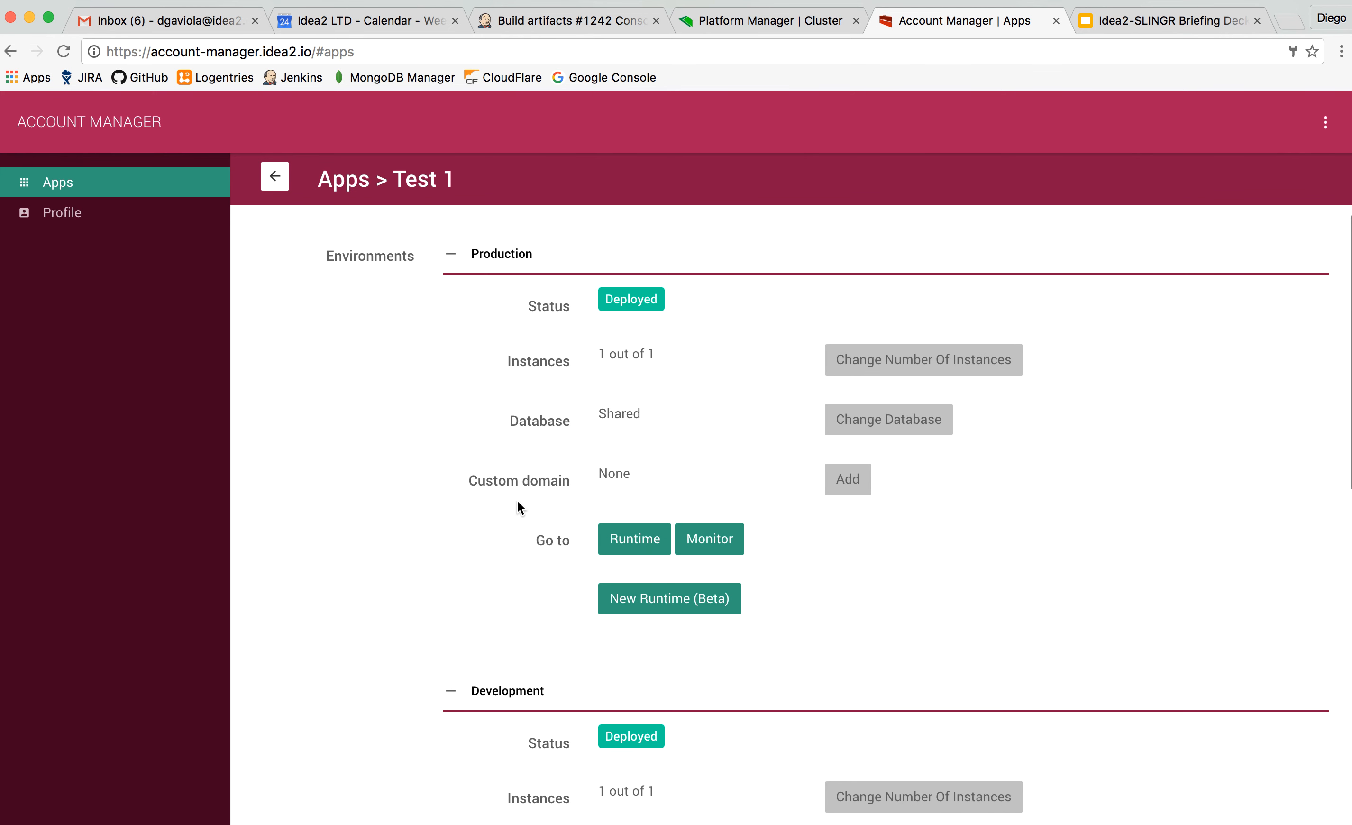
{"action": "left_click", "coordinate": [890, 368]}
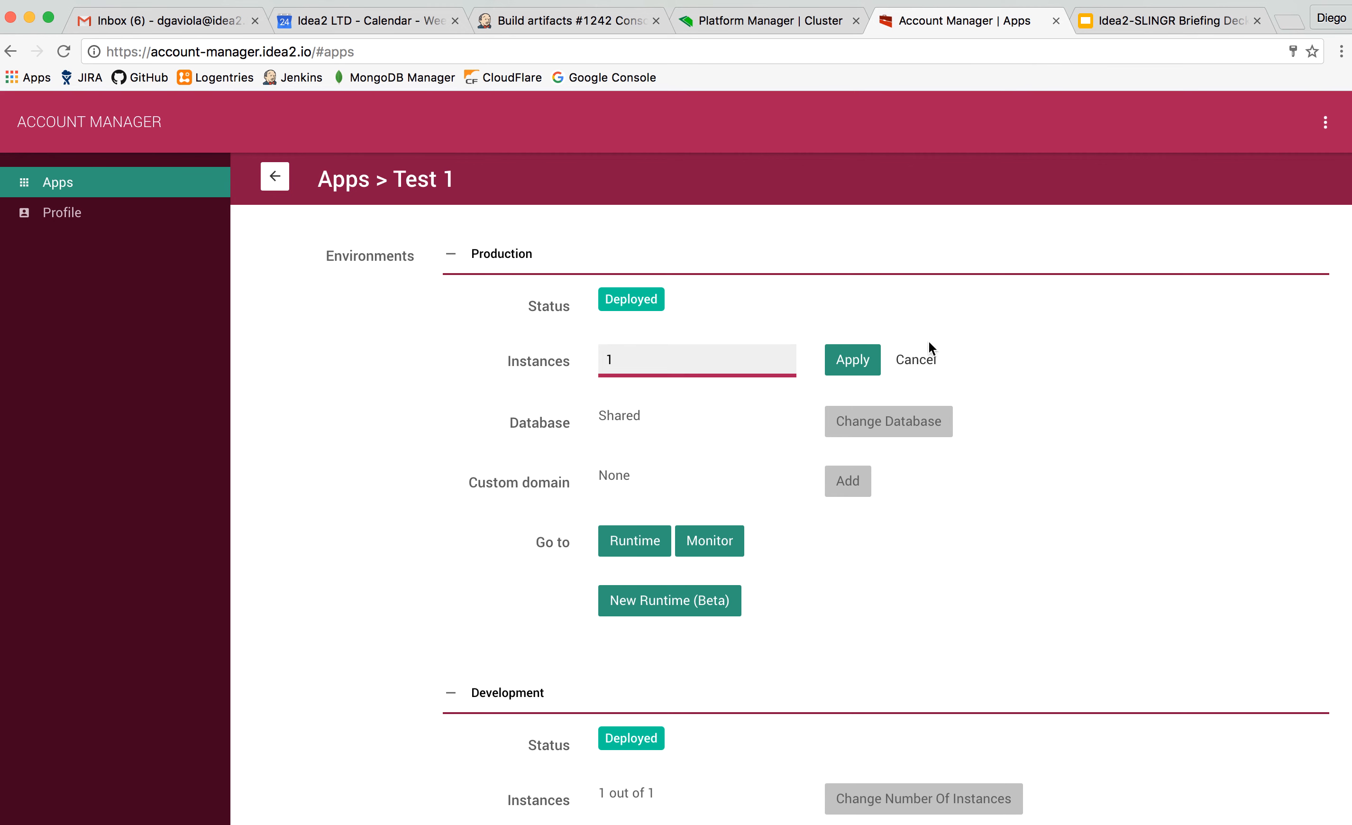
{"action": "left_click", "coordinate": [934, 360]}
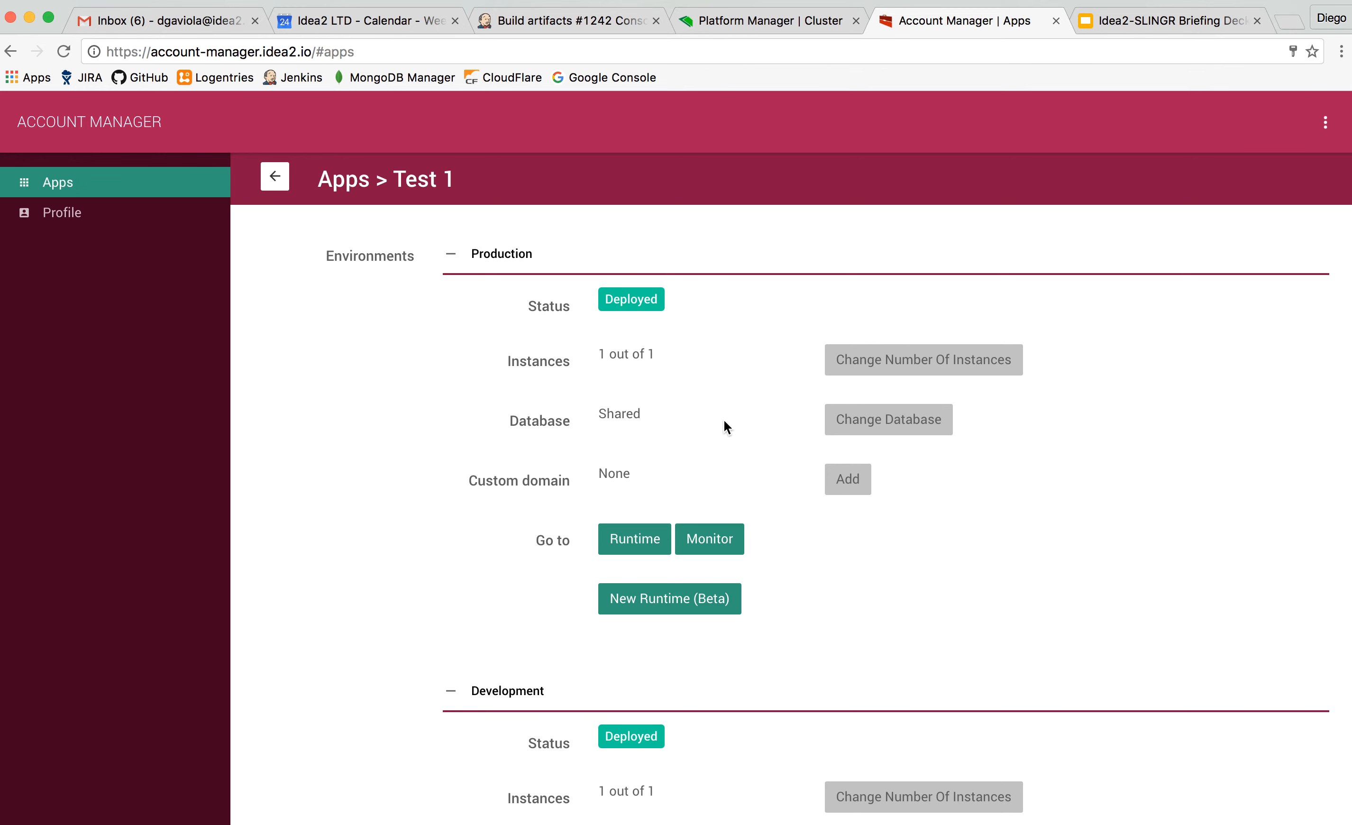
Review the app's Developers and Admins sections, including the first developer's access to the Production and Development environments.
{"action": "scroll", "coordinate": [724, 420], "scroll_direction": "down", "scroll_amount": 1}
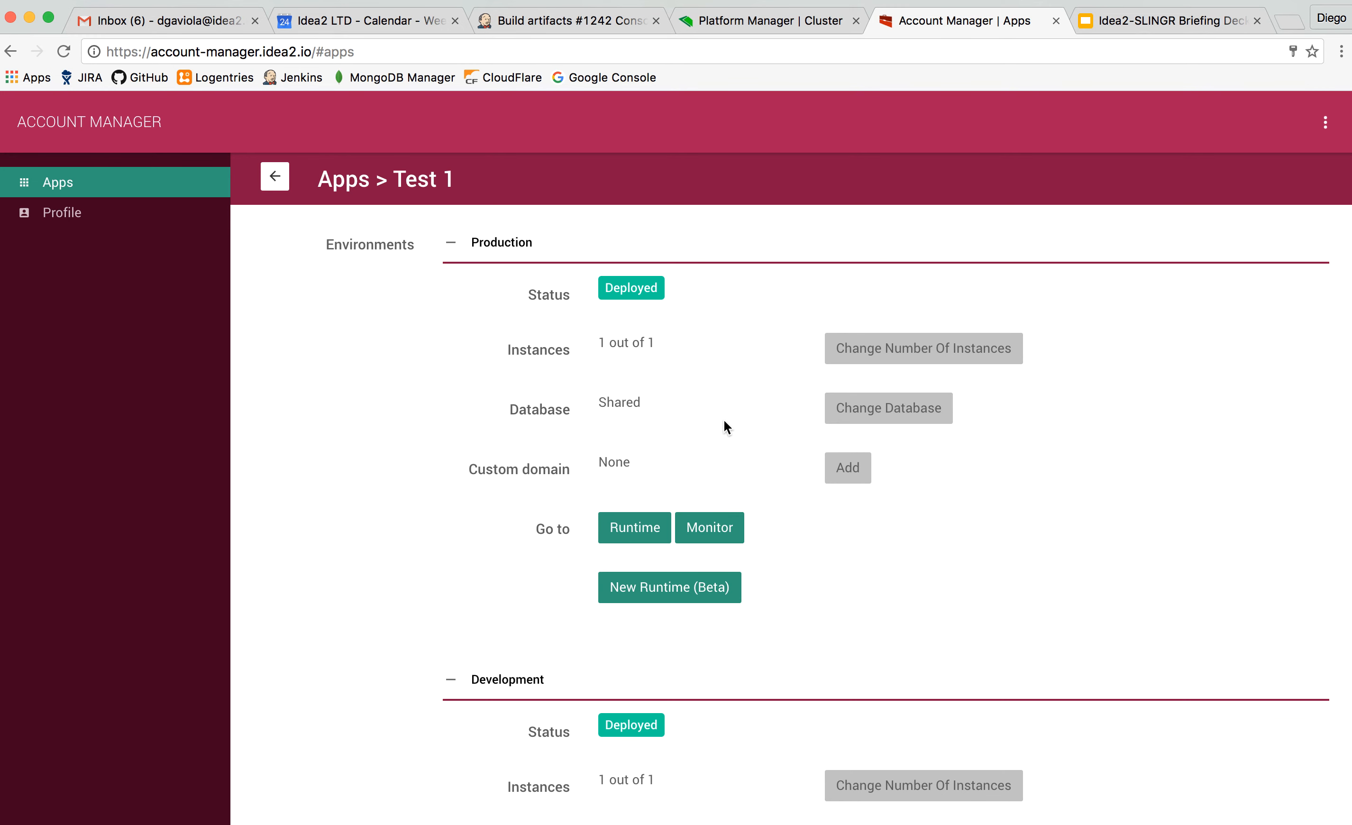
{"action": "scroll", "coordinate": [724, 420], "scroll_direction": "down", "scroll_amount": 10}
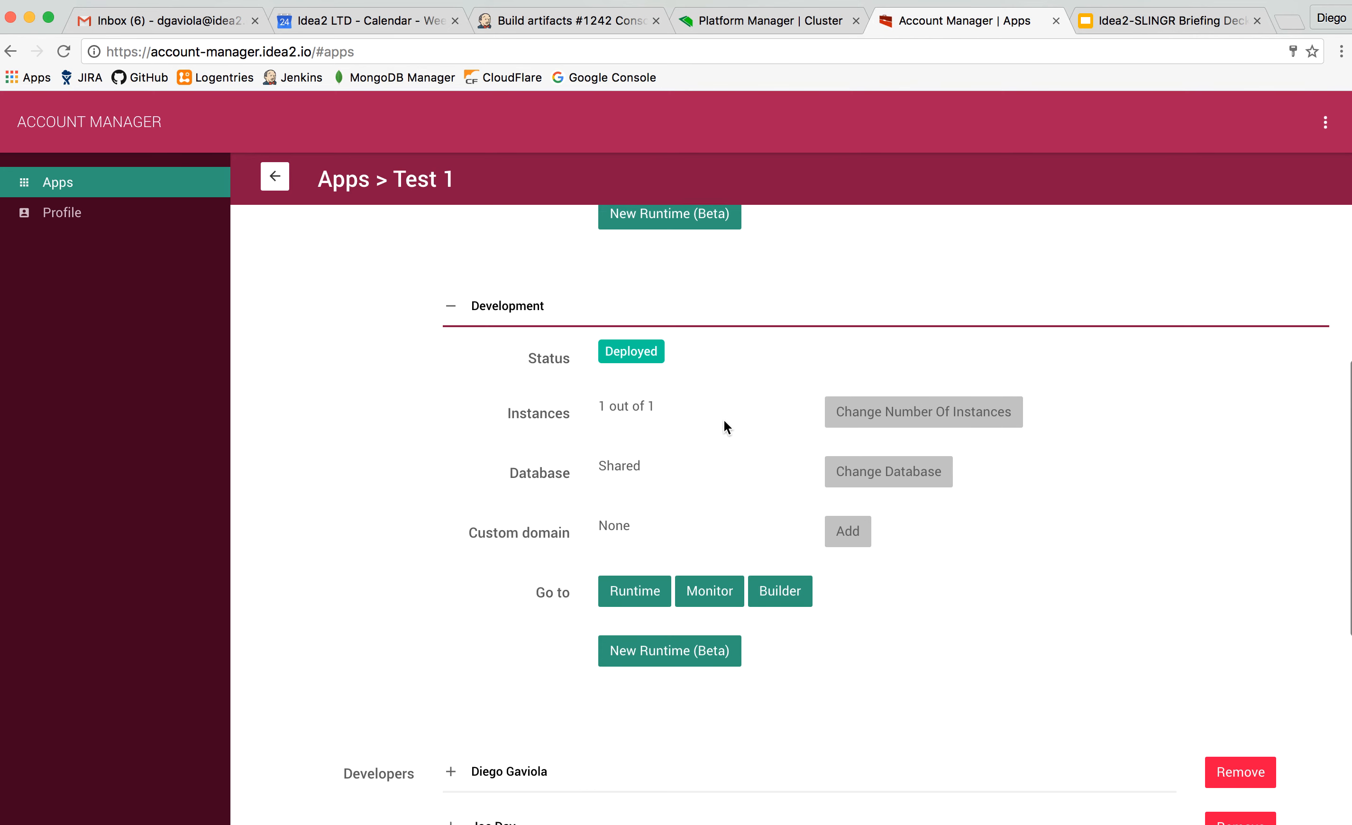
{"action": "scroll", "coordinate": [724, 421], "scroll_direction": "down", "scroll_amount": 2}
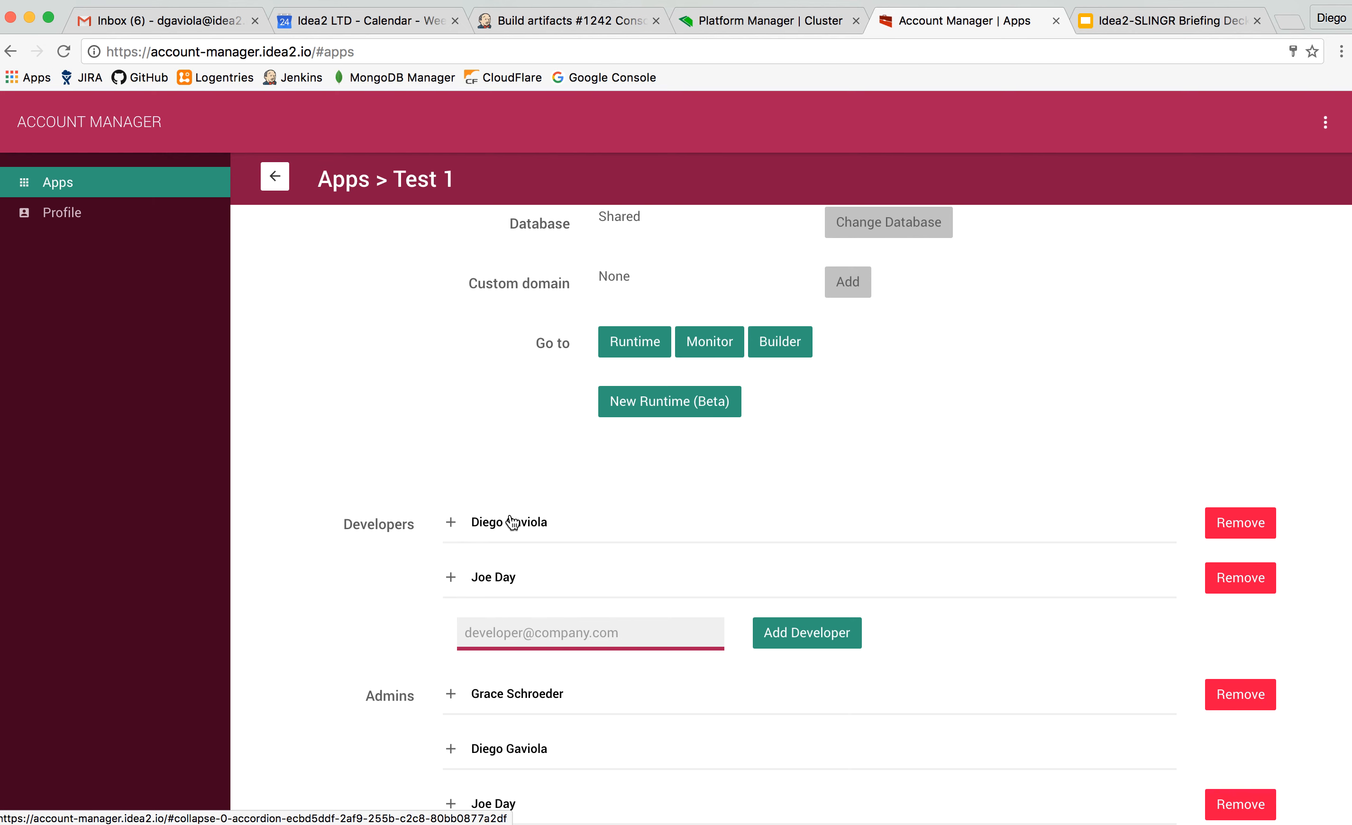
{"action": "scroll", "coordinate": [512, 523], "scroll_direction": "down", "scroll_amount": 1}
{"action": "left_click", "coordinate": [519, 460]}
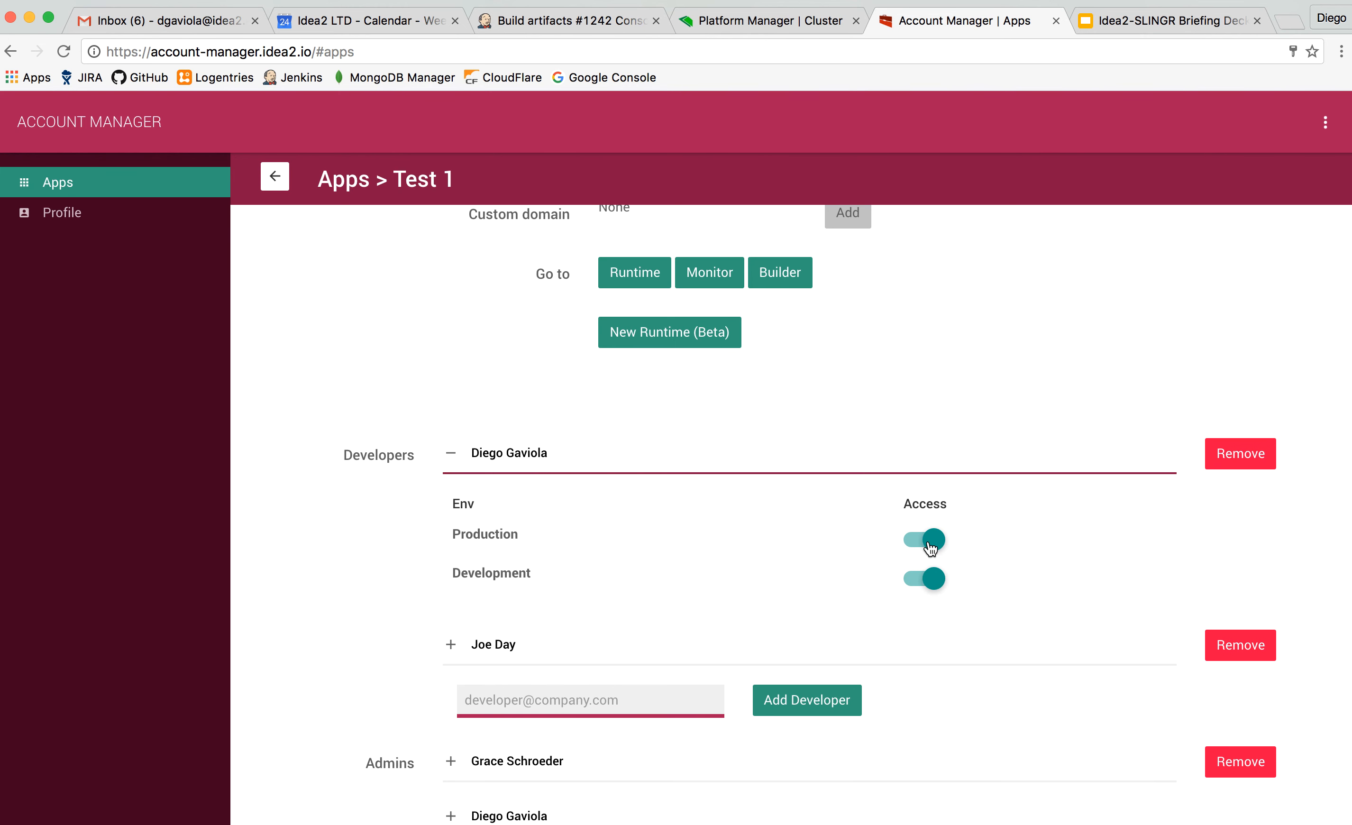
{"action": "left_click", "coordinate": [546, 450]}
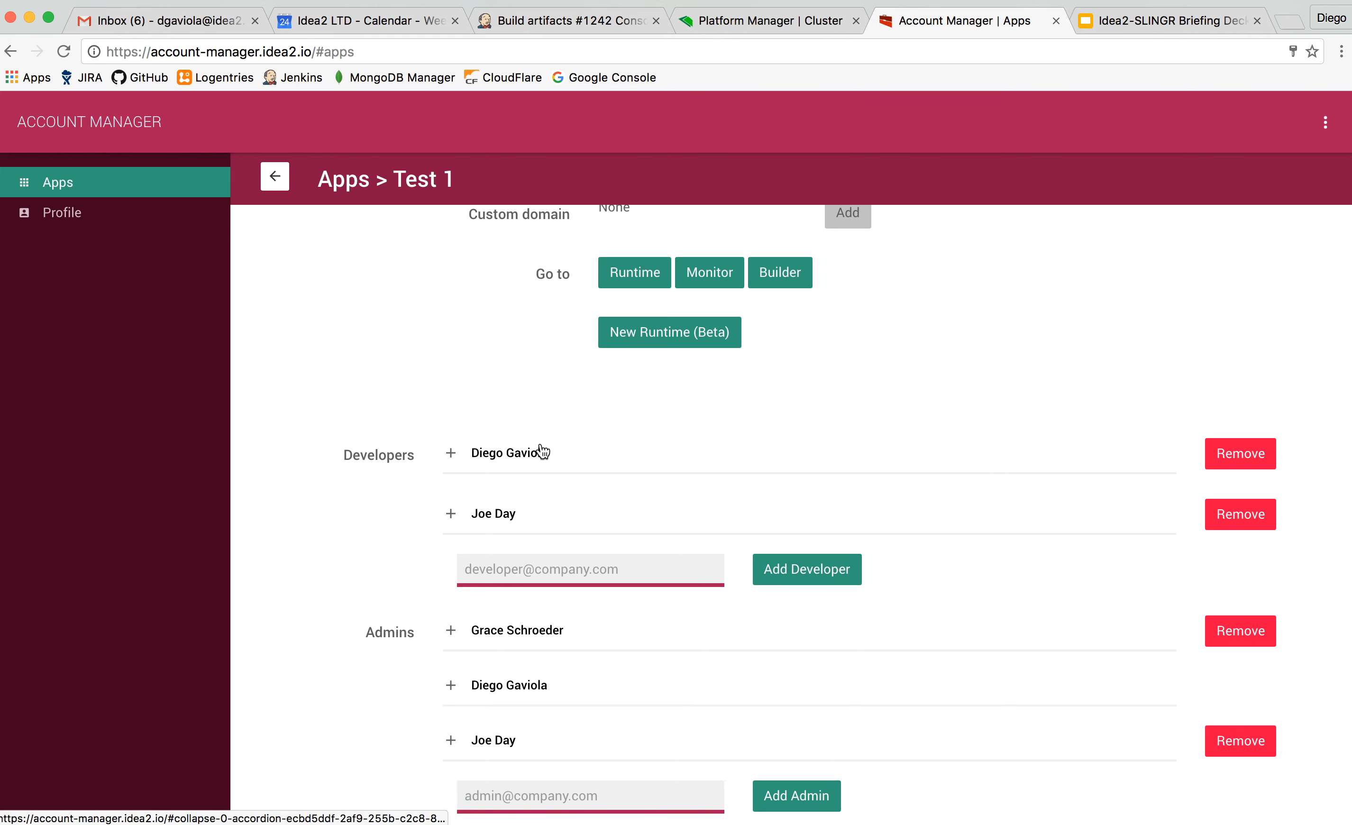
{"action": "scroll", "coordinate": [516, 491], "scroll_direction": "down", "scroll_amount": 3}
Open the Builder for the Development environment of Test 1.
{"action": "scroll", "coordinate": [542, 483], "scroll_direction": "up", "scroll_amount": 8}
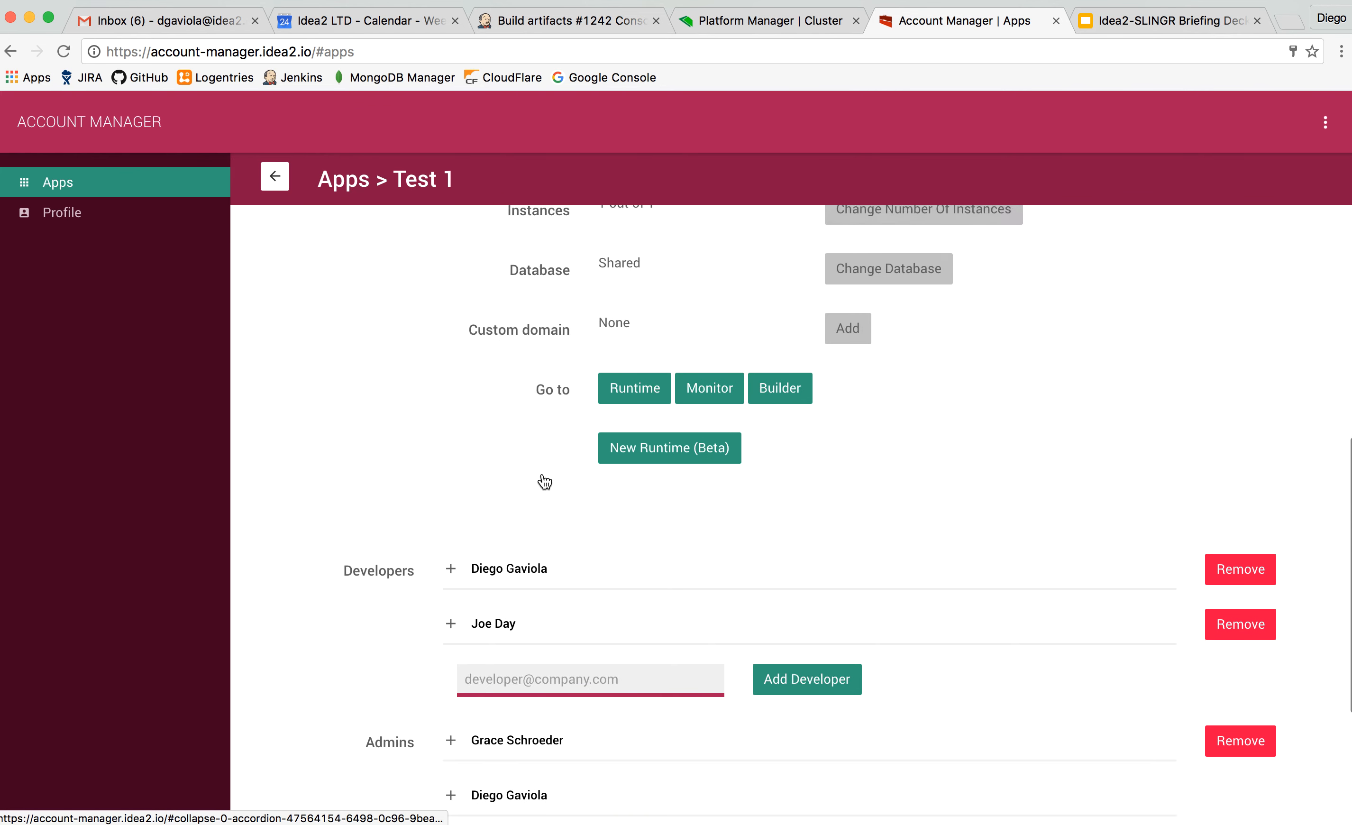
{"action": "scroll", "coordinate": [545, 480], "scroll_direction": "up", "scroll_amount": 1}
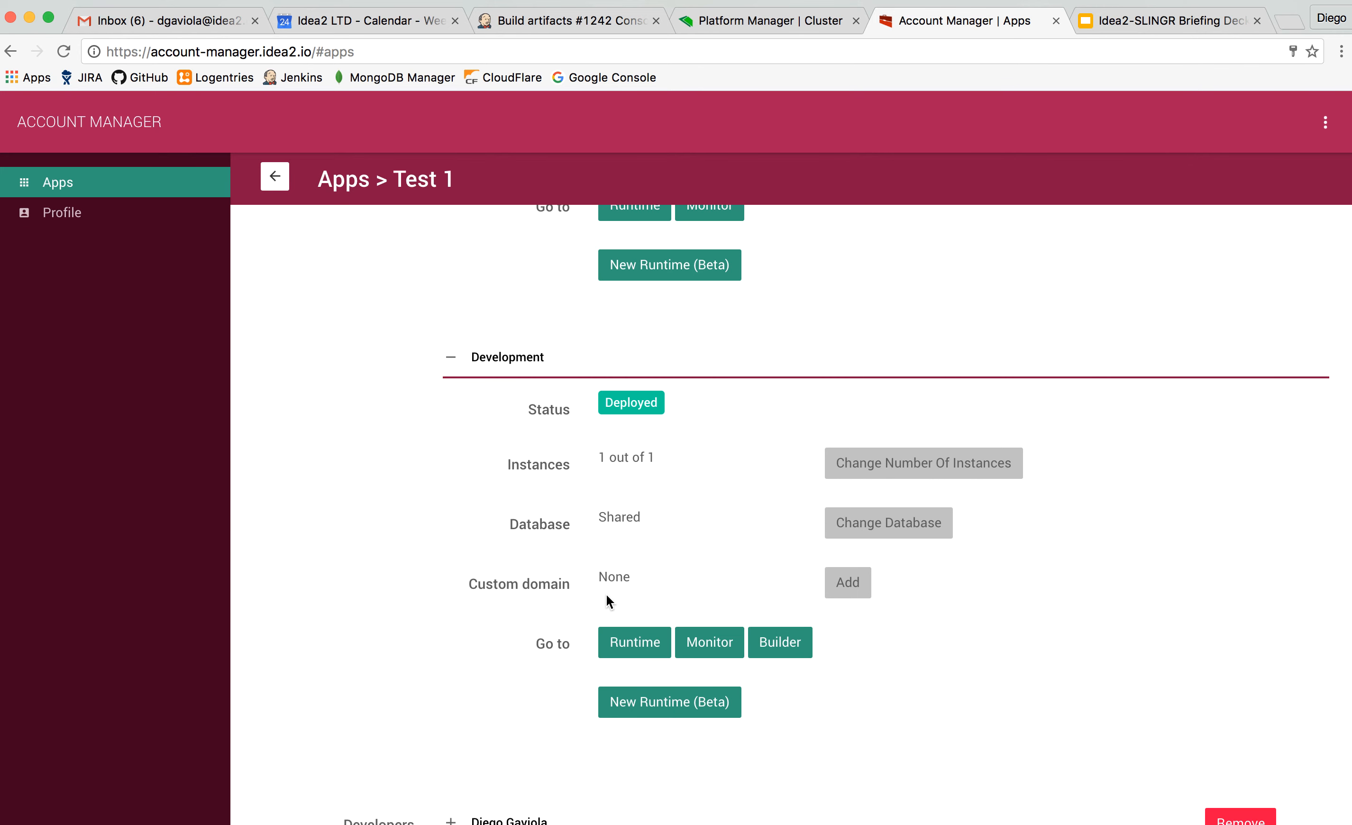
{"action": "scroll", "coordinate": [606, 595], "scroll_direction": "down", "scroll_amount": 1}
{"action": "left_click", "coordinate": [787, 617]}
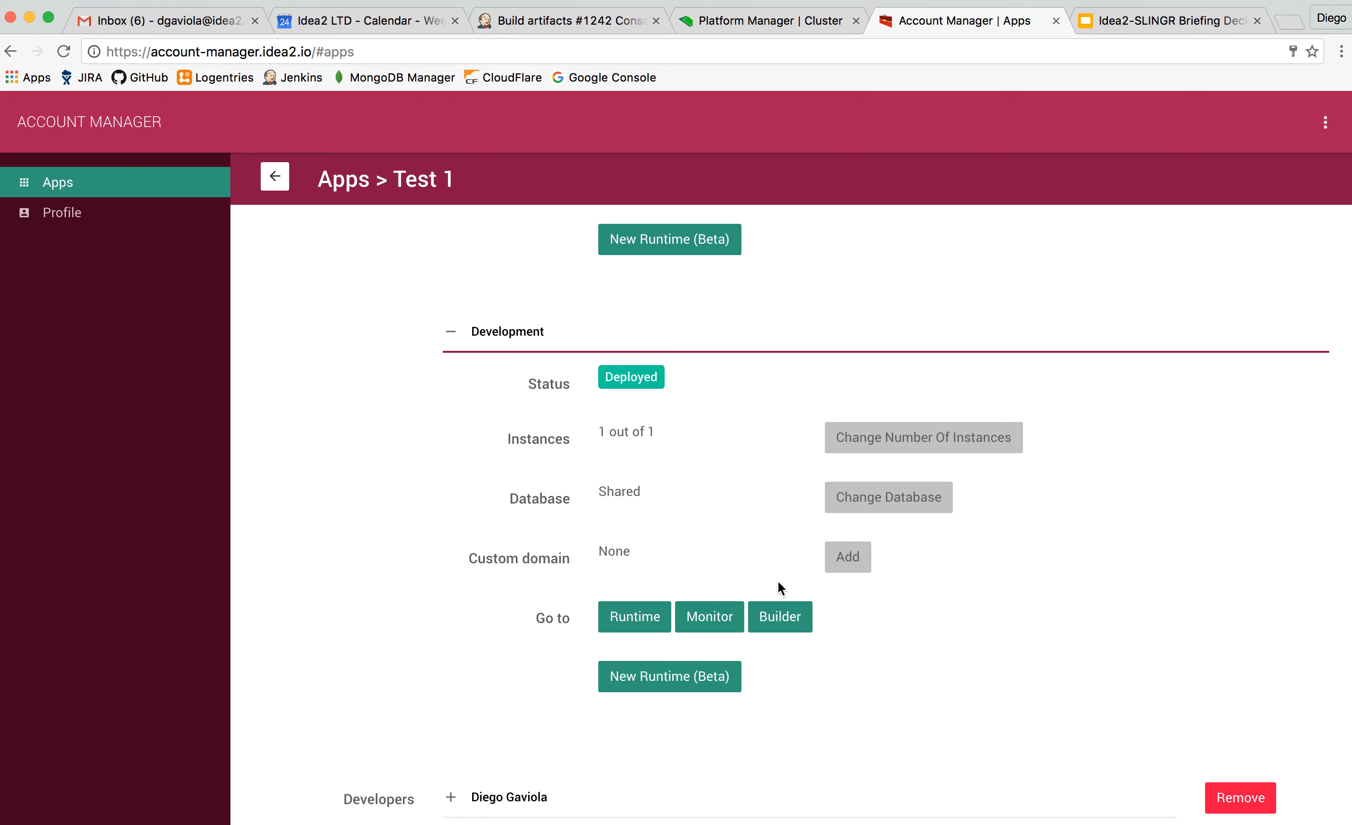
{"action": "left_click", "coordinate": [783, 619]}
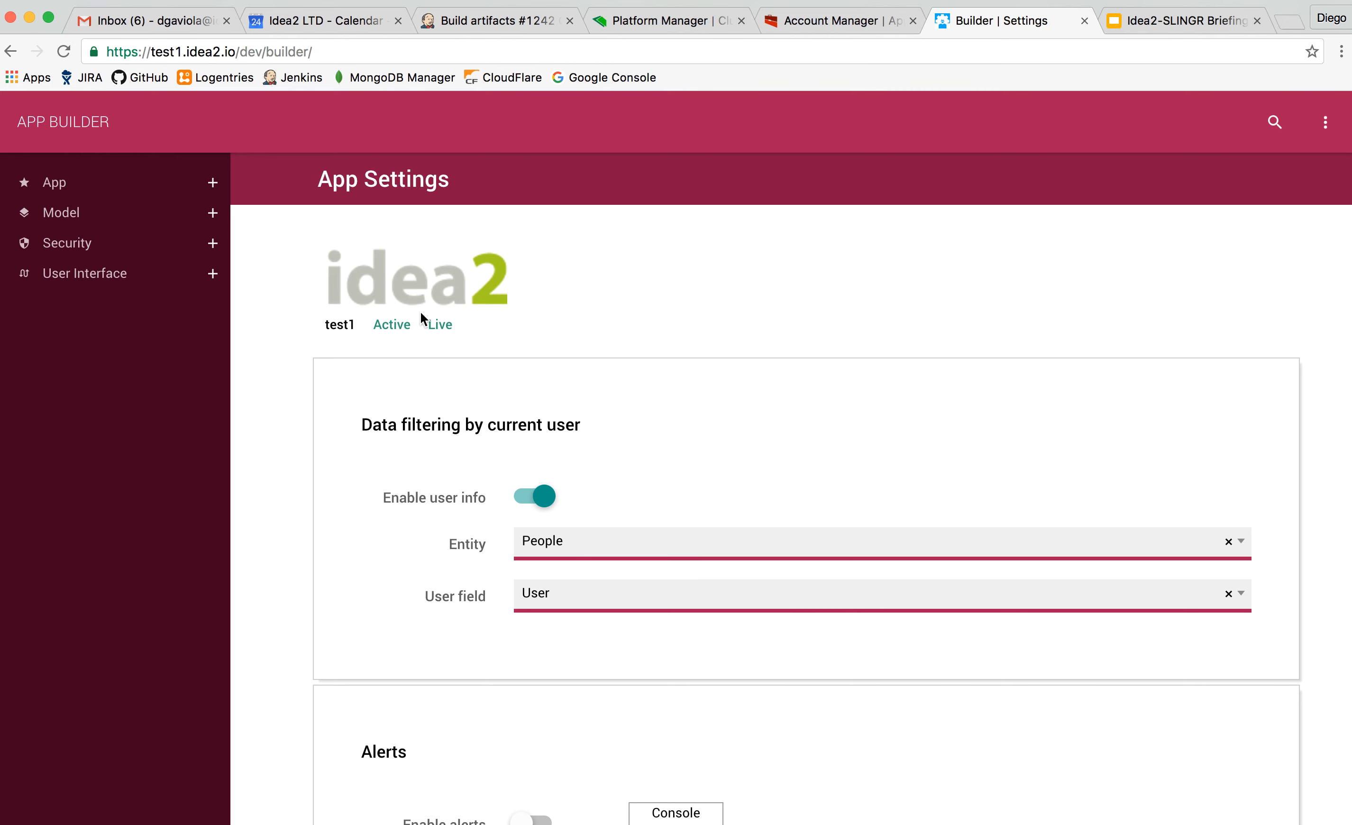
Open the model's Entities list and expand the Security and User Interface groups in the navigation.
{"action": "left_click", "coordinate": [136, 209]}
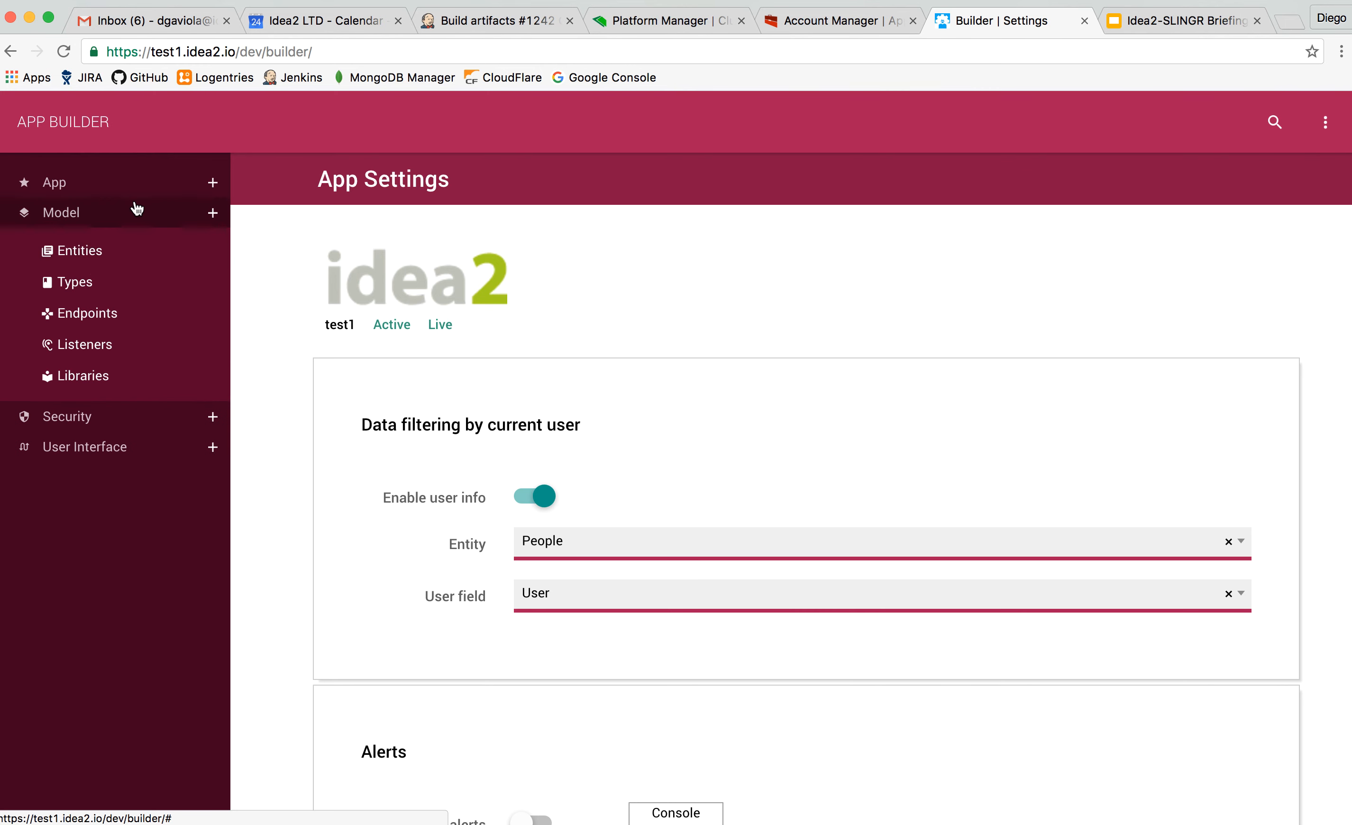
{"action": "left_click", "coordinate": [111, 255]}
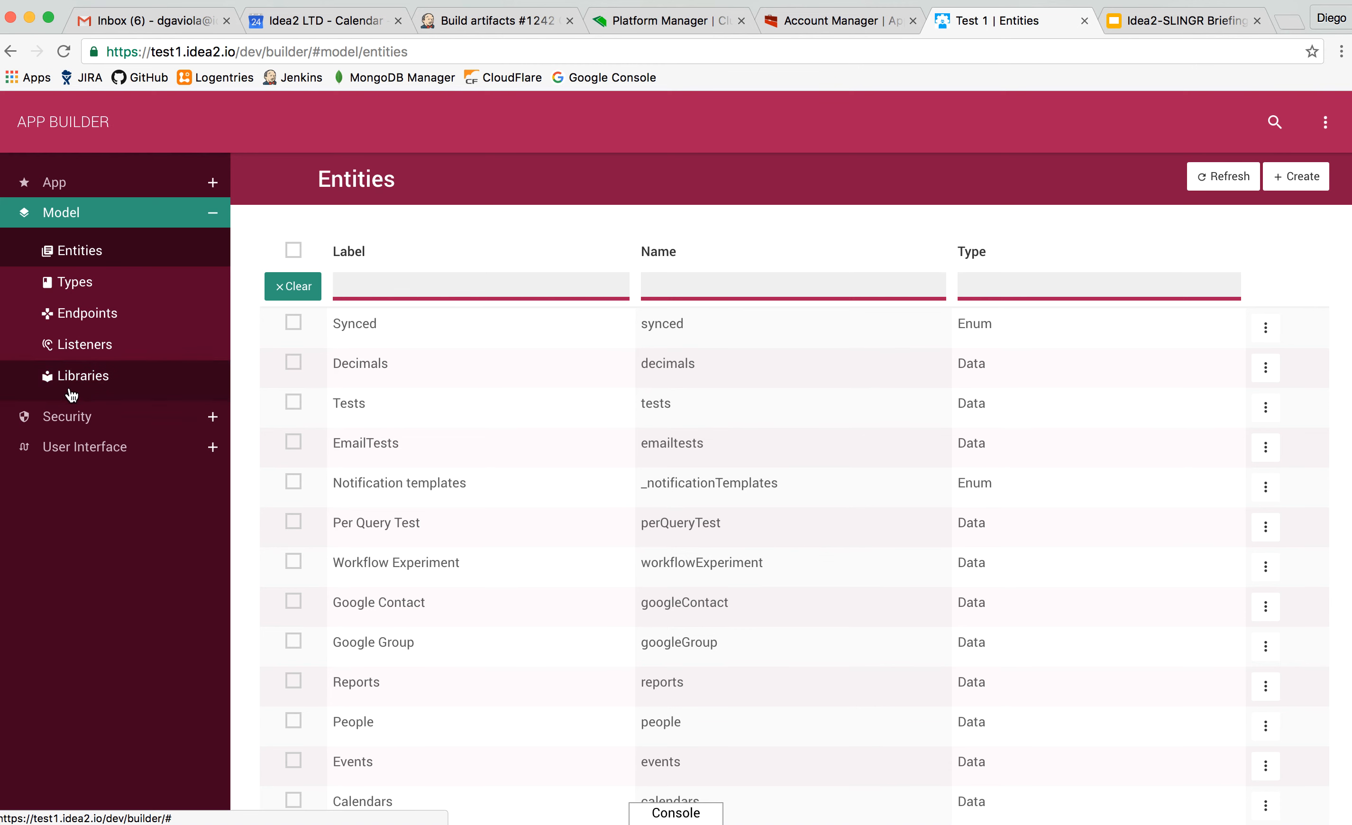
{"action": "left_click", "coordinate": [89, 416]}
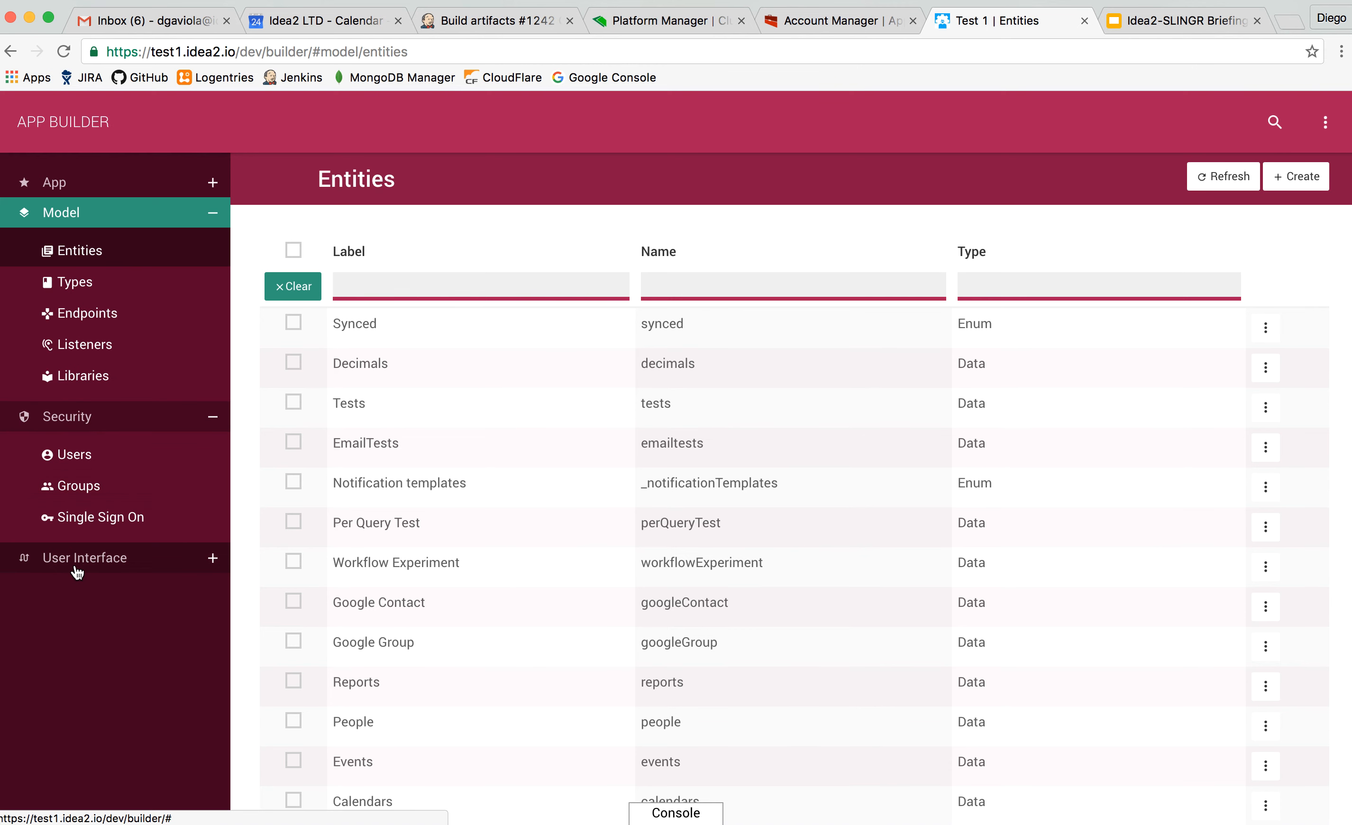
{"action": "left_click", "coordinate": [77, 571]}
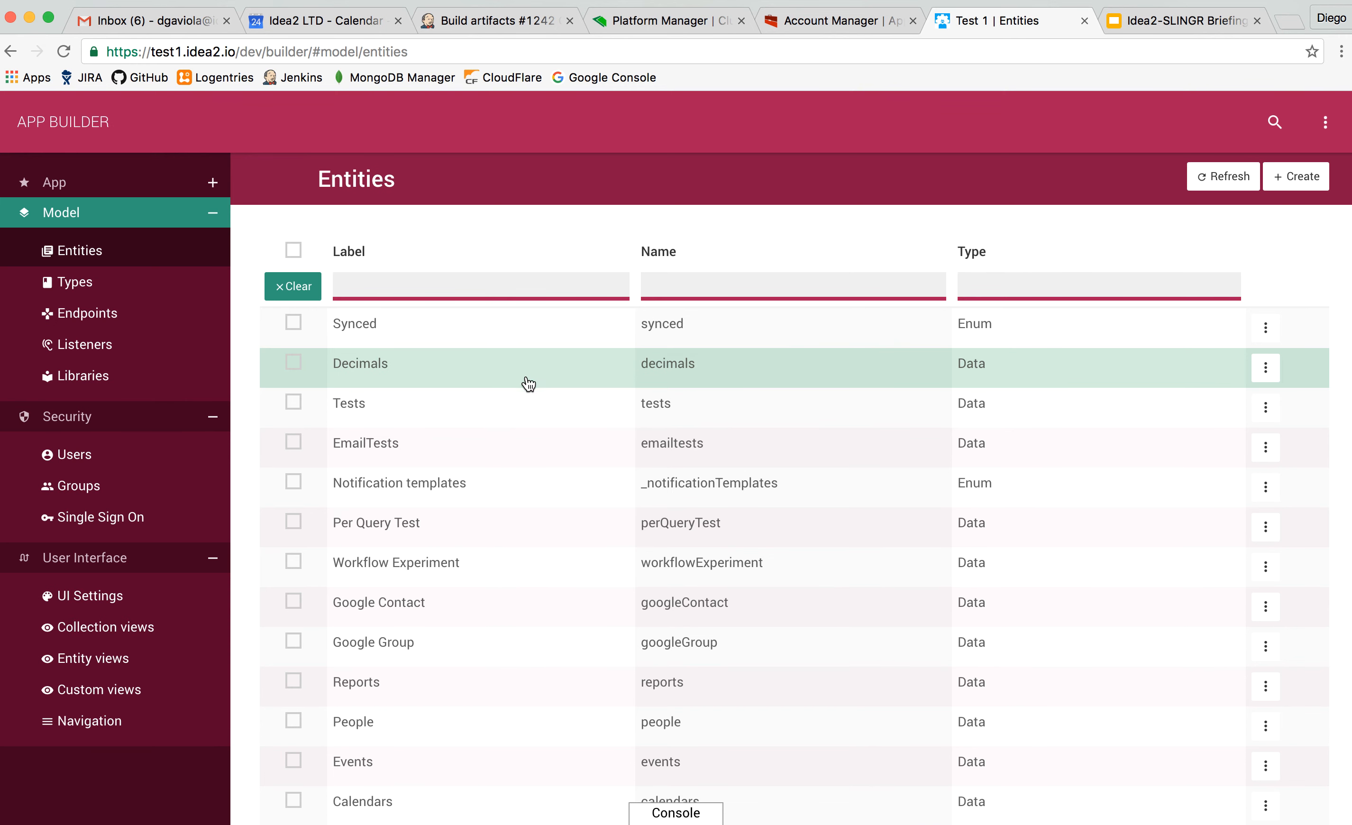
Browse the Entities list down to its end, loading the remaining entities.
{"action": "scroll", "coordinate": [528, 383], "scroll_direction": "down", "scroll_amount": 2}
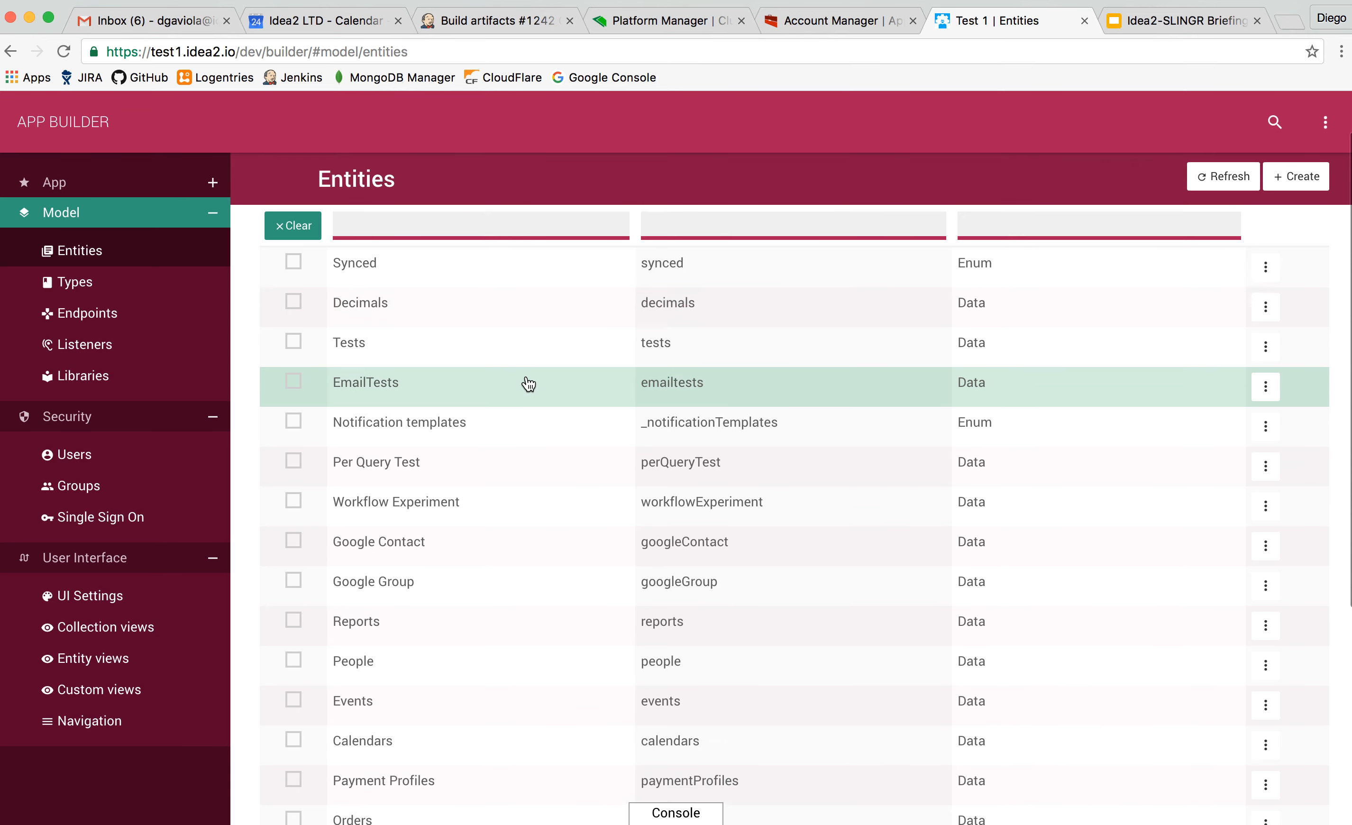
{"action": "scroll", "coordinate": [527, 383], "scroll_direction": "up", "scroll_amount": 2}
{"action": "scroll", "coordinate": [528, 383], "scroll_direction": "down", "scroll_amount": 5}
{"action": "scroll", "coordinate": [528, 383], "scroll_direction": "down", "scroll_amount": 4}
{"action": "left_click", "coordinate": [322, 732]}
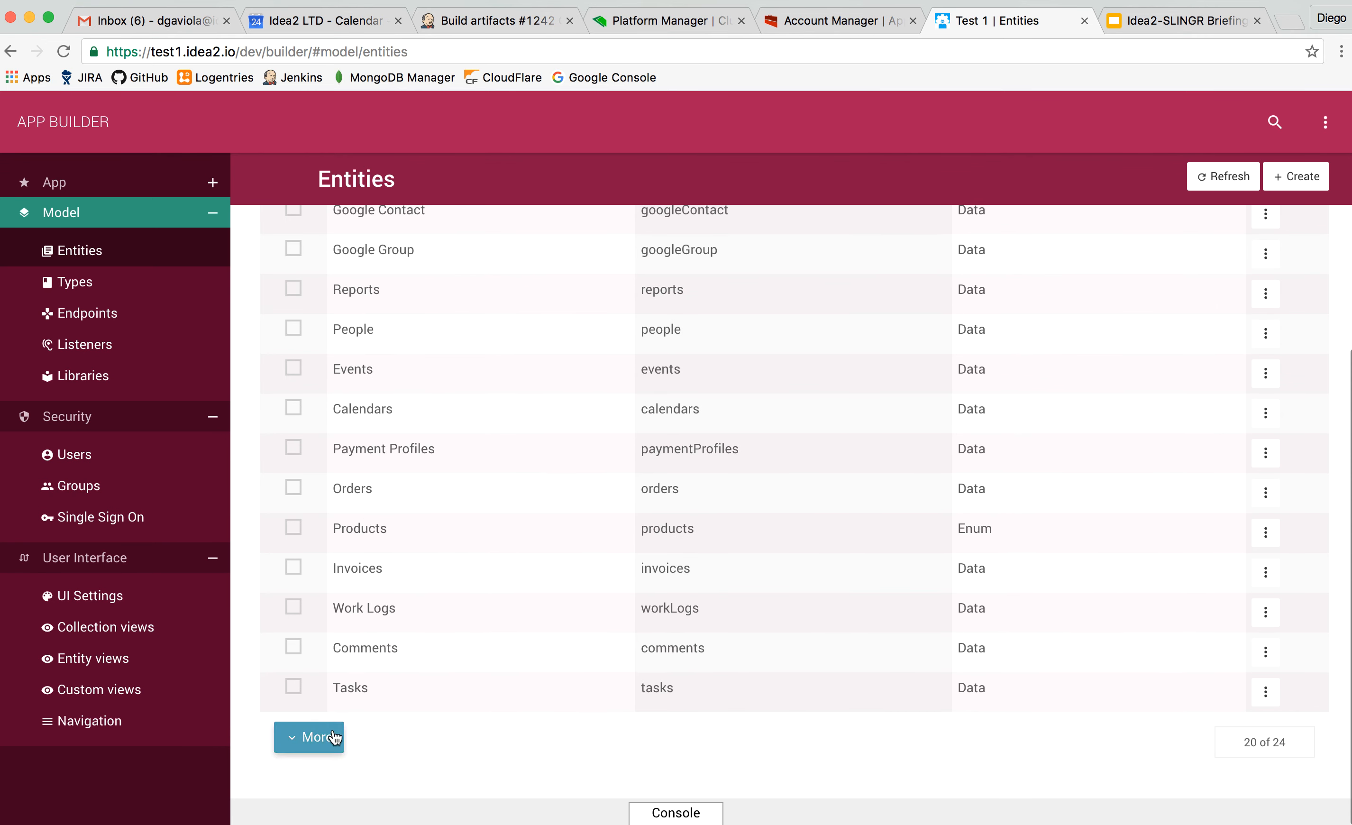
{"action": "scroll", "coordinate": [575, 662], "scroll_direction": "down", "scroll_amount": 3}
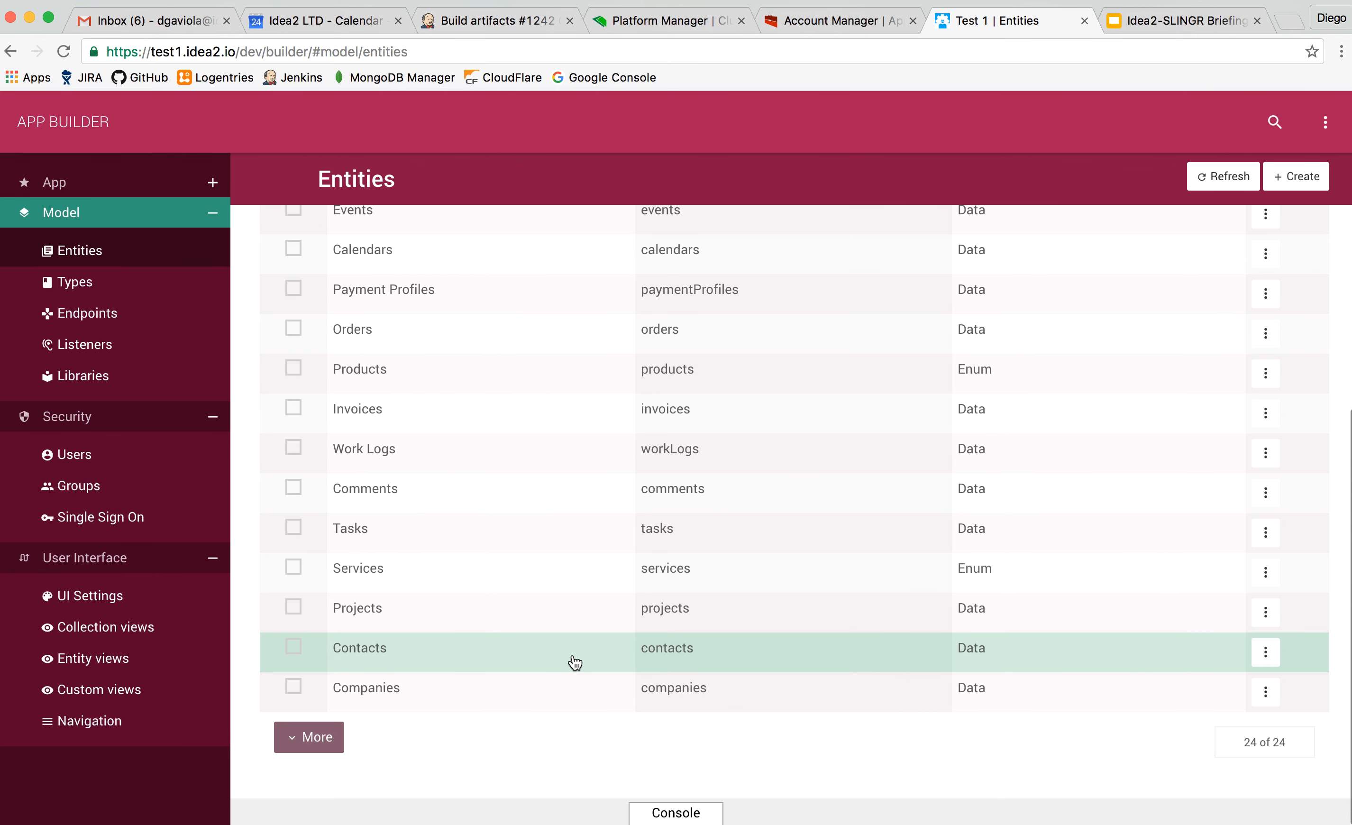
Open the Contacts entity and review its list of fields, including the nested fields under Addresses.
{"action": "left_click", "coordinate": [613, 611]}
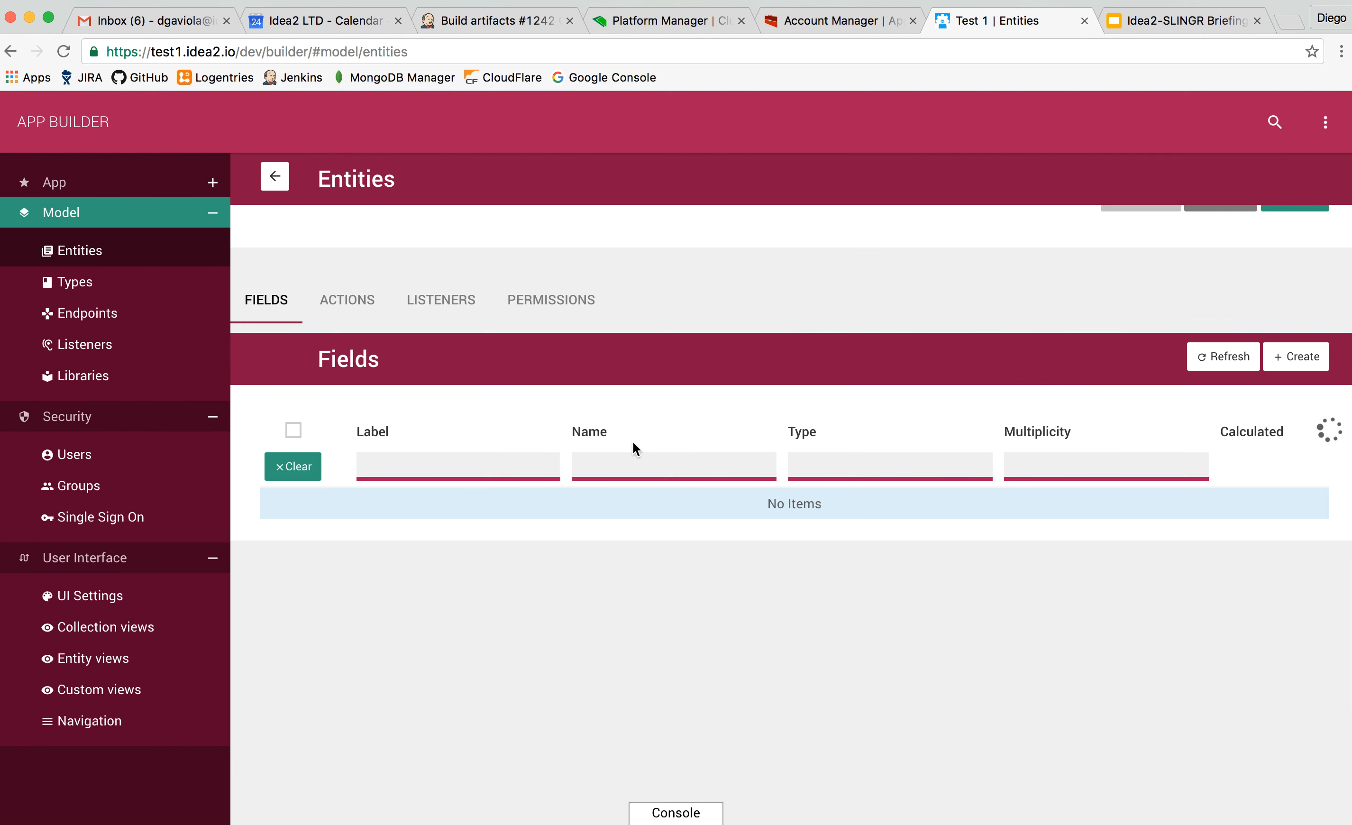
{"action": "scroll", "coordinate": [633, 442], "scroll_direction": "down", "scroll_amount": 2}
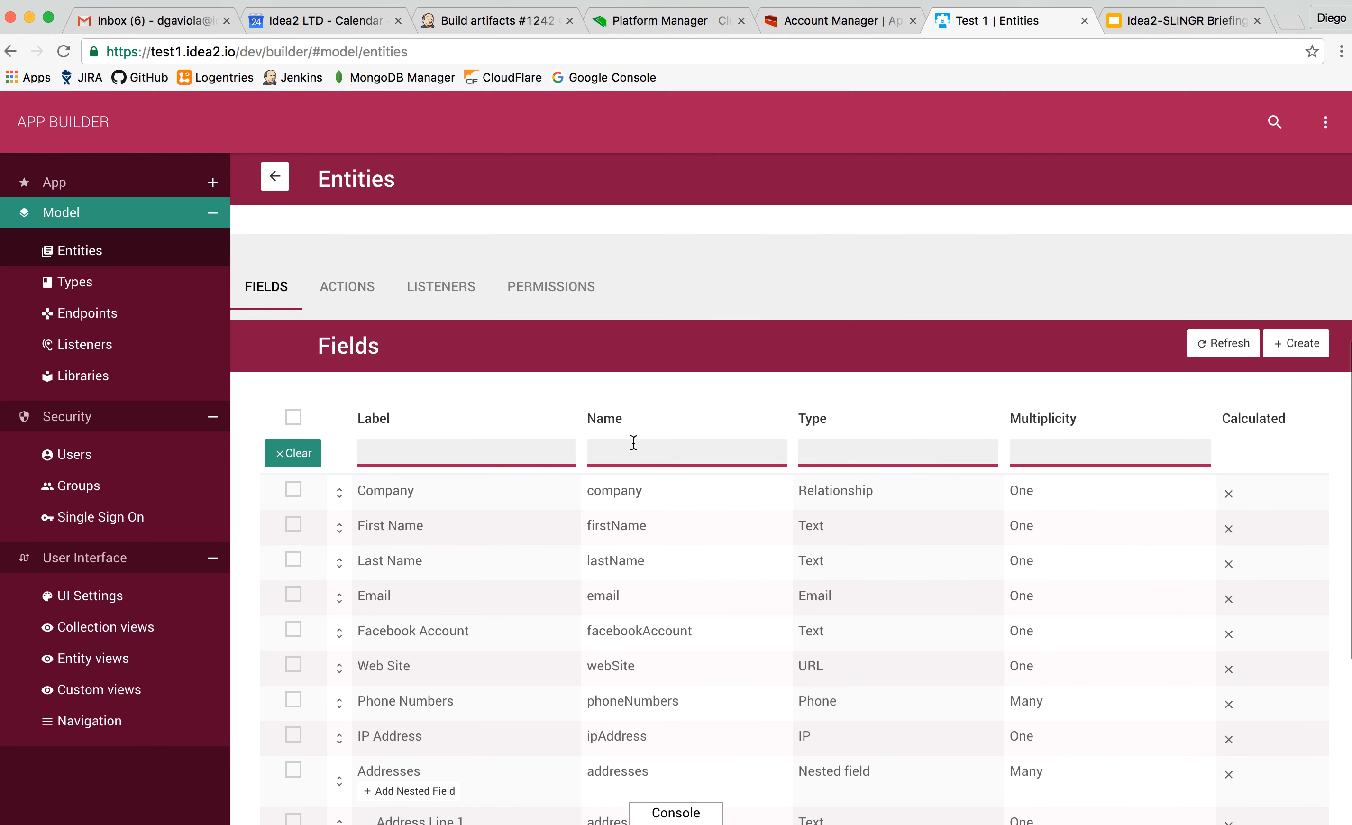
{"action": "scroll", "coordinate": [634, 442], "scroll_direction": "down", "scroll_amount": 2}
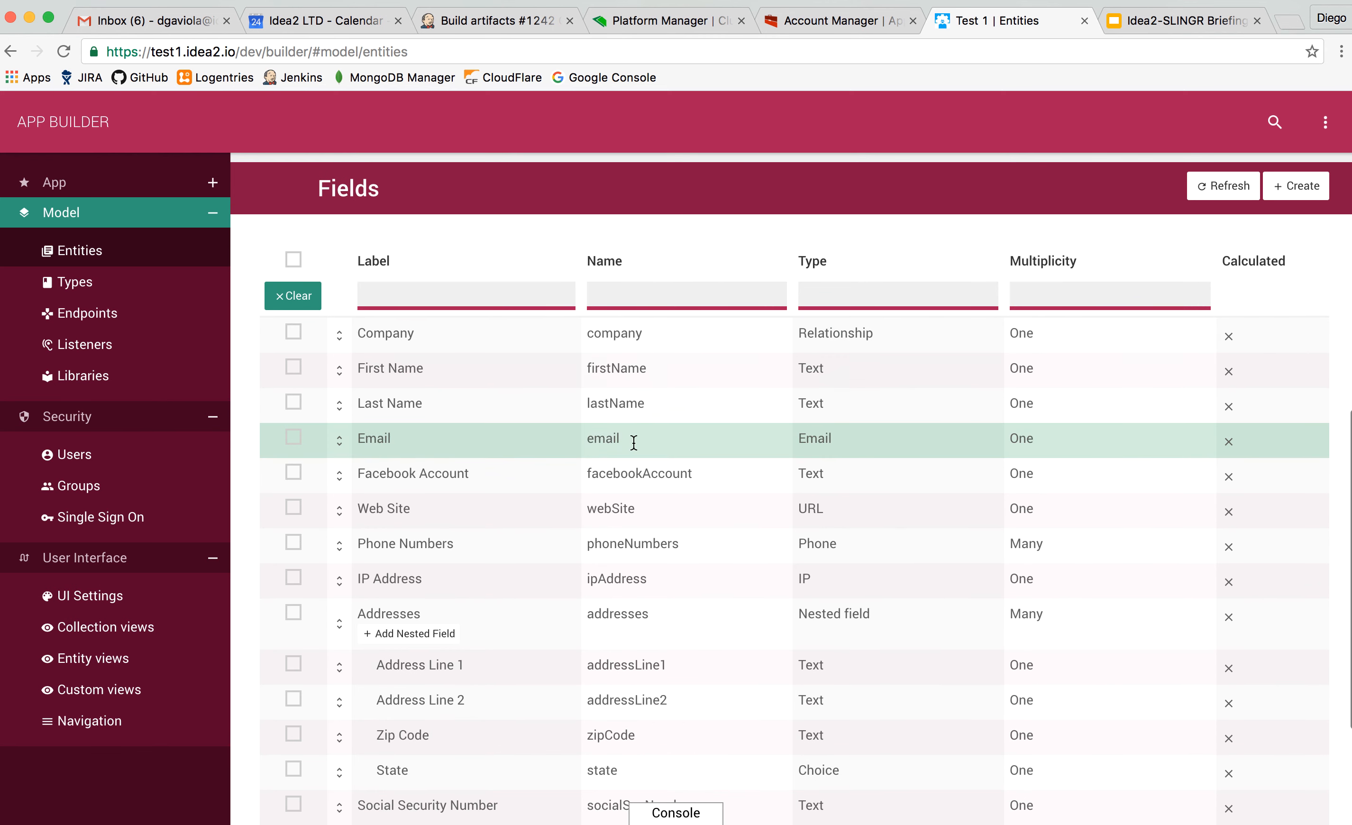
{"action": "scroll", "coordinate": [526, 614], "scroll_direction": "down", "scroll_amount": 1}
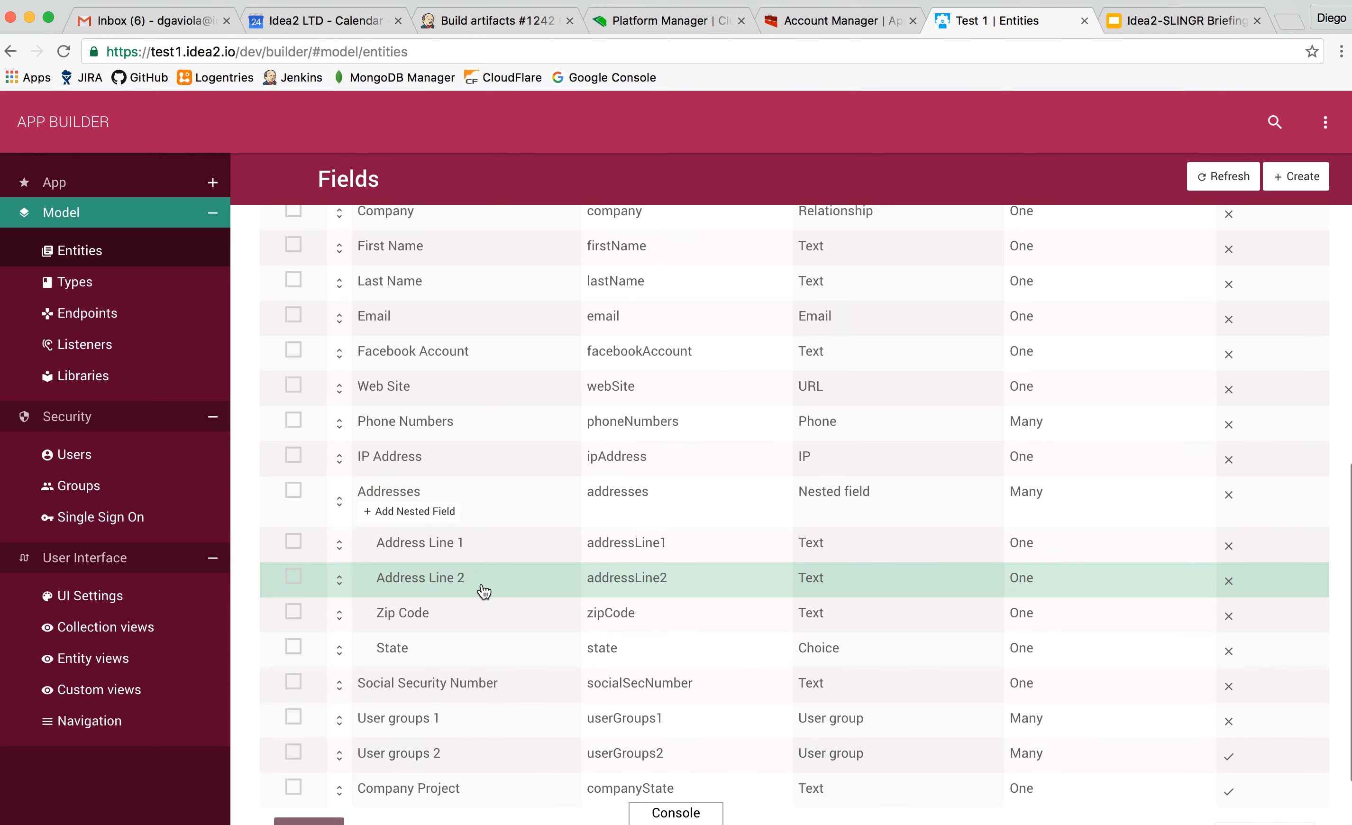
{"action": "scroll", "coordinate": [483, 590], "scroll_direction": "up", "scroll_amount": 2}
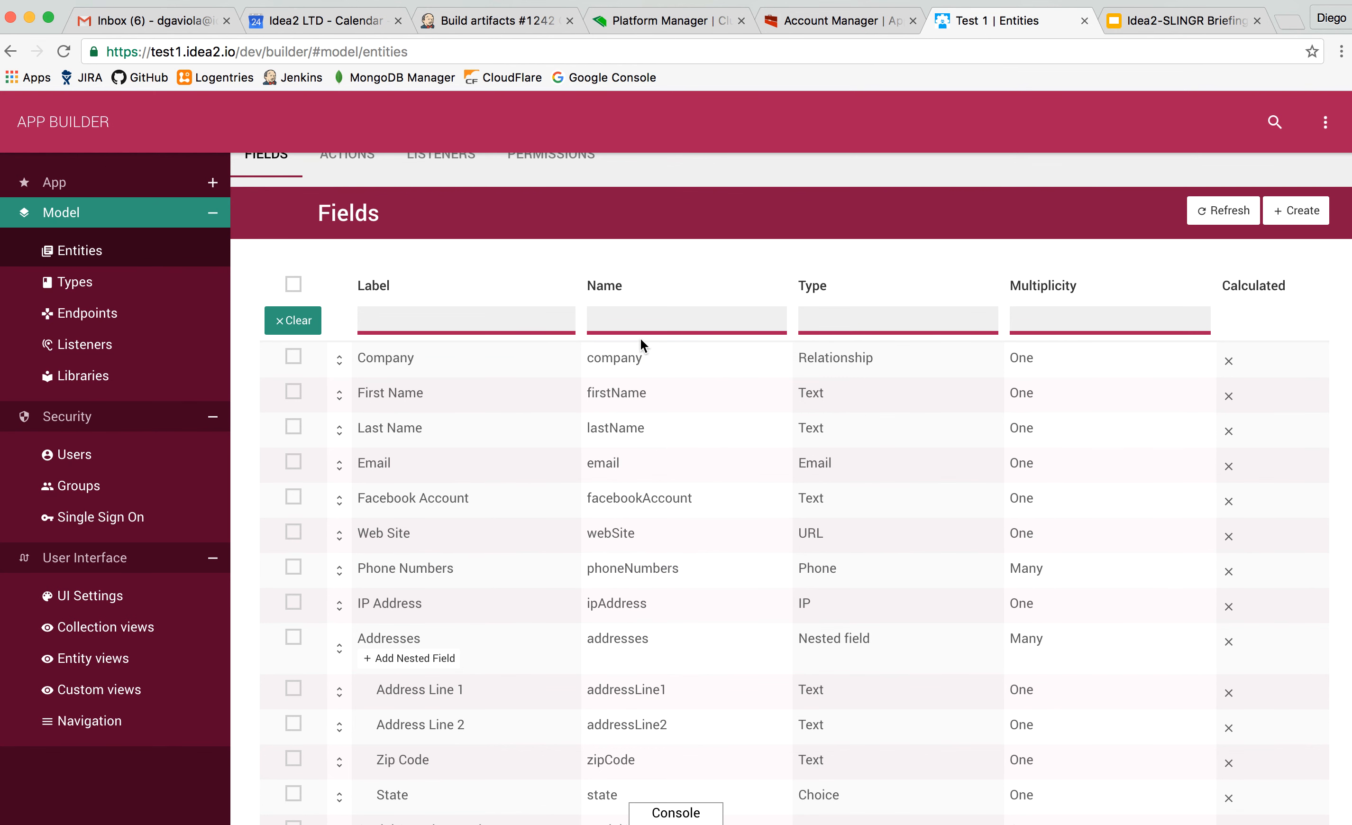
Open the Company field of Contacts and examine its basic settings and general rules.
{"action": "left_click", "coordinate": [530, 358]}
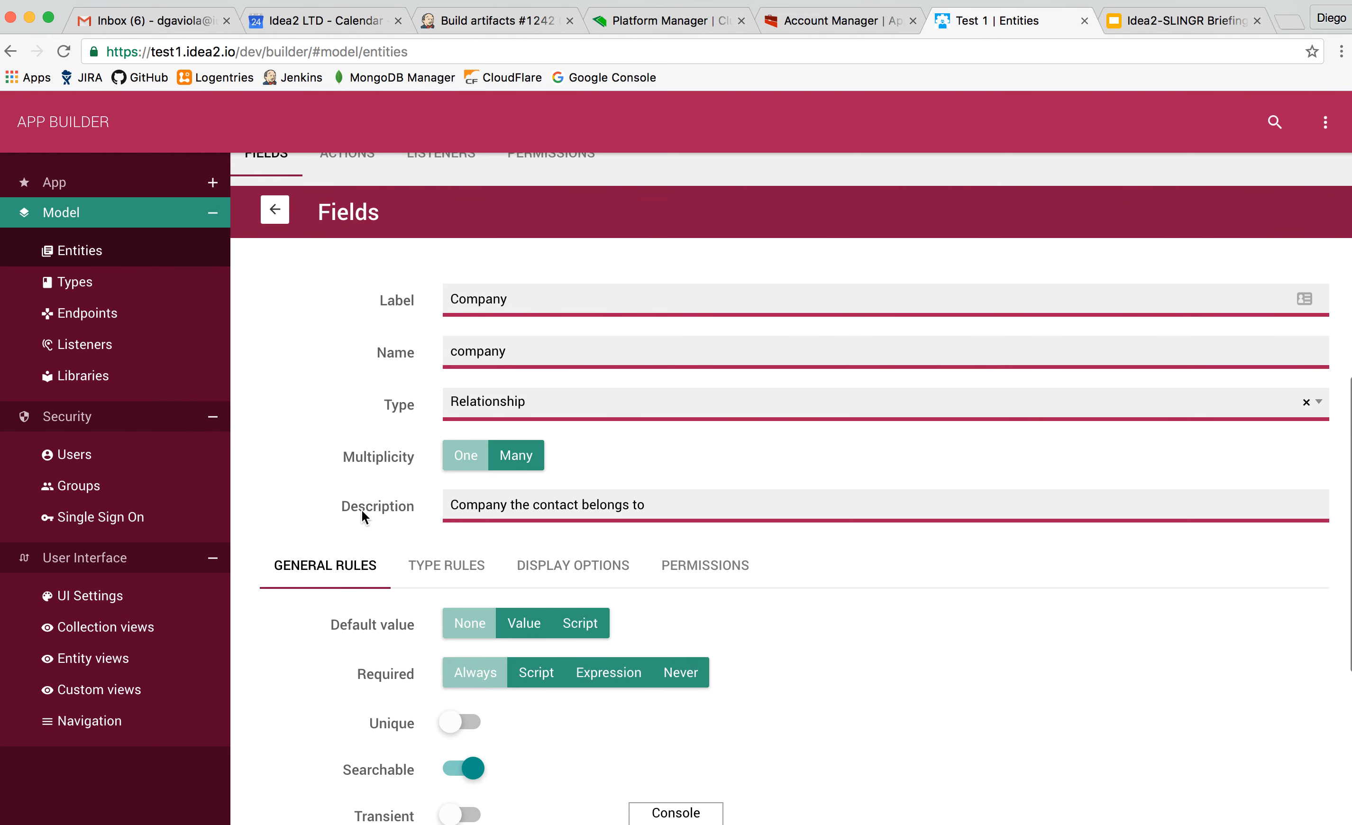
{"action": "scroll", "coordinate": [362, 510], "scroll_direction": "down", "scroll_amount": 4}
{"action": "scroll", "coordinate": [361, 511], "scroll_direction": "up", "scroll_amount": 5}
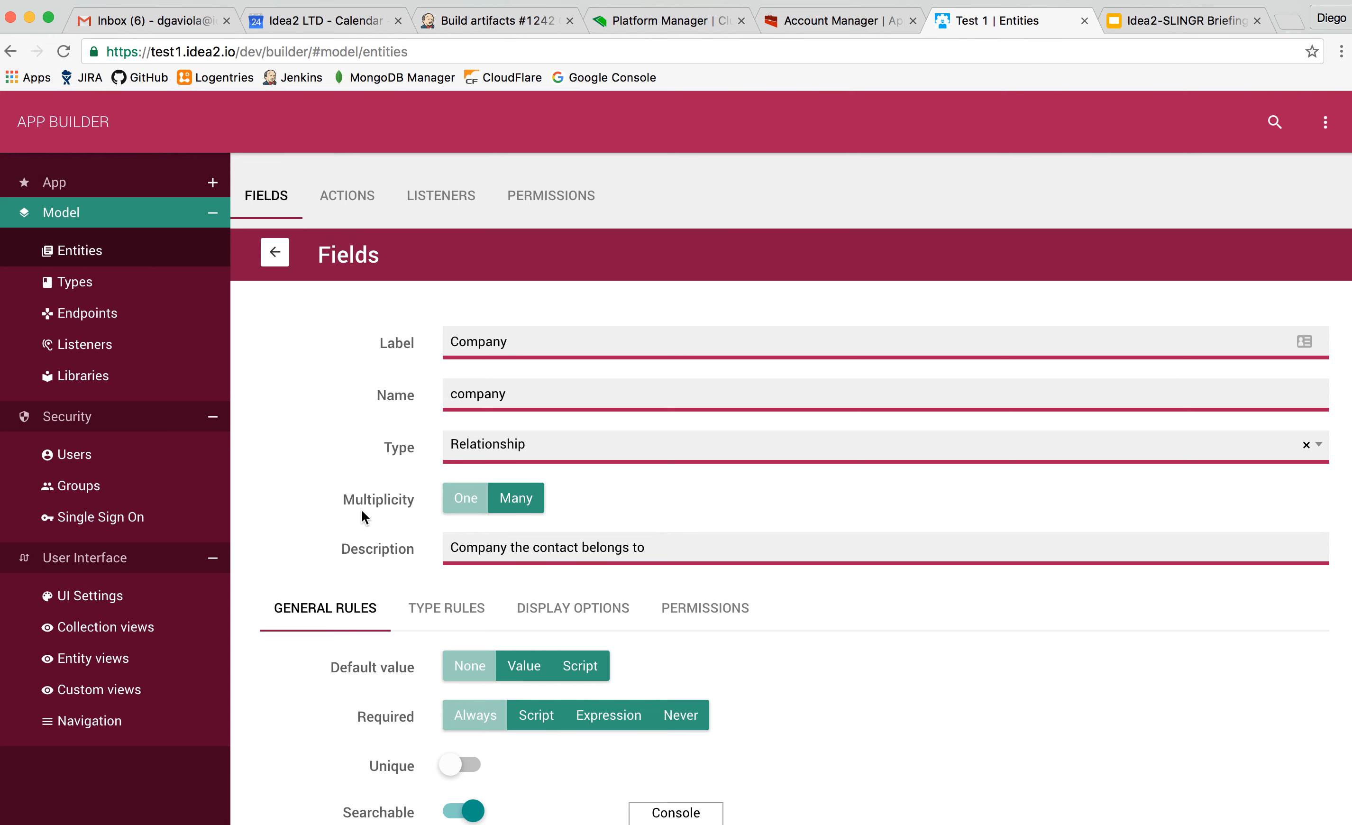
{"action": "scroll", "coordinate": [362, 511], "scroll_direction": "down", "scroll_amount": 1}
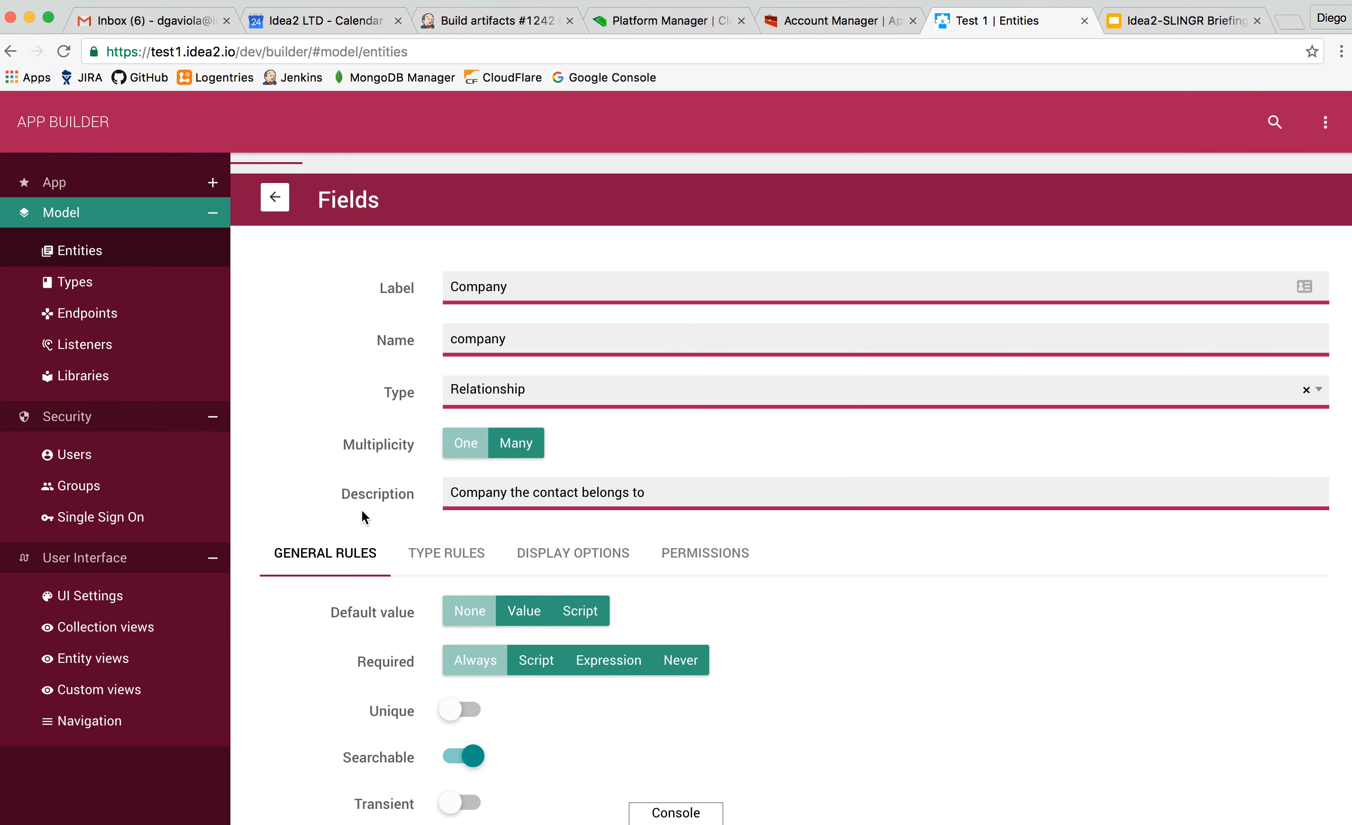
{"action": "scroll", "coordinate": [362, 512], "scroll_direction": "down", "scroll_amount": 2}
{"action": "scroll", "coordinate": [362, 511], "scroll_direction": "down", "scroll_amount": 1}
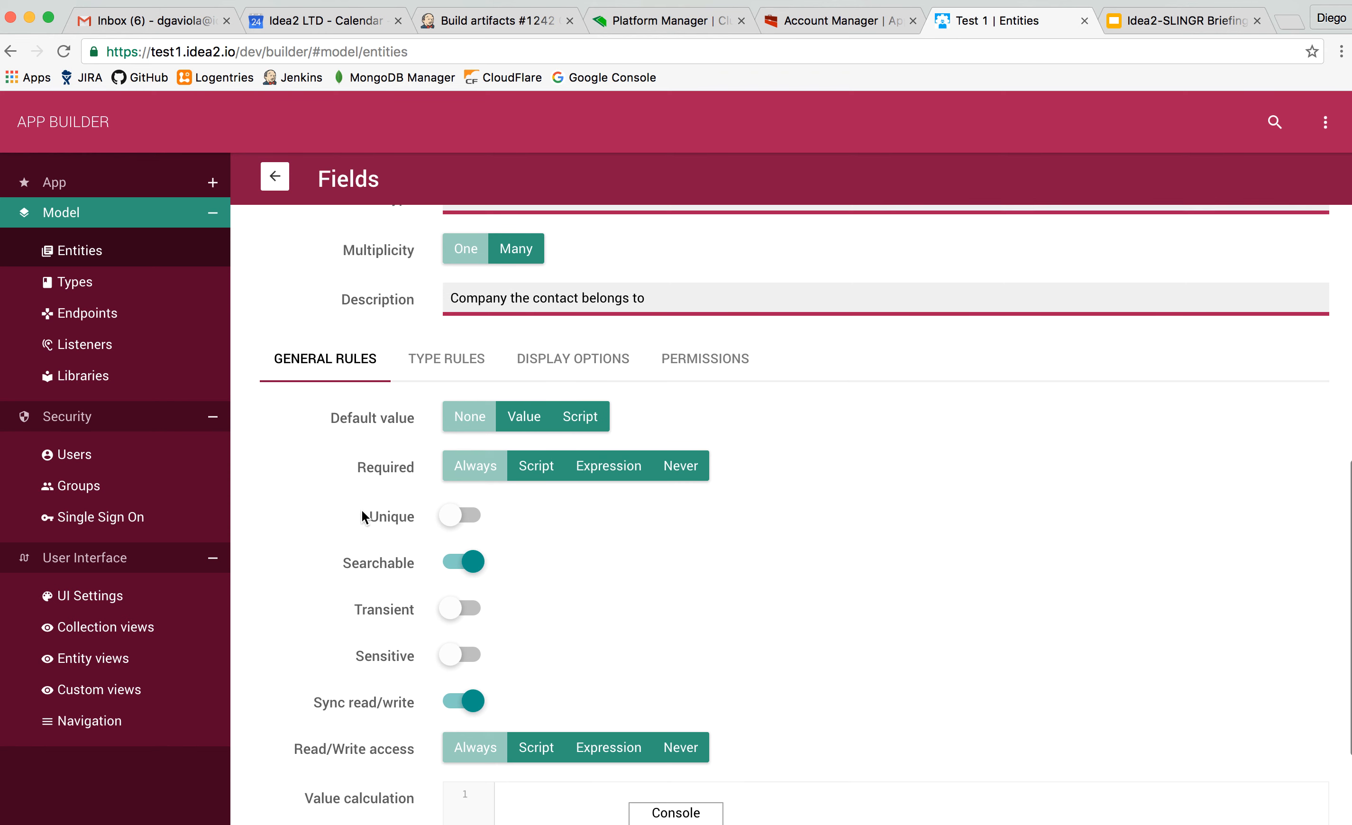
{"action": "scroll", "coordinate": [362, 510], "scroll_direction": "up", "scroll_amount": 4}
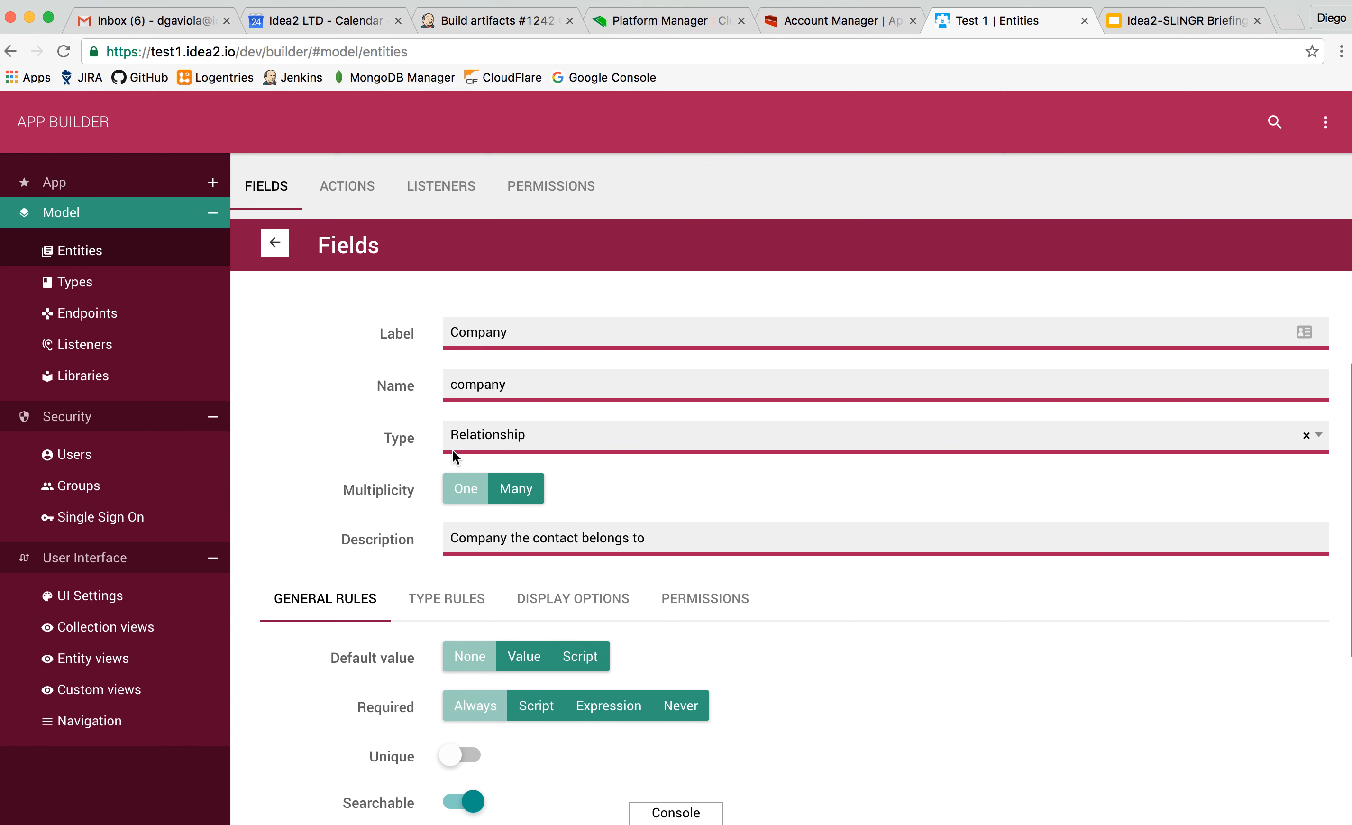
{"action": "scroll", "coordinate": [401, 534], "scroll_direction": "down", "scroll_amount": 1}
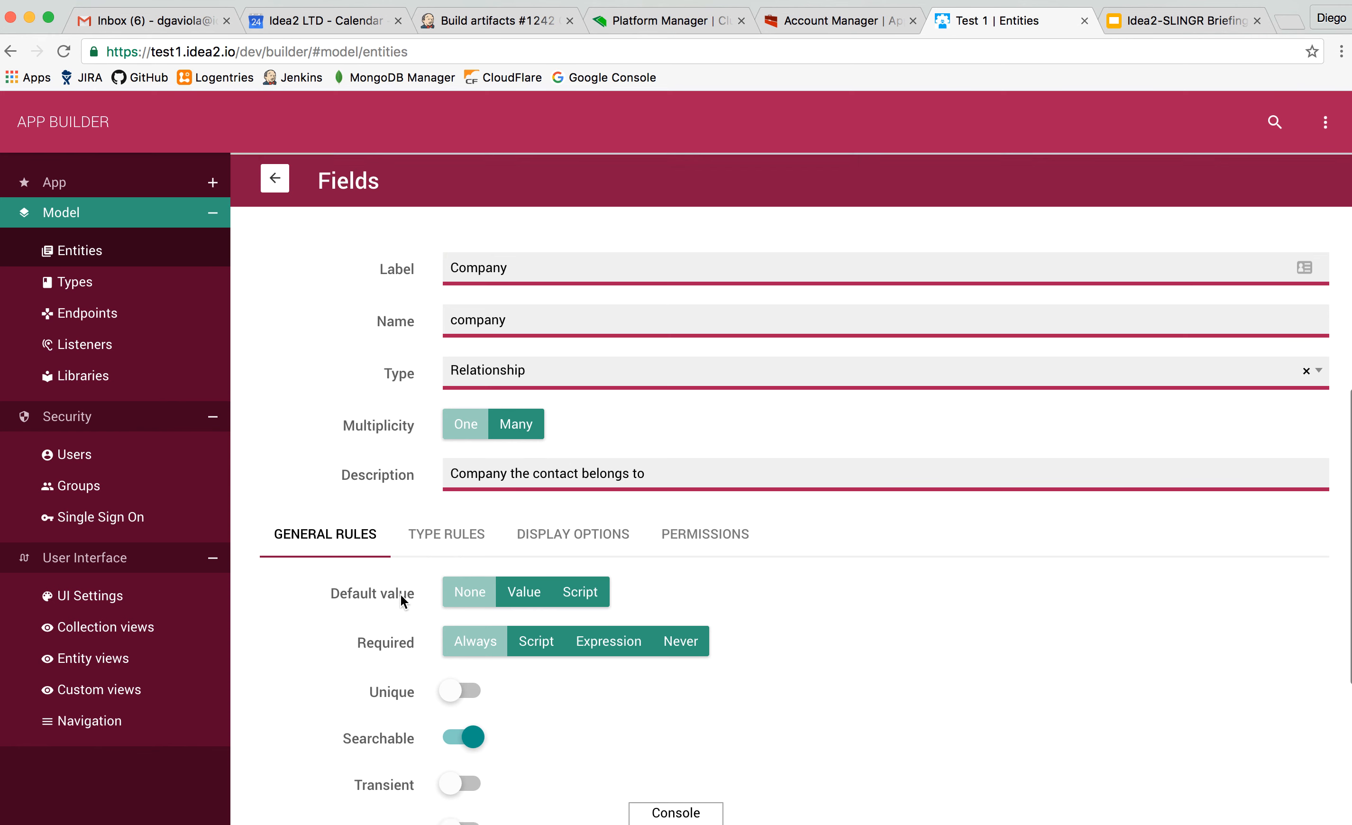
{"action": "scroll", "coordinate": [400, 594], "scroll_direction": "down", "scroll_amount": 5}
{"action": "scroll", "coordinate": [400, 594], "scroll_direction": "down", "scroll_amount": 1}
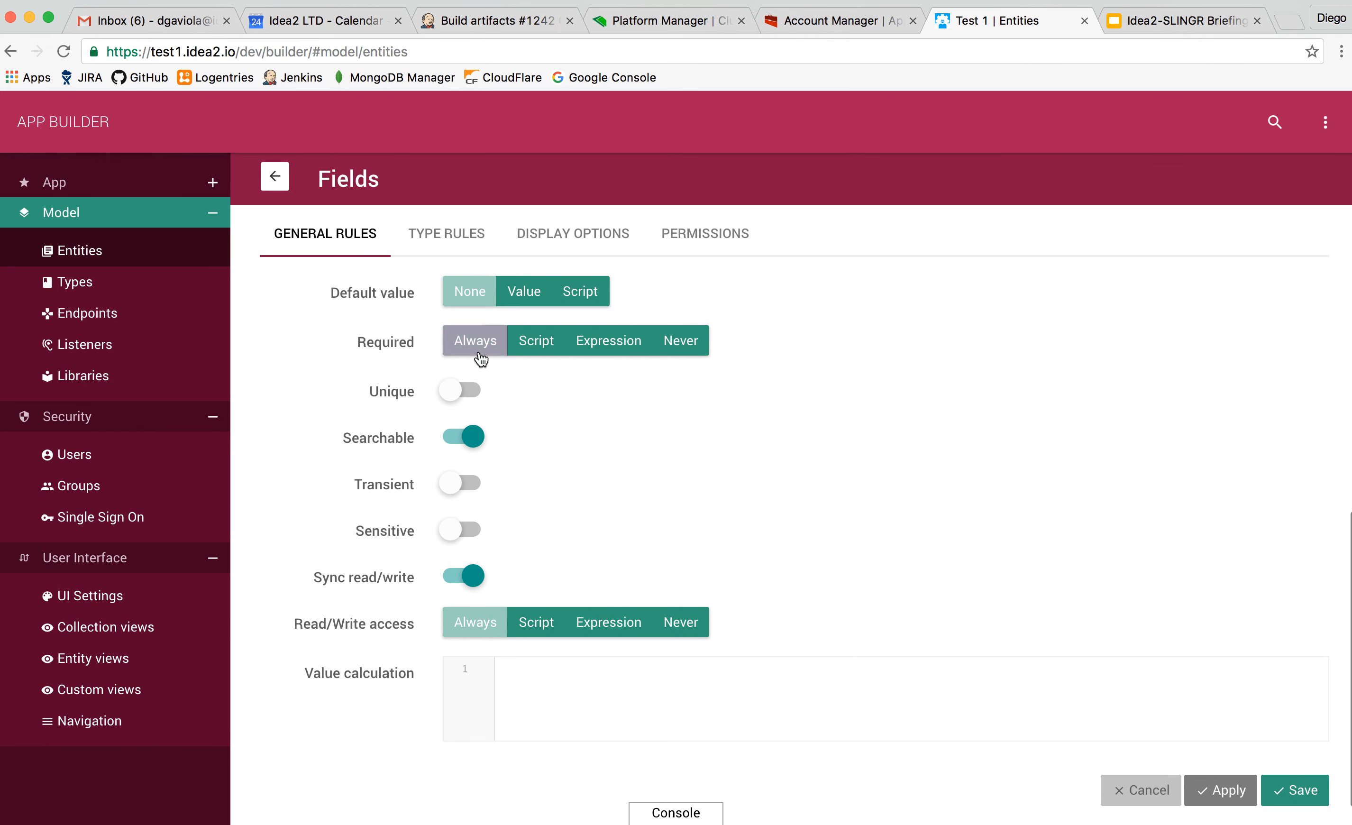
Make the Company field required by an expression with a By values rule: Company Equals testing A.
{"action": "left_click", "coordinate": [605, 341]}
{"action": "left_click", "coordinate": [520, 391]}
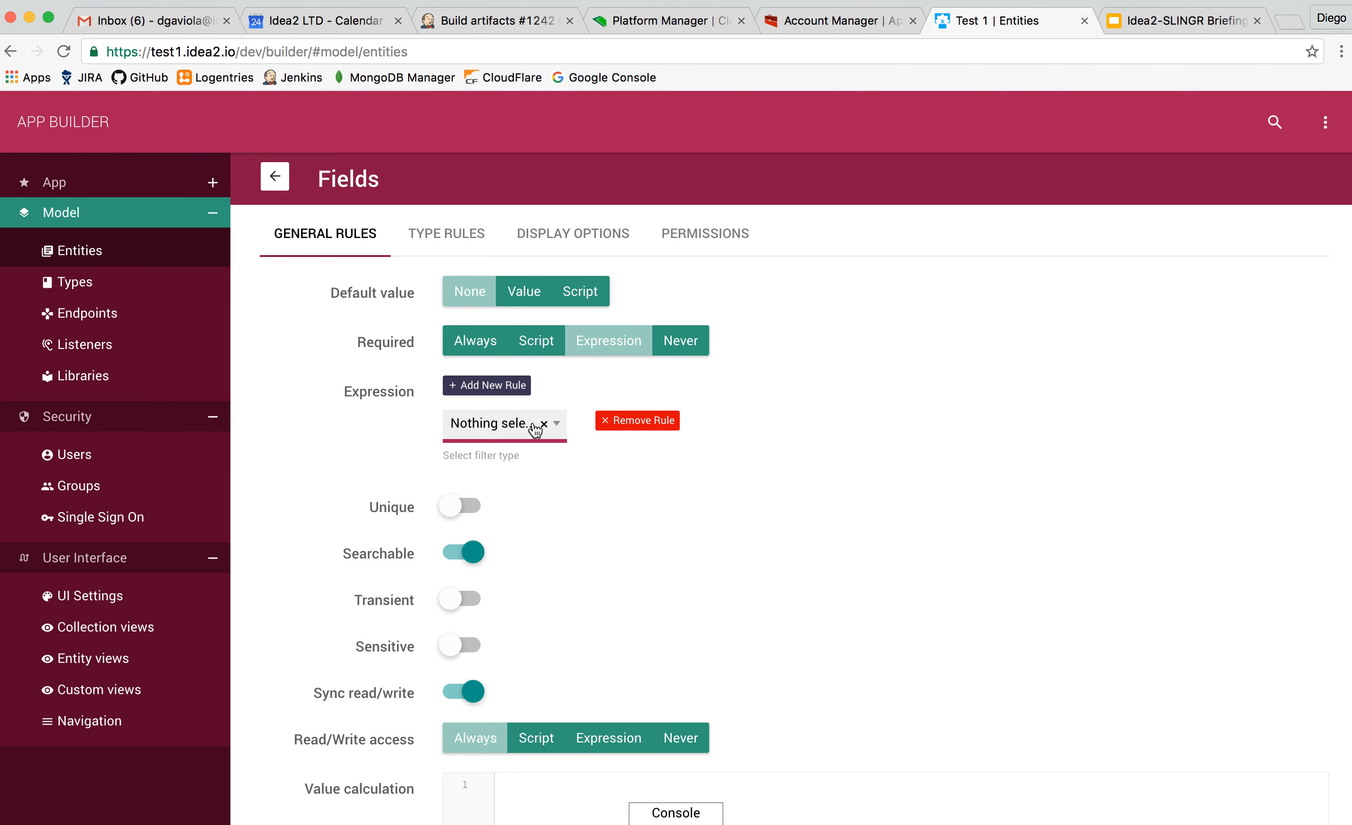
{"action": "left_click", "coordinate": [533, 425]}
{"action": "left_click", "coordinate": [493, 523]}
{"action": "left_click", "coordinate": [663, 438]}
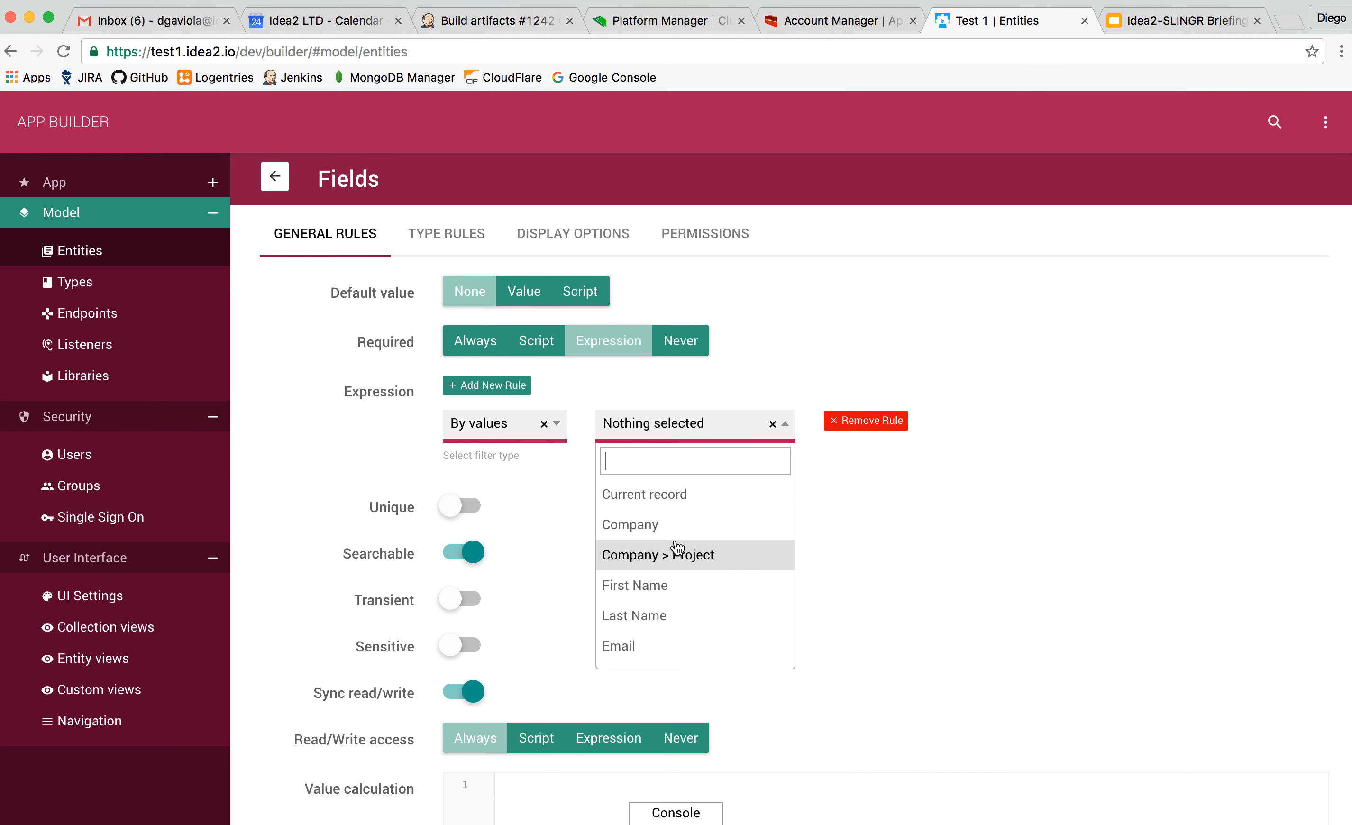
{"action": "left_click", "coordinate": [685, 532]}
{"action": "left_click", "coordinate": [722, 423]}
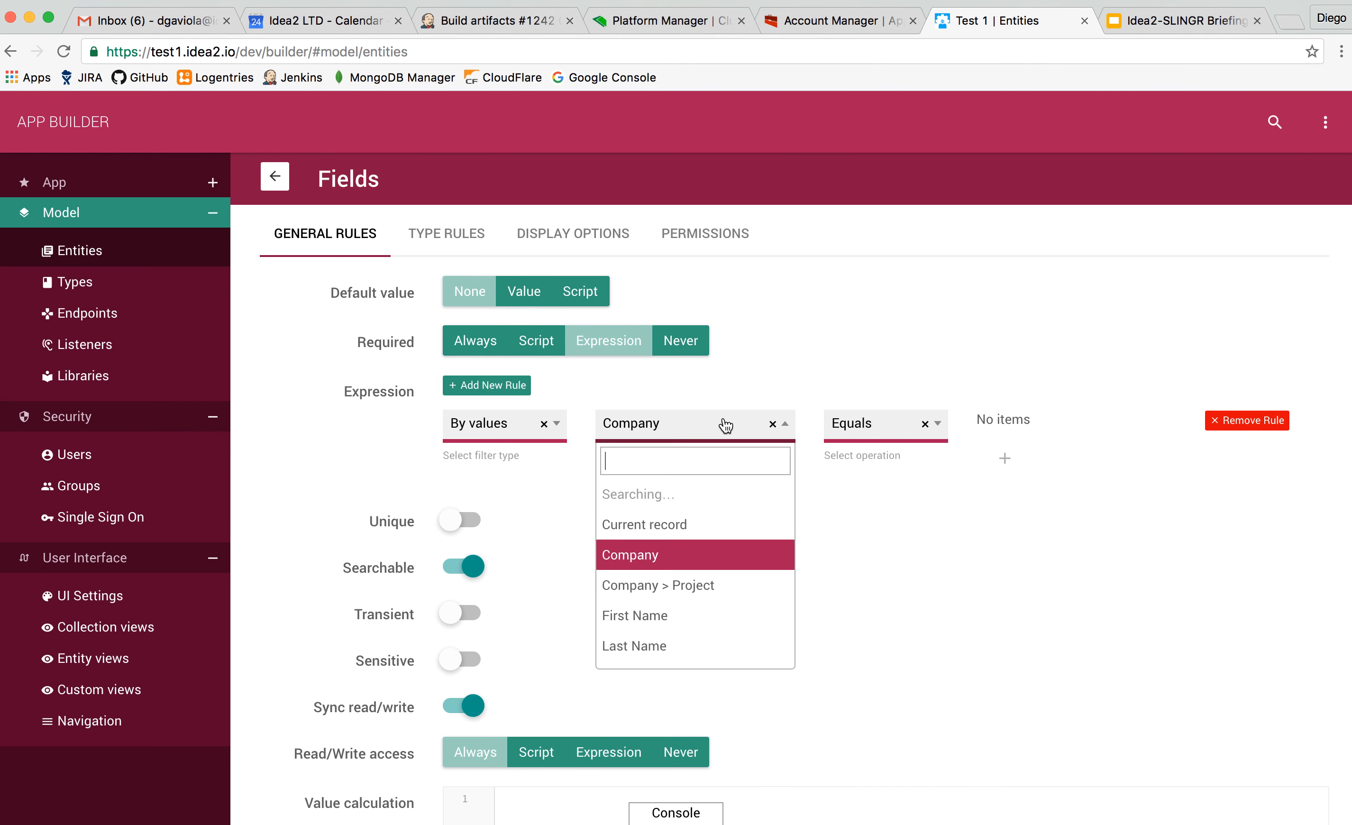
{"action": "left_click", "coordinate": [1036, 423]}
{"action": "left_click", "coordinate": [1005, 458]}
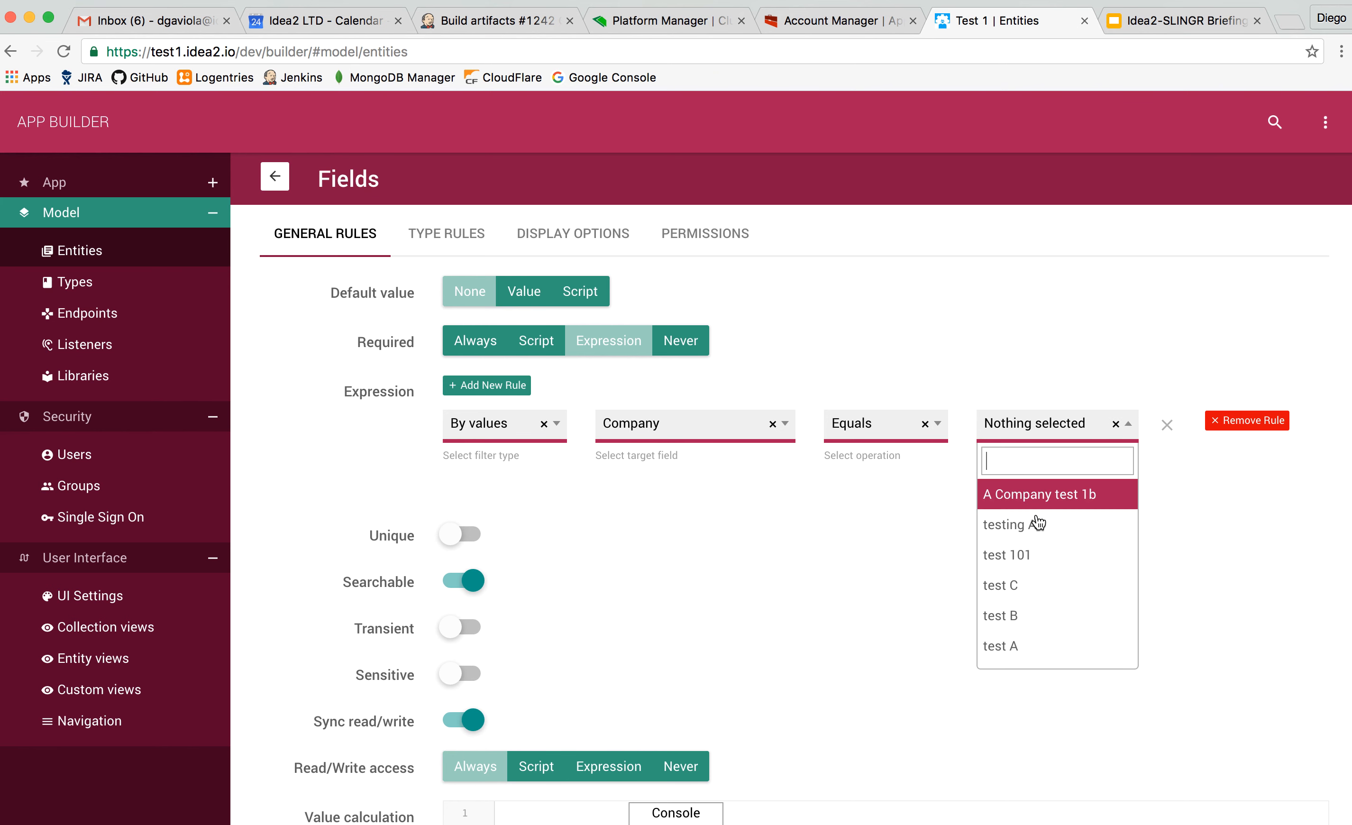
{"action": "left_click", "coordinate": [1026, 533]}
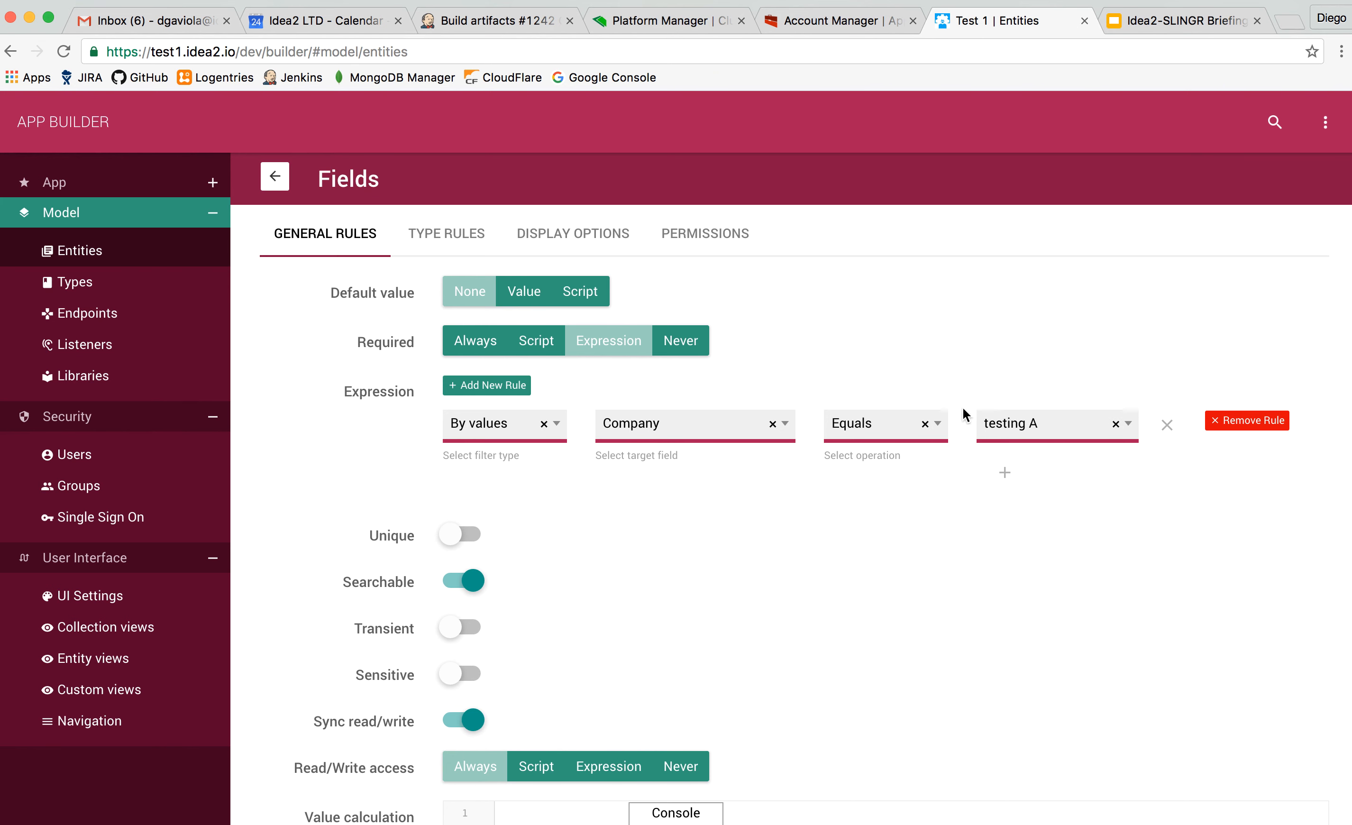
Remove the expression rule and set the Company field's Required option back to Always.
{"action": "left_click", "coordinate": [1167, 425]}
{"action": "left_click", "coordinate": [1227, 424]}
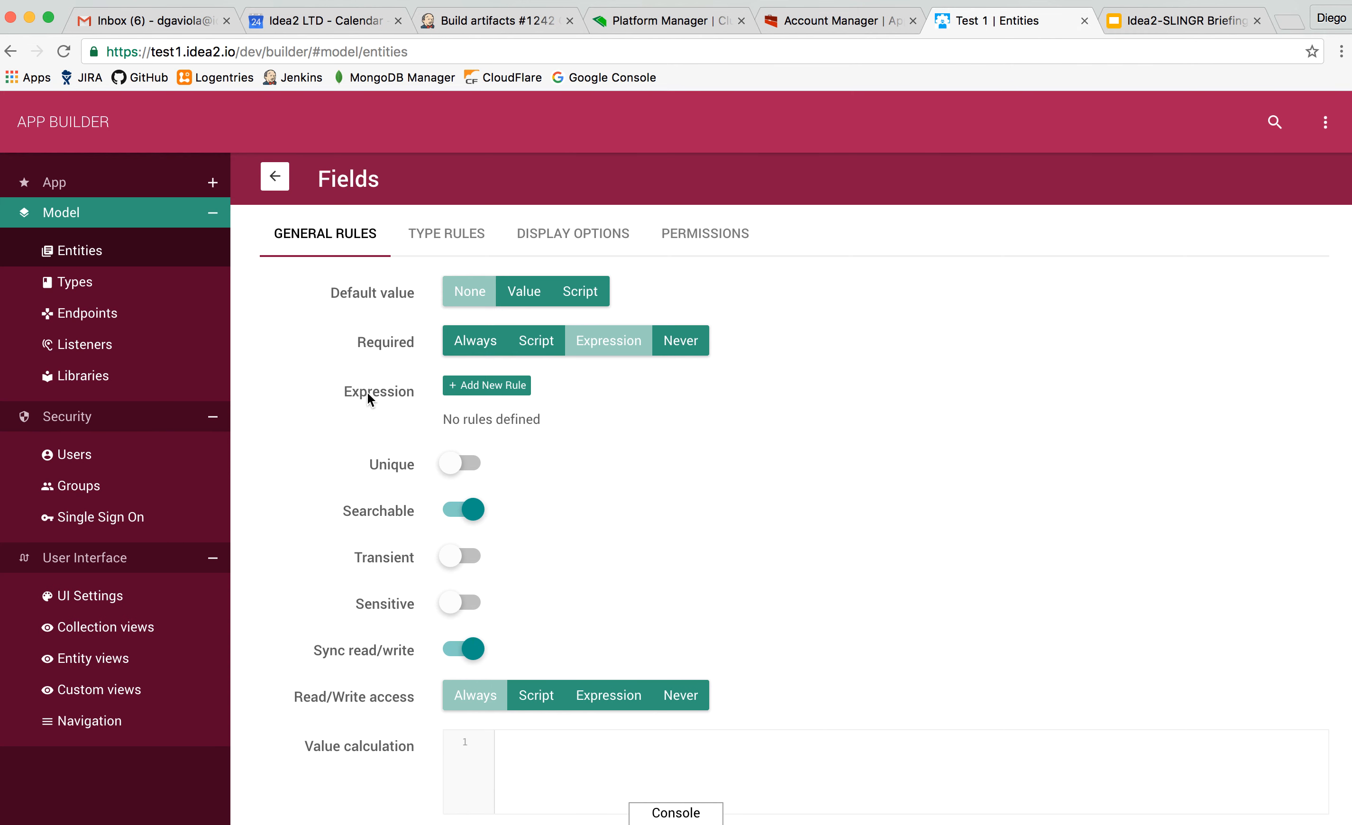
{"action": "scroll", "coordinate": [367, 393], "scroll_direction": "down", "scroll_amount": 5}
{"action": "scroll", "coordinate": [368, 394], "scroll_direction": "up", "scroll_amount": 3}
{"action": "left_click", "coordinate": [461, 317]}
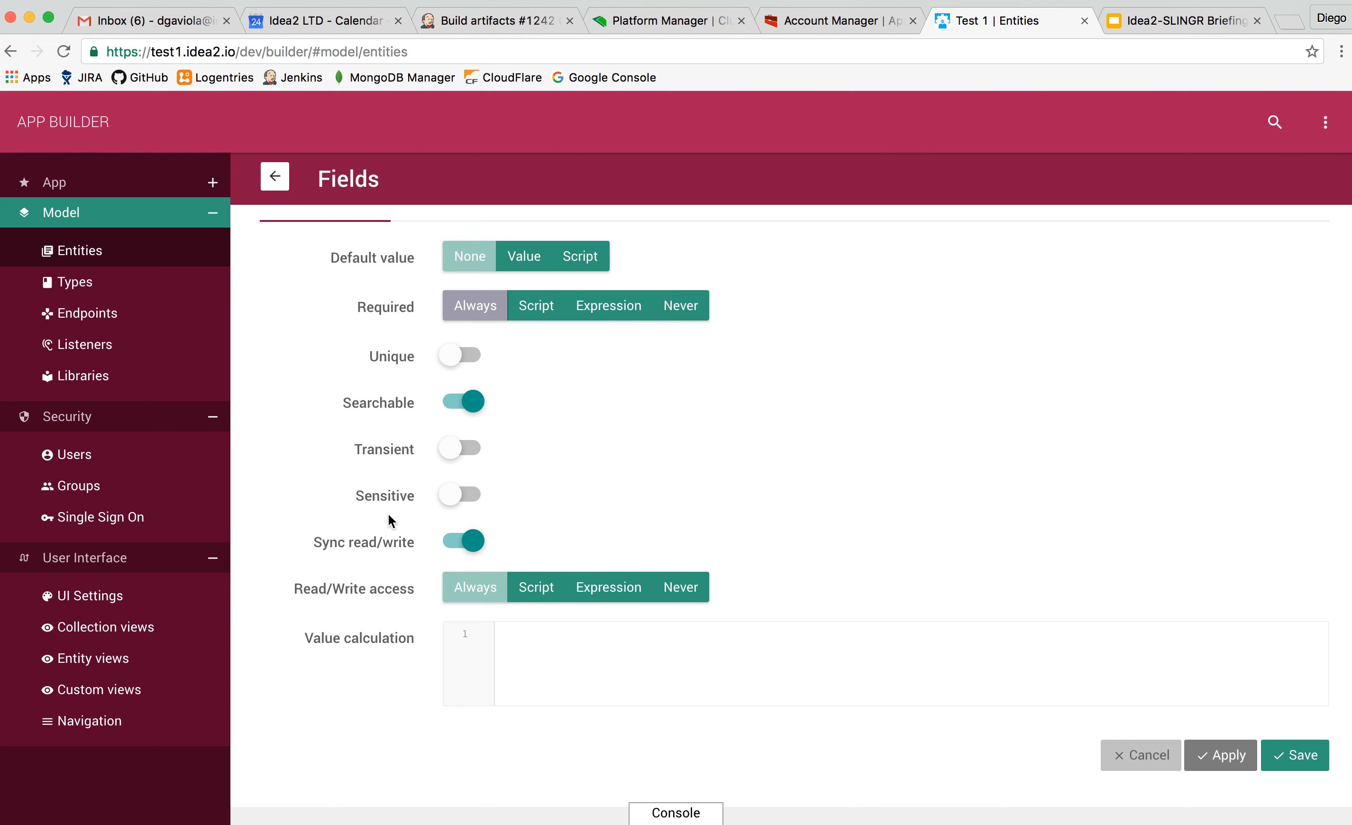
Try the Expression and Script modes for the Company field's Read/Write access and return it to Always.
{"action": "scroll", "coordinate": [414, 590], "scroll_direction": "down", "scroll_amount": 2}
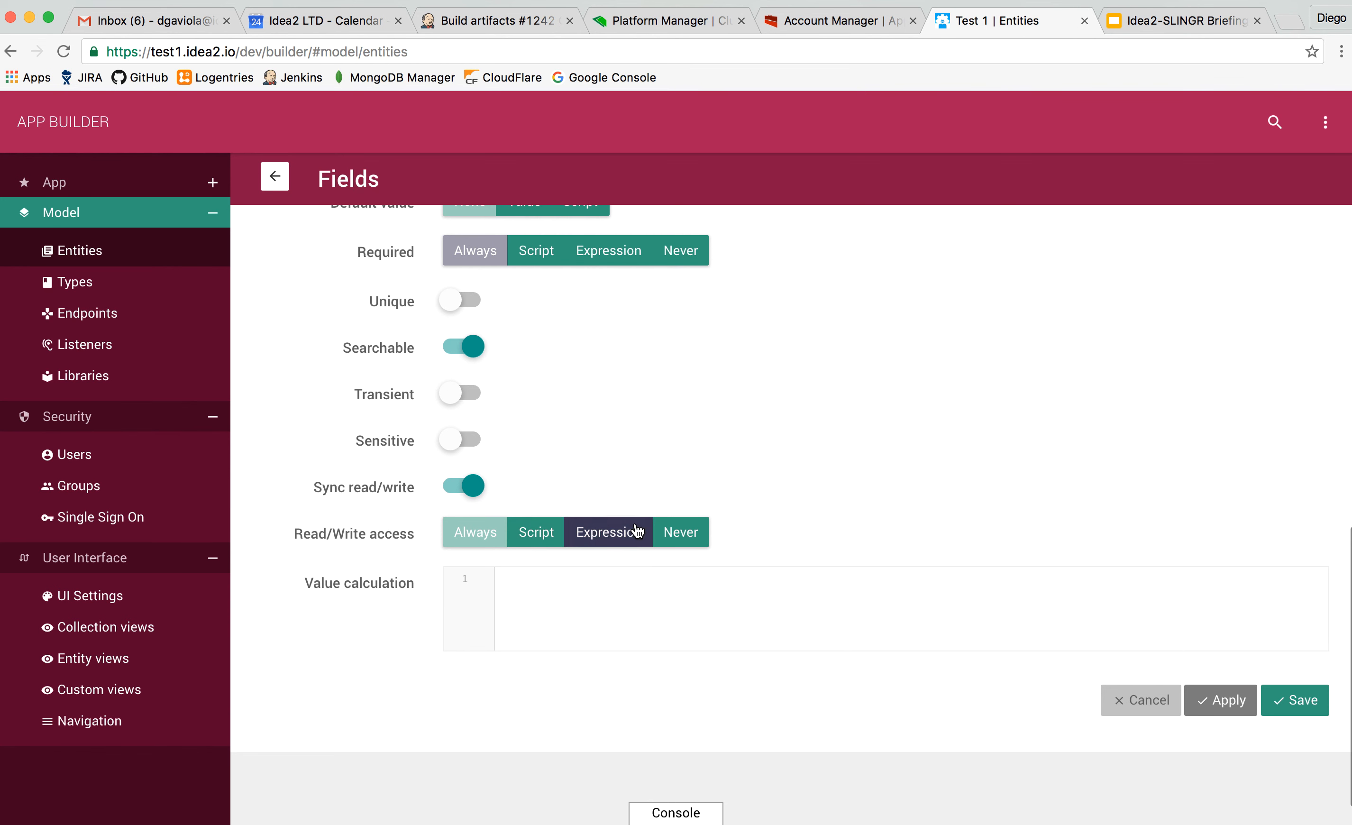
{"action": "left_click", "coordinate": [602, 534]}
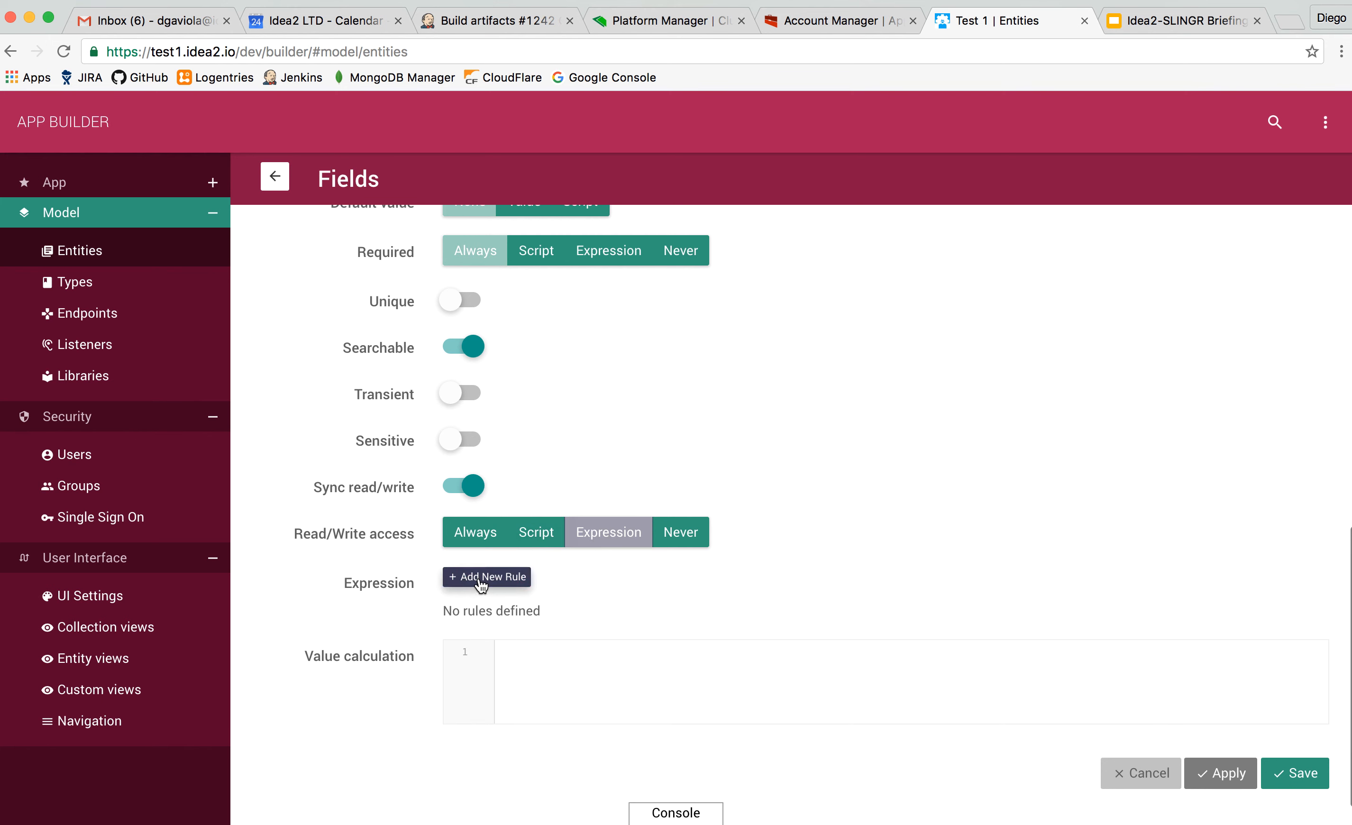
{"action": "left_click", "coordinate": [547, 535]}
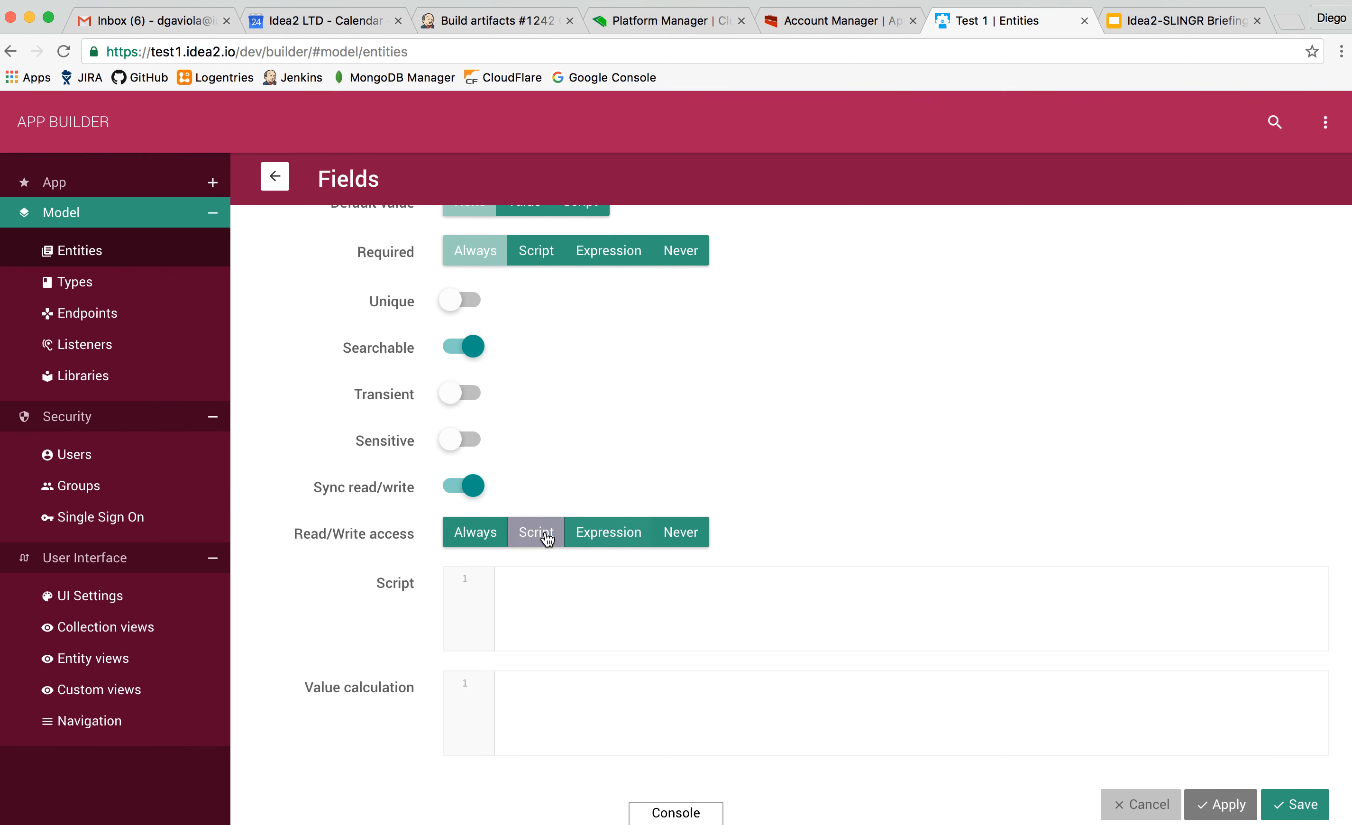
{"action": "left_click", "coordinate": [490, 533]}
{"action": "left_click", "coordinate": [567, 617]}
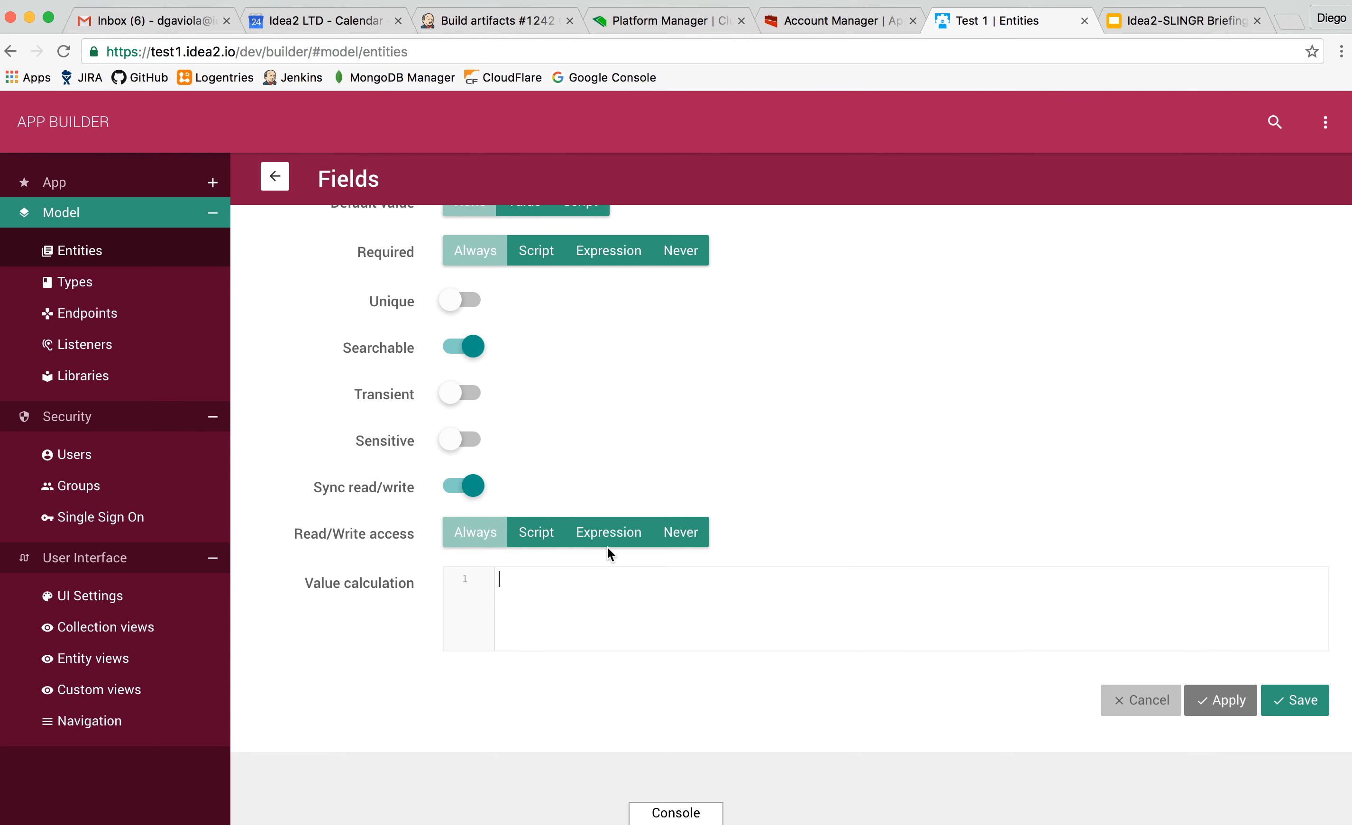
Review the Company field's type rules, covering the relationship options and model update policies.
{"action": "scroll", "coordinate": [617, 481], "scroll_direction": "up", "scroll_amount": 3}
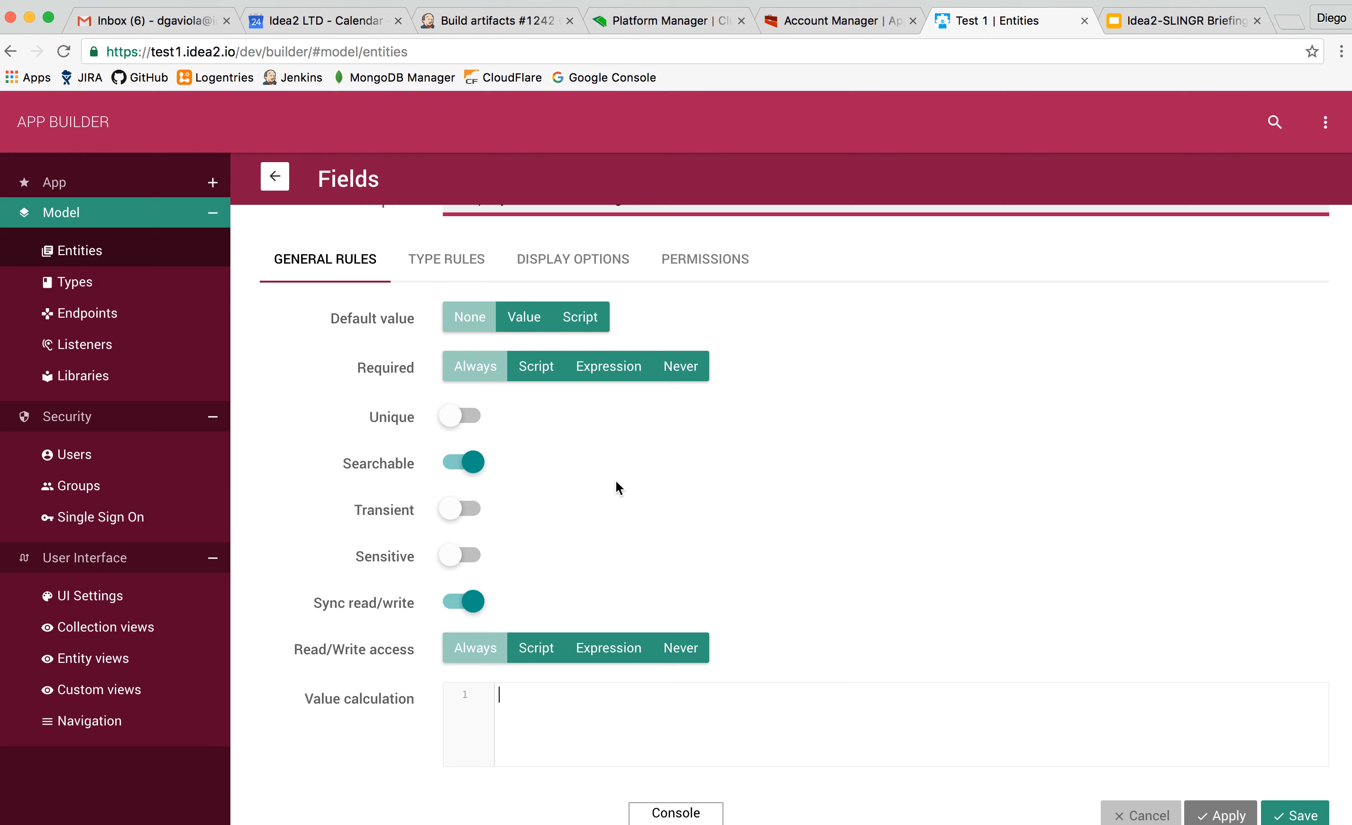
{"action": "left_click", "coordinate": [448, 260]}
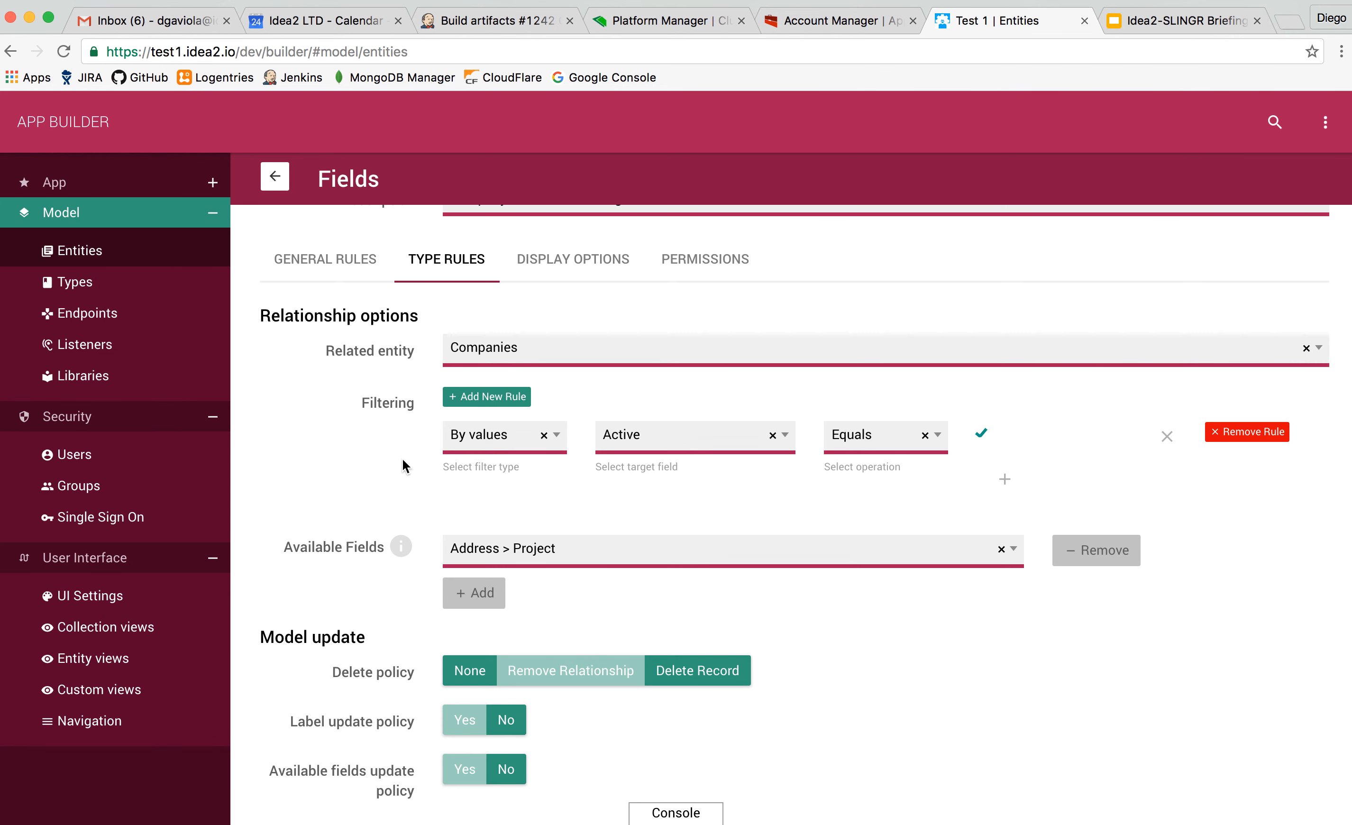
{"action": "scroll", "coordinate": [402, 459], "scroll_direction": "down", "scroll_amount": 3}
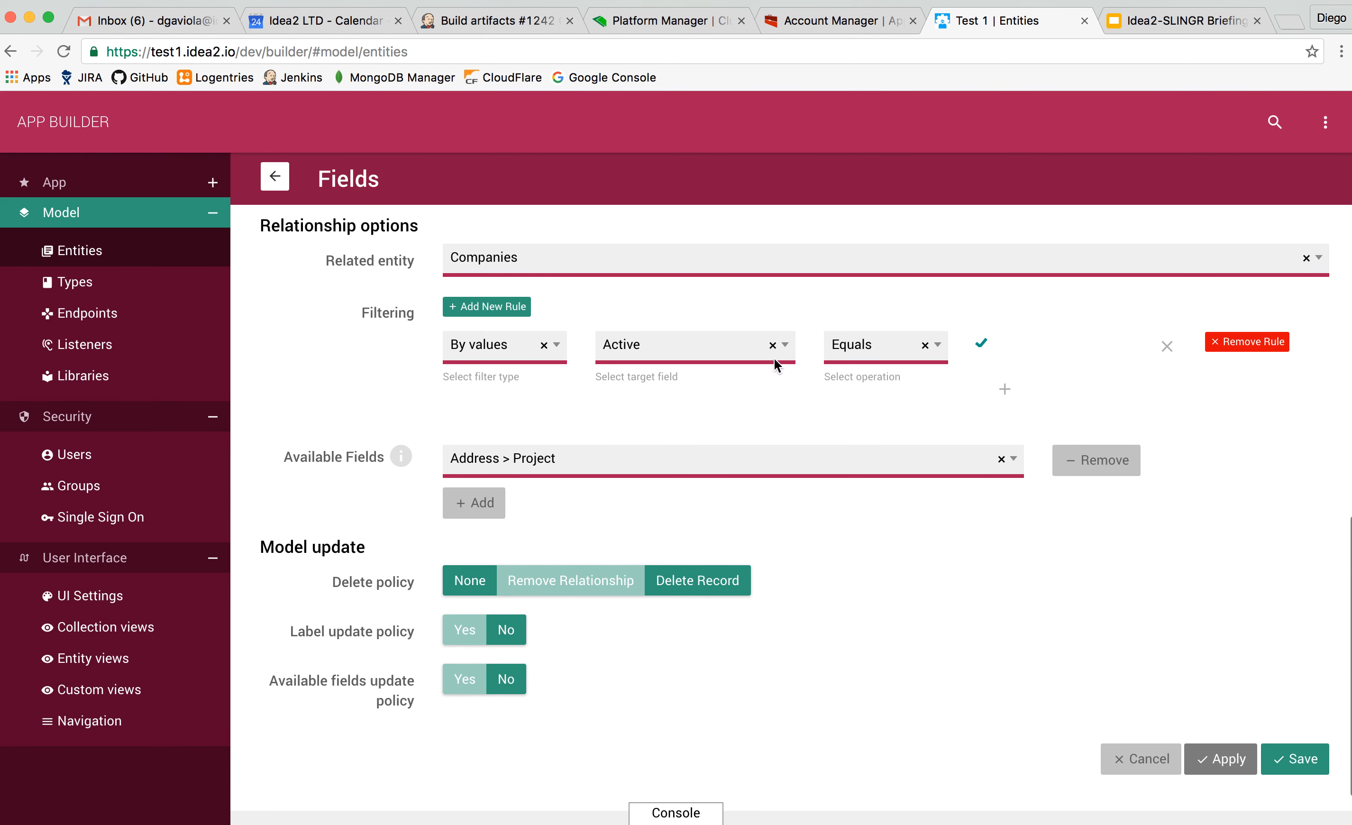
{"action": "scroll", "coordinate": [513, 466], "scroll_direction": "down", "scroll_amount": 2}
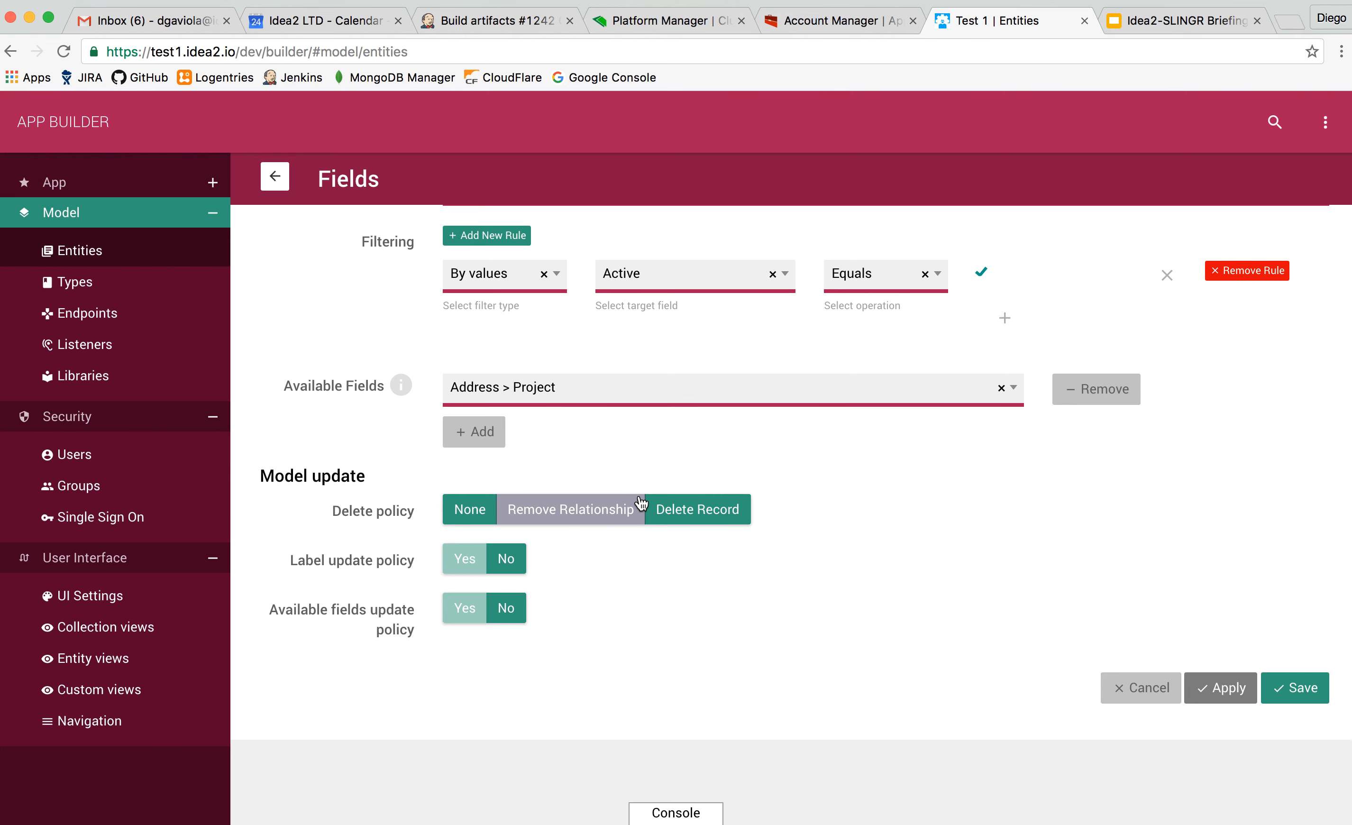
Review the Company field's display options, including the available choices for Representation.
{"action": "scroll", "coordinate": [641, 503], "scroll_direction": "up", "scroll_amount": 10}
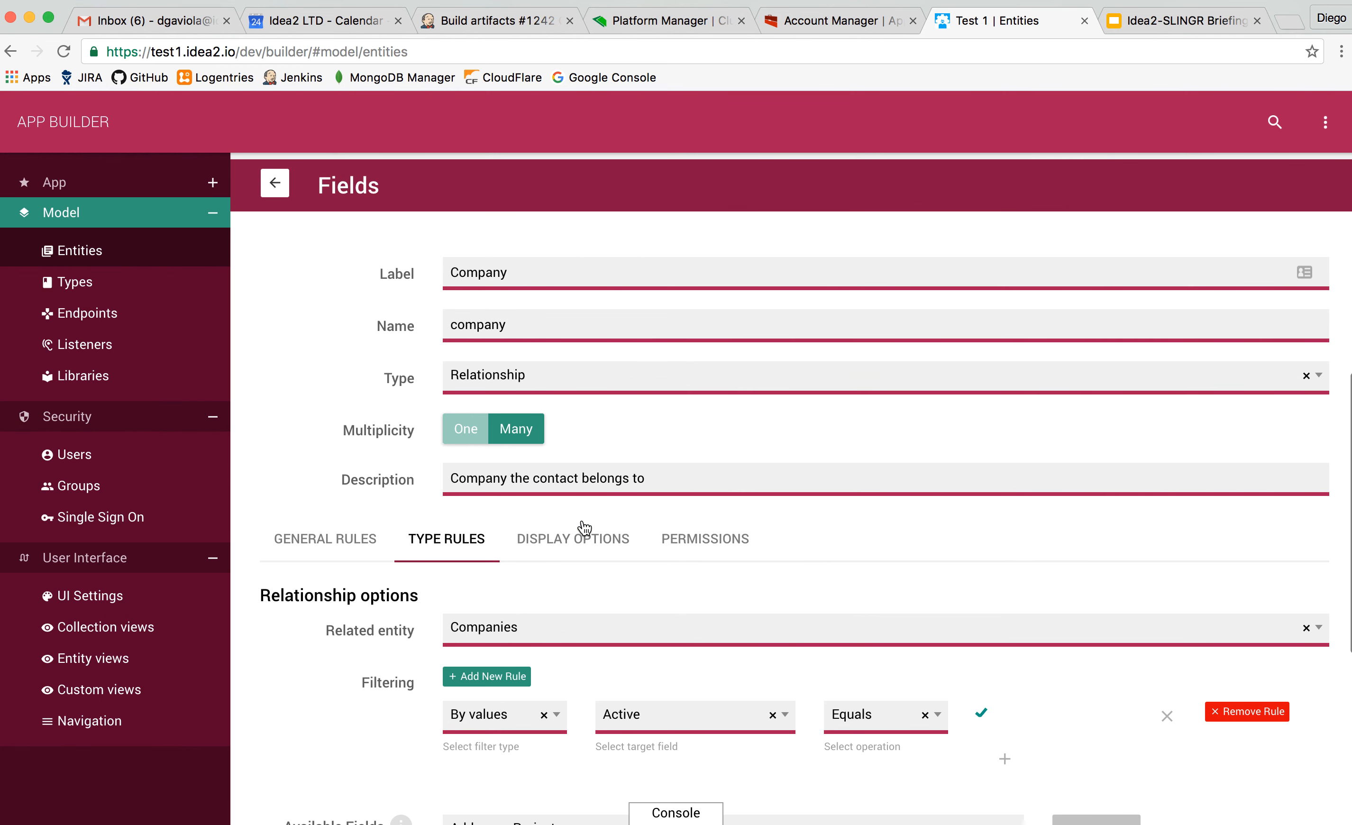
{"action": "left_click", "coordinate": [583, 530]}
{"action": "scroll", "coordinate": [454, 590], "scroll_direction": "down", "scroll_amount": 5}
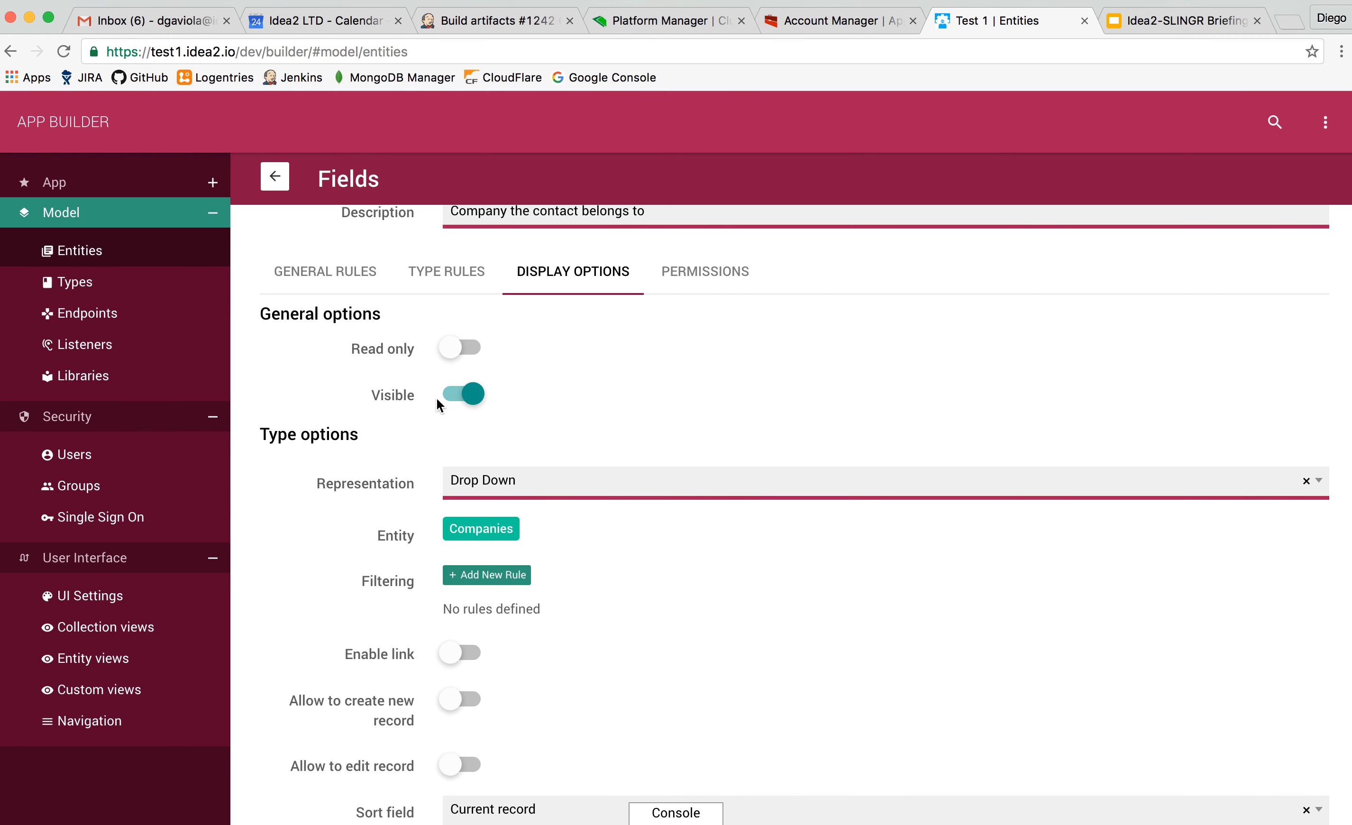
{"action": "scroll", "coordinate": [436, 399], "scroll_direction": "down", "scroll_amount": 1}
{"action": "scroll", "coordinate": [422, 426], "scroll_direction": "down", "scroll_amount": 3}
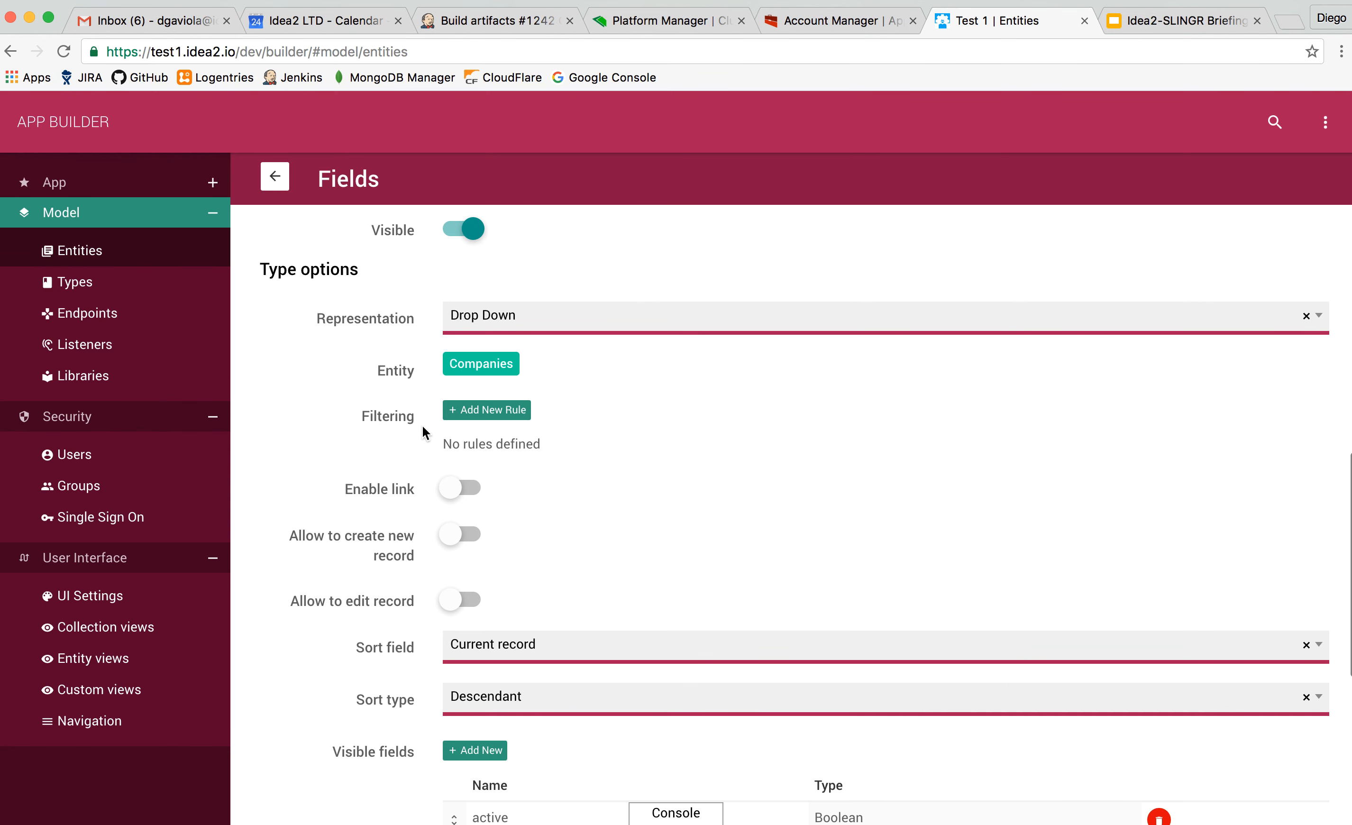
{"action": "left_click", "coordinate": [496, 321]}
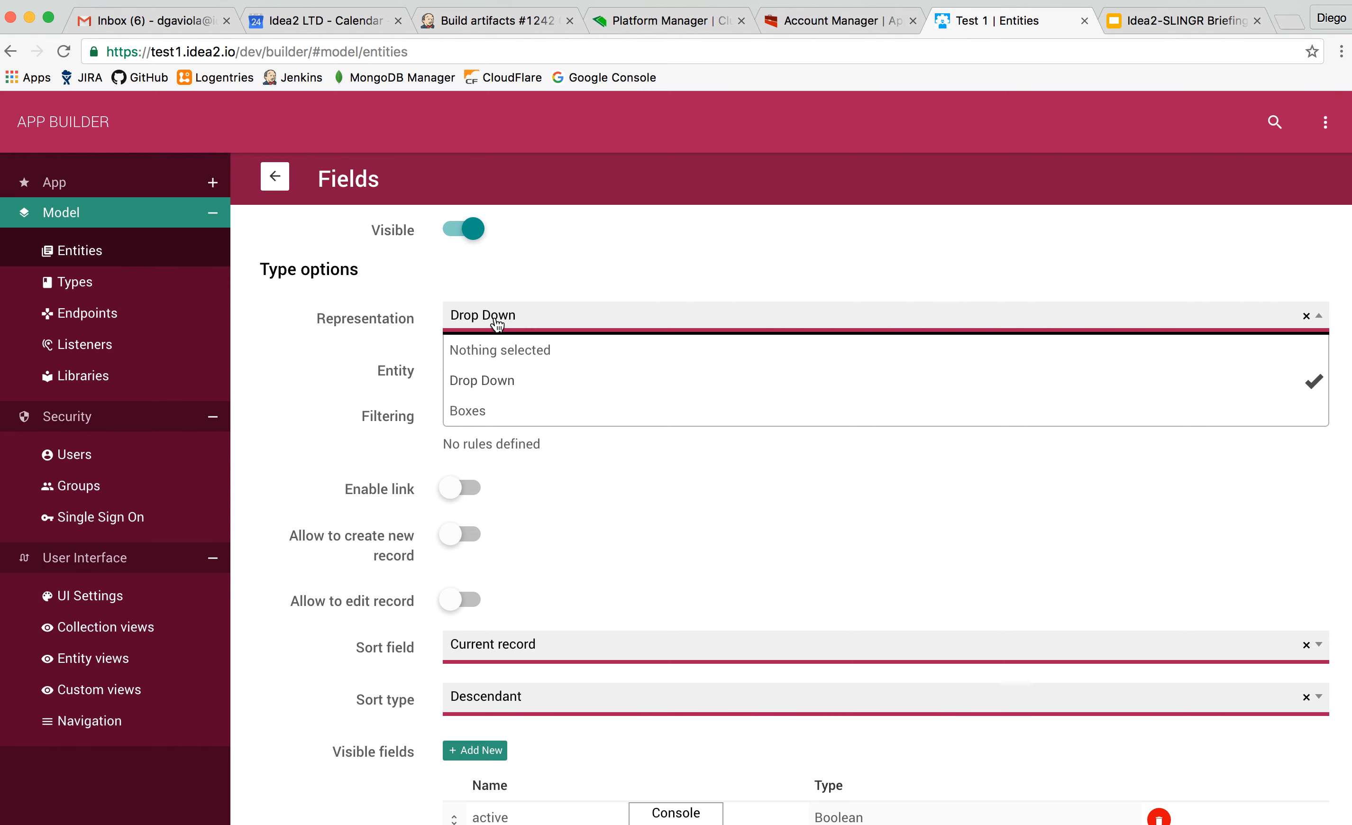
{"action": "left_click", "coordinate": [497, 323]}
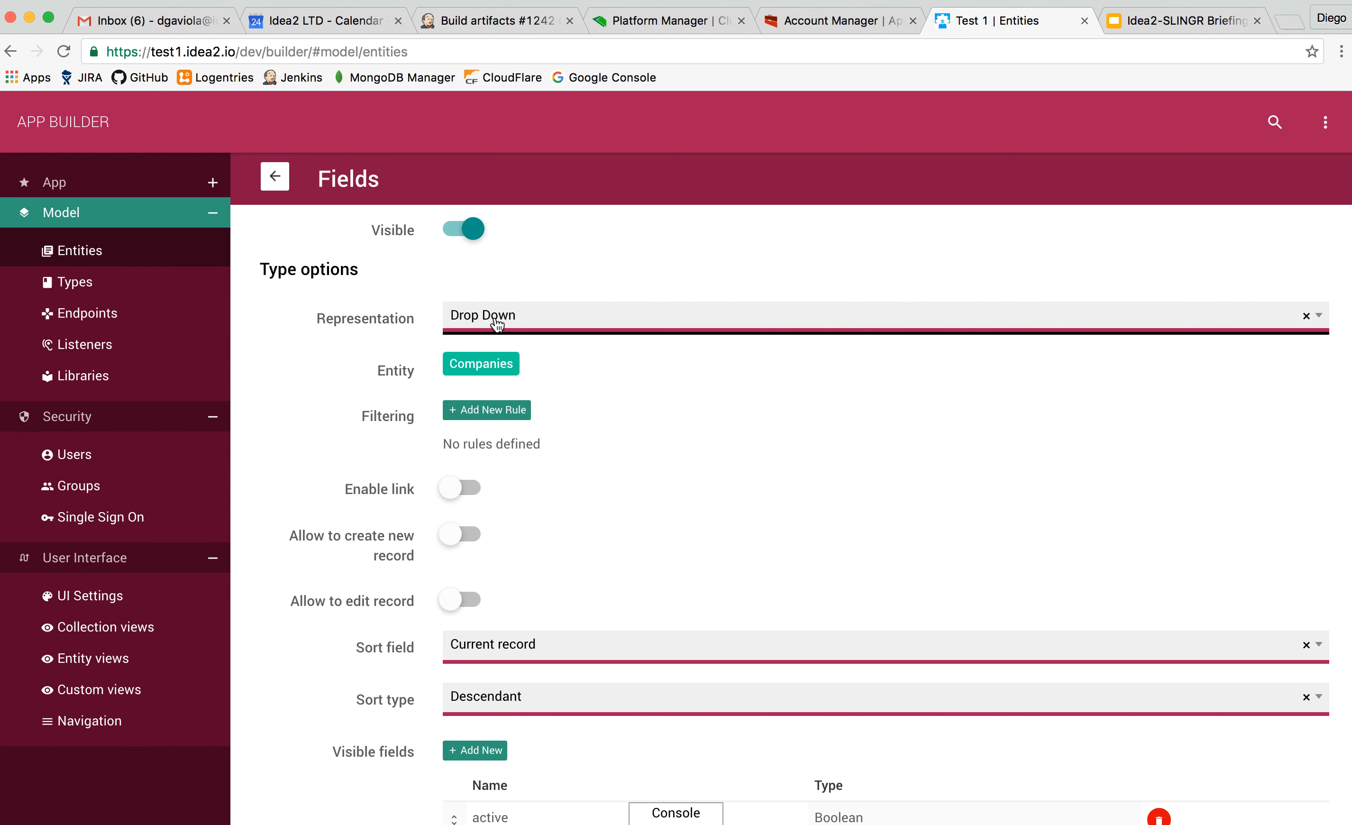
Review the Company field's remaining type display options, from filtering to visible fields, and its permissions per group.
{"action": "scroll", "coordinate": [383, 455], "scroll_direction": "down", "scroll_amount": 2}
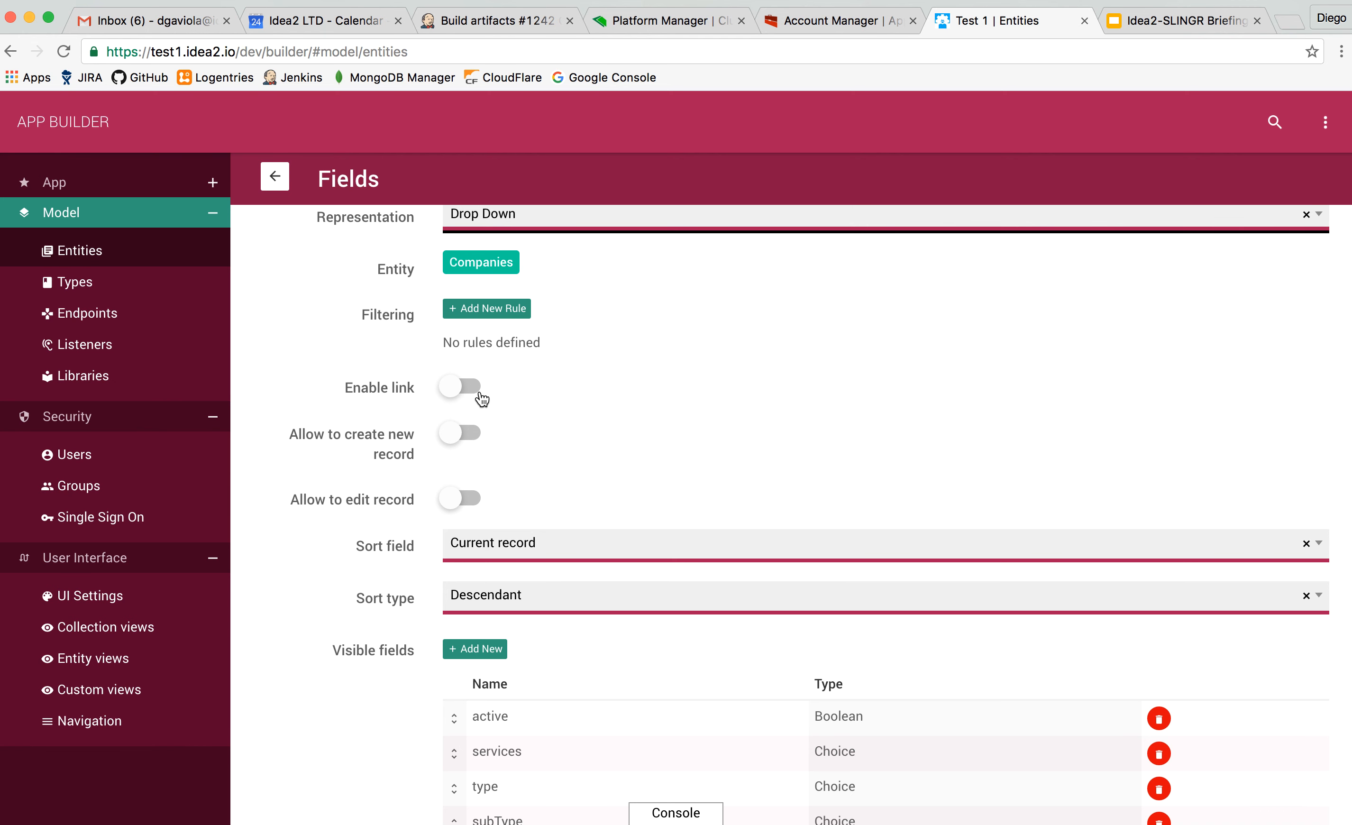
{"action": "scroll", "coordinate": [482, 398], "scroll_direction": "down", "scroll_amount": 4}
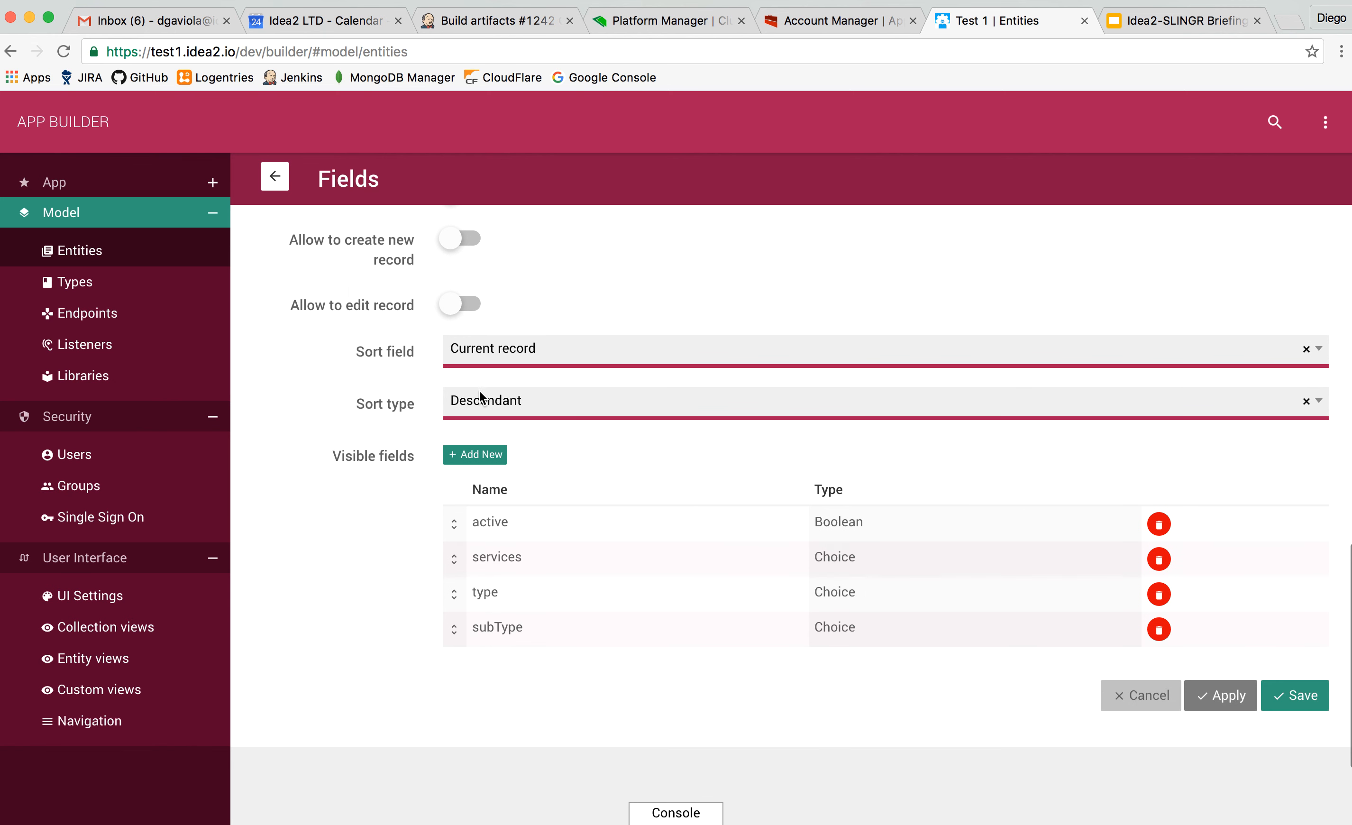
{"action": "scroll", "coordinate": [478, 371], "scroll_direction": "up", "scroll_amount": 12}
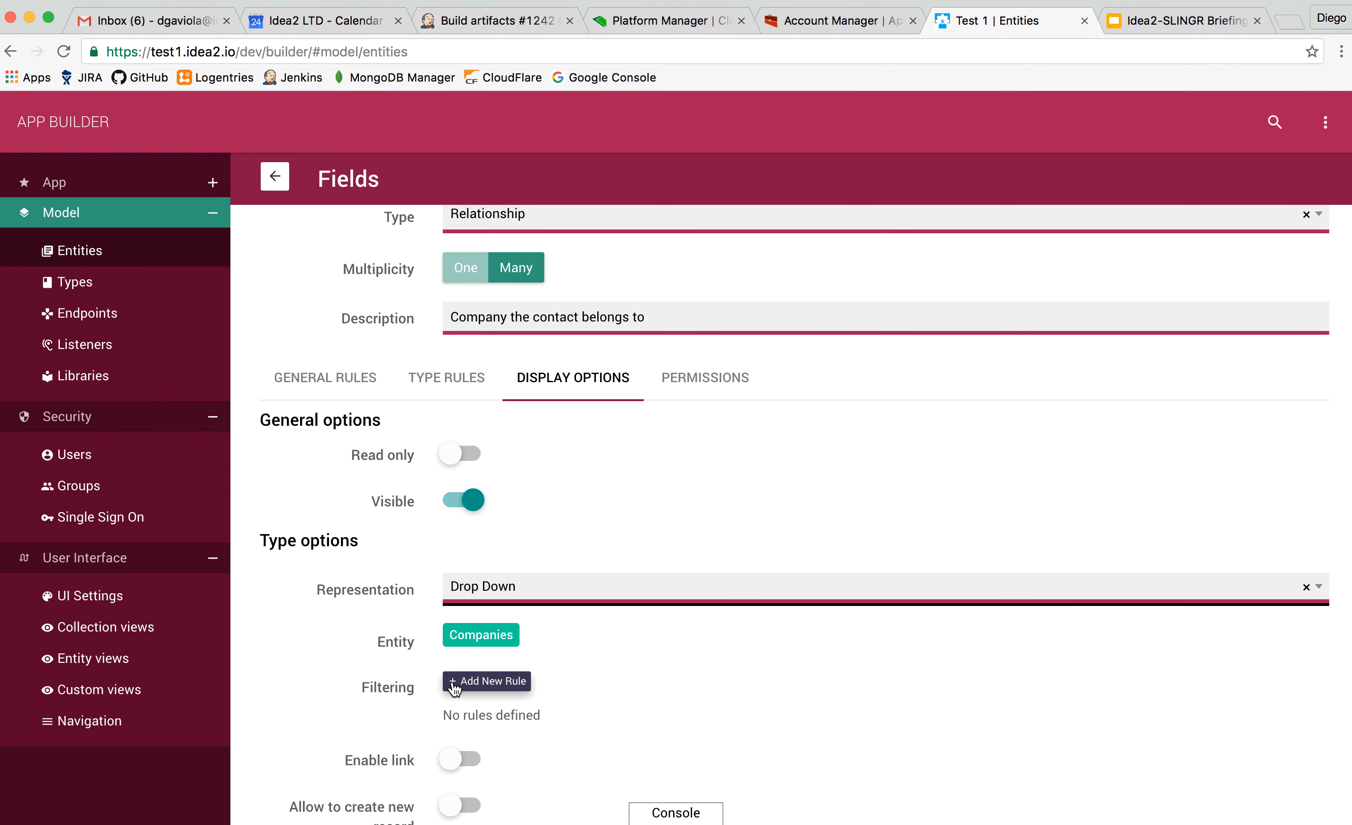
{"action": "scroll", "coordinate": [452, 681], "scroll_direction": "up", "scroll_amount": 4}
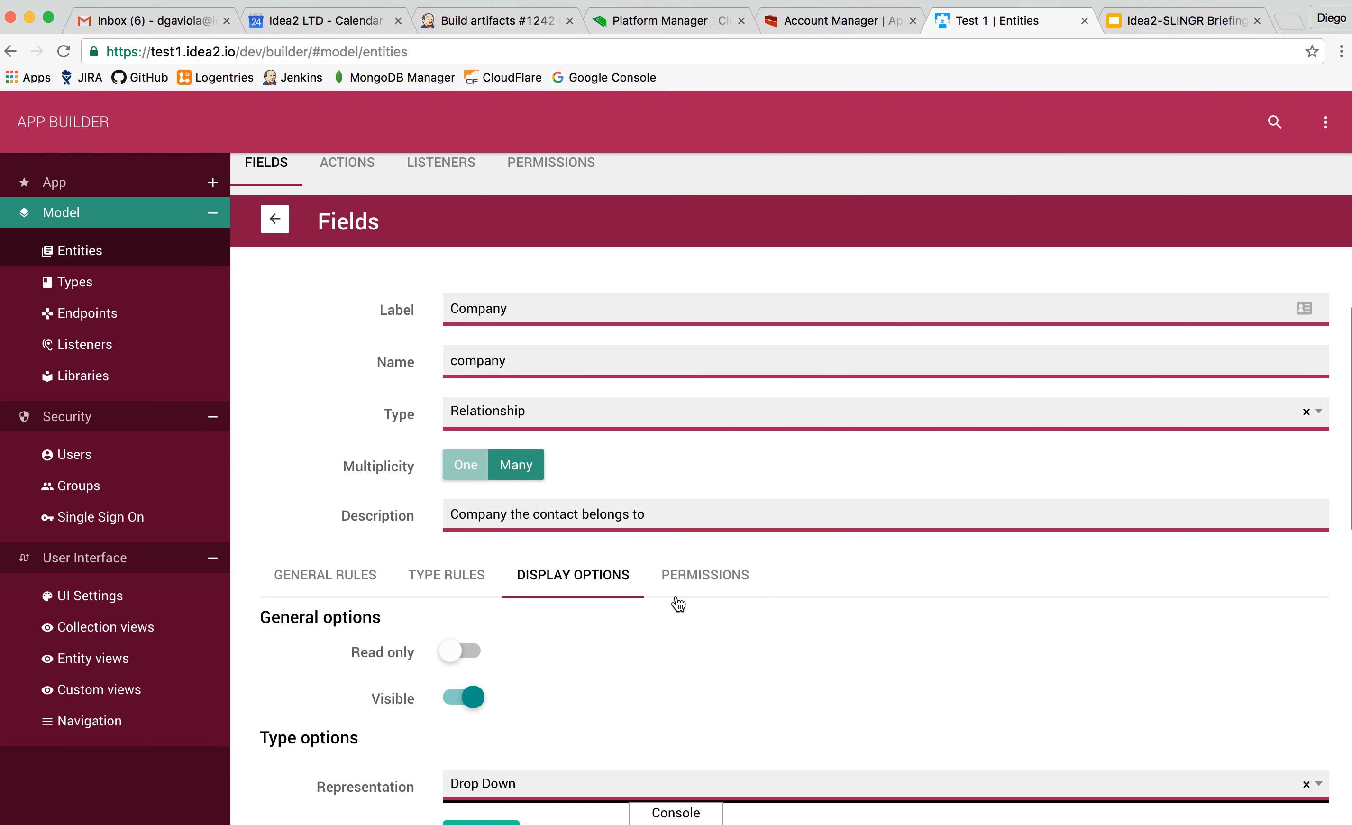
{"action": "left_click", "coordinate": [696, 588]}
{"action": "scroll", "coordinate": [641, 639], "scroll_direction": "down", "scroll_amount": 5}
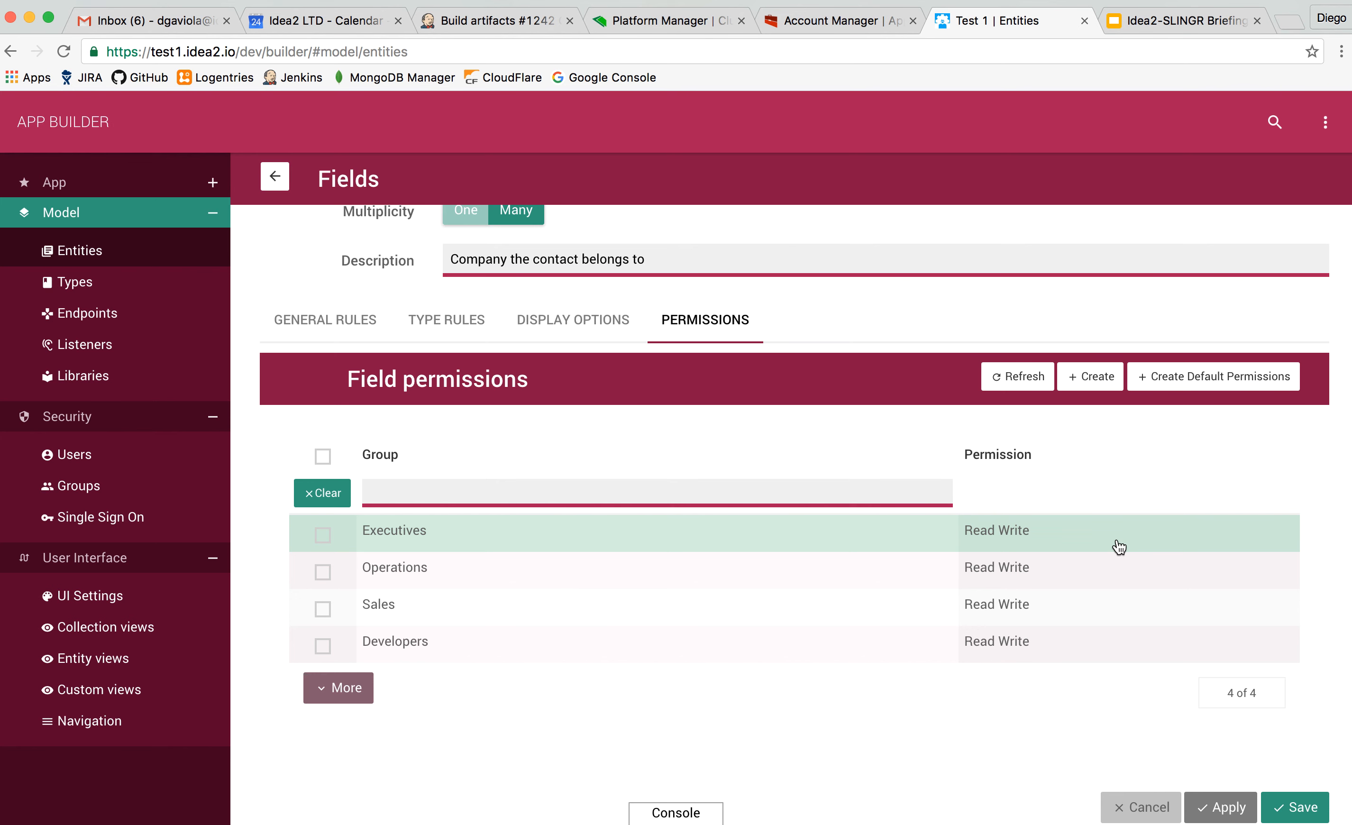
Look once more through the Company field's display options, type rules and general rules.
{"action": "left_click", "coordinate": [588, 320]}
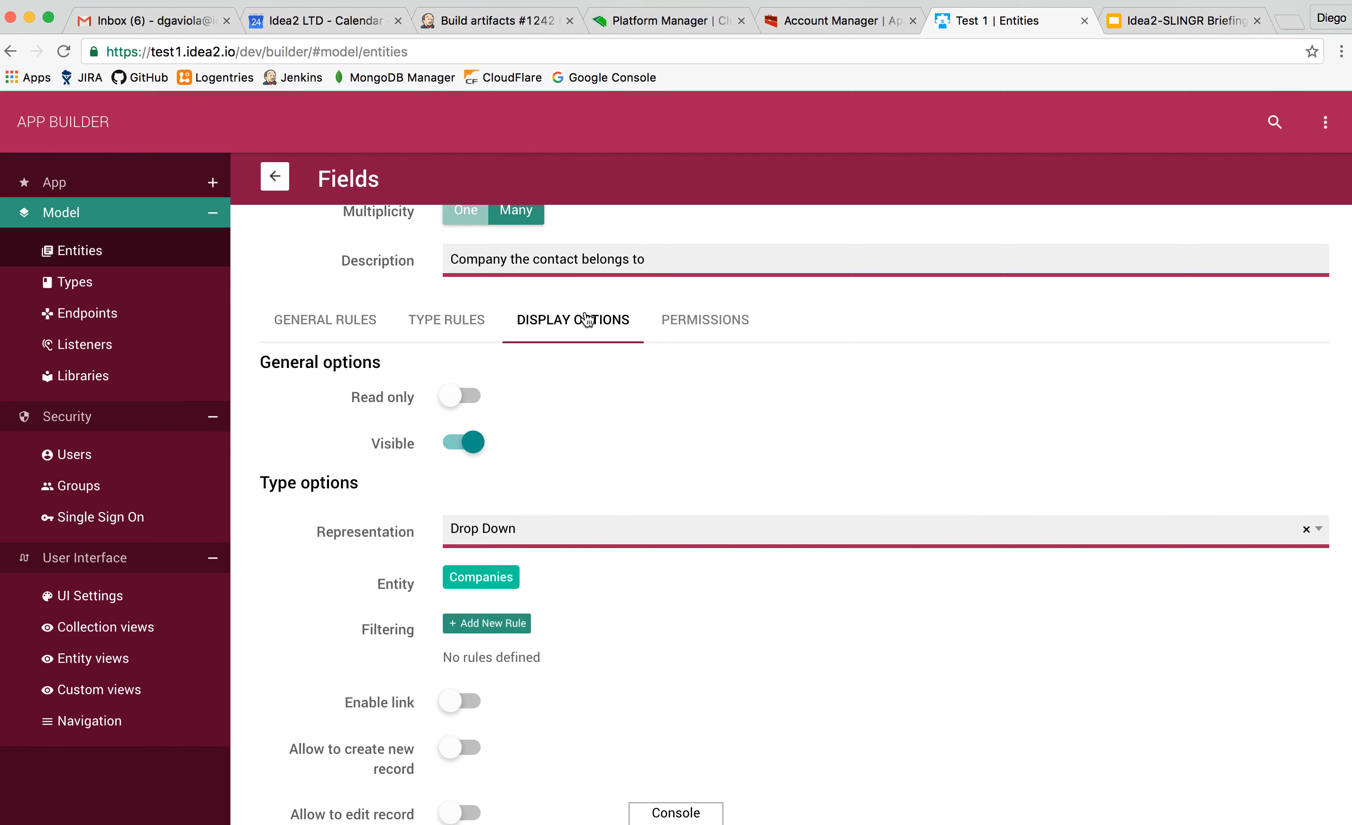
{"action": "scroll", "coordinate": [498, 633], "scroll_direction": "down", "scroll_amount": 3}
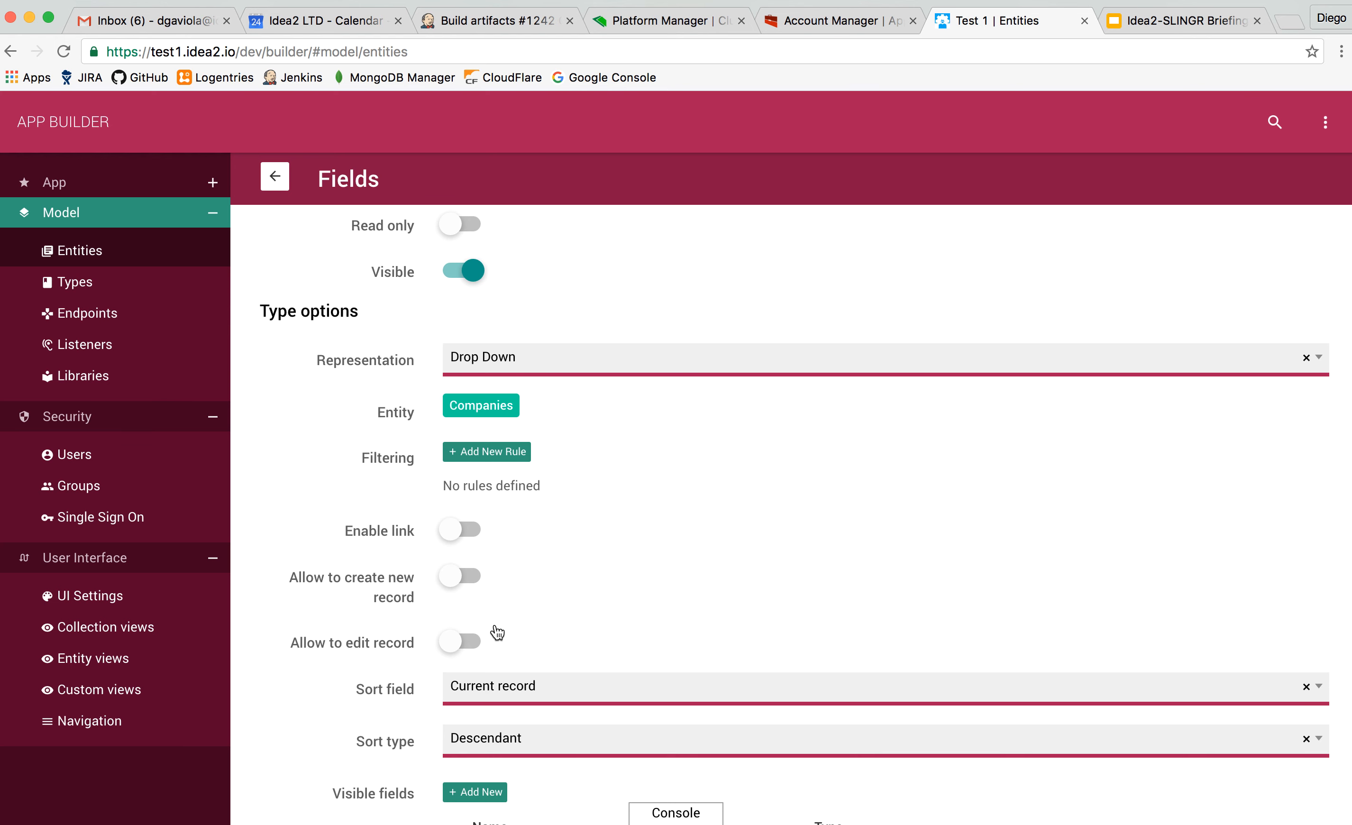
{"action": "scroll", "coordinate": [498, 633], "scroll_direction": "up", "scroll_amount": 5}
{"action": "left_click", "coordinate": [456, 425]}
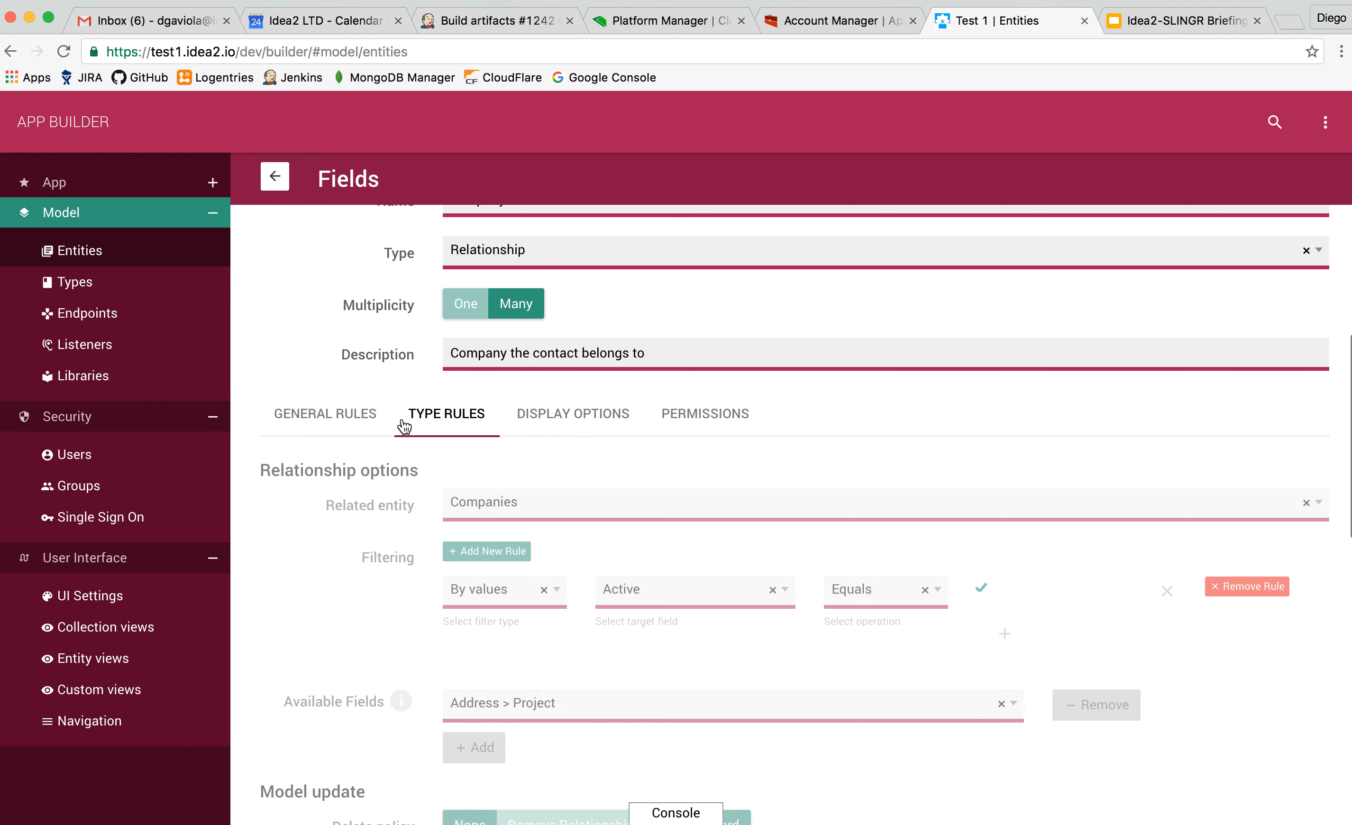
{"action": "left_click", "coordinate": [350, 420]}
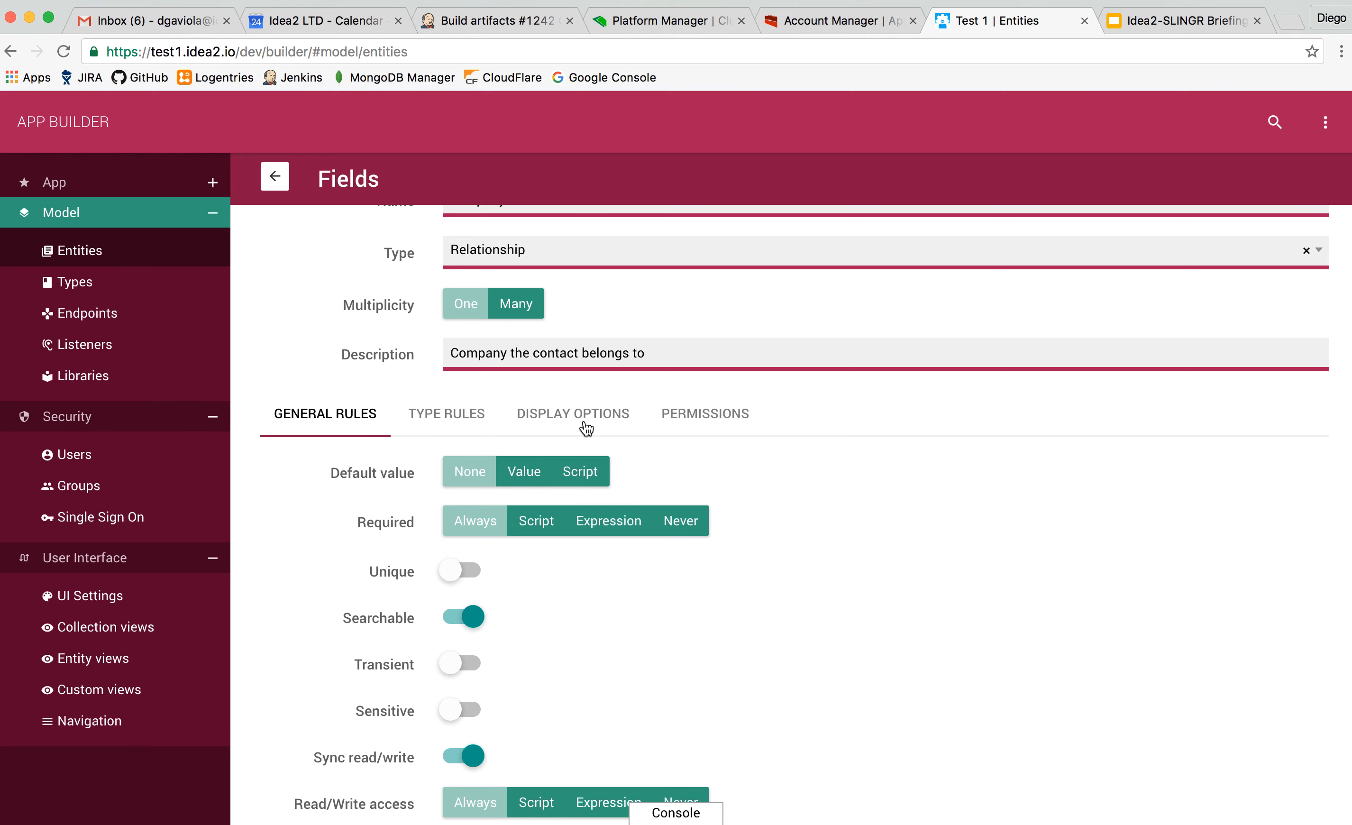
{"action": "scroll", "coordinate": [586, 428], "scroll_direction": "up", "scroll_amount": 7}
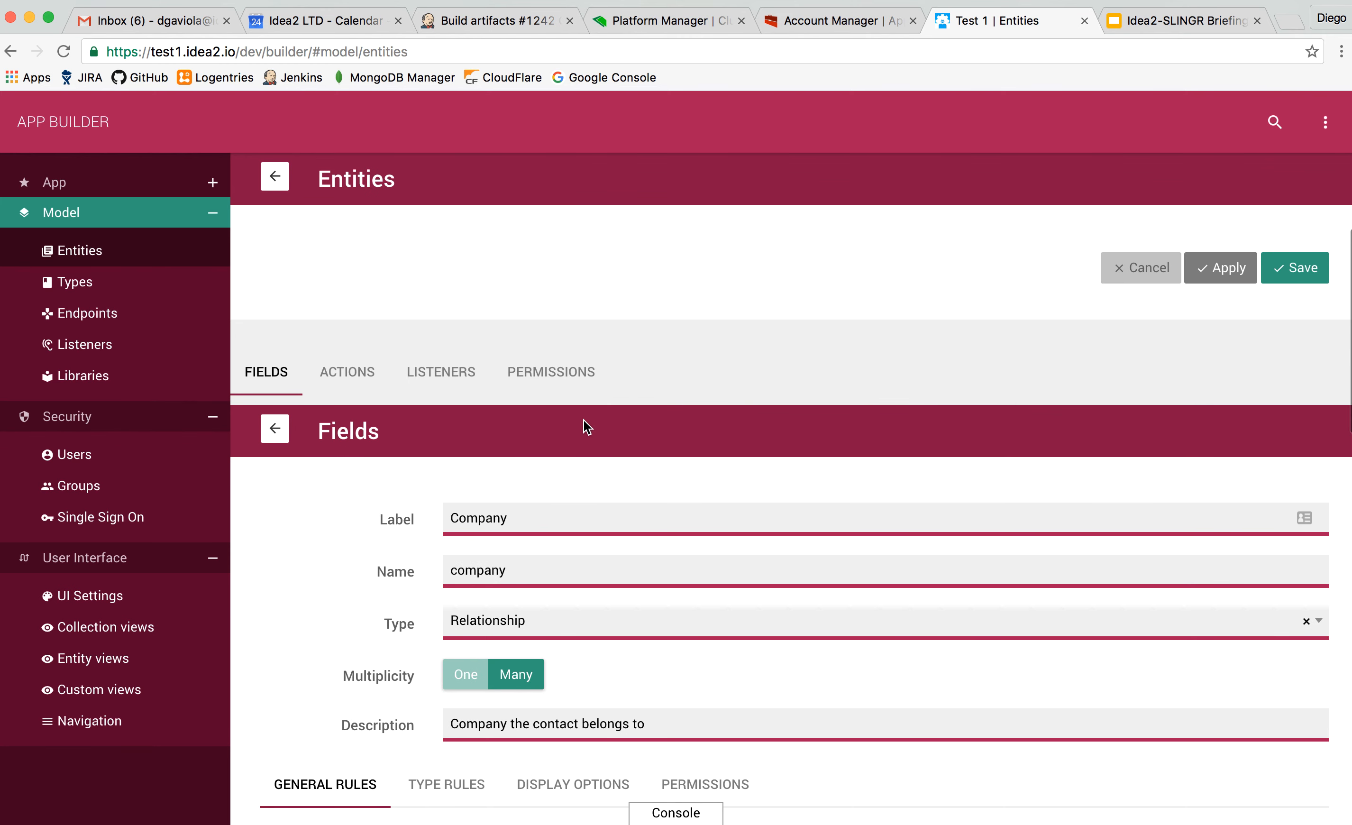
{"action": "scroll", "coordinate": [341, 515], "scroll_direction": "down", "scroll_amount": 3}
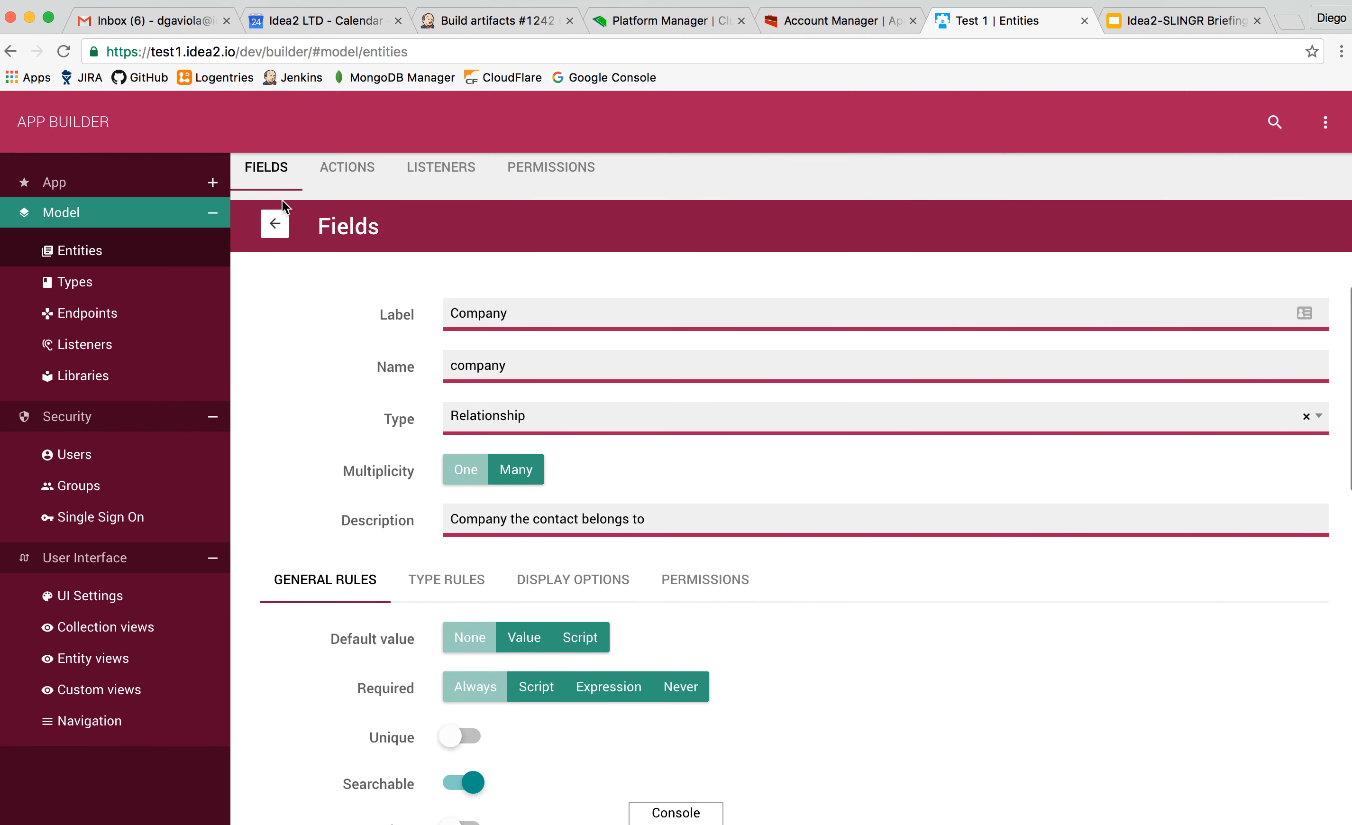
Return to the Contacts entity's field list and open the entity's Detect IP action.
{"action": "left_click", "coordinate": [276, 222]}
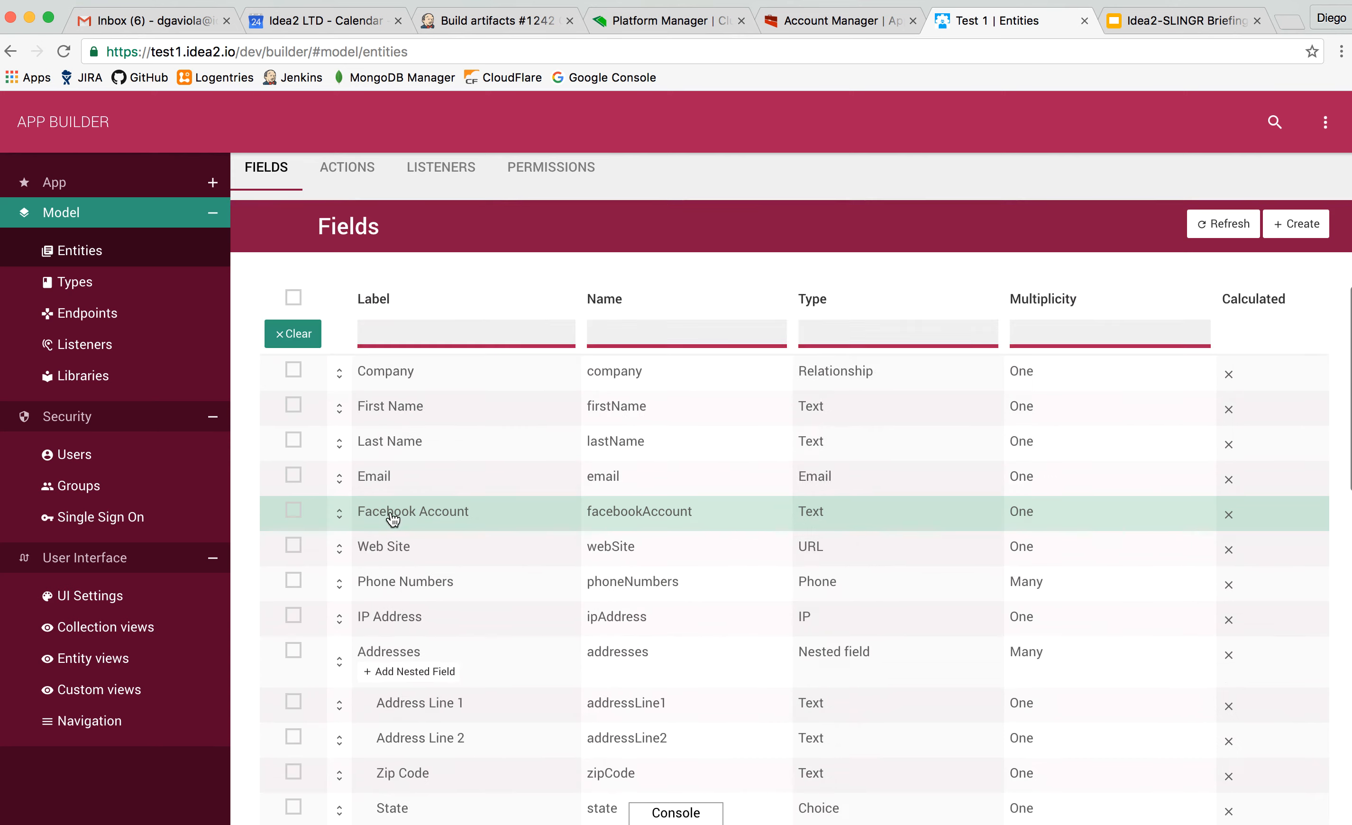
{"action": "scroll", "coordinate": [389, 516], "scroll_direction": "down", "scroll_amount": 5}
{"action": "scroll", "coordinate": [393, 518], "scroll_direction": "up", "scroll_amount": 5}
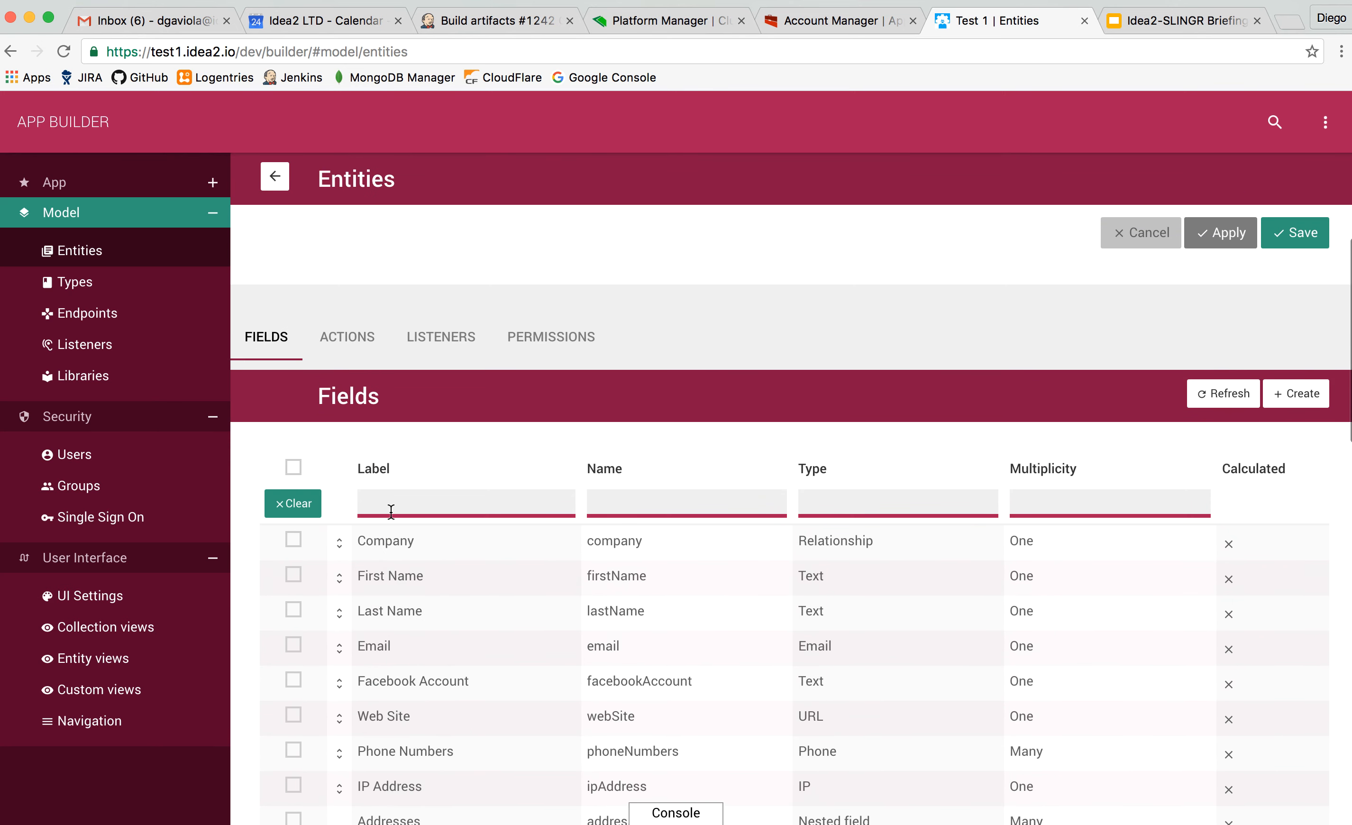
{"action": "left_click", "coordinate": [341, 342]}
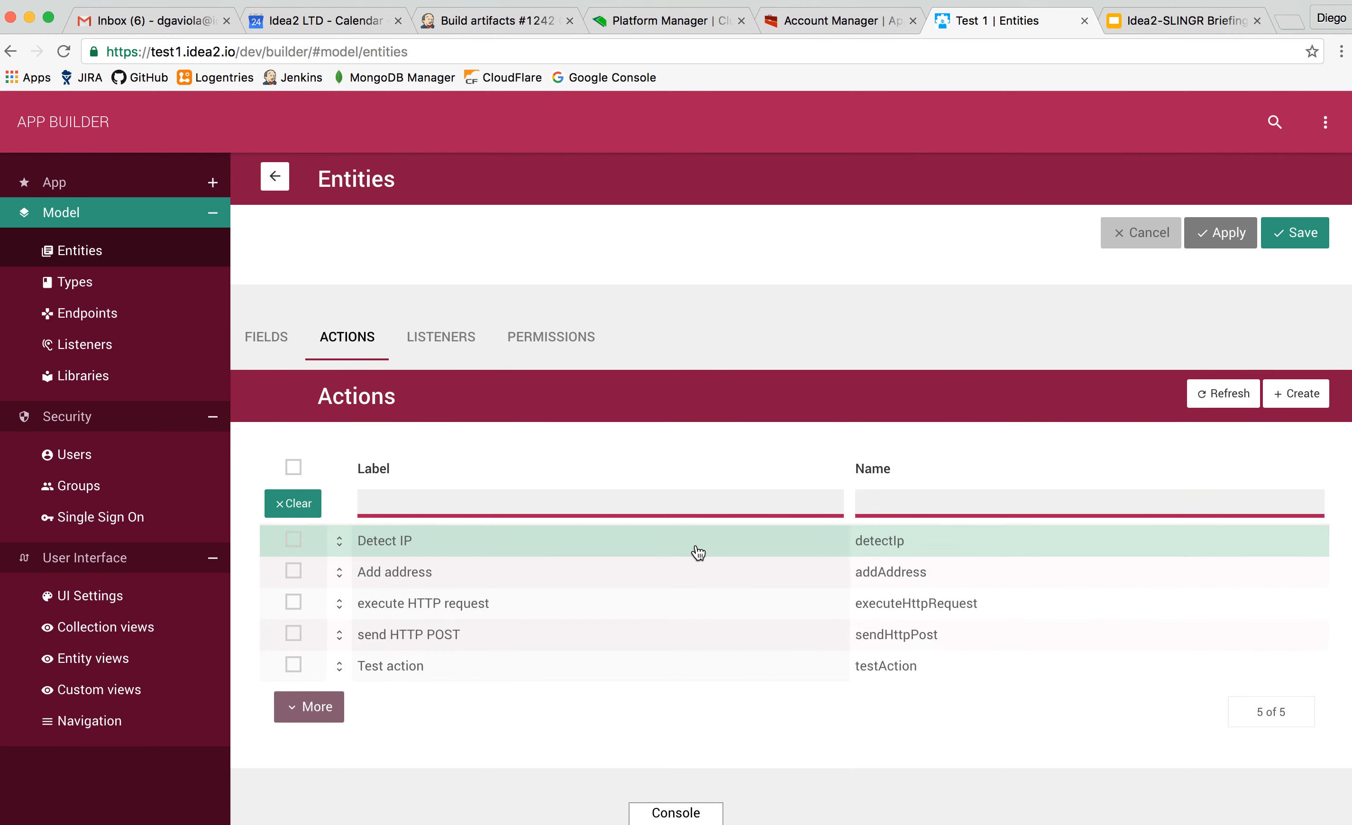
{"action": "scroll", "coordinate": [695, 550], "scroll_direction": "down", "scroll_amount": 2}
{"action": "left_click", "coordinate": [716, 488]}
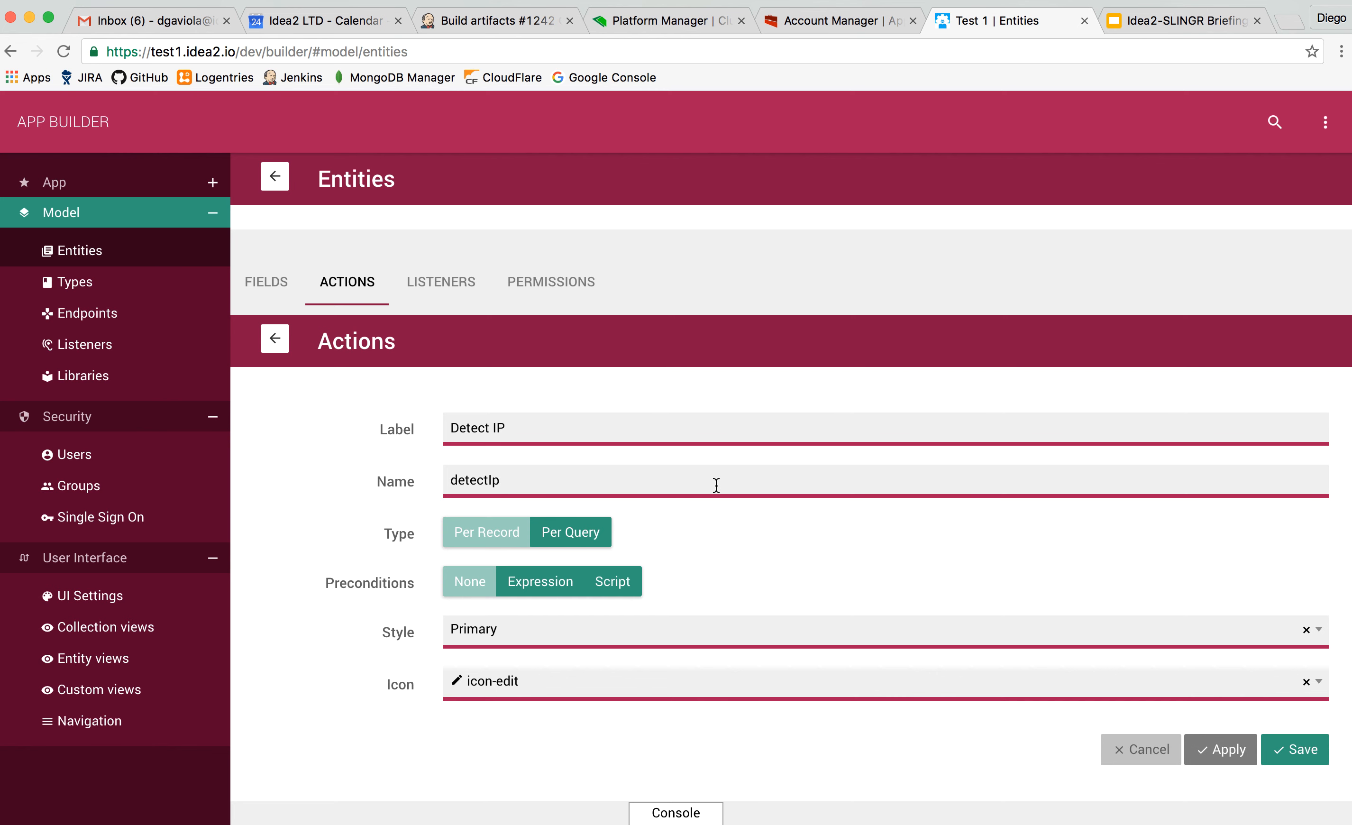
Review the Detect IP action's general settings, including its type and precondition modes.
{"action": "scroll", "coordinate": [716, 485], "scroll_direction": "down", "scroll_amount": 2}
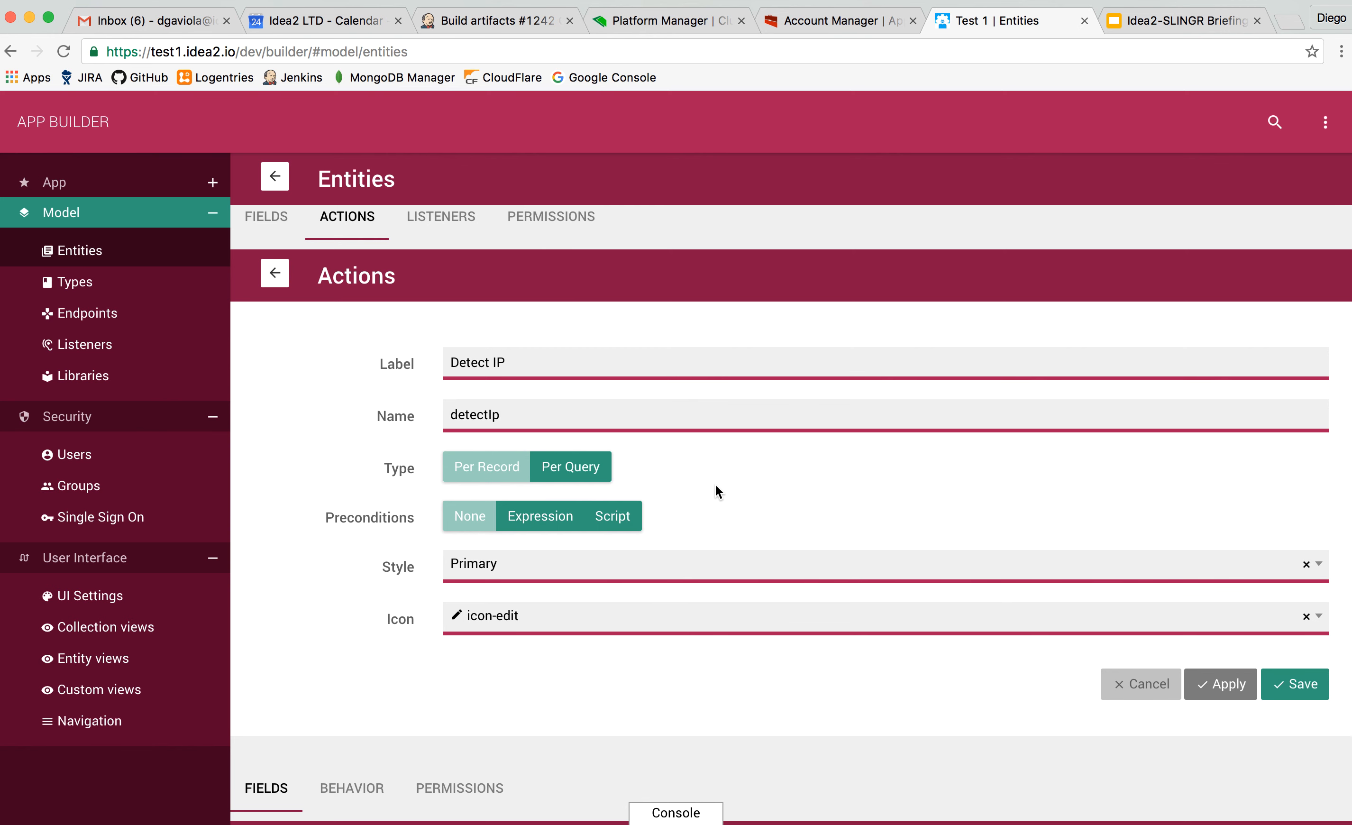
{"action": "scroll", "coordinate": [400, 500], "scroll_direction": "down", "scroll_amount": 2}
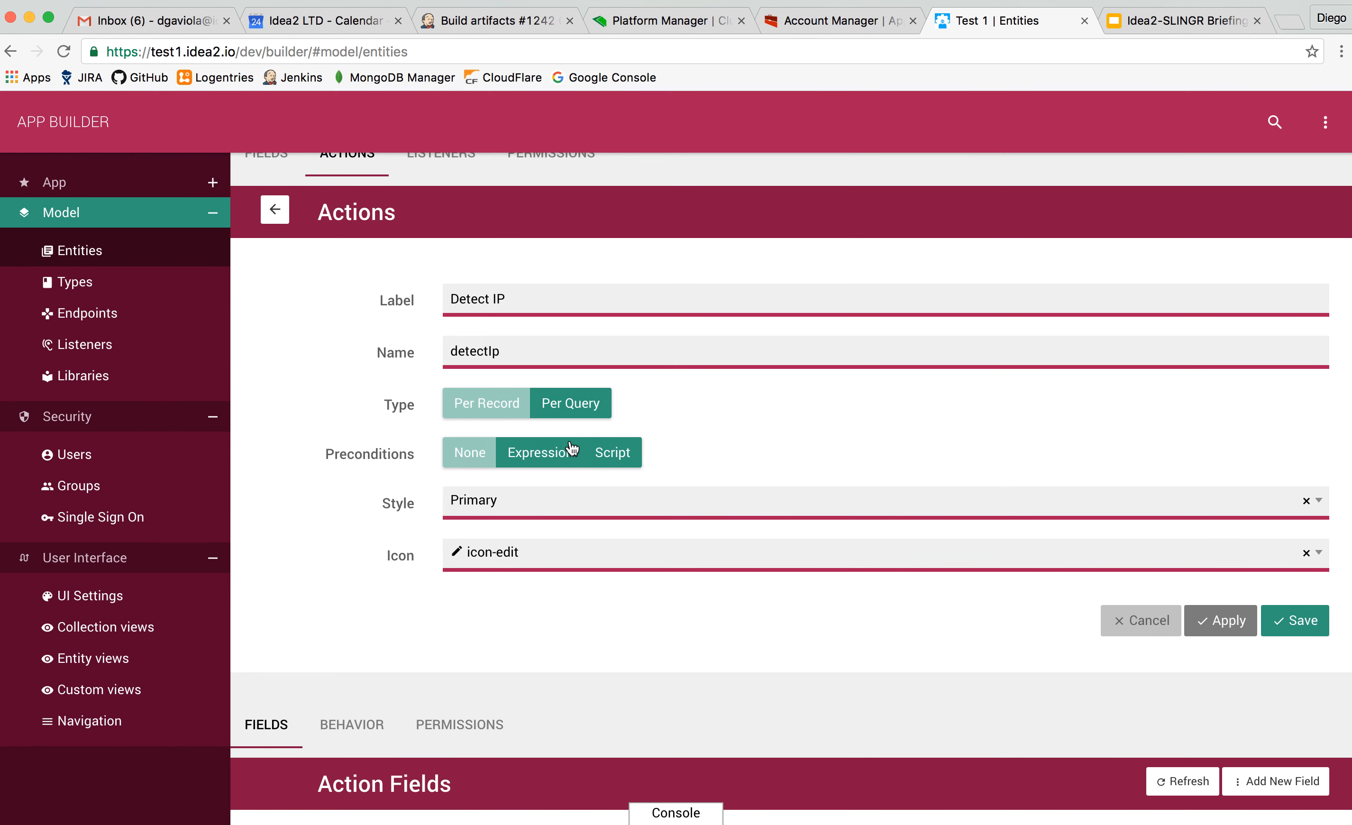
{"action": "left_click", "coordinate": [608, 461]}
Add a single-value Text field labelled param1 to the Detect IP action.
{"action": "scroll", "coordinate": [403, 451], "scroll_direction": "down", "scroll_amount": 5}
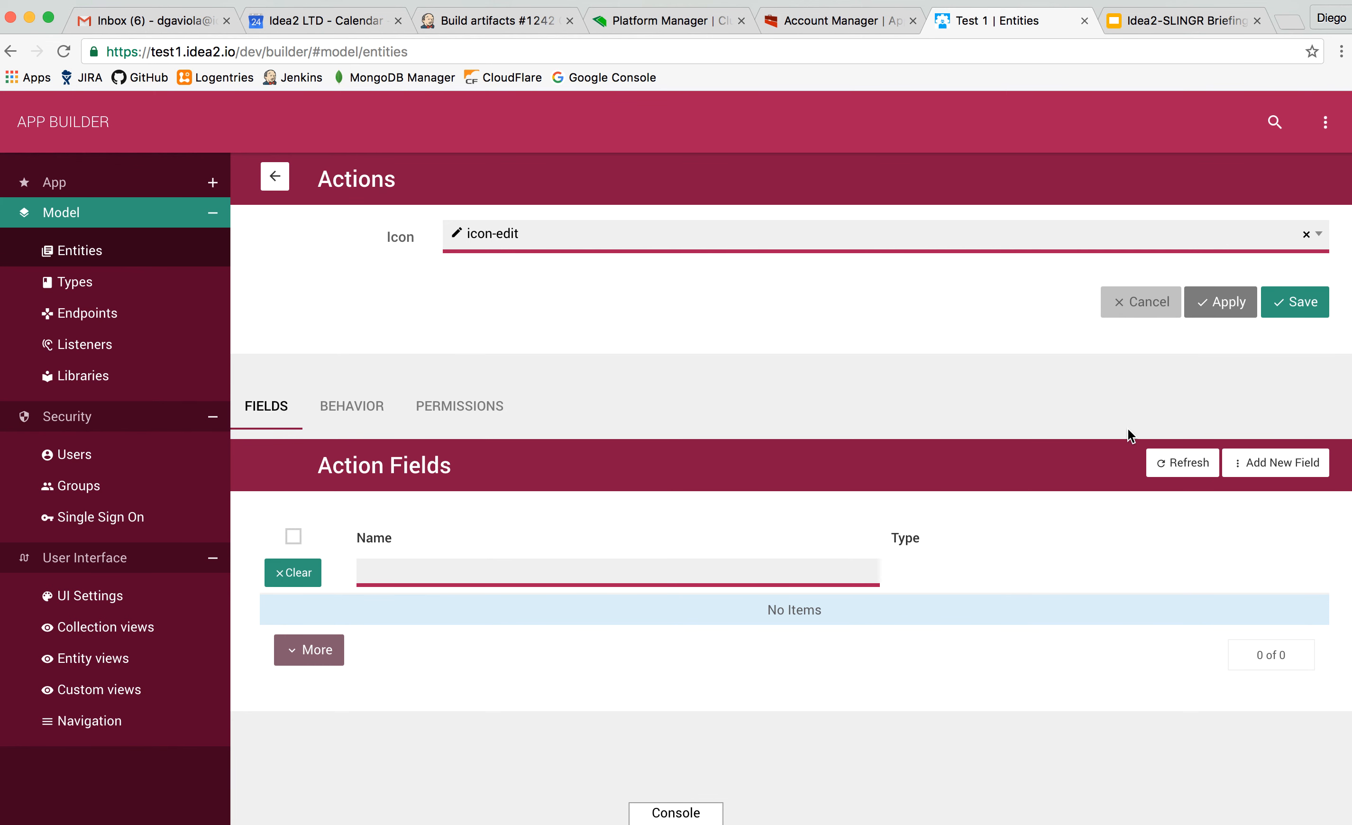
{"action": "left_click", "coordinate": [1271, 461]}
{"action": "left_click", "coordinate": [1216, 541]}
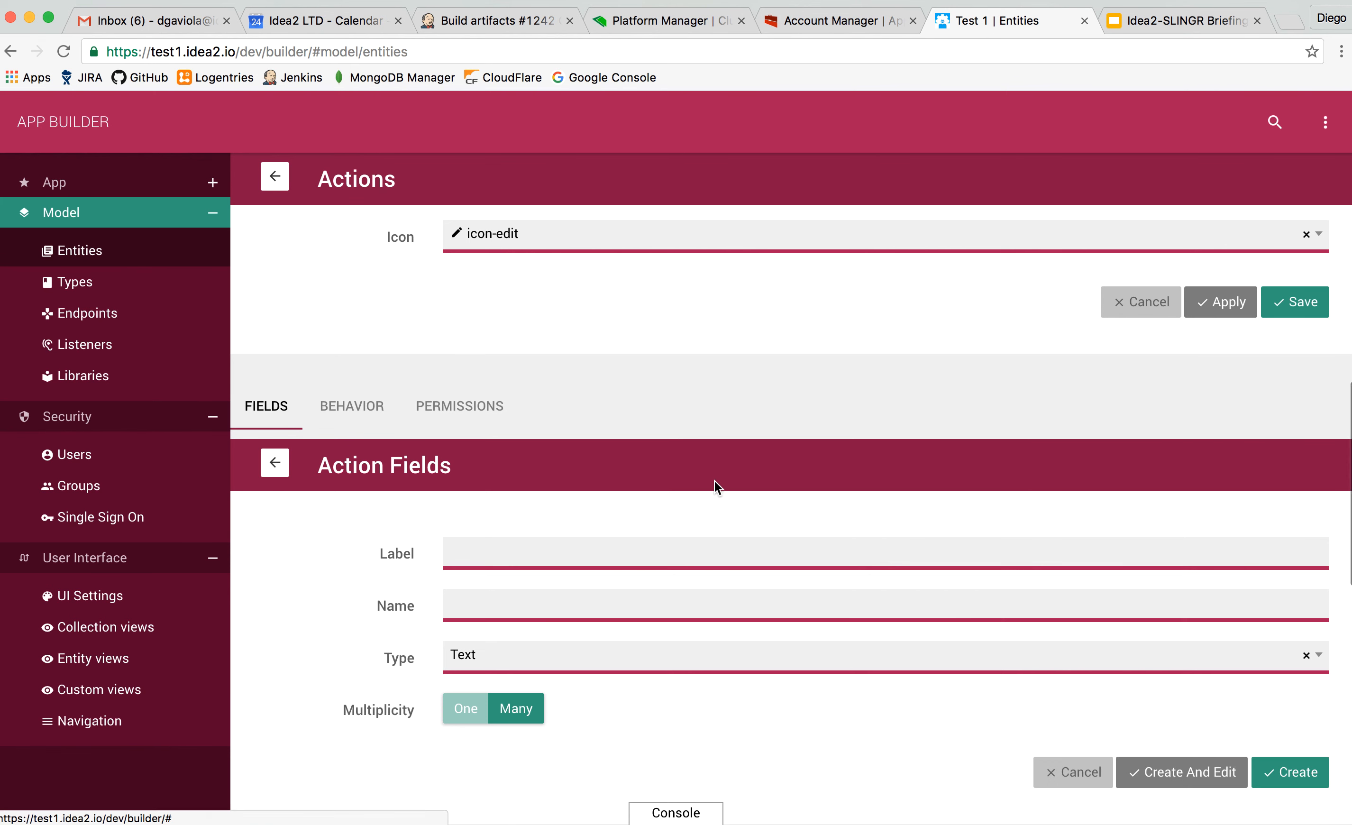
{"action": "left_click", "coordinate": [586, 559]}
{"action": "type", "text": "param1"}
{"action": "left_click", "coordinate": [1290, 772]}
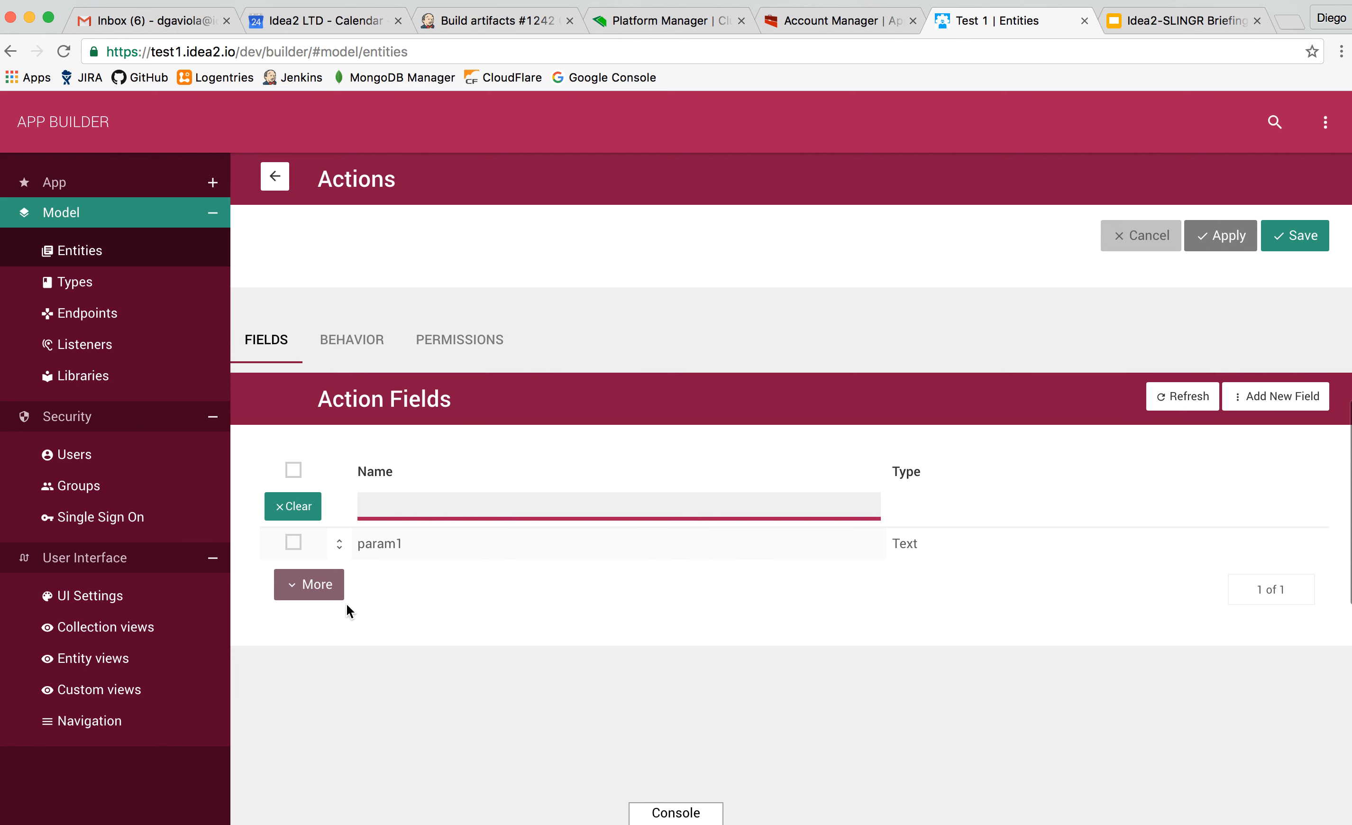
Review the Detect IP action's behavior scripts and its group permissions.
{"action": "scroll", "coordinate": [347, 605], "scroll_direction": "down", "scroll_amount": 1}
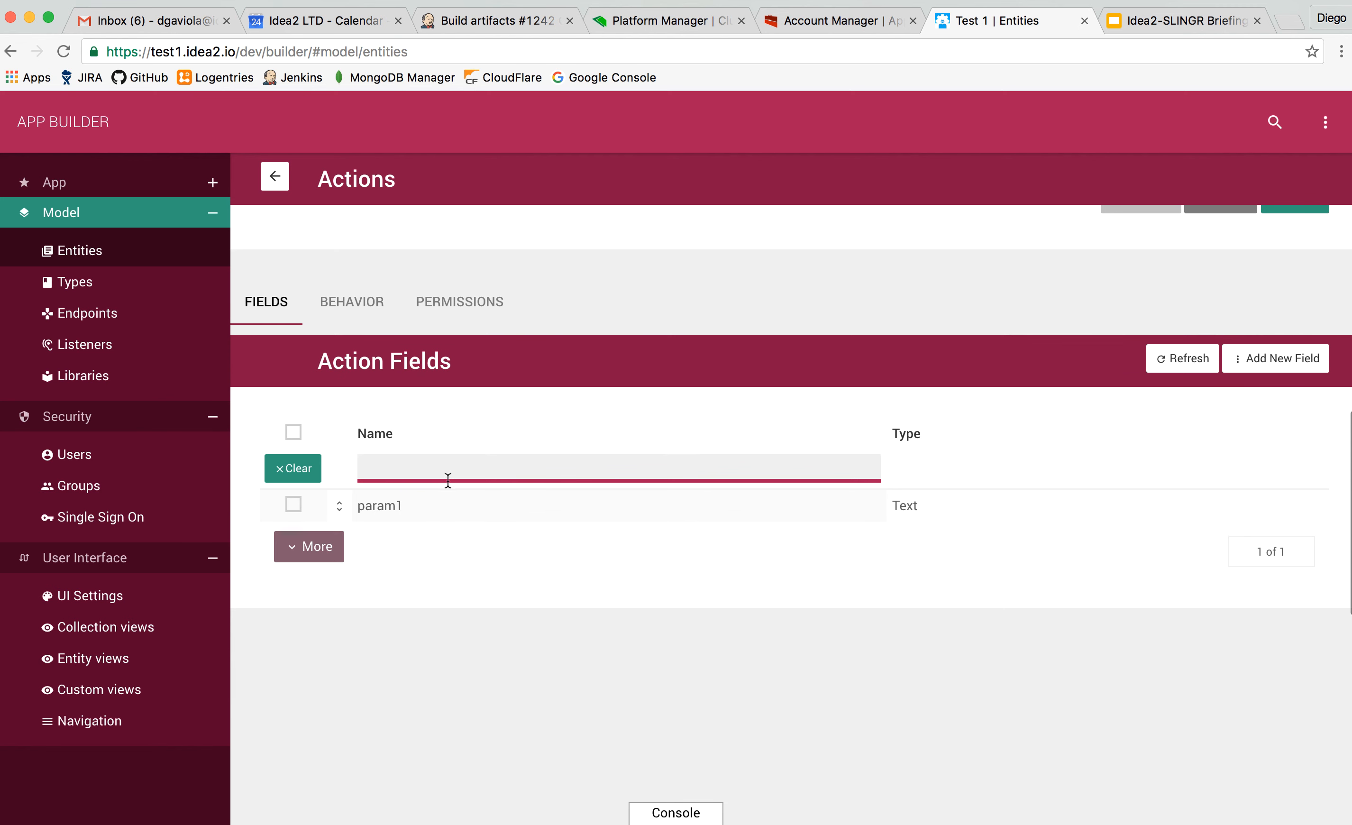
{"action": "left_click", "coordinate": [354, 324]}
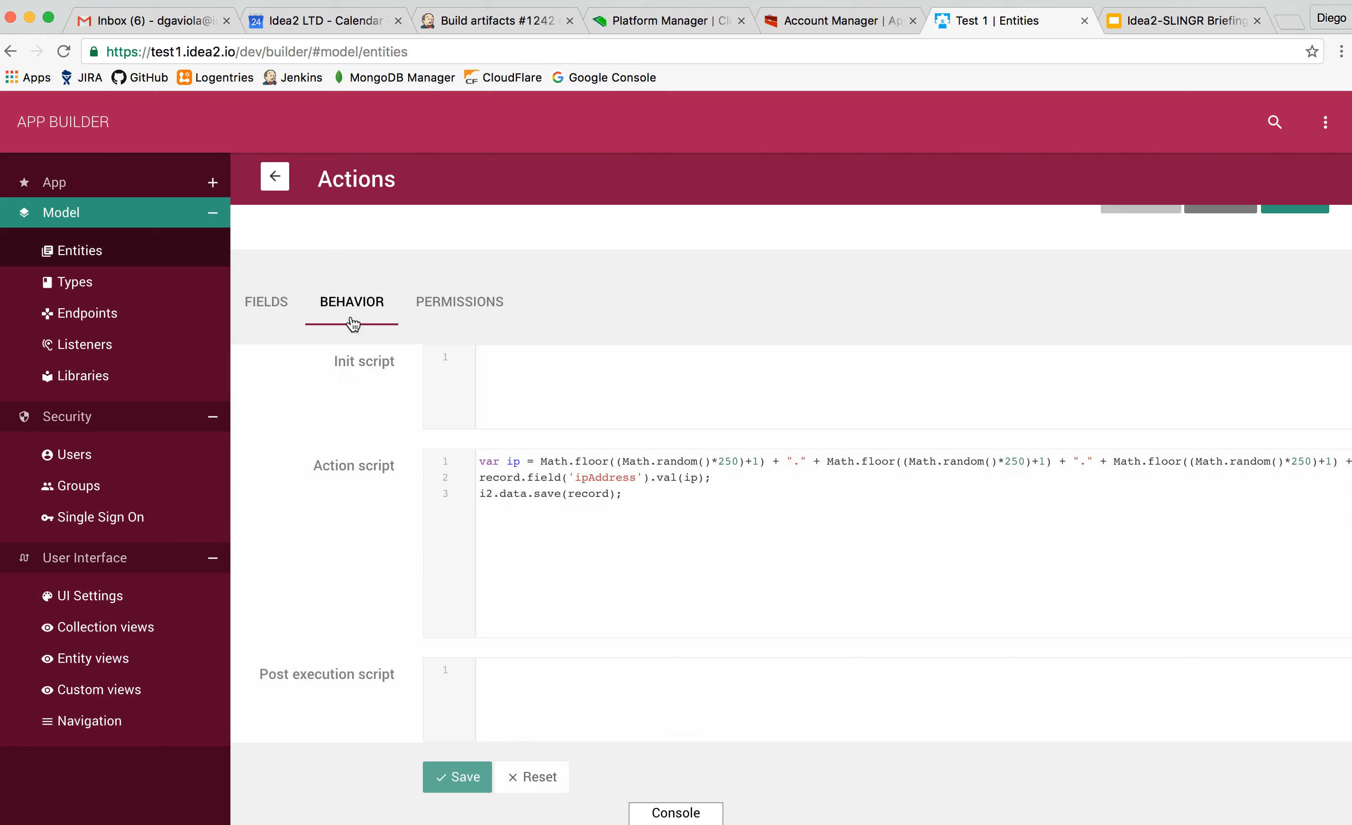
{"action": "left_click", "coordinate": [463, 312]}
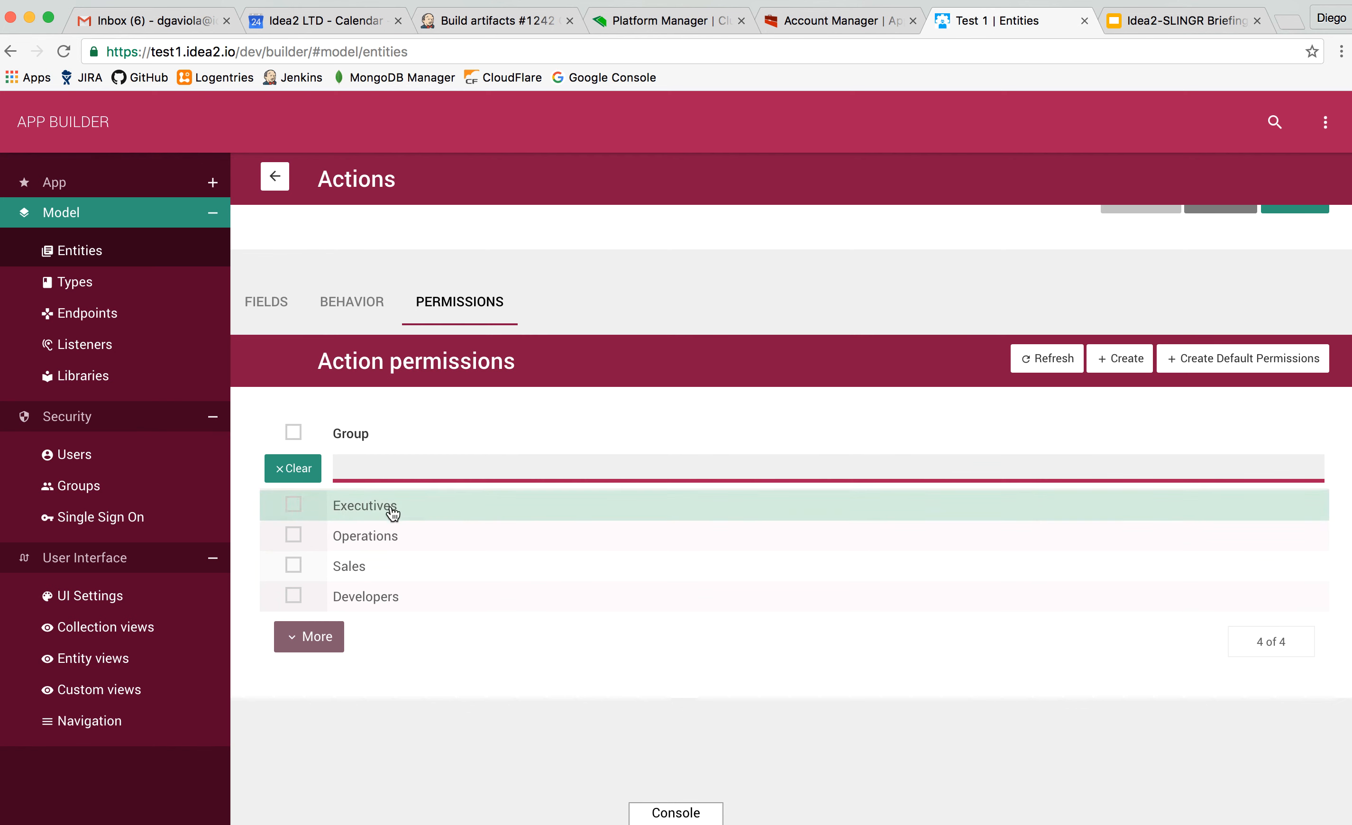
Examine the Detect IP action script, covering the IP generation, the ipAddress field assignment and the record save.
{"action": "left_click", "coordinate": [358, 311]}
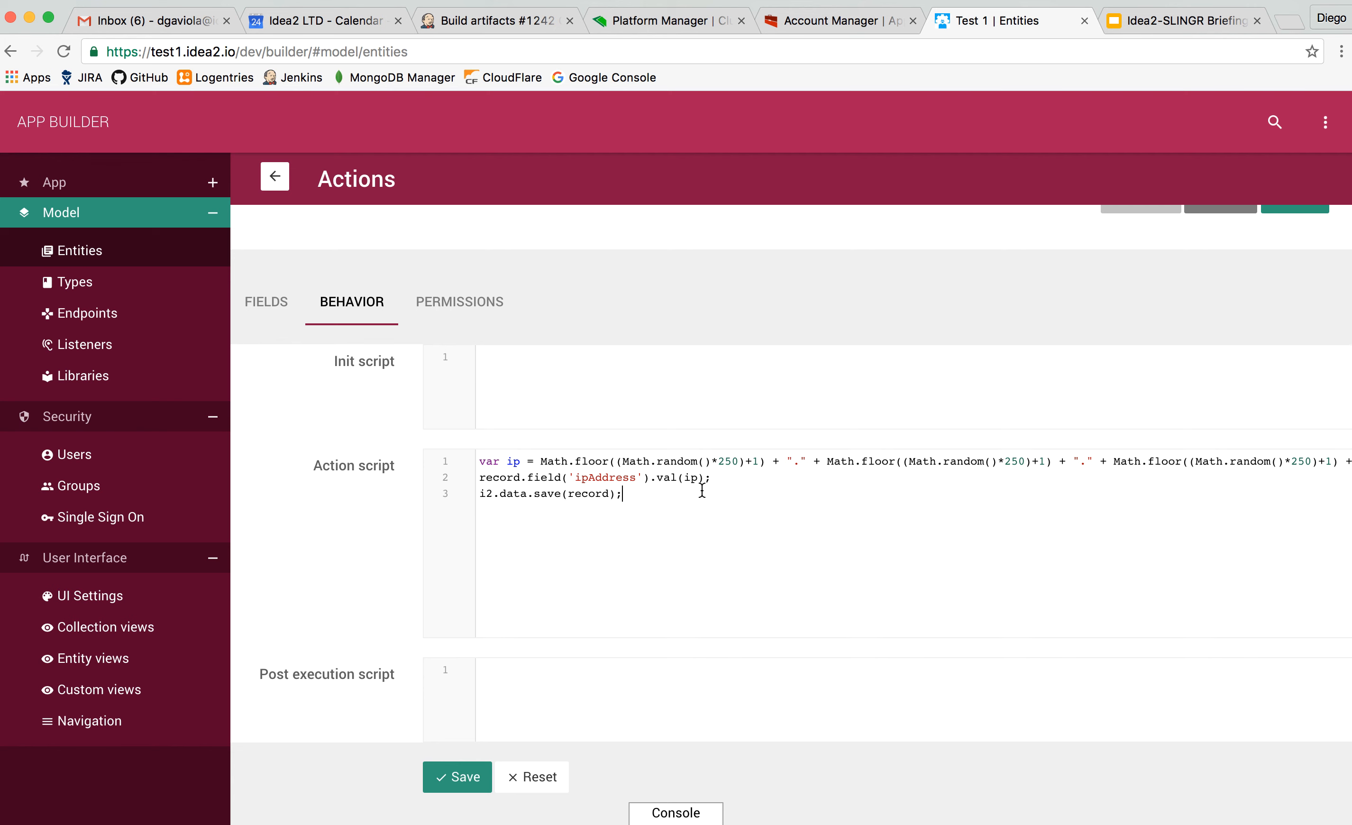
{"action": "key", "text": "Up"}
{"action": "key", "text": "Down"}
{"action": "key", "text": "Right"}
{"action": "key", "text": "Right"}
{"action": "key", "text": "Right"}
{"action": "key", "text": "Right"}
{"action": "key", "text": "Right"}
{"action": "key", "text": "Right"}
{"action": "key", "text": "Right"}
{"action": "key", "text": "Right"}
{"action": "key", "text": "Right"}
{"action": "key", "text": "Right"}
{"action": "key", "text": "Right"}
{"action": "key", "text": "Right"}
{"action": "scroll", "coordinate": [524, 412], "scroll_direction": "up", "scroll_amount": 3}
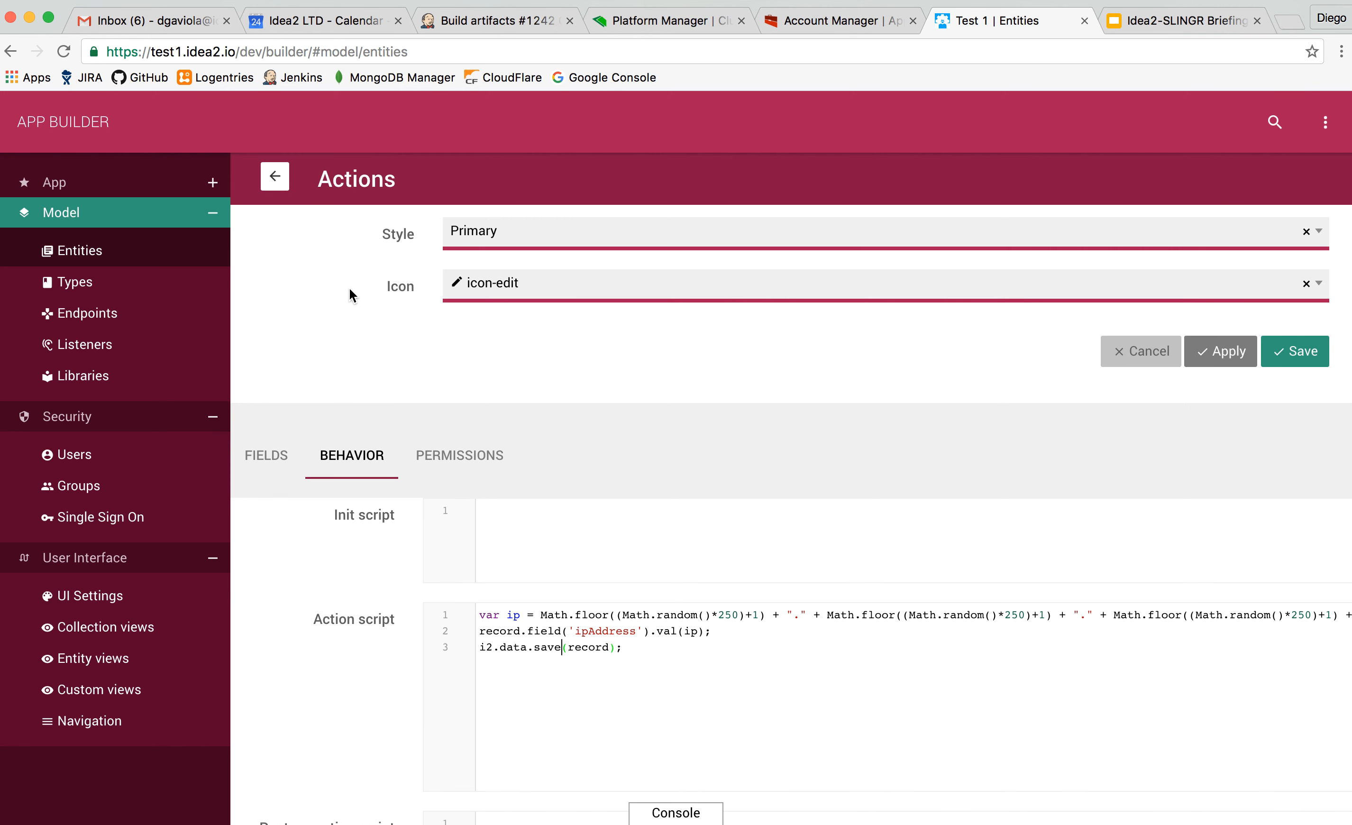
{"action": "scroll", "coordinate": [350, 289], "scroll_direction": "up", "scroll_amount": 5}
{"action": "scroll", "coordinate": [350, 289], "scroll_direction": "up", "scroll_amount": 5}
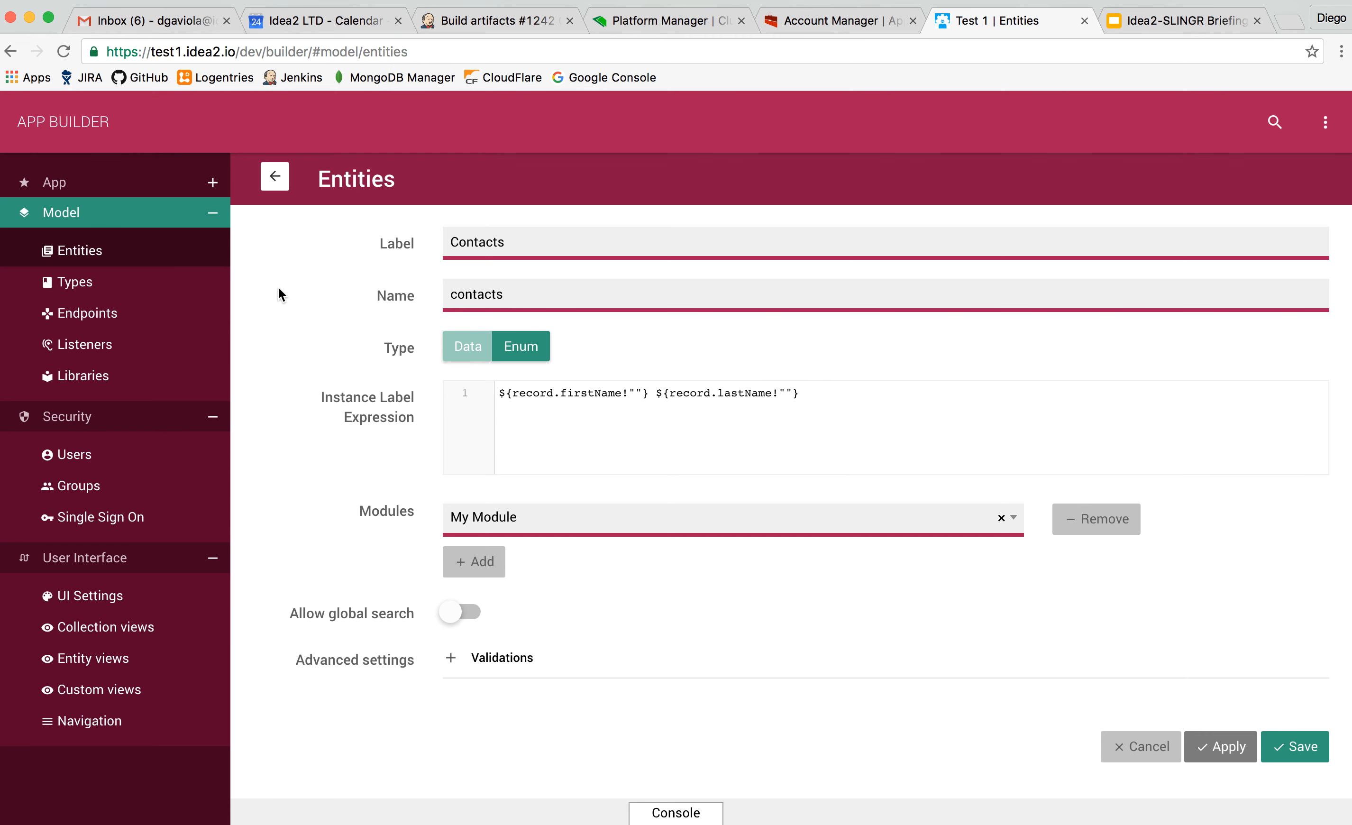
Browse the app's endpoints and open the Slack Bot endpoint's configuration.
{"action": "left_click", "coordinate": [83, 313]}
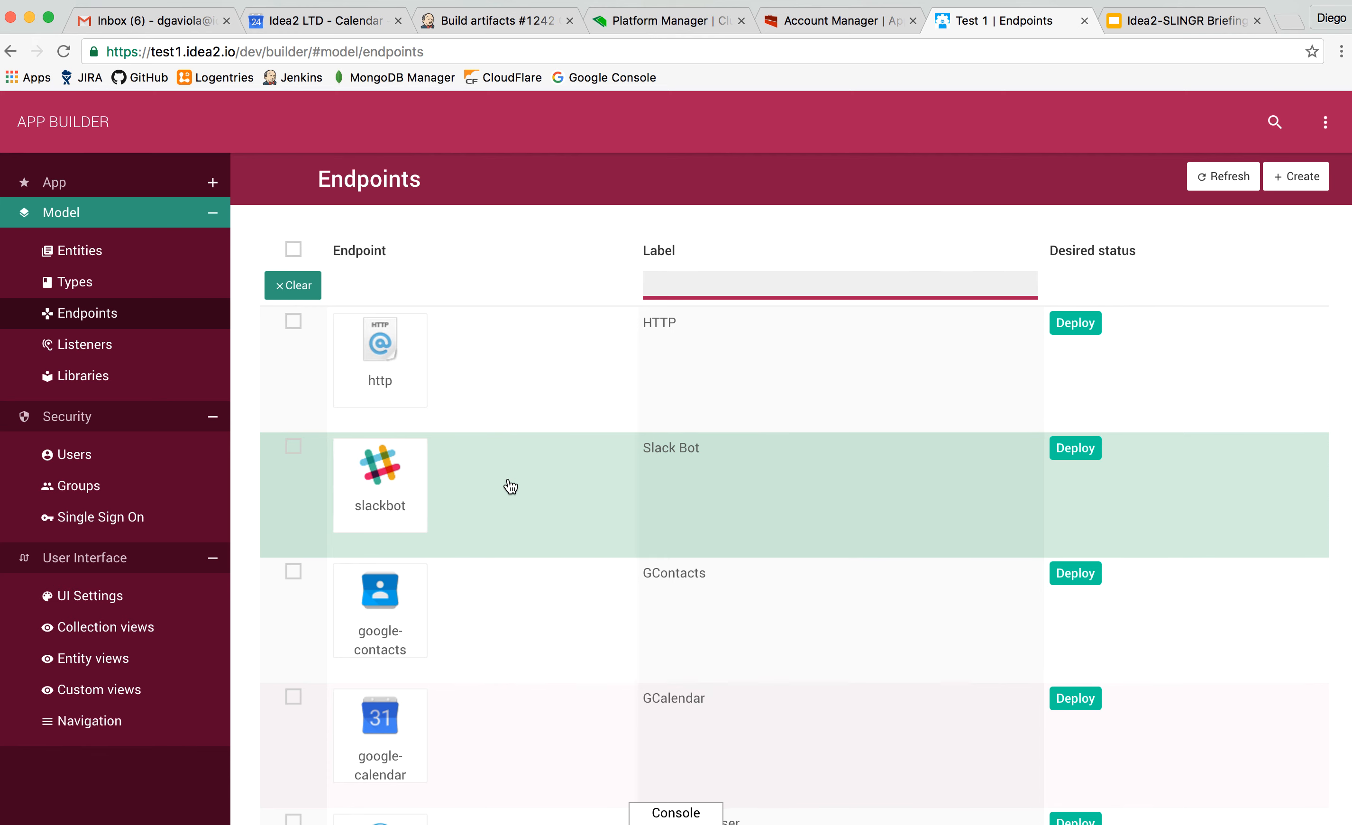
{"action": "scroll", "coordinate": [510, 487], "scroll_direction": "down", "scroll_amount": 3}
{"action": "scroll", "coordinate": [507, 484], "scroll_direction": "up", "scroll_amount": 3}
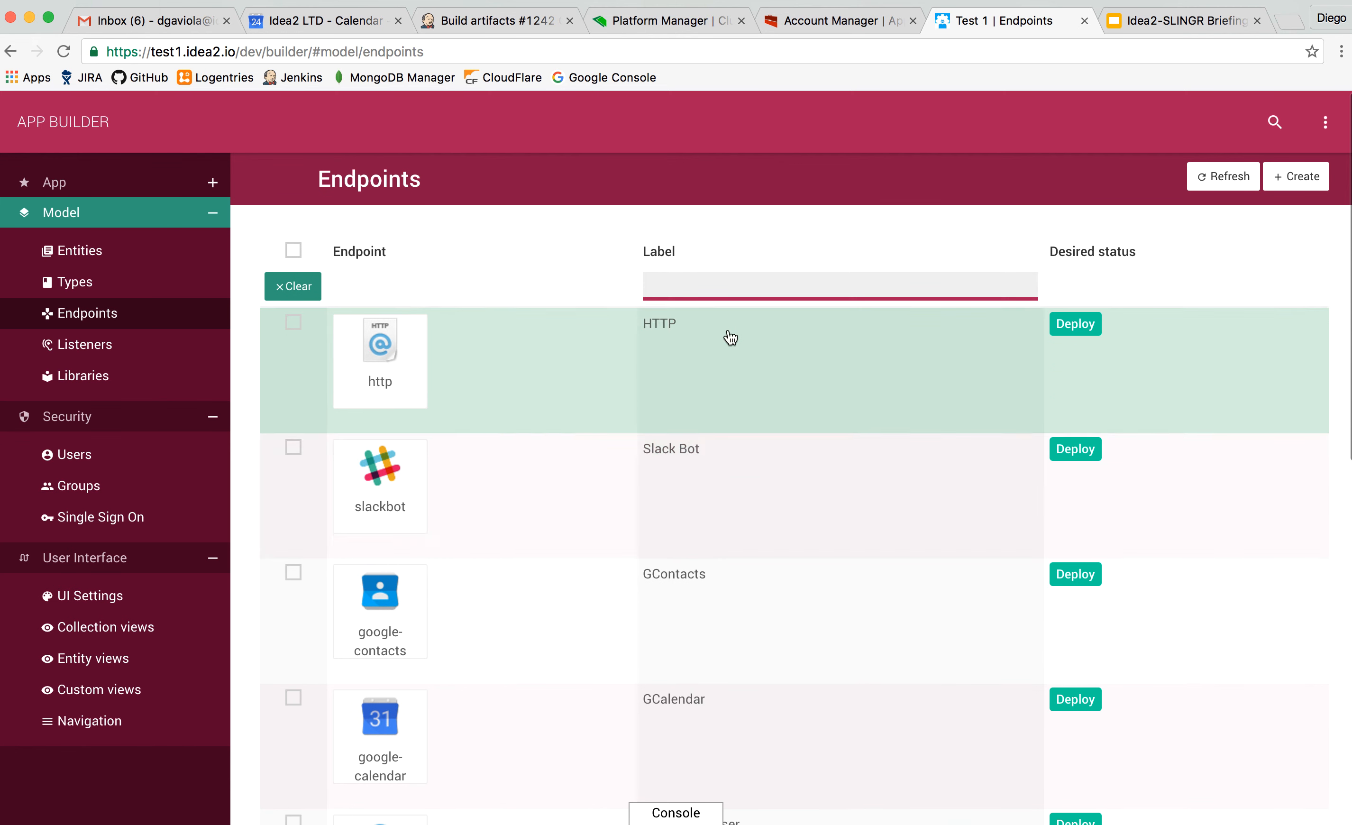
{"action": "left_click", "coordinate": [497, 468]}
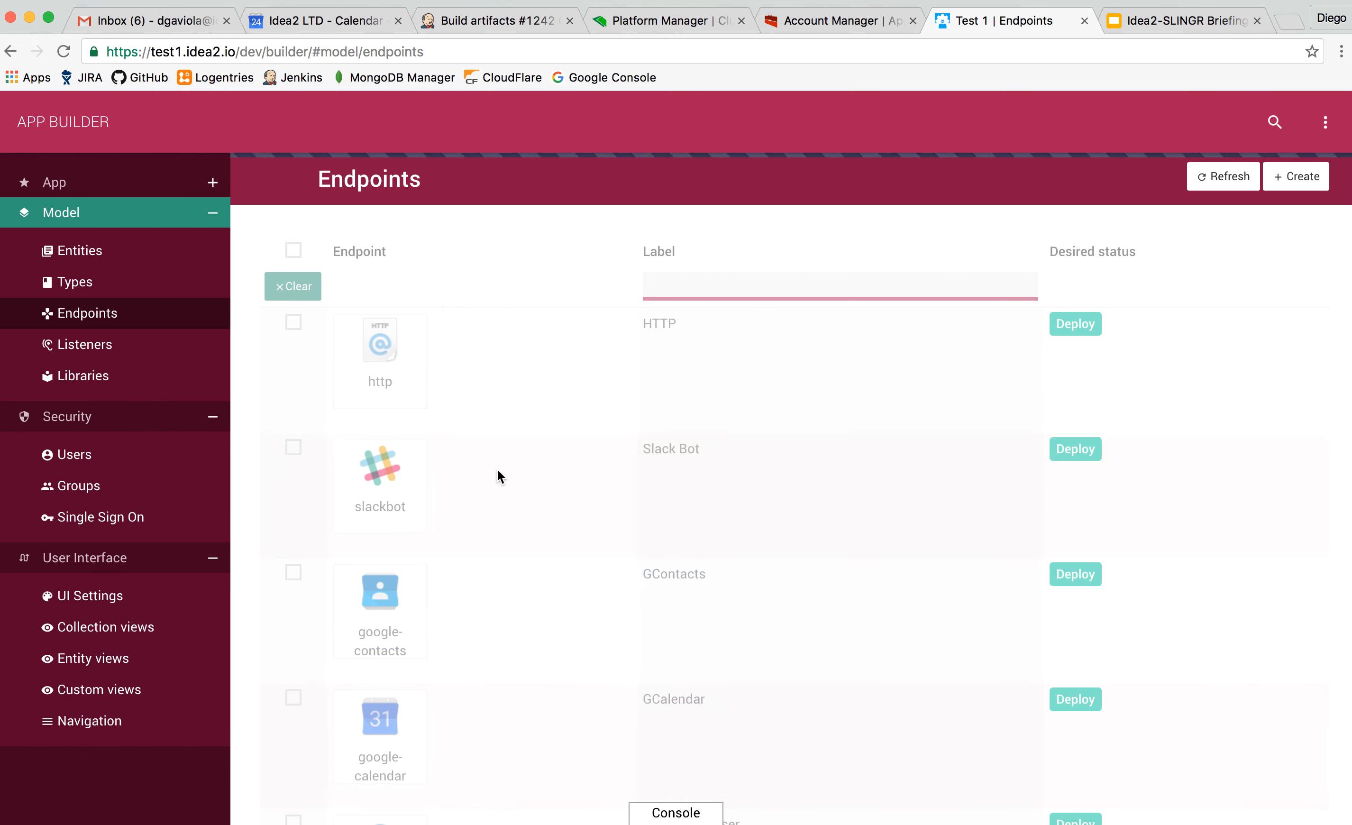
{"action": "scroll", "coordinate": [361, 542], "scroll_direction": "down", "scroll_amount": 6}
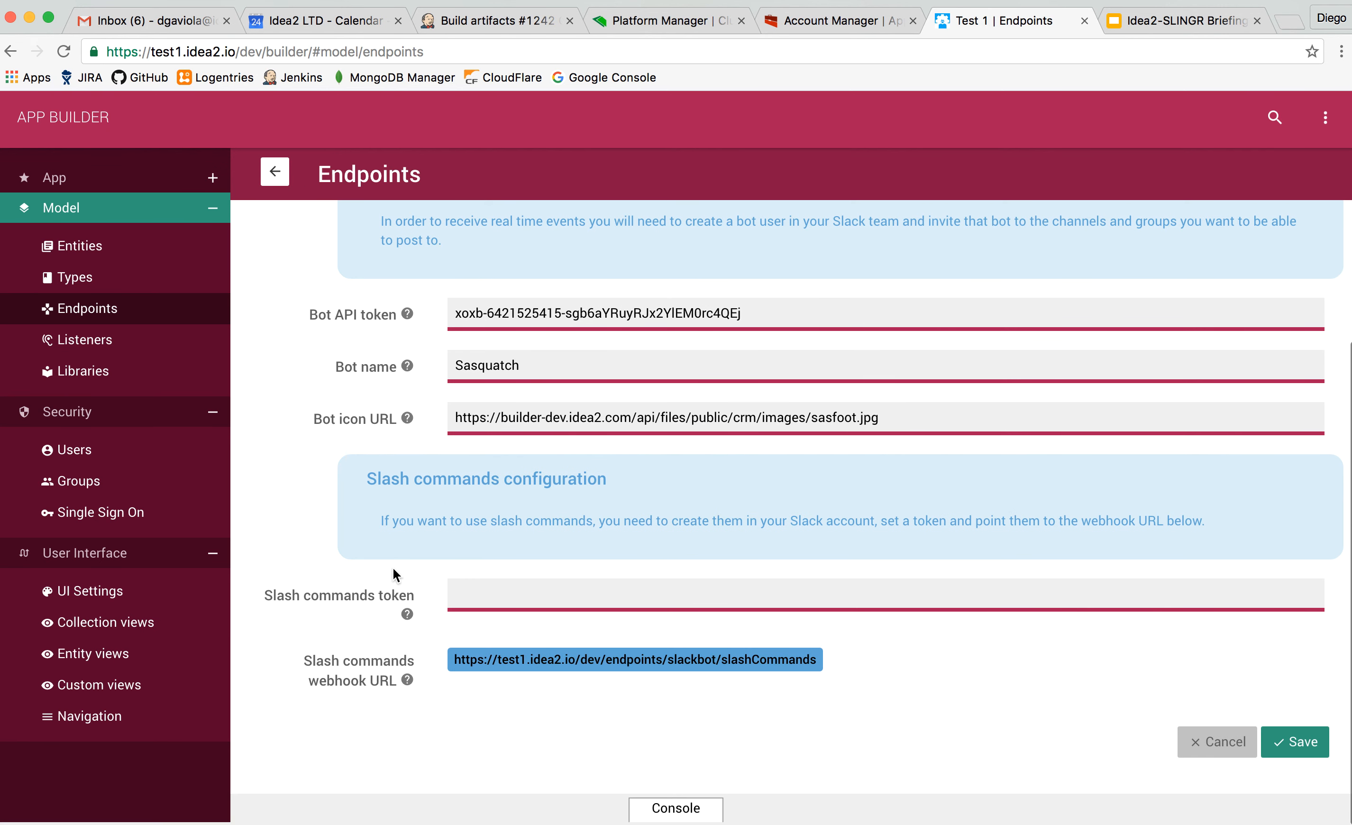
Replace the Slack Bot endpoint's Bot API token with the variable reference ${SLACK_TOKEN}.
{"action": "scroll", "coordinate": [393, 569], "scroll_direction": "up", "scroll_amount": 3}
{"action": "left_click", "coordinate": [789, 462]}
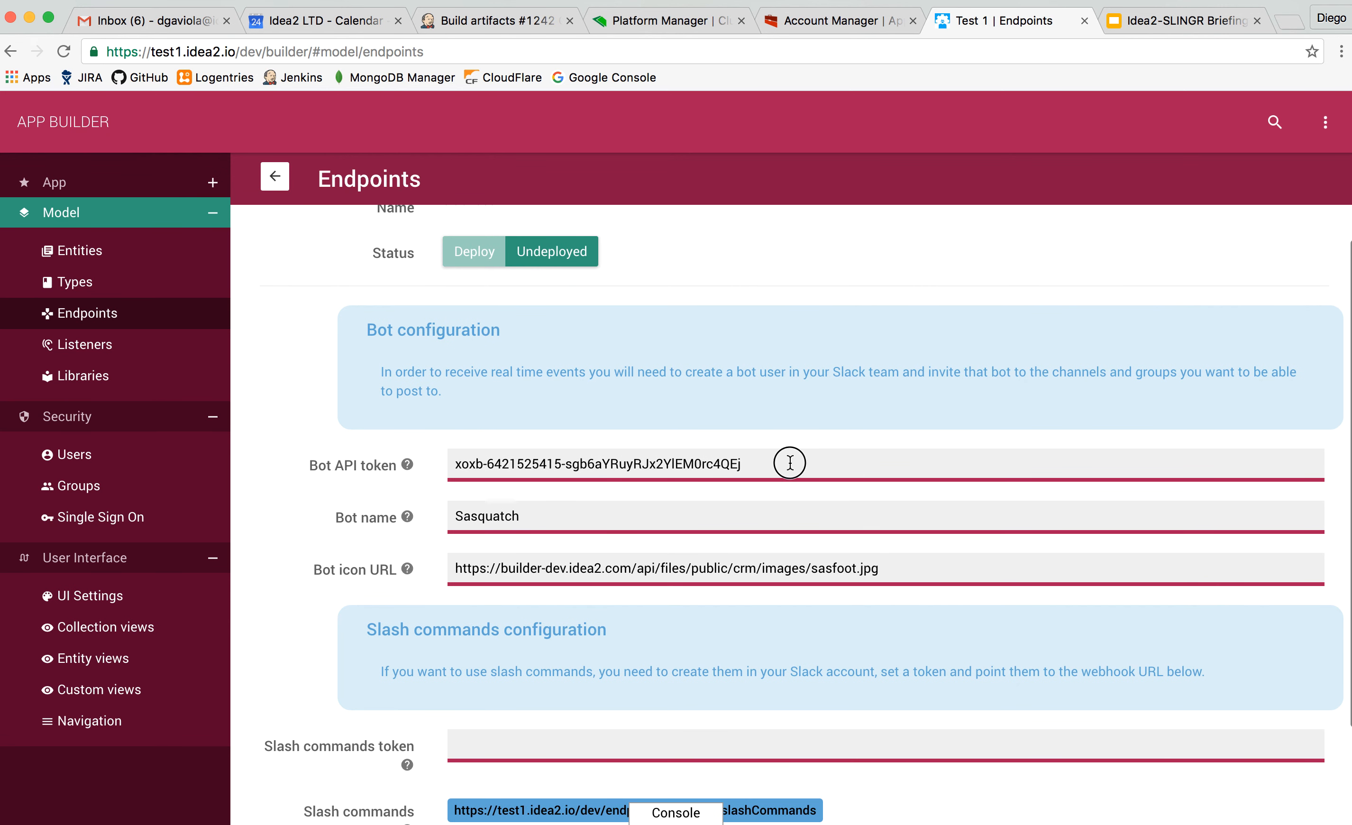
{"action": "key", "text": "super+a"}
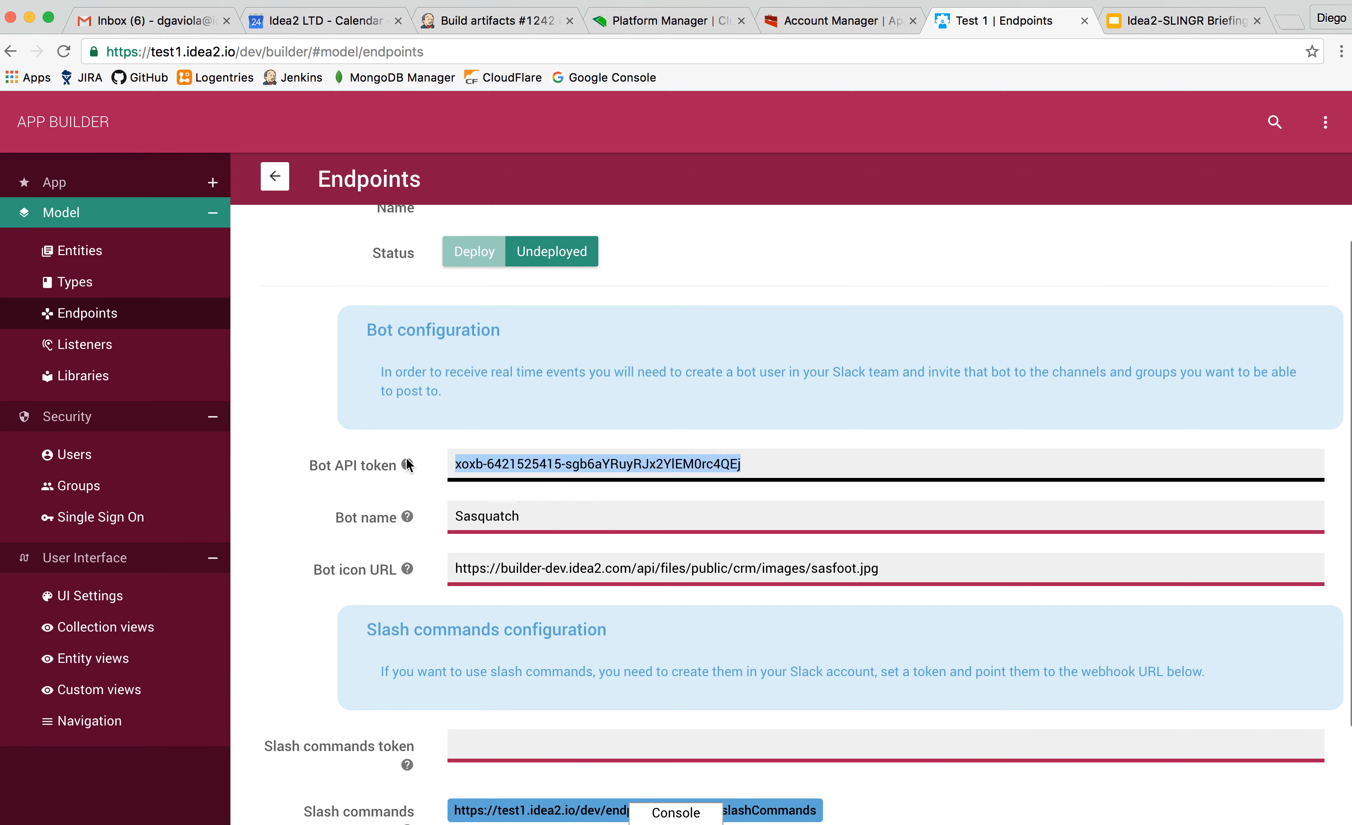
{"action": "type", "text": "${S"}
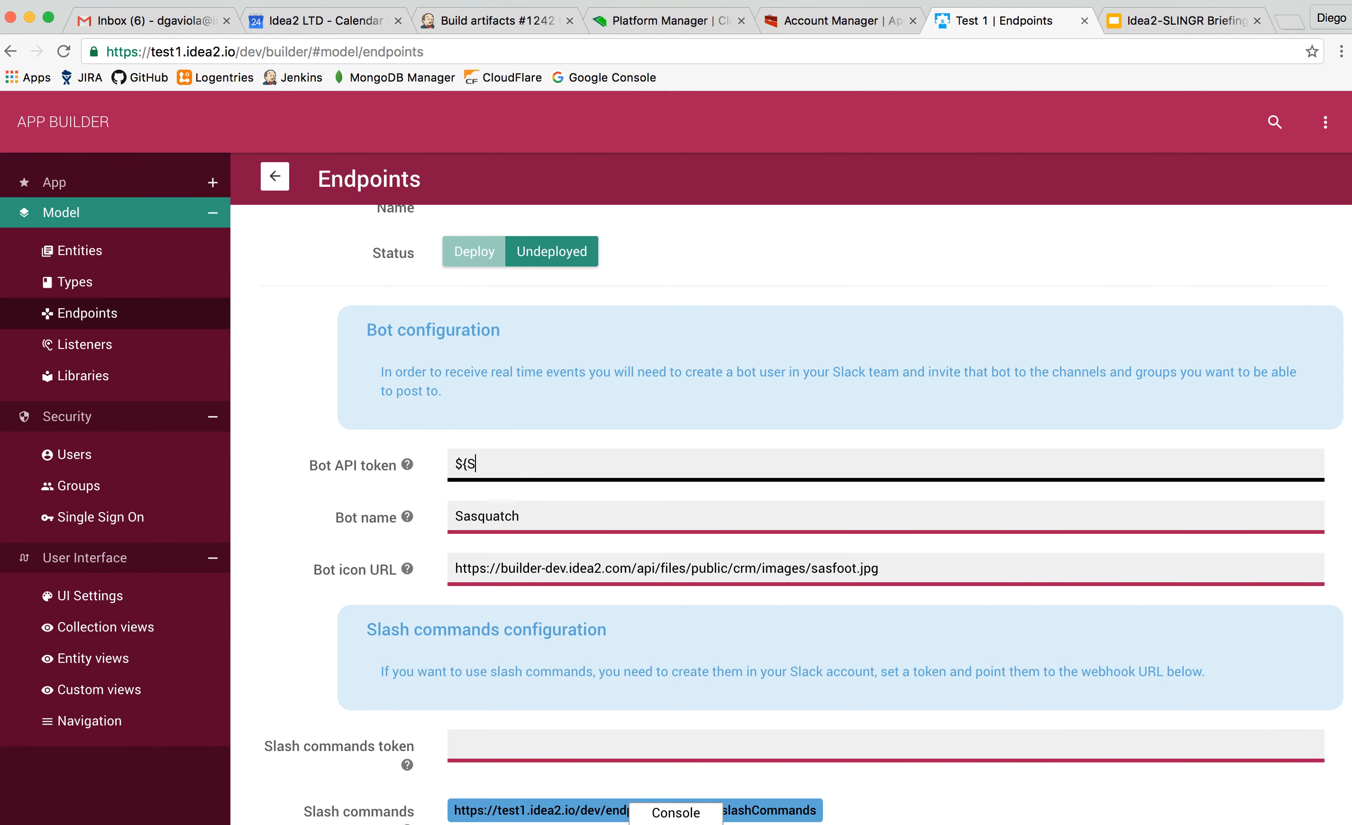
{"action": "type", "text": "LACK_TOKEN}"}
Show the app's environment variables entry, review the Slack Bot endpoint's configuration and return to the endpoints list without saving.
{"action": "left_click", "coordinate": [127, 199]}
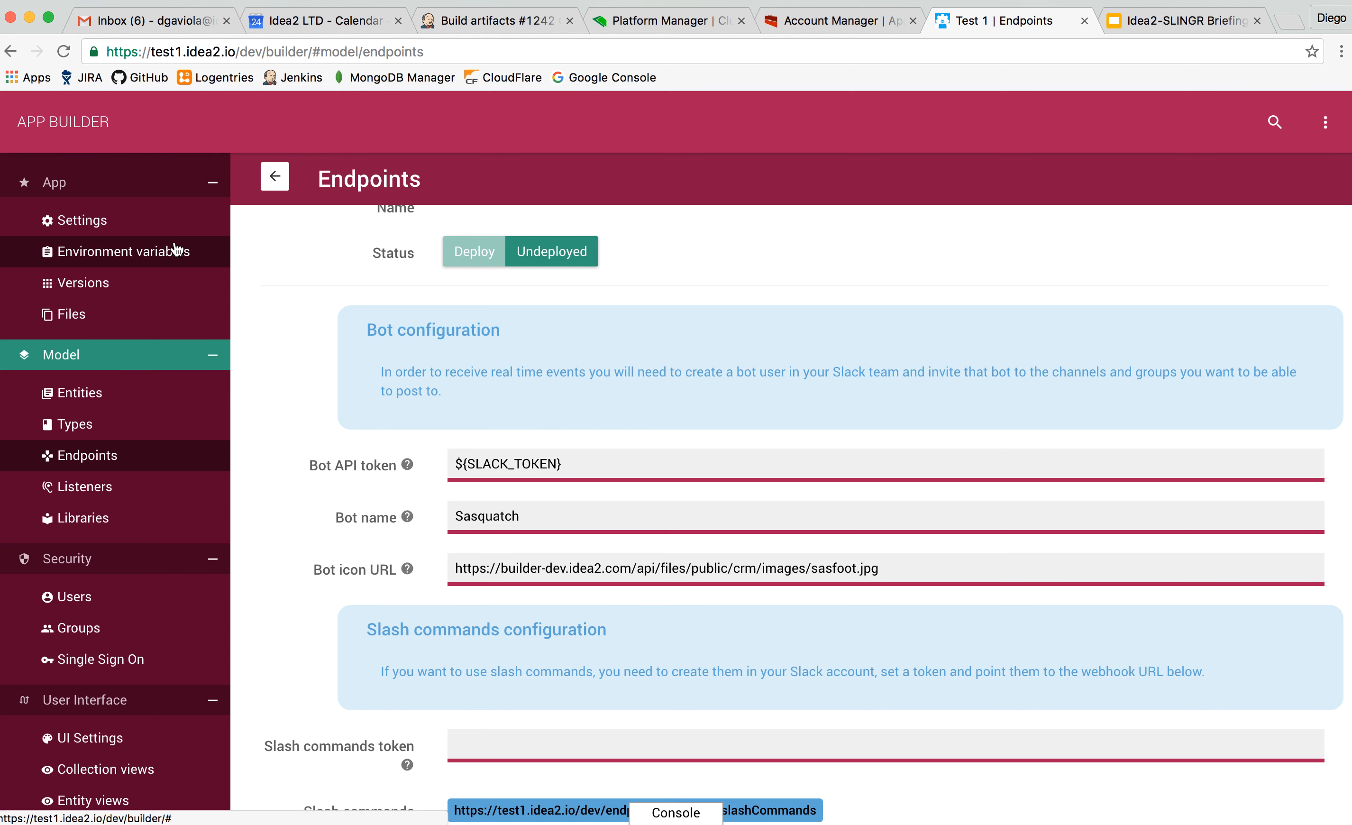
{"action": "left_click", "coordinate": [579, 465]}
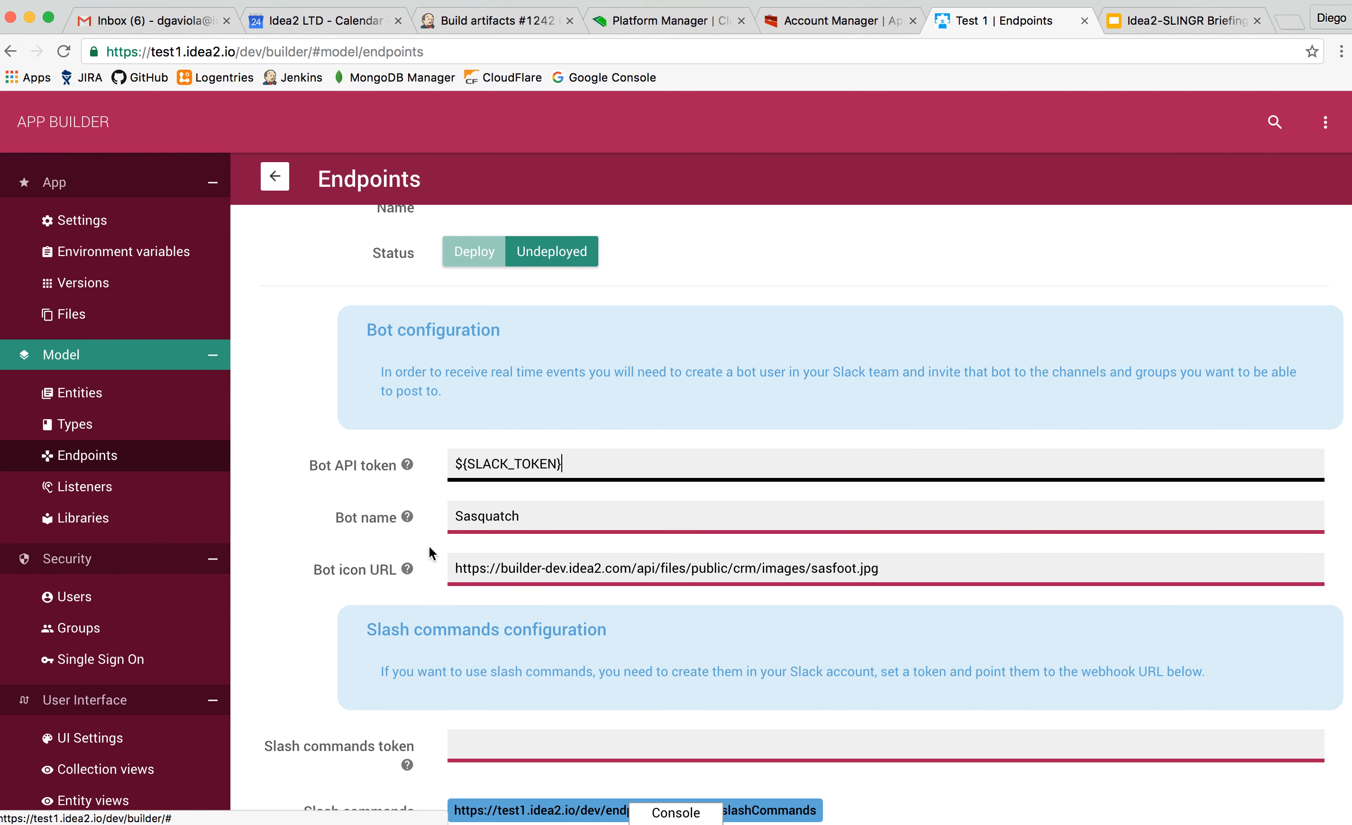
{"action": "scroll", "coordinate": [429, 546], "scroll_direction": "down", "scroll_amount": 2}
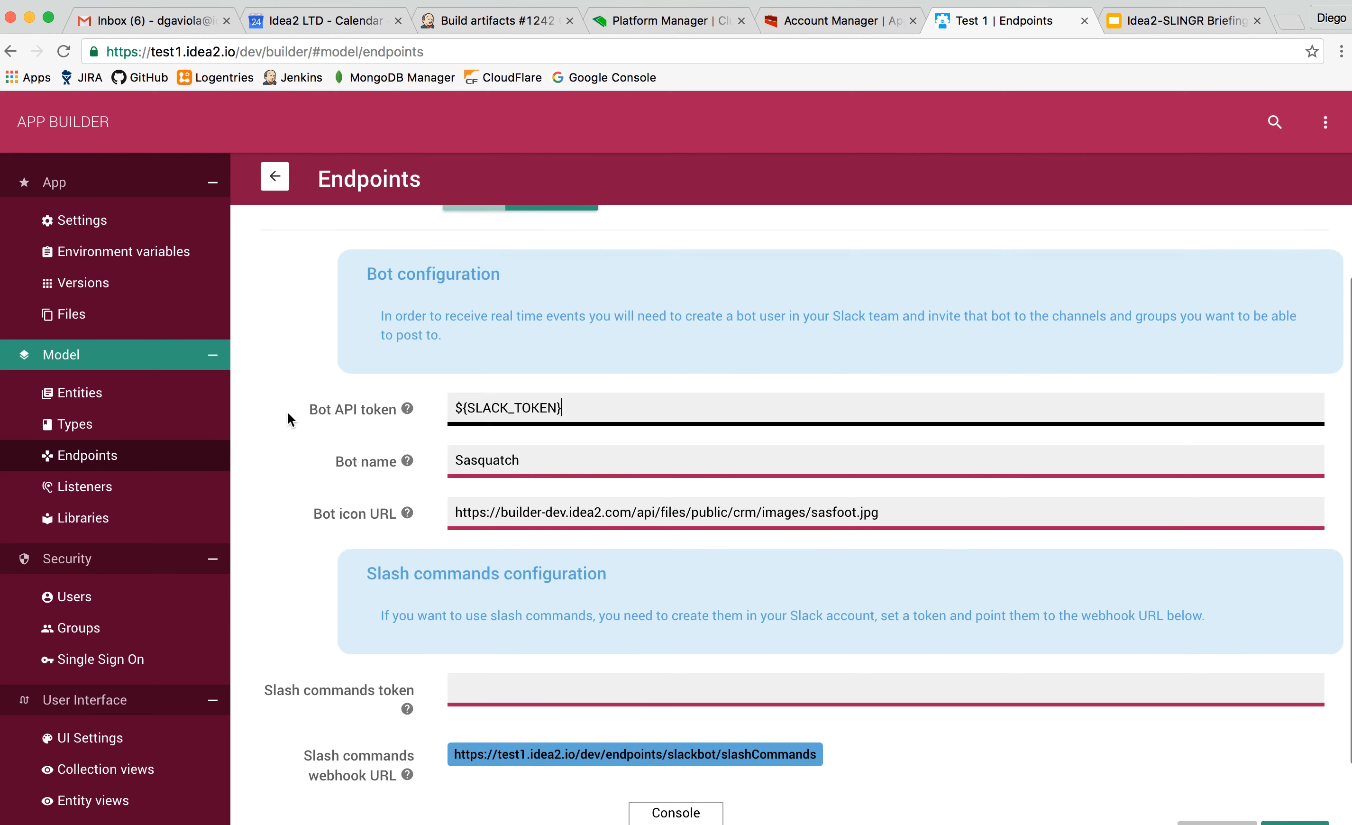
{"action": "scroll", "coordinate": [342, 237], "scroll_direction": "up", "scroll_amount": 5}
{"action": "left_click", "coordinate": [275, 176]}
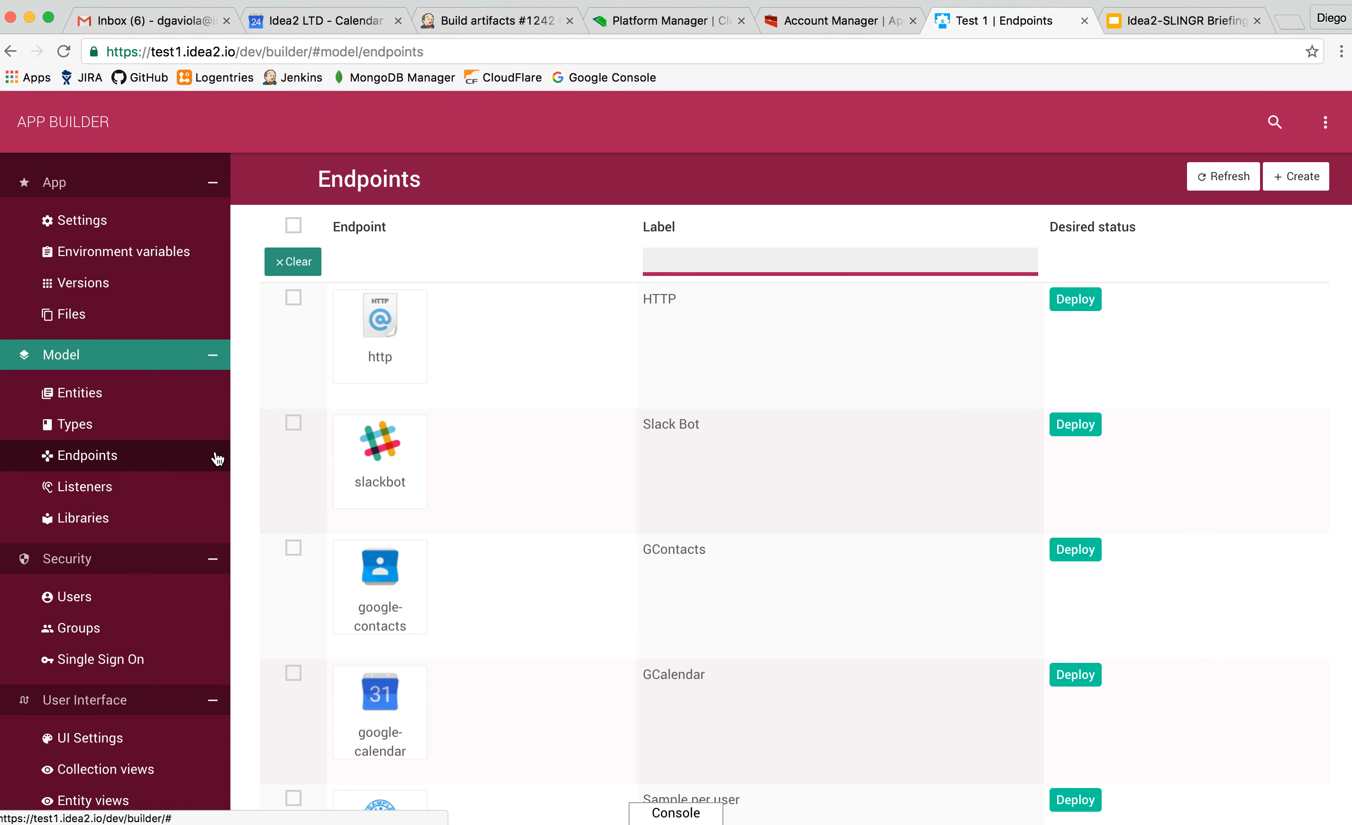
Open the Event from Slack listener and set its event to Event Arrived.
{"action": "left_click", "coordinate": [134, 499]}
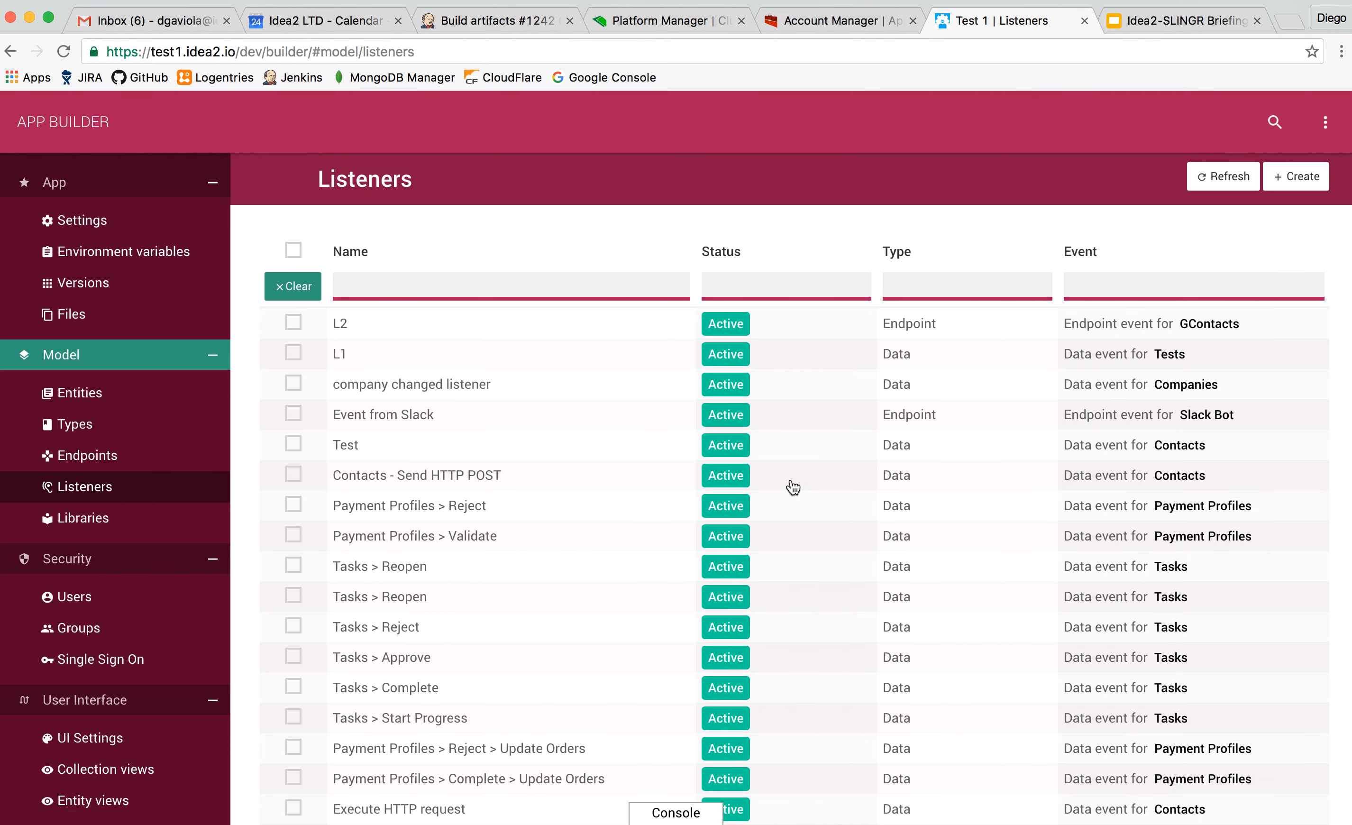
{"action": "left_click", "coordinate": [571, 432]}
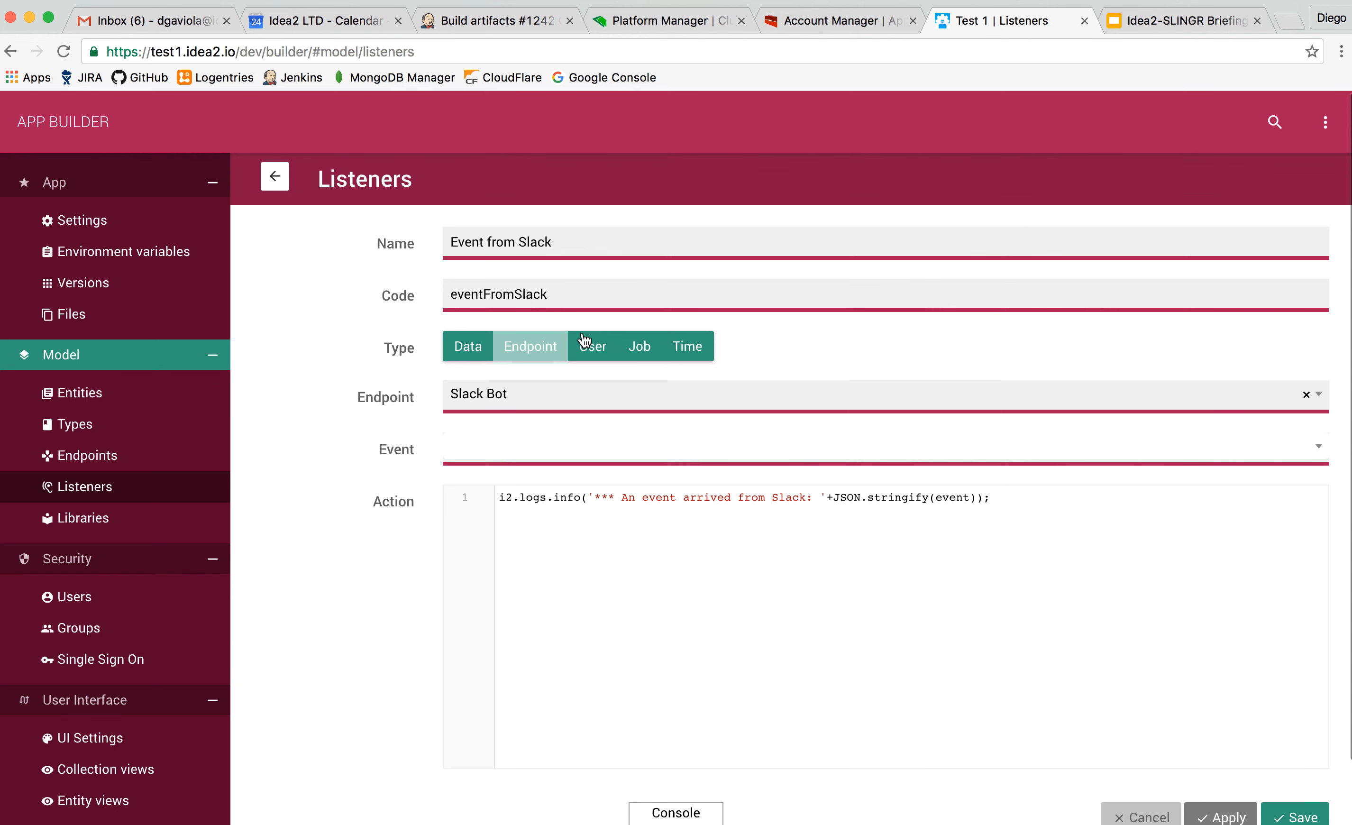
{"action": "left_click", "coordinate": [478, 461]}
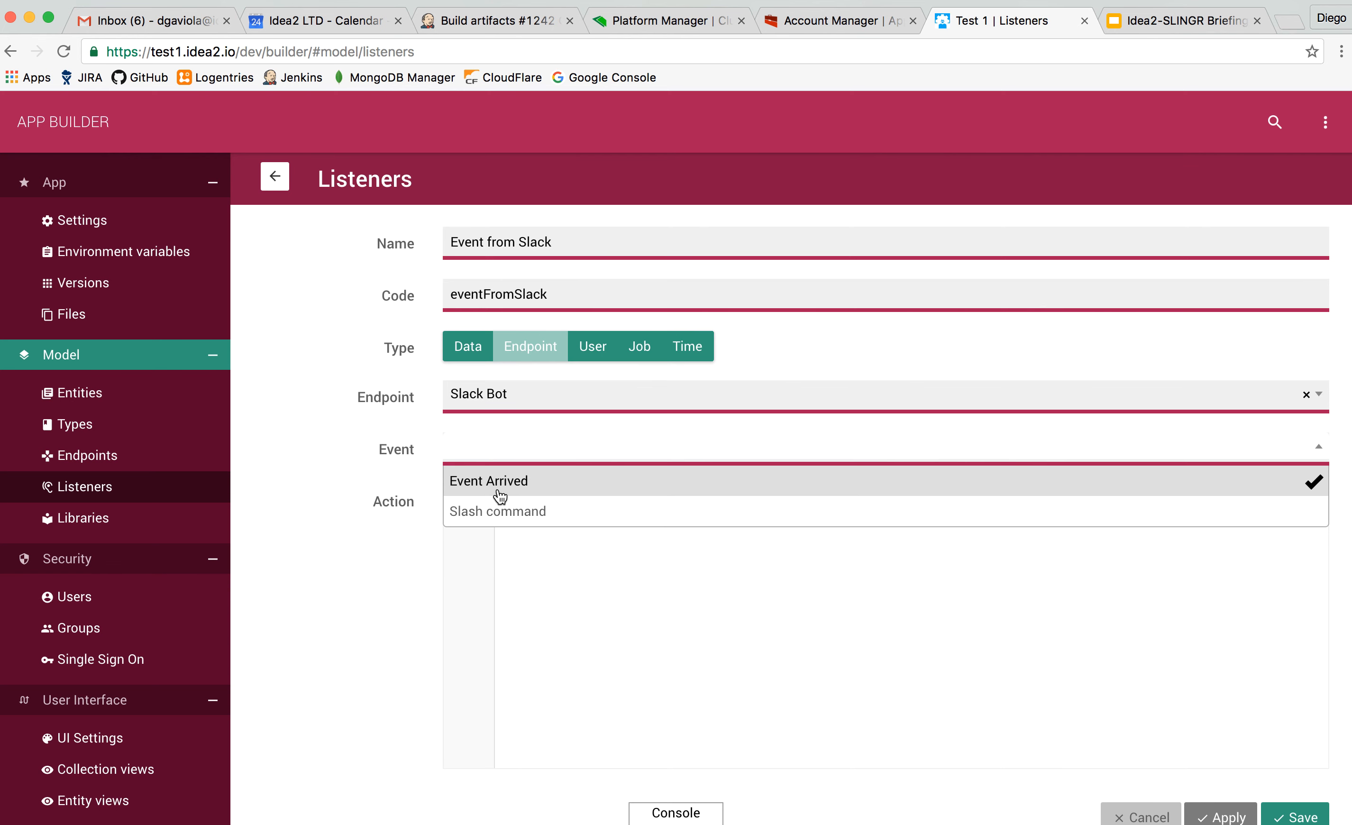
{"action": "left_click", "coordinate": [501, 487]}
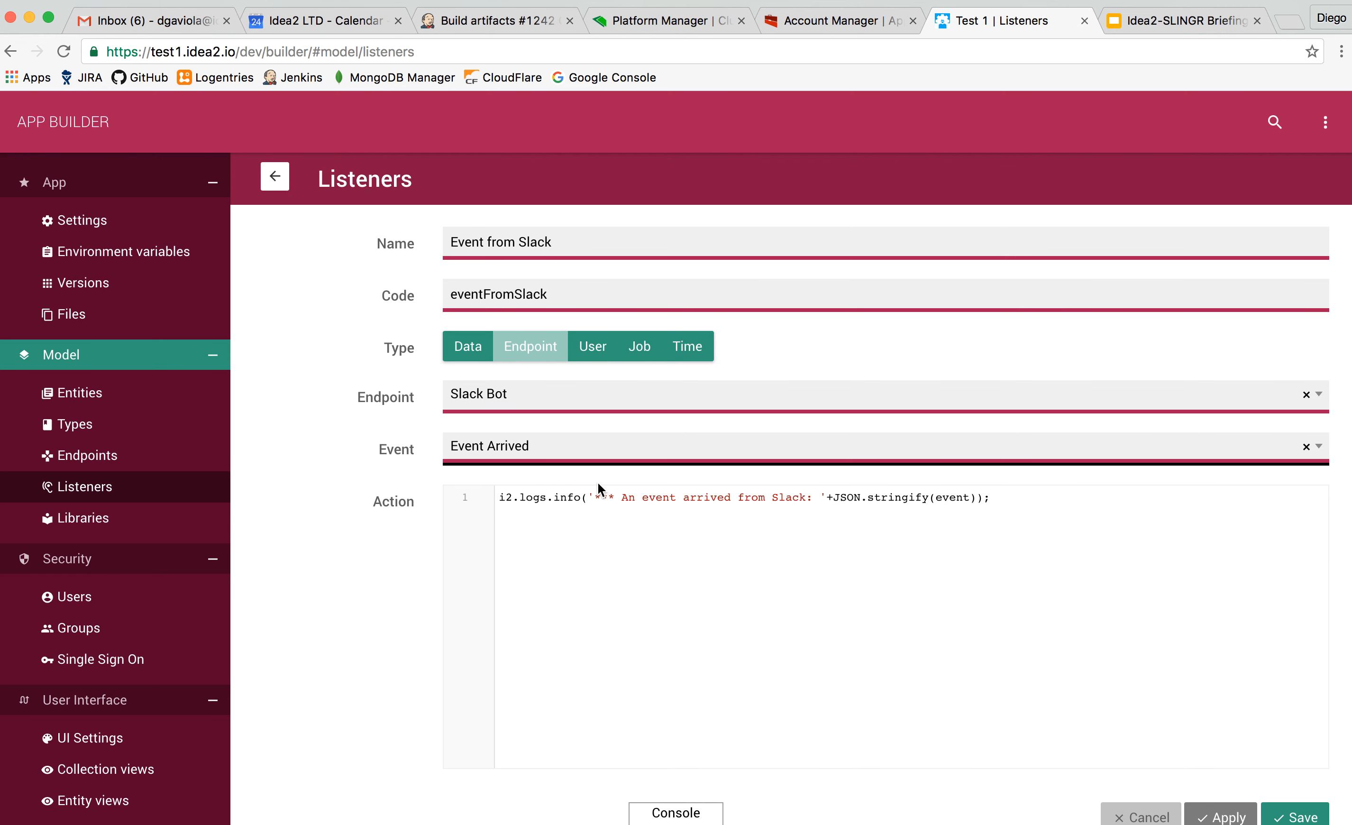
Add the second line i2.logs.infot(event.data.text); to the listener's action script.
{"action": "left_click", "coordinate": [994, 490]}
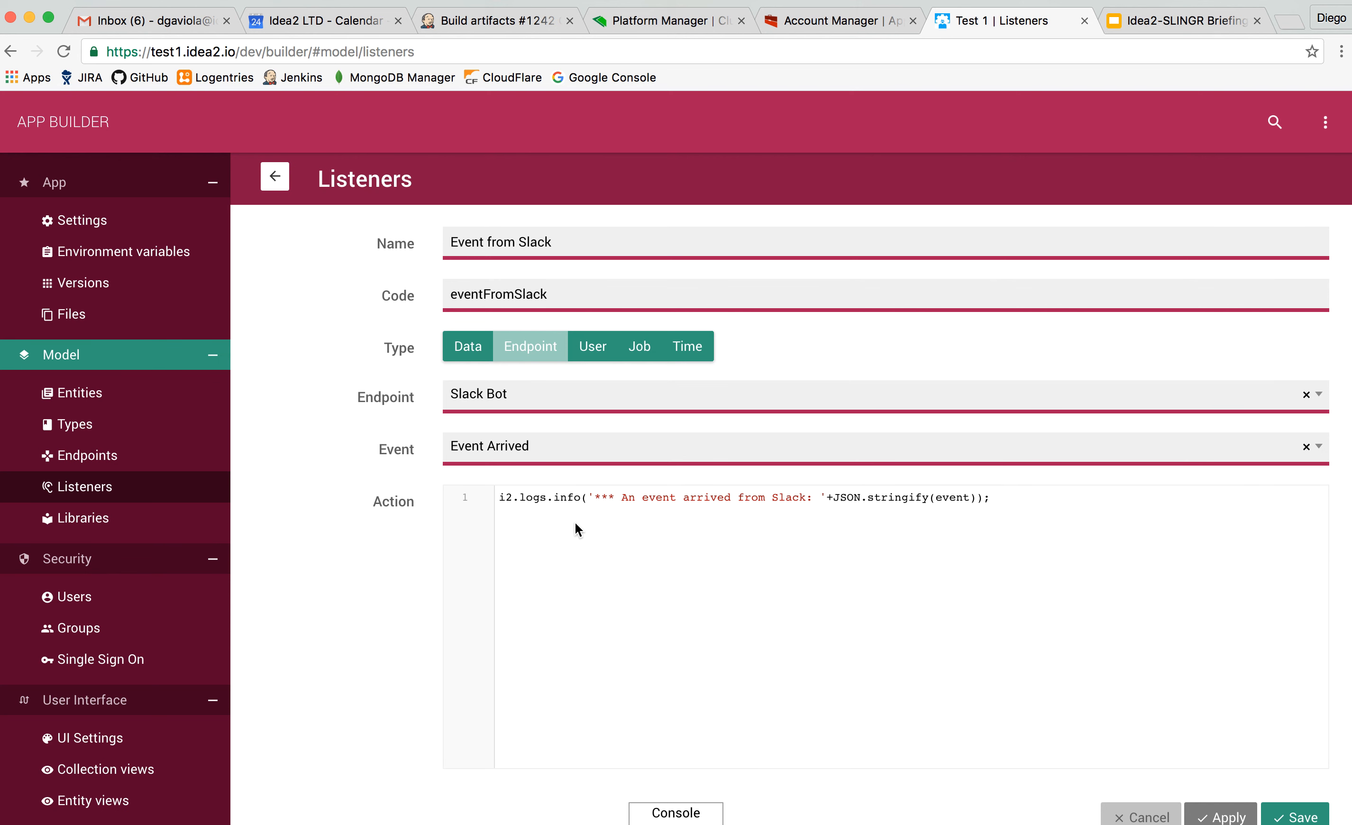
{"action": "key", "text": "Return"}
{"action": "type", "text": "ev"}
{"action": "type", "text": "data;"}
{"action": "key", "text": "shift+Left"}
{"action": "key", "text": "shift+Left"}
{"action": "key", "text": "shift+Left"}
{"action": "key", "text": "shift+Left"}
{"action": "key", "text": "shift+Left"}
{"action": "key", "text": "shift+Left"}
{"action": "key", "text": "shift+Left"}
{"action": "key", "text": "shift+Left"}
{"action": "key", "text": "shift+Left"}
{"action": "key", "text": "shift+Left"}
{"action": "key", "text": "shift+Left"}
{"action": "key", "text": "Right"}
{"action": "key", "text": "Right"}
{"action": "type", "text": ".text"}
{"action": "type", "text": "i2.logs.if"}
{"action": "key", "text": "BackSpace"}
{"action": "type", "text": "not("}
{"action": "key", "text": "BackSpace"}
{"action": "key", "text": "BackSpace"}
{"action": "key", "text": "BackSpace"}
{"action": "key", "text": "BackSpace"}
{"action": "type", "text": "nfot("}
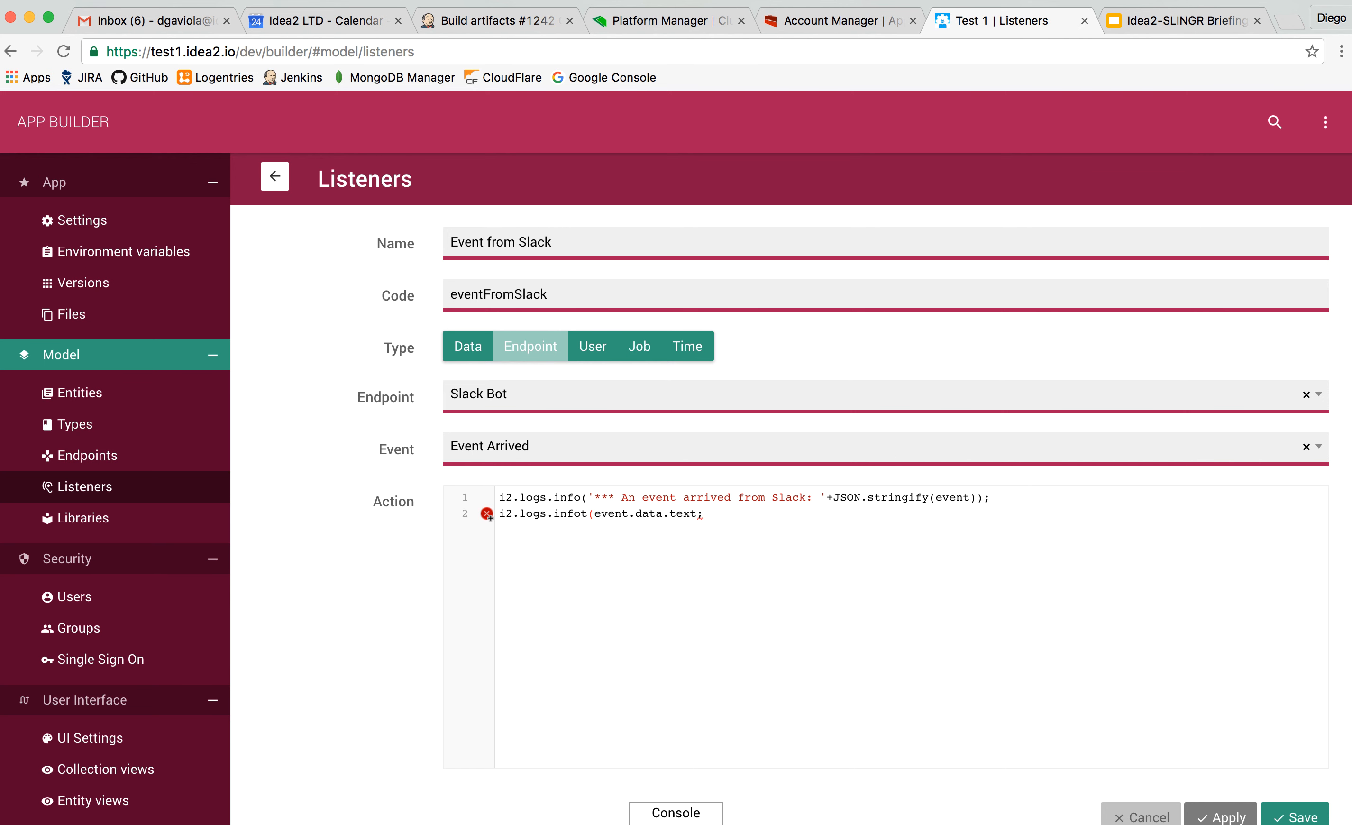
{"action": "key", "text": "super+Right"}
{"action": "key", "text": "Left"}
{"action": "type", "text": ")"}
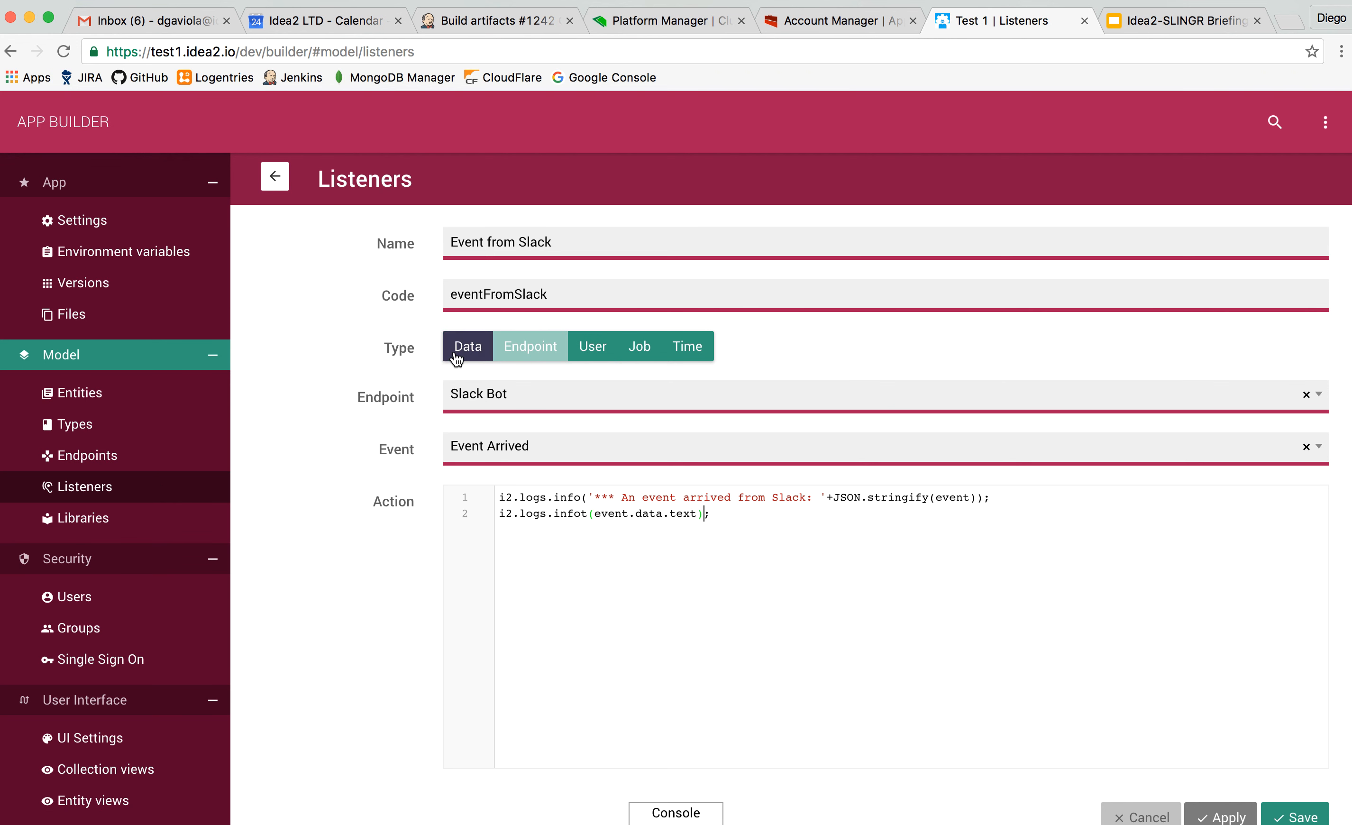
Switch the listener to the User type and look through its available events.
{"action": "left_click", "coordinate": [591, 347]}
{"action": "left_click", "coordinate": [474, 395]}
{"action": "left_click", "coordinate": [561, 411]}
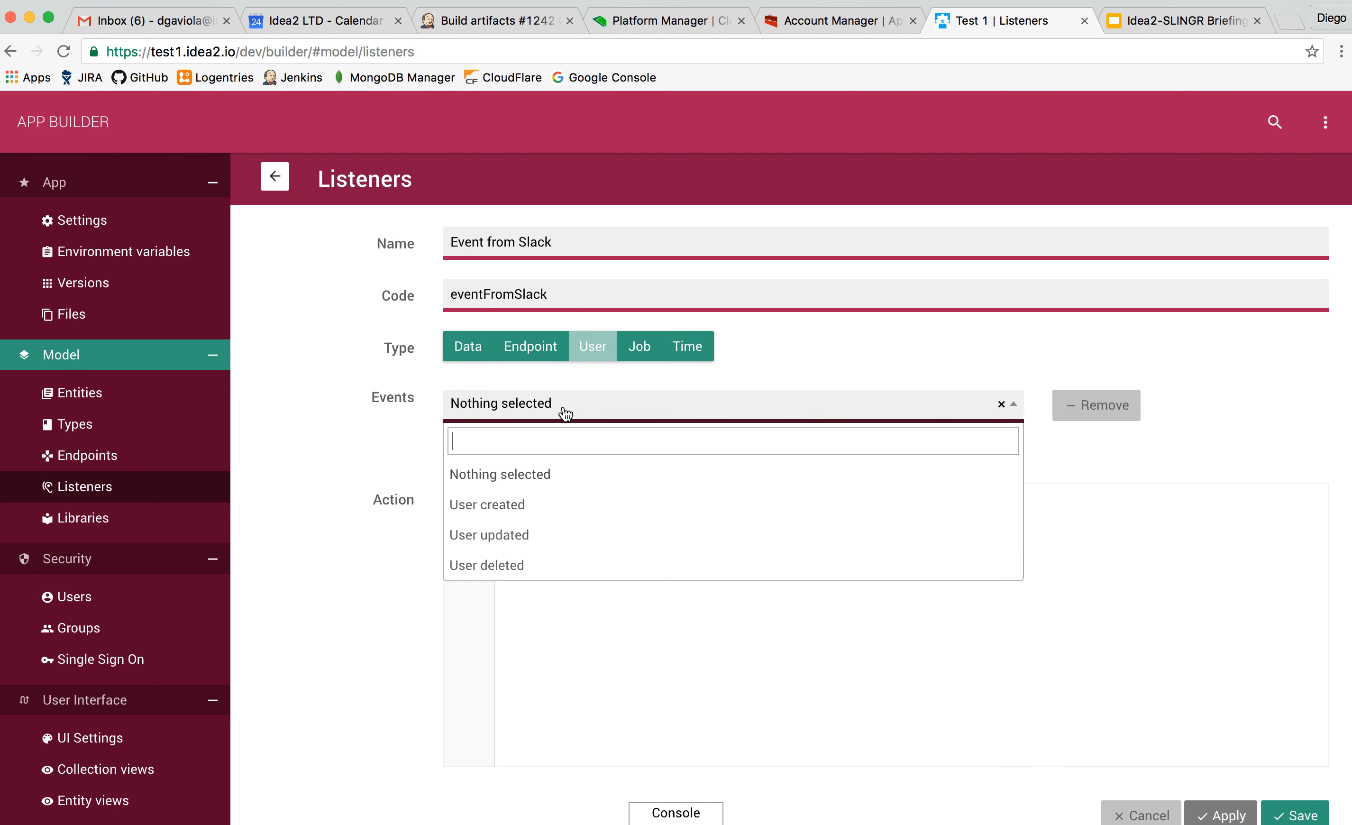
{"action": "left_click", "coordinate": [655, 369]}
Change the listener to the Job type with job type Import data and event Finished.
{"action": "left_click", "coordinate": [638, 355]}
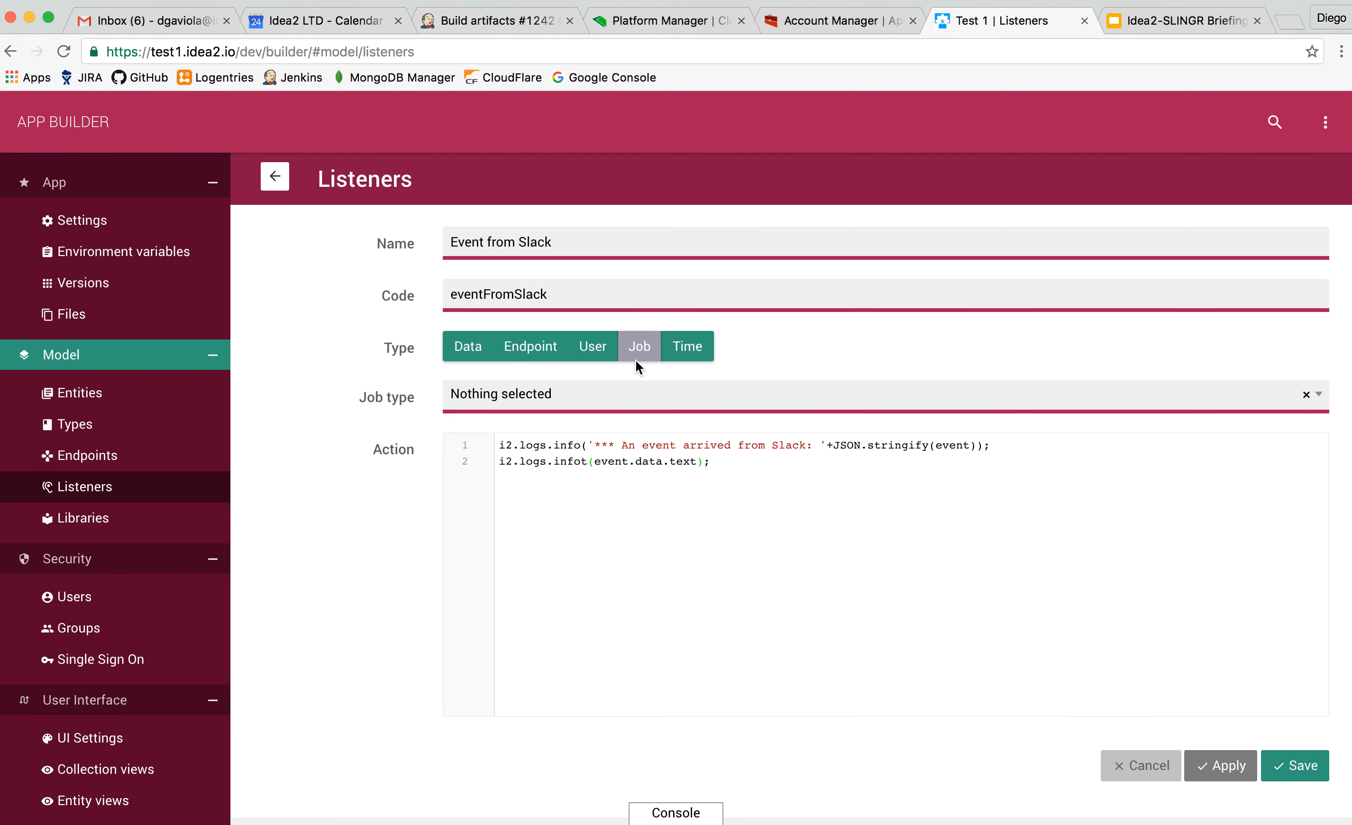
{"action": "left_click", "coordinate": [575, 401]}
{"action": "left_click", "coordinate": [528, 495]}
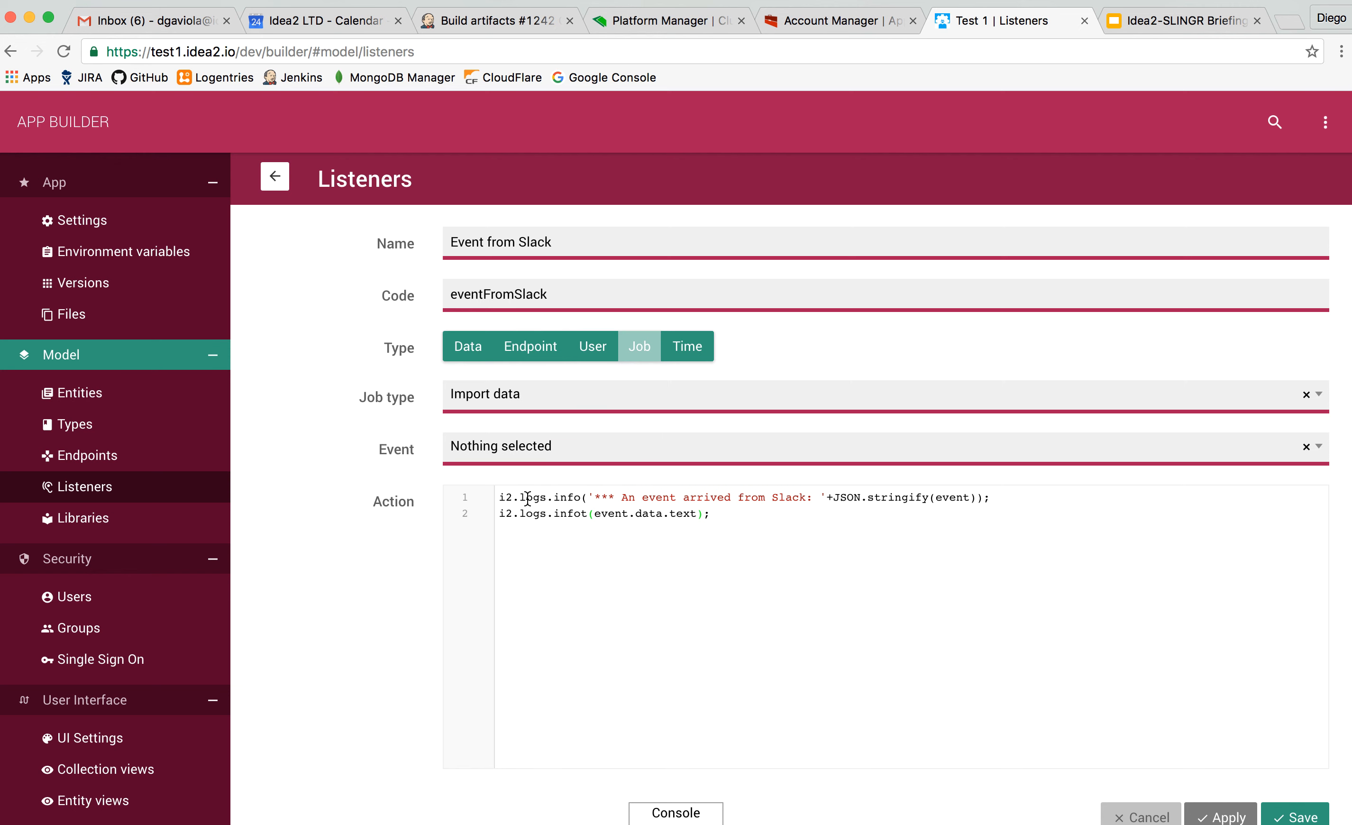
{"action": "left_click", "coordinate": [554, 459]}
{"action": "left_click", "coordinate": [501, 613]}
Switch the listener to the Time type, highlight its schedule expression and return to the listeners list without saving.
{"action": "left_click", "coordinate": [689, 350]}
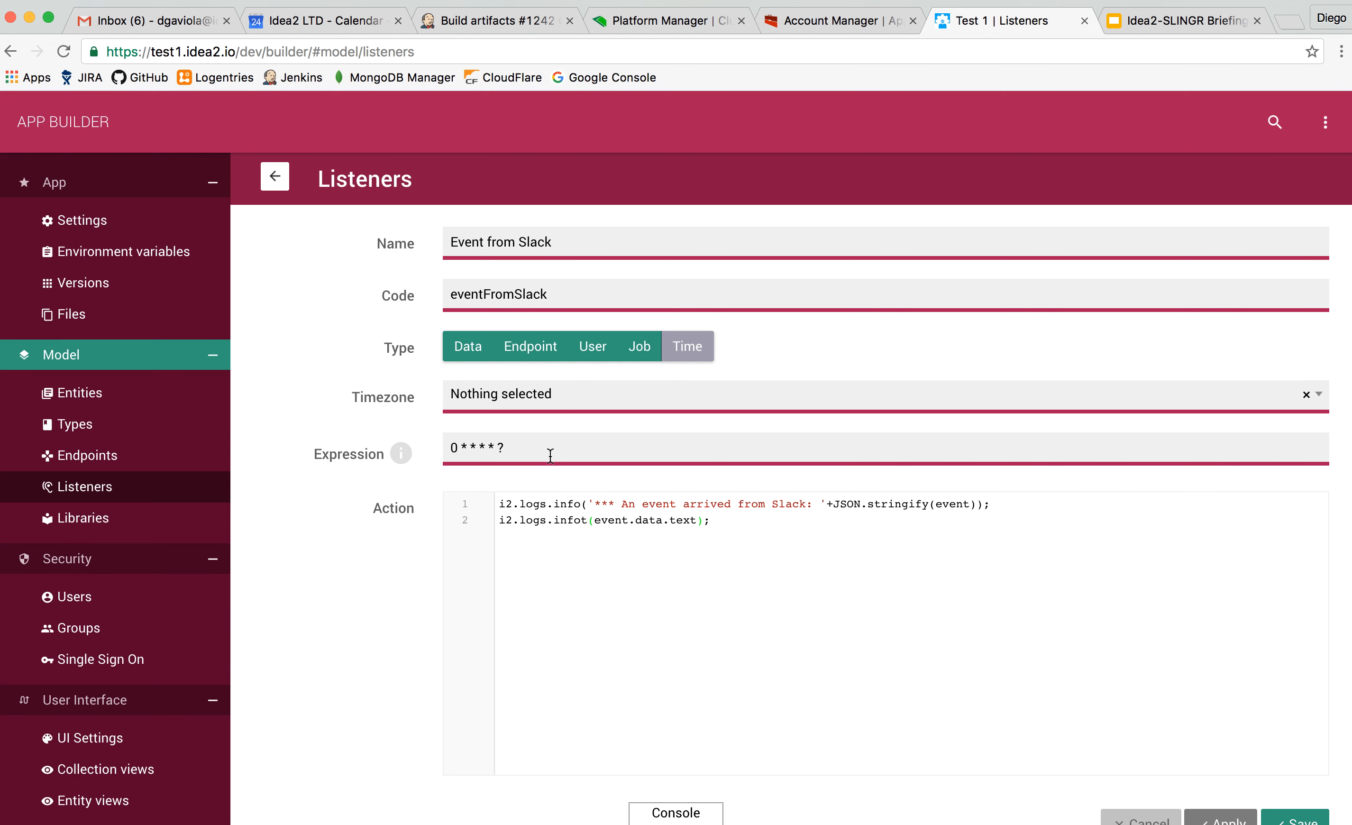
{"action": "left_click_drag", "start_coordinate": [550, 455], "coordinate": [452, 450]}
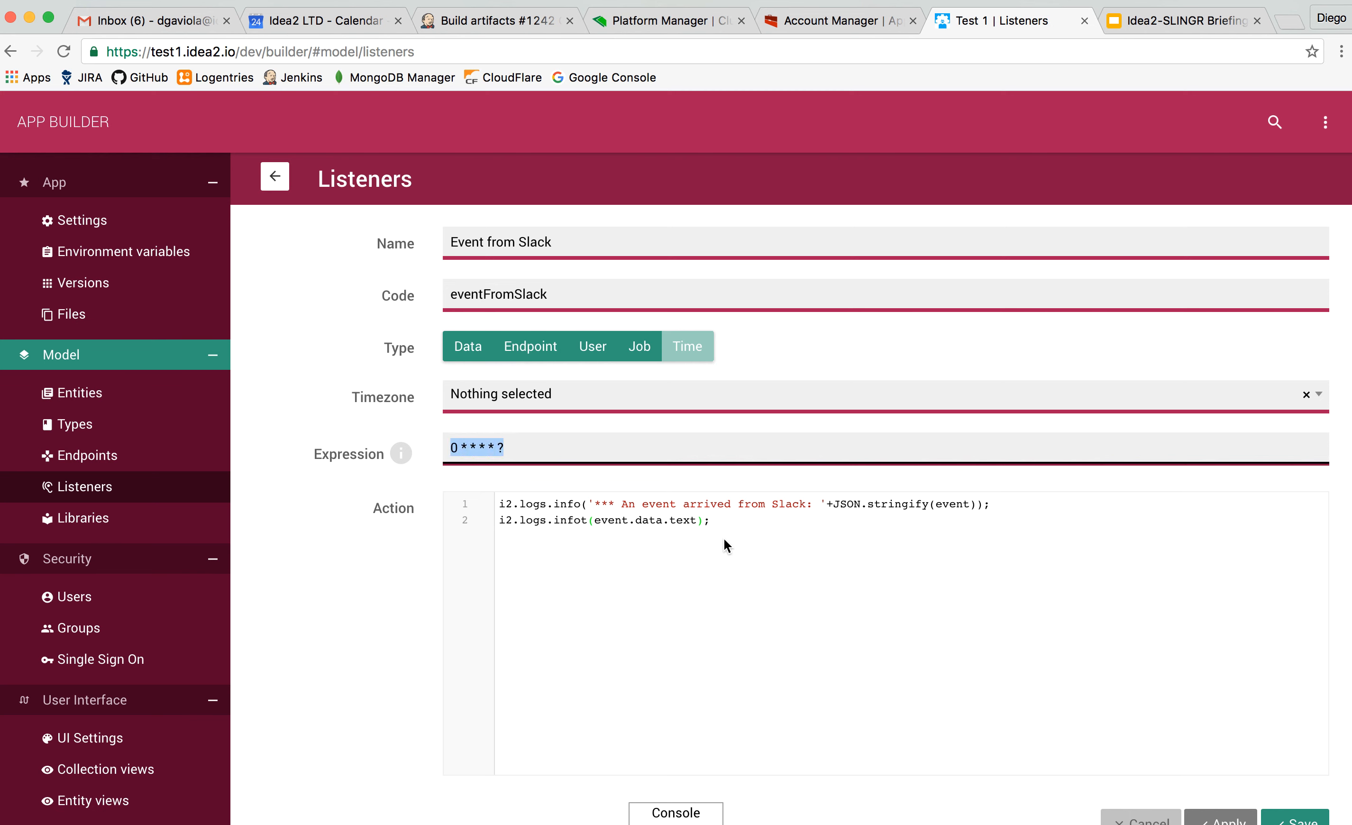
{"action": "left_click", "coordinate": [759, 540]}
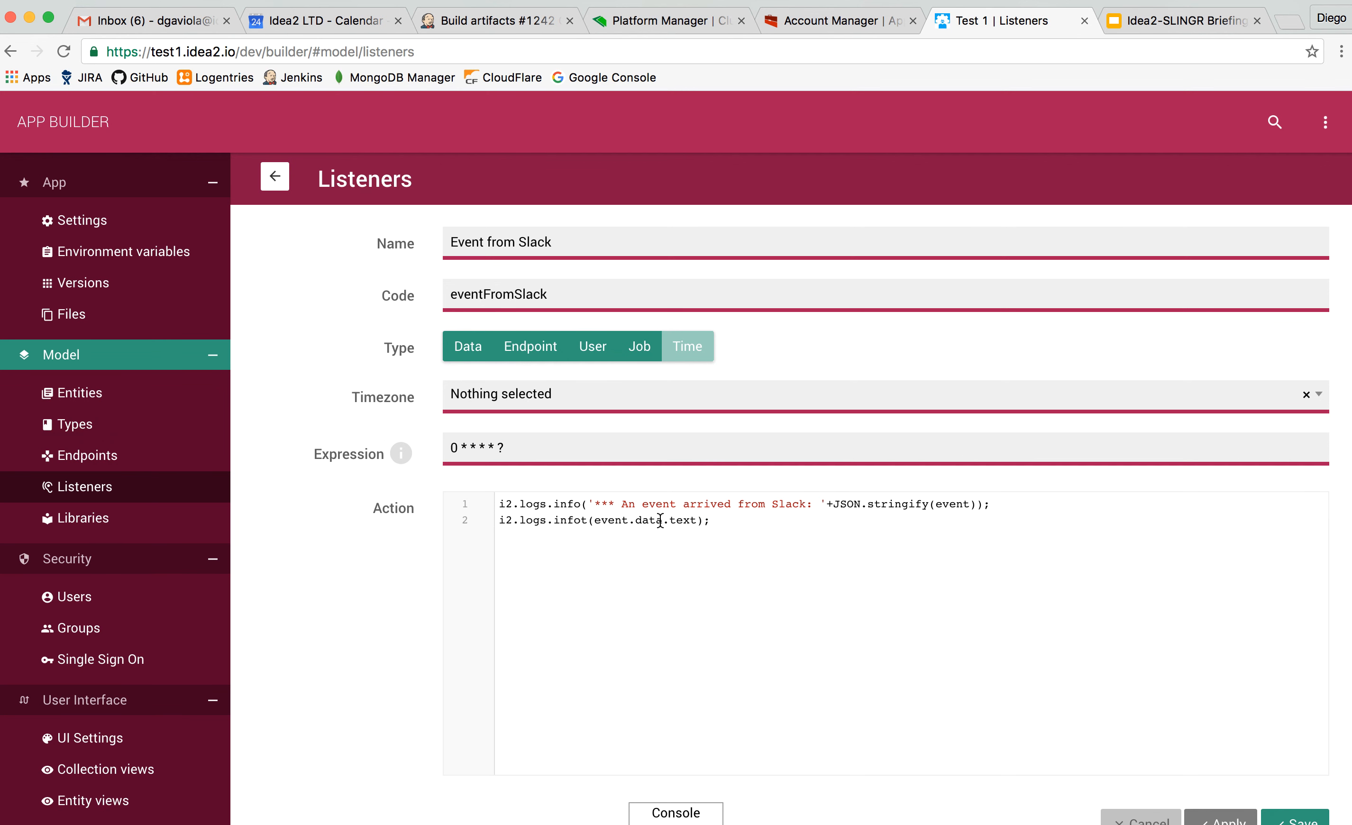
{"action": "scroll", "coordinate": [113, 502], "scroll_direction": "down", "scroll_amount": 1}
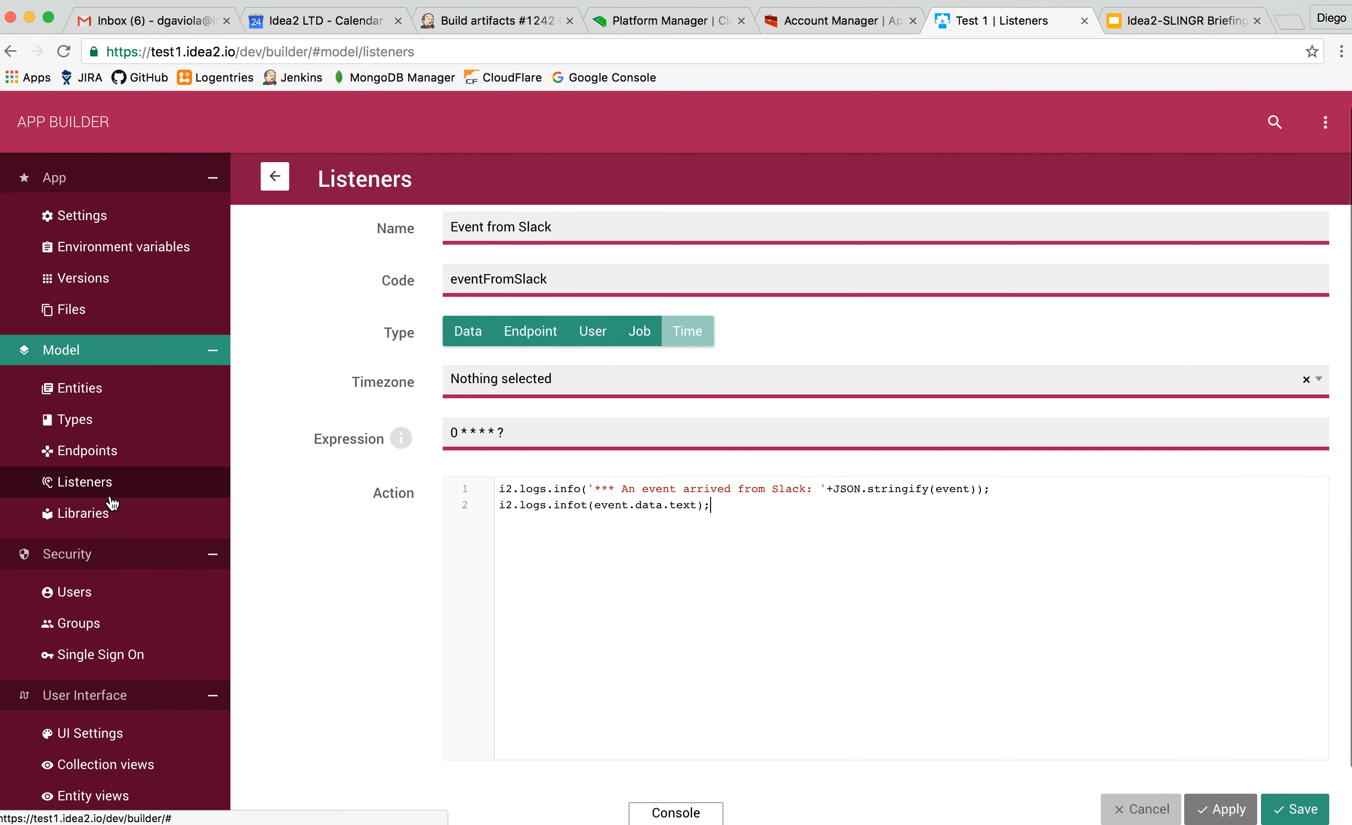
{"action": "left_click", "coordinate": [275, 177]}
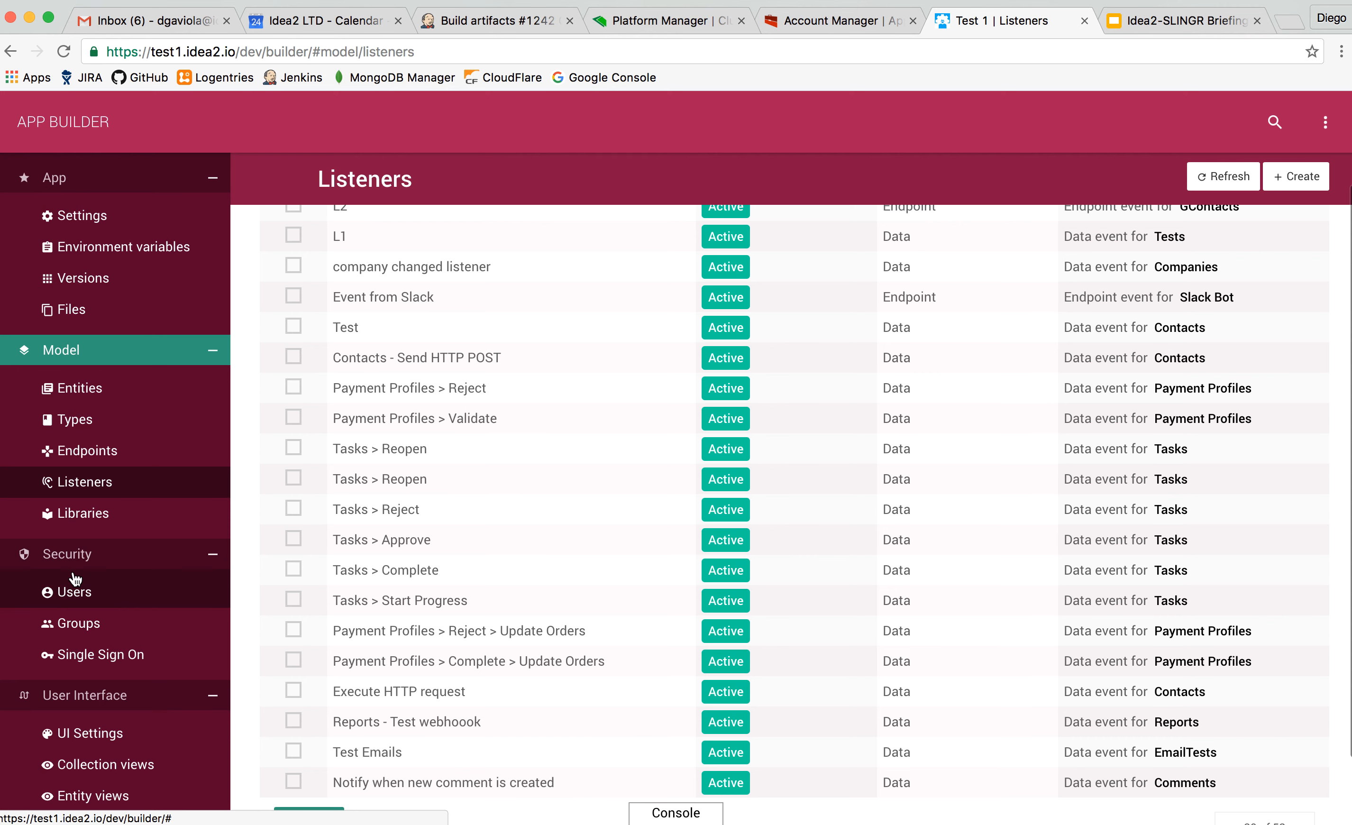
View the app's users list and open the Operations group from the groups list.
{"action": "left_click", "coordinate": [122, 599]}
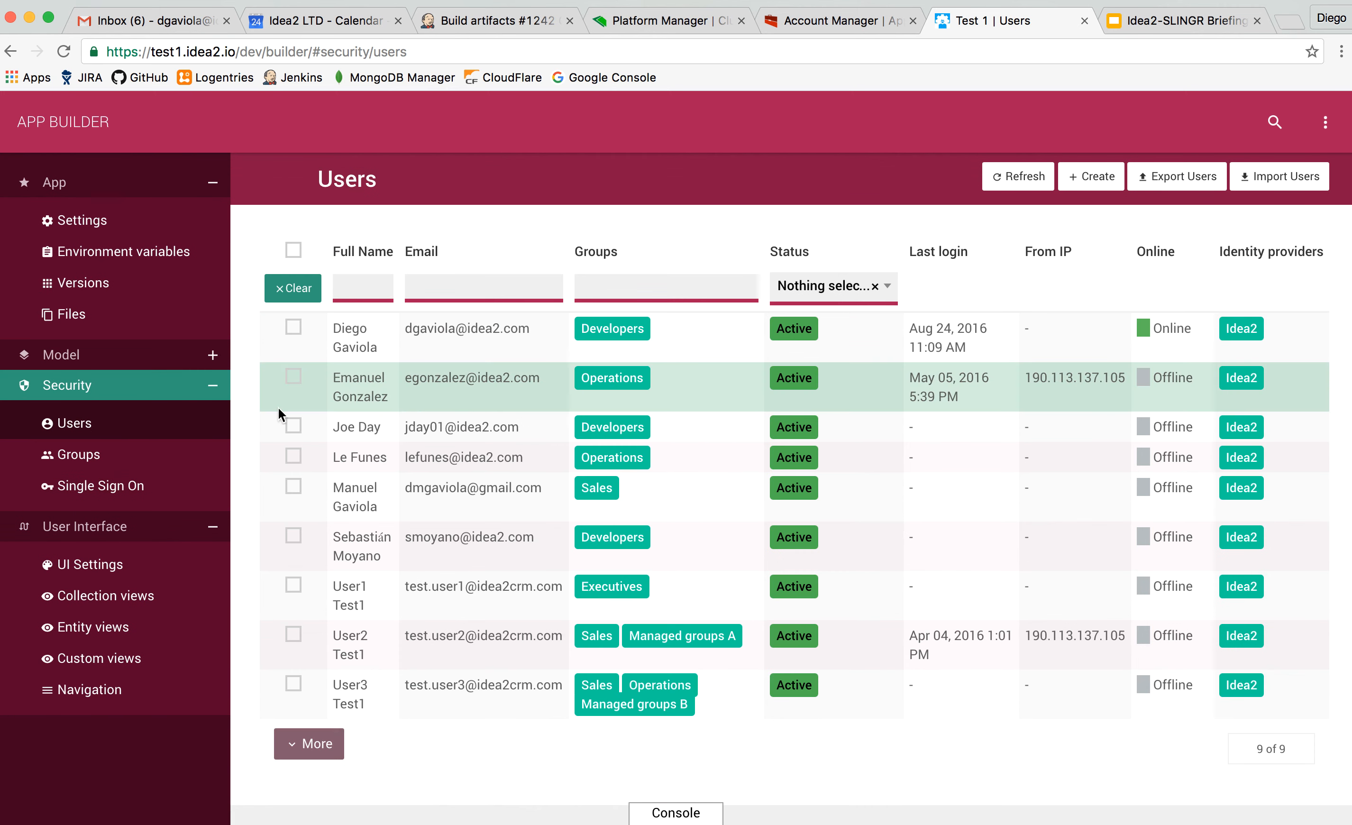
{"action": "left_click", "coordinate": [125, 461]}
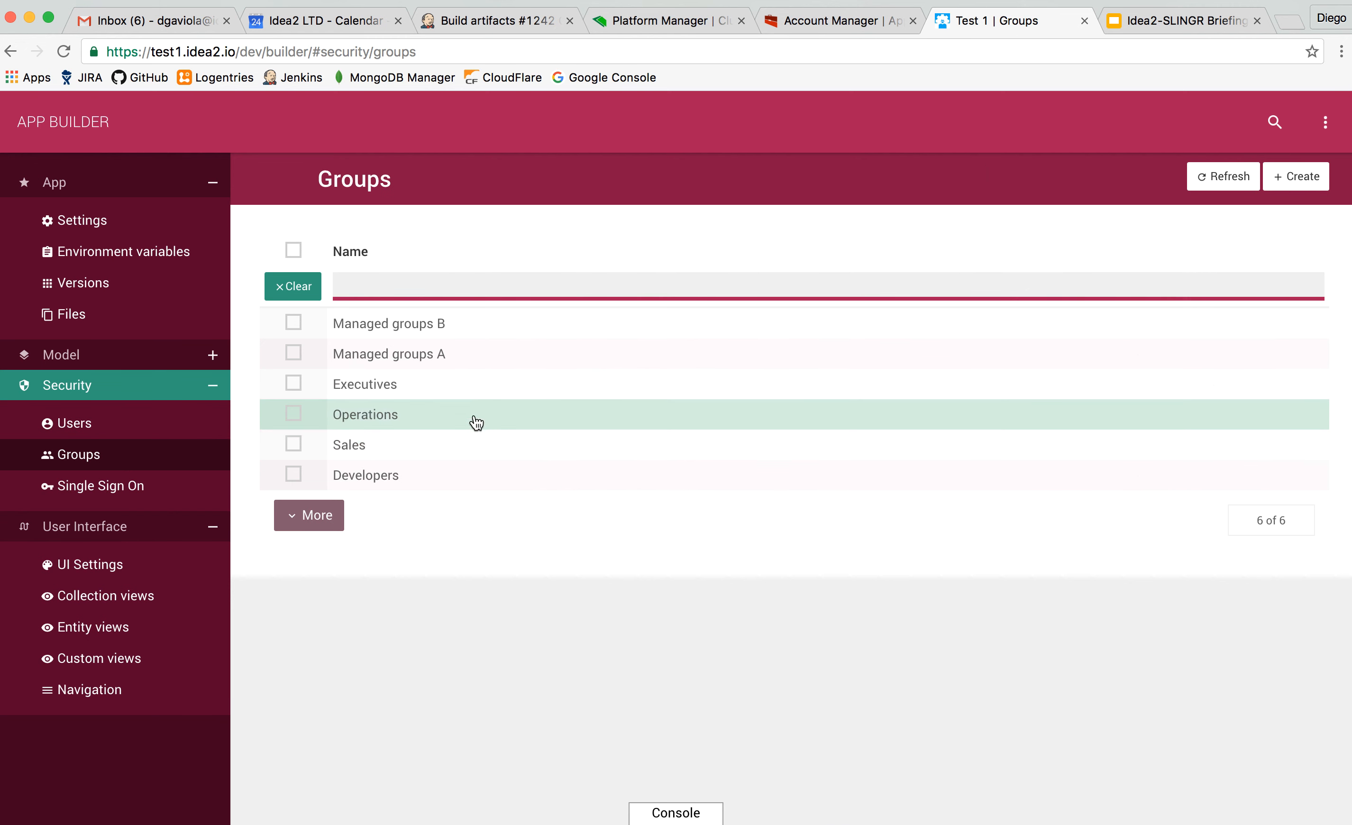
{"action": "left_click", "coordinate": [476, 422]}
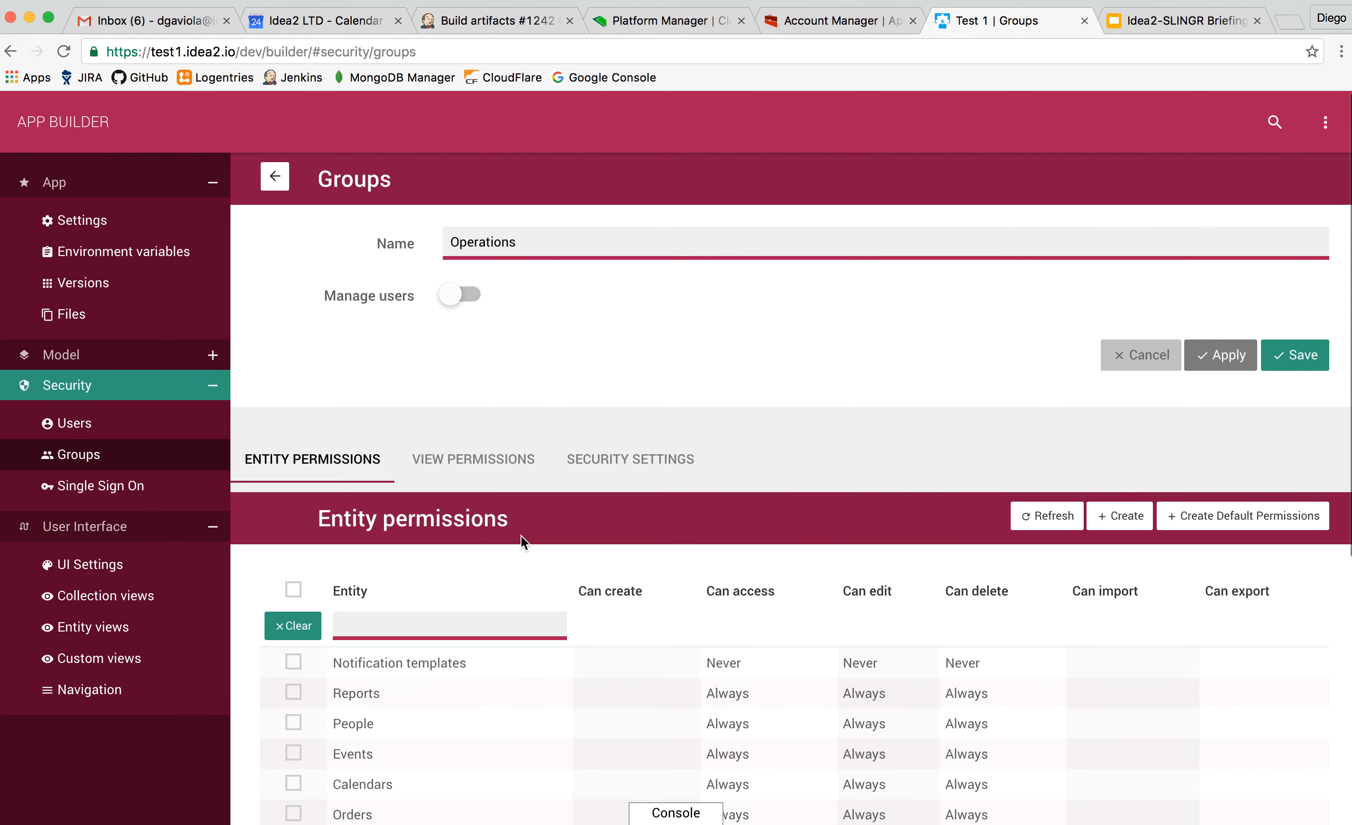
Review the Operations group's permissions across entities and open the Companies entity permission.
{"action": "scroll", "coordinate": [521, 536], "scroll_direction": "down", "scroll_amount": 6}
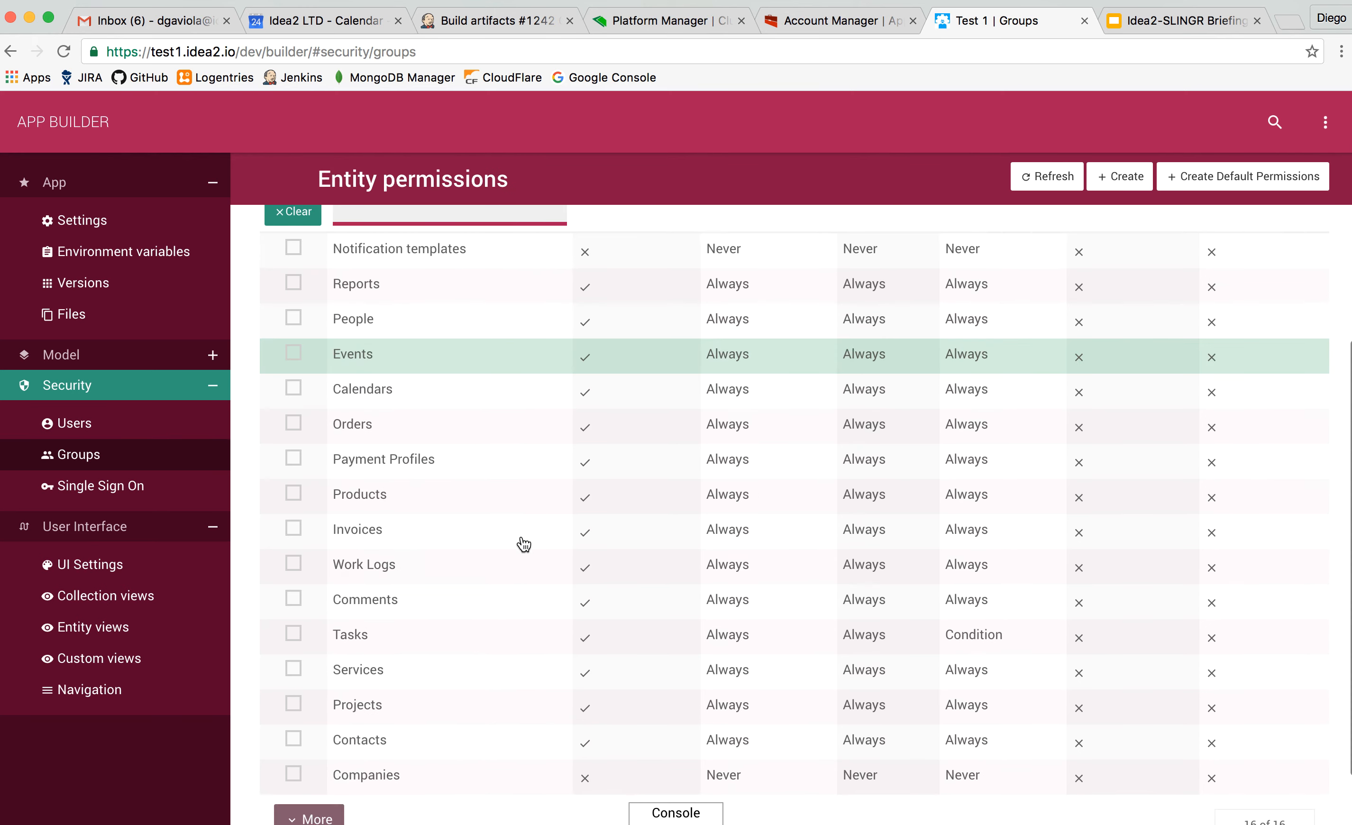
{"action": "scroll", "coordinate": [524, 545], "scroll_direction": "down", "scroll_amount": 1}
{"action": "scroll", "coordinate": [524, 544], "scroll_direction": "up", "scroll_amount": 4}
{"action": "scroll", "coordinate": [523, 544], "scroll_direction": "down", "scroll_amount": 4}
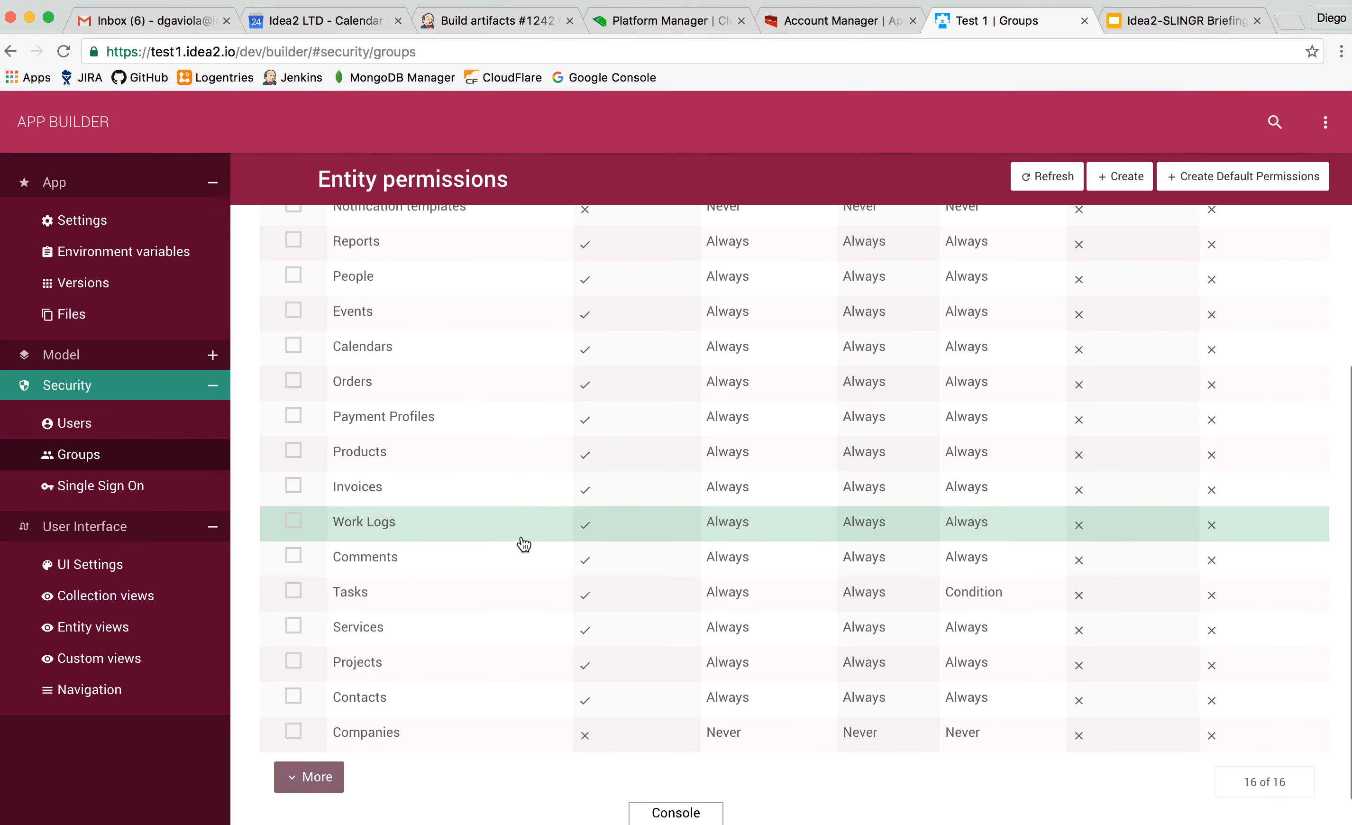
{"action": "scroll", "coordinate": [524, 545], "scroll_direction": "up", "scroll_amount": 3}
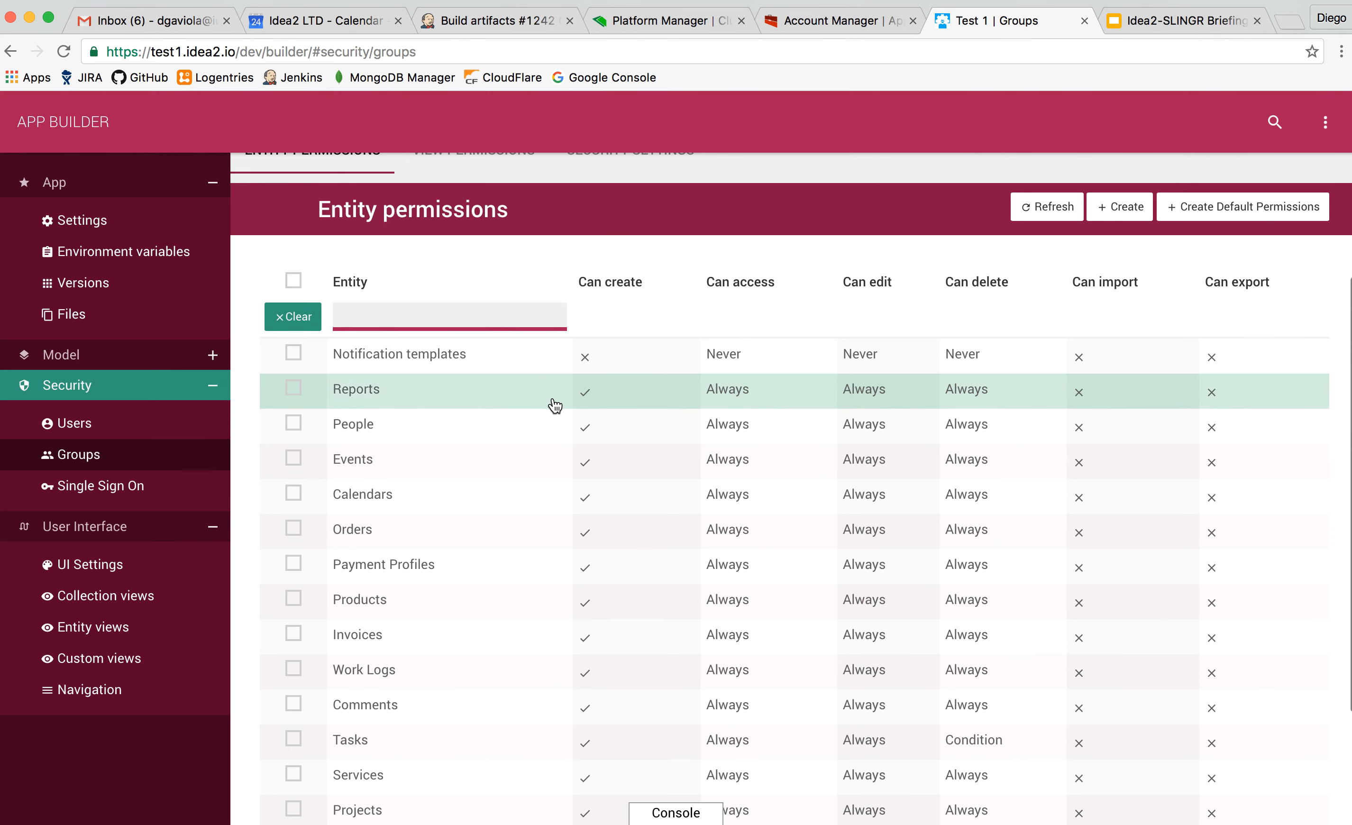
{"action": "scroll", "coordinate": [538, 510], "scroll_direction": "down", "scroll_amount": 4}
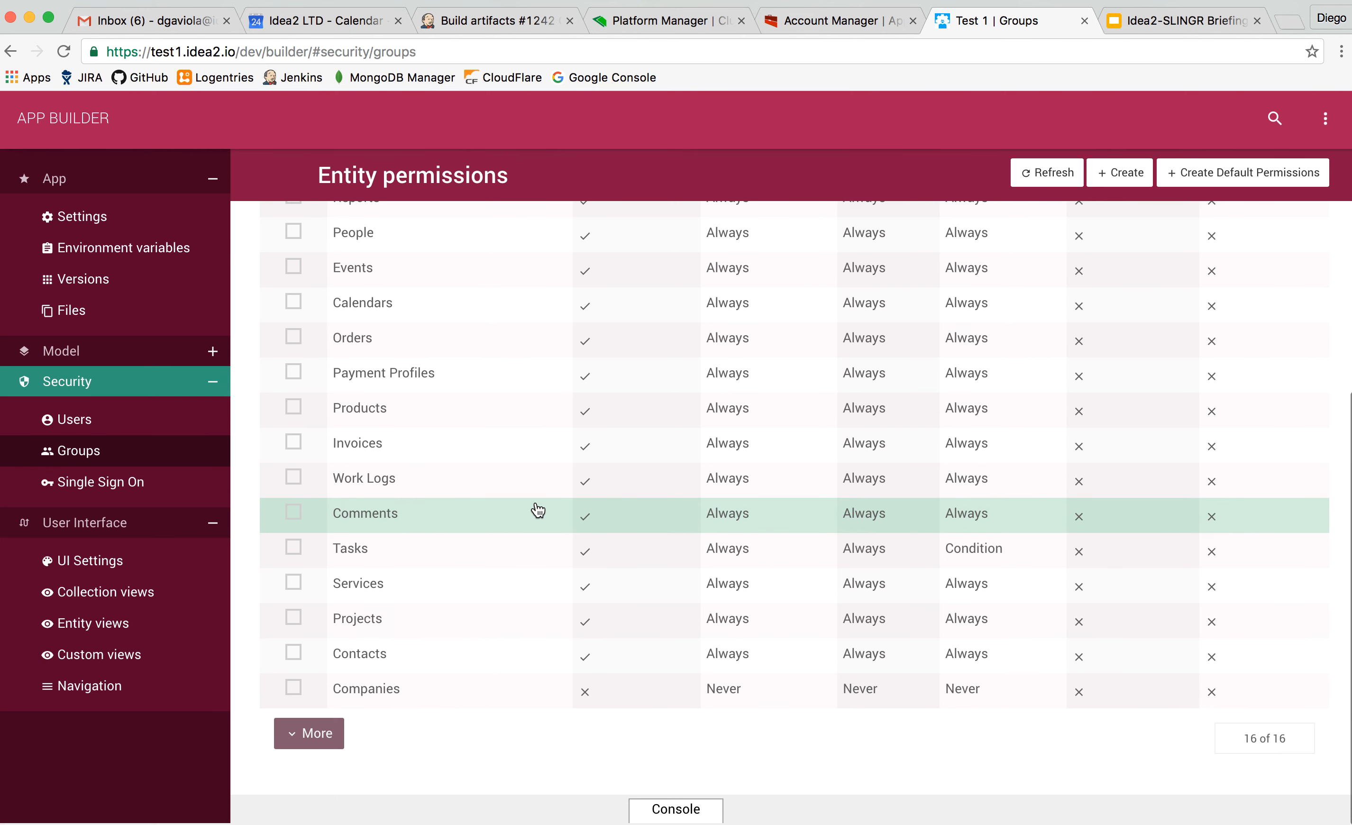
{"action": "left_click", "coordinate": [490, 688]}
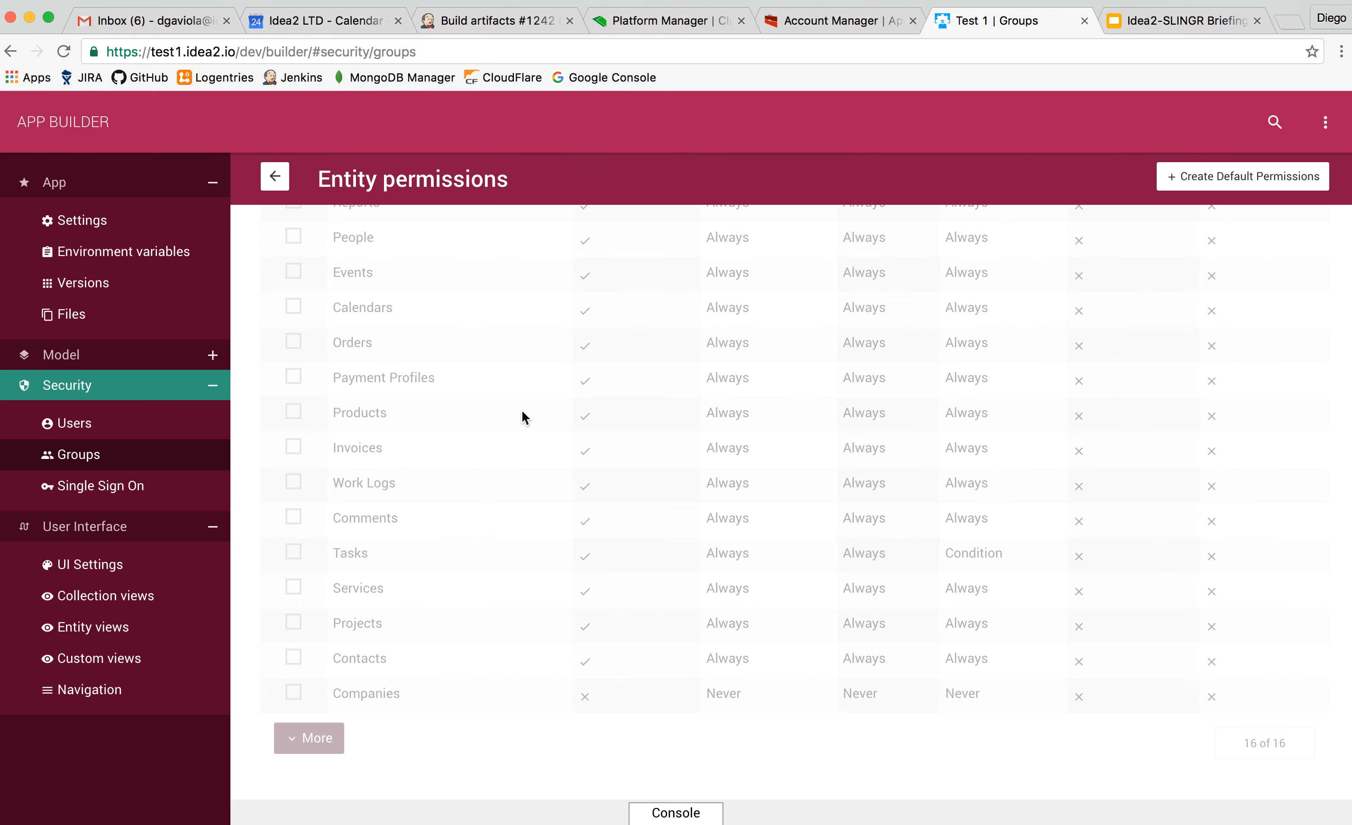
{"action": "scroll", "coordinate": [461, 552], "scroll_direction": "up", "scroll_amount": 8}
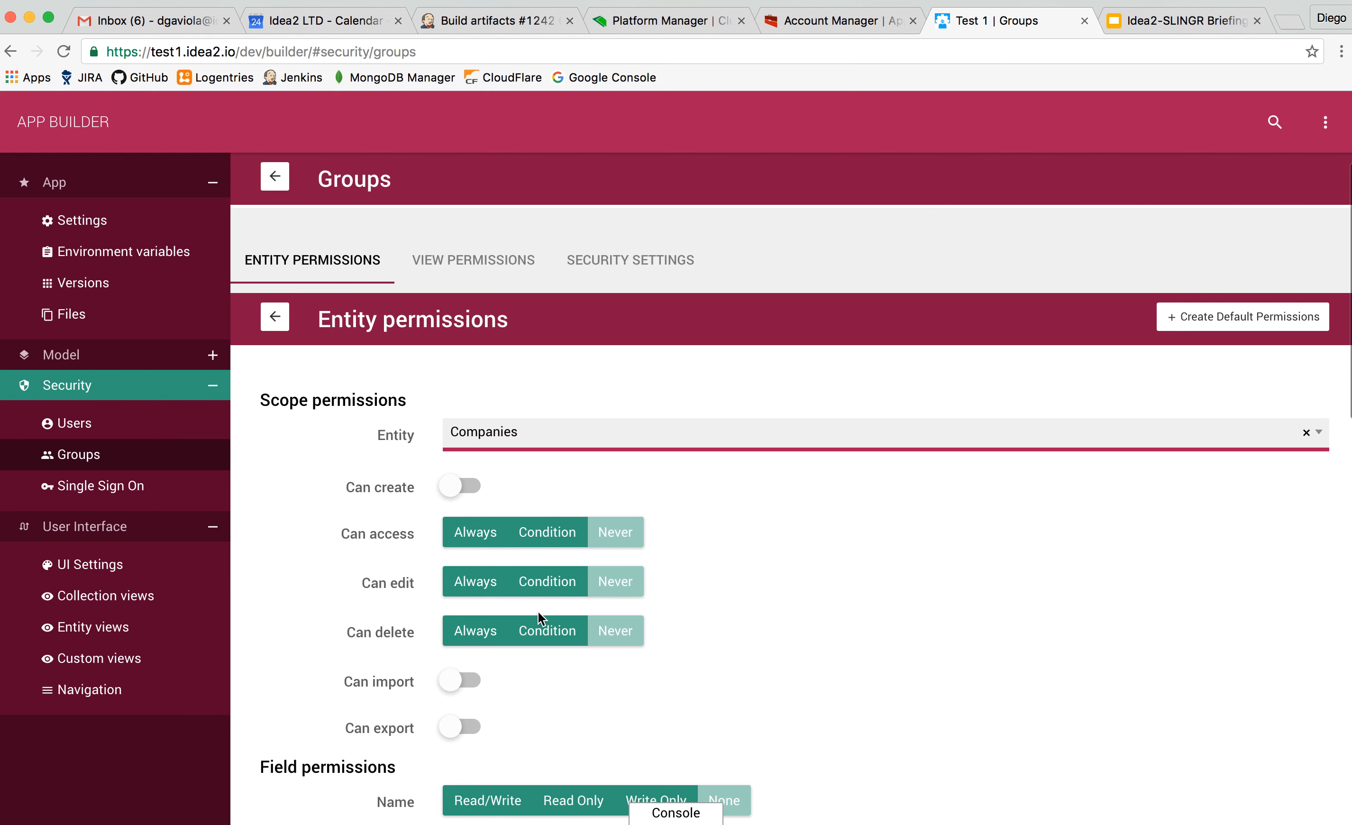
Set Can access for Companies to Condition and add a new filter rule.
{"action": "left_click", "coordinate": [566, 541]}
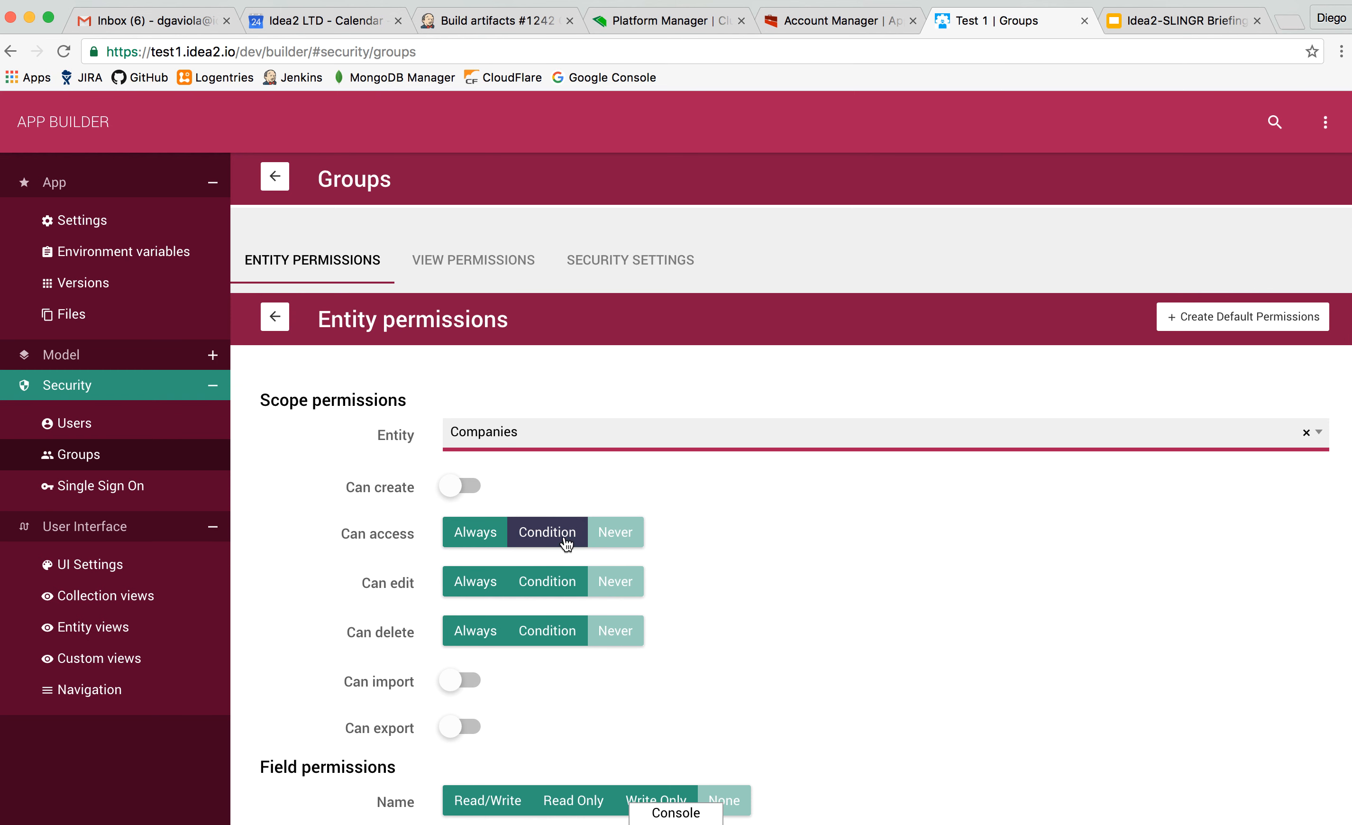
{"action": "left_click", "coordinate": [566, 542]}
{"action": "left_click", "coordinate": [496, 572]}
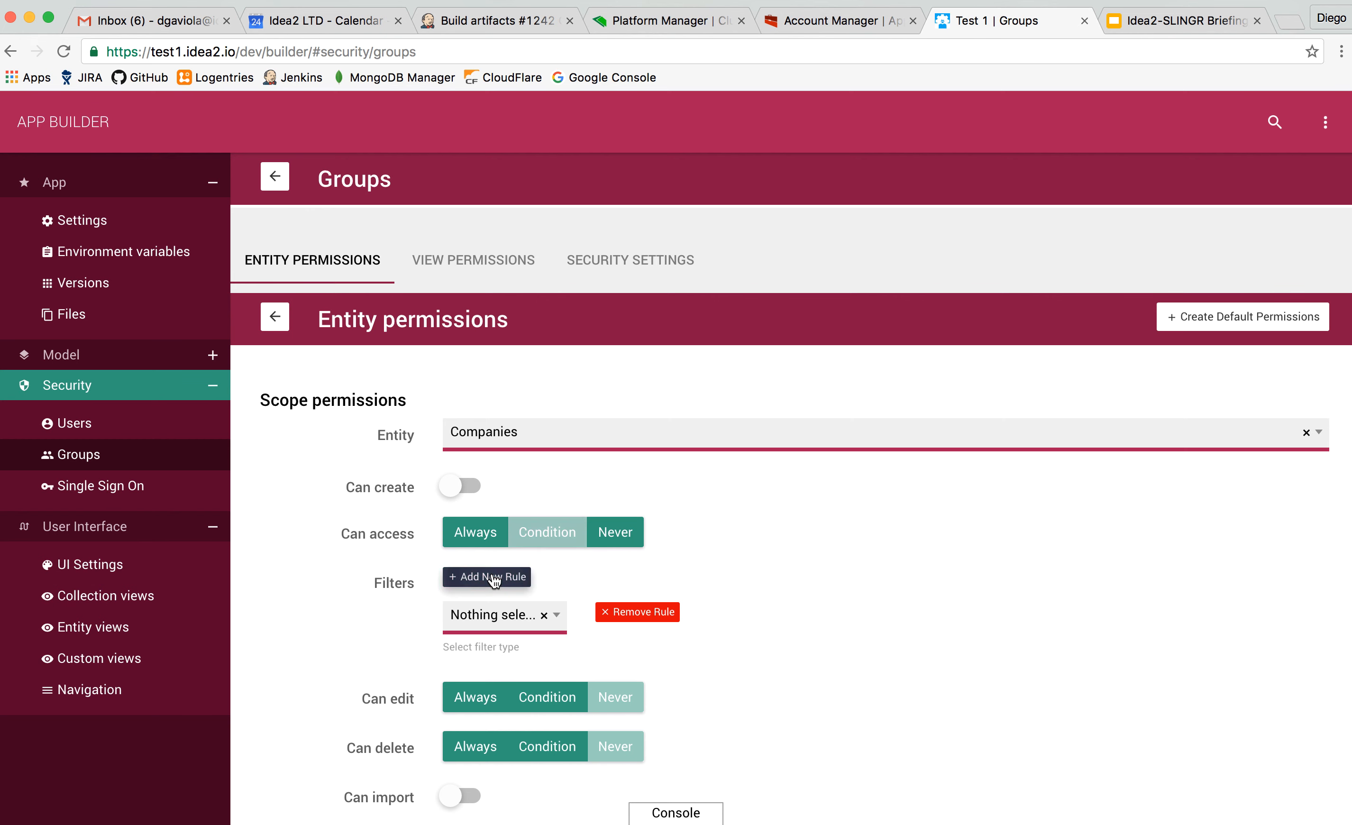
Configure the access filter rule as By values, with the Type field equal to Type 1.
{"action": "left_click", "coordinate": [527, 623]}
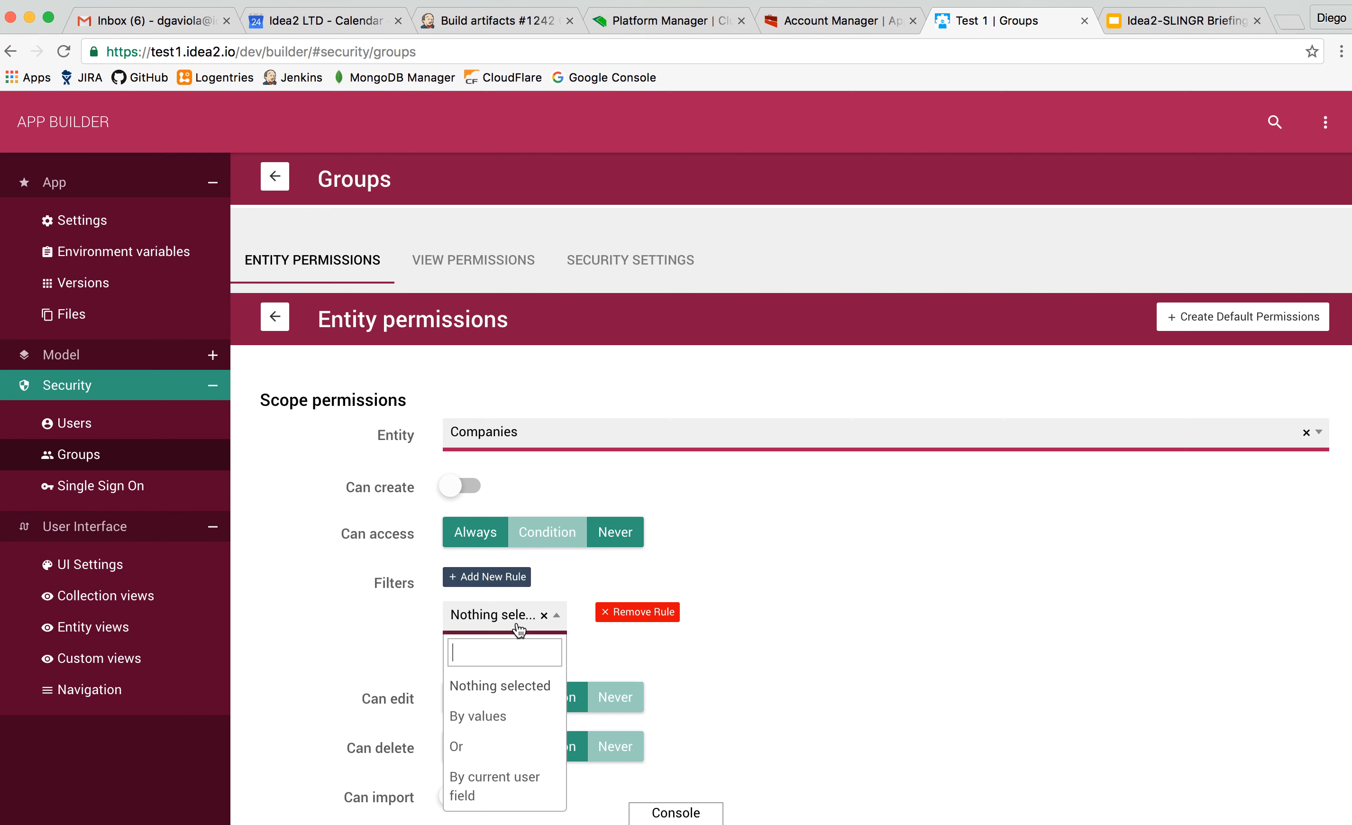
{"action": "left_click", "coordinate": [498, 716]}
{"action": "left_click", "coordinate": [728, 616]}
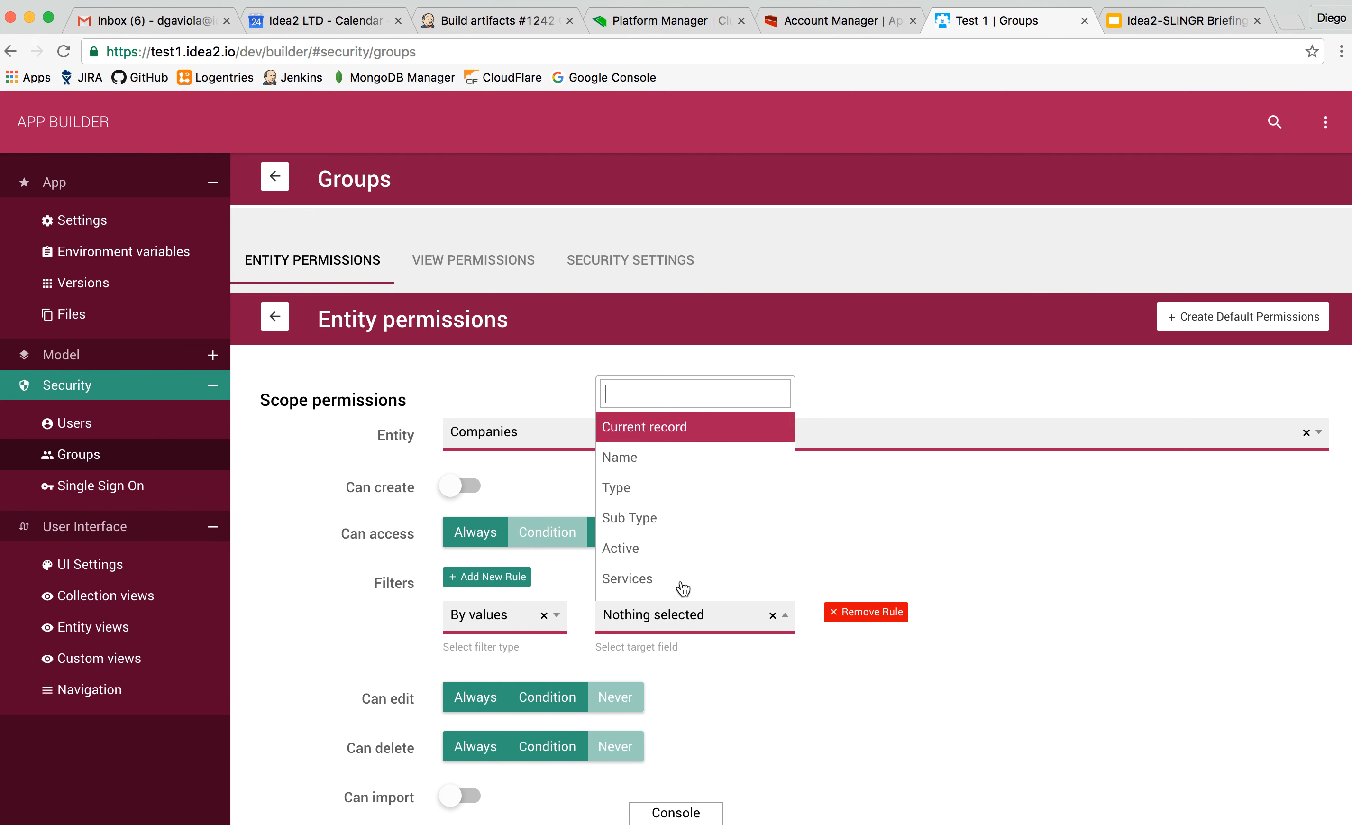
{"action": "left_click", "coordinate": [682, 490]}
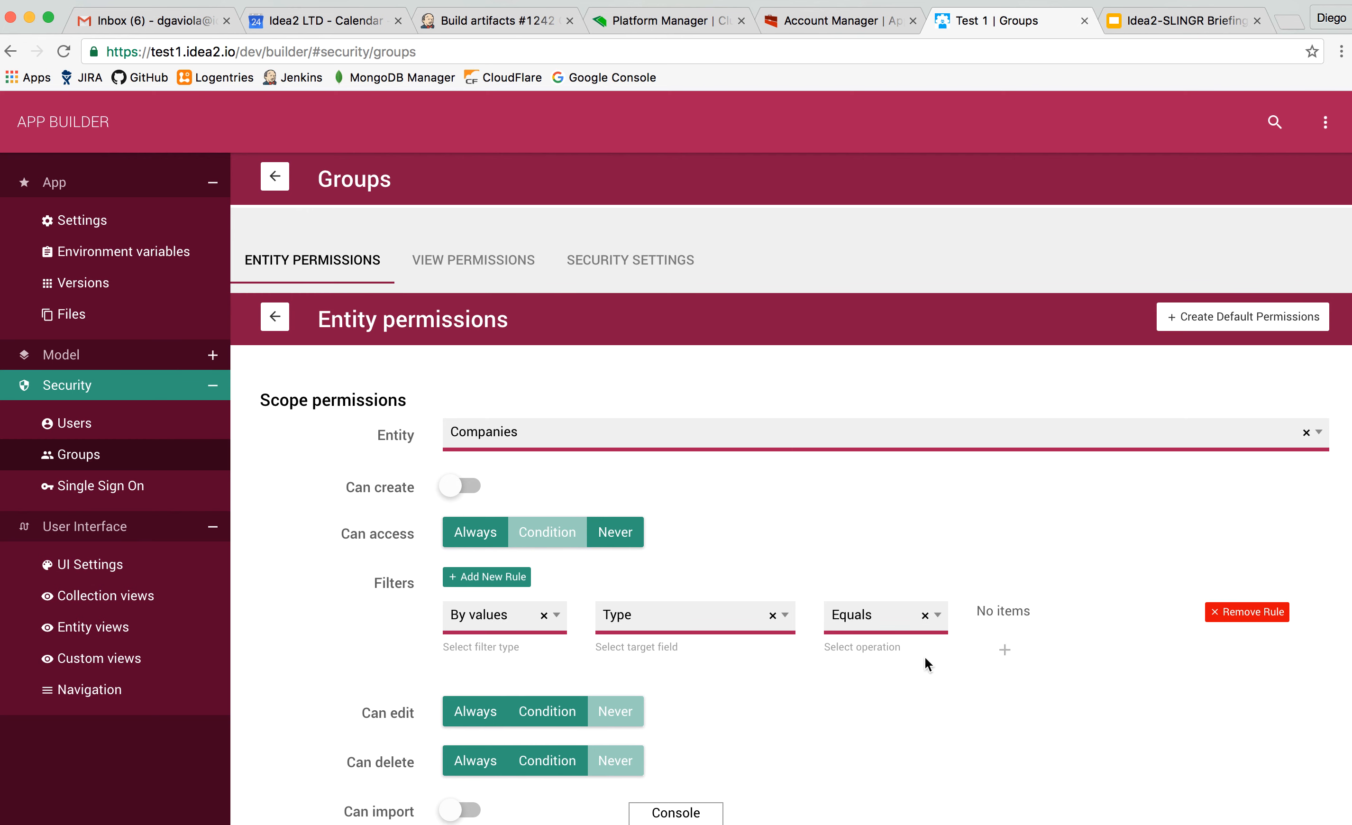
{"action": "left_click", "coordinate": [1003, 642]}
{"action": "left_click", "coordinate": [1011, 613]}
{"action": "left_click", "coordinate": [1005, 713]}
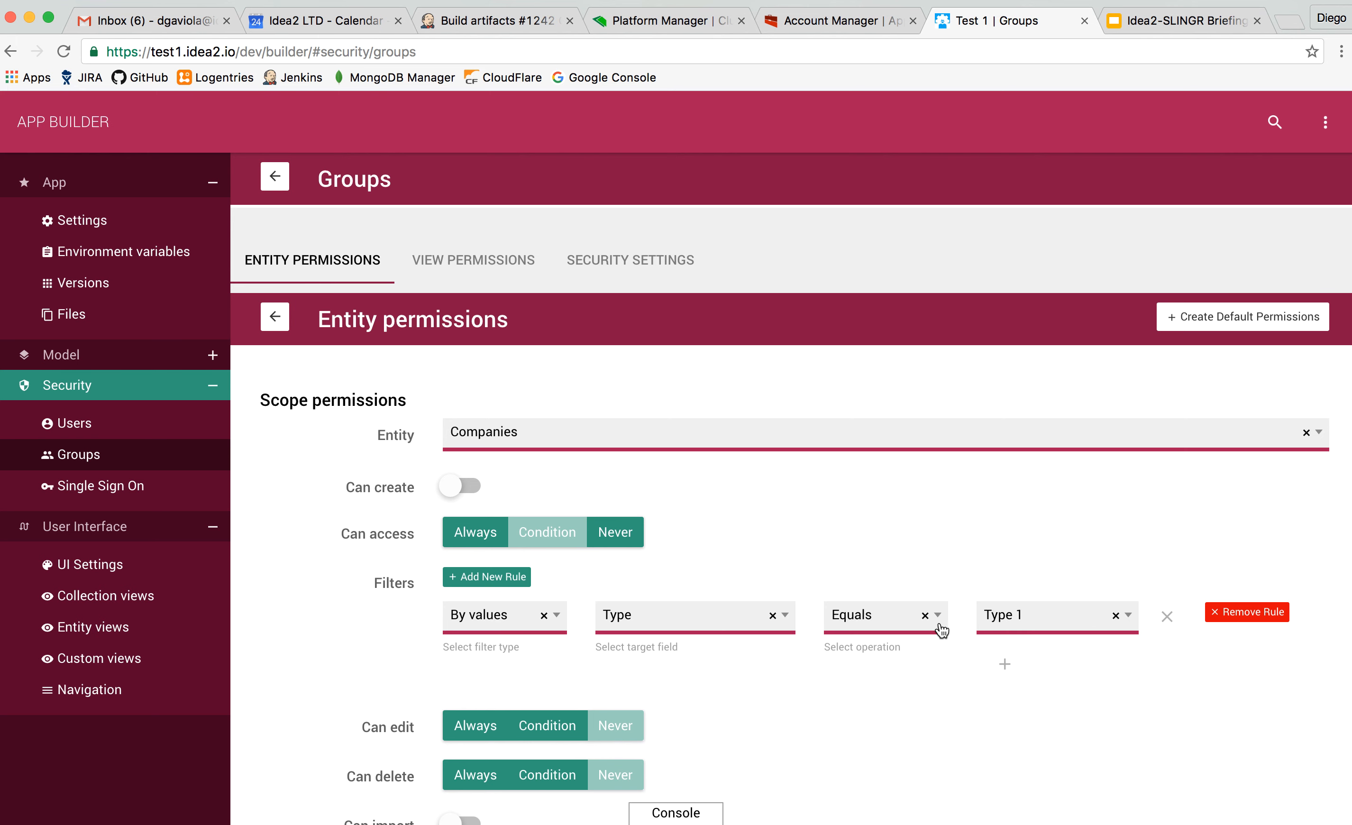
Review the scope, field and action permissions of the Operations group's Companies entity permission.
{"action": "scroll", "coordinate": [879, 571], "scroll_direction": "down", "scroll_amount": 5}
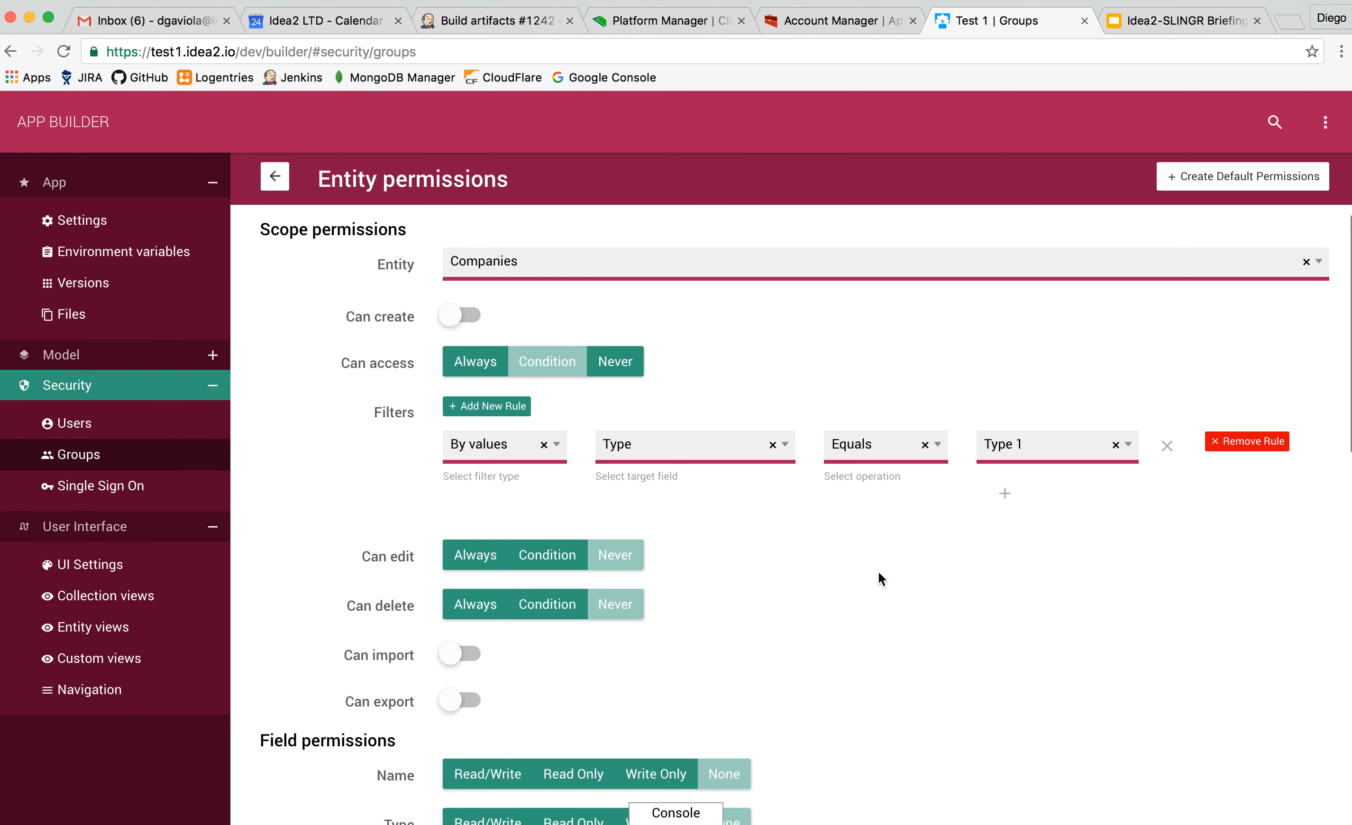
{"action": "scroll", "coordinate": [879, 572], "scroll_direction": "up", "scroll_amount": 4}
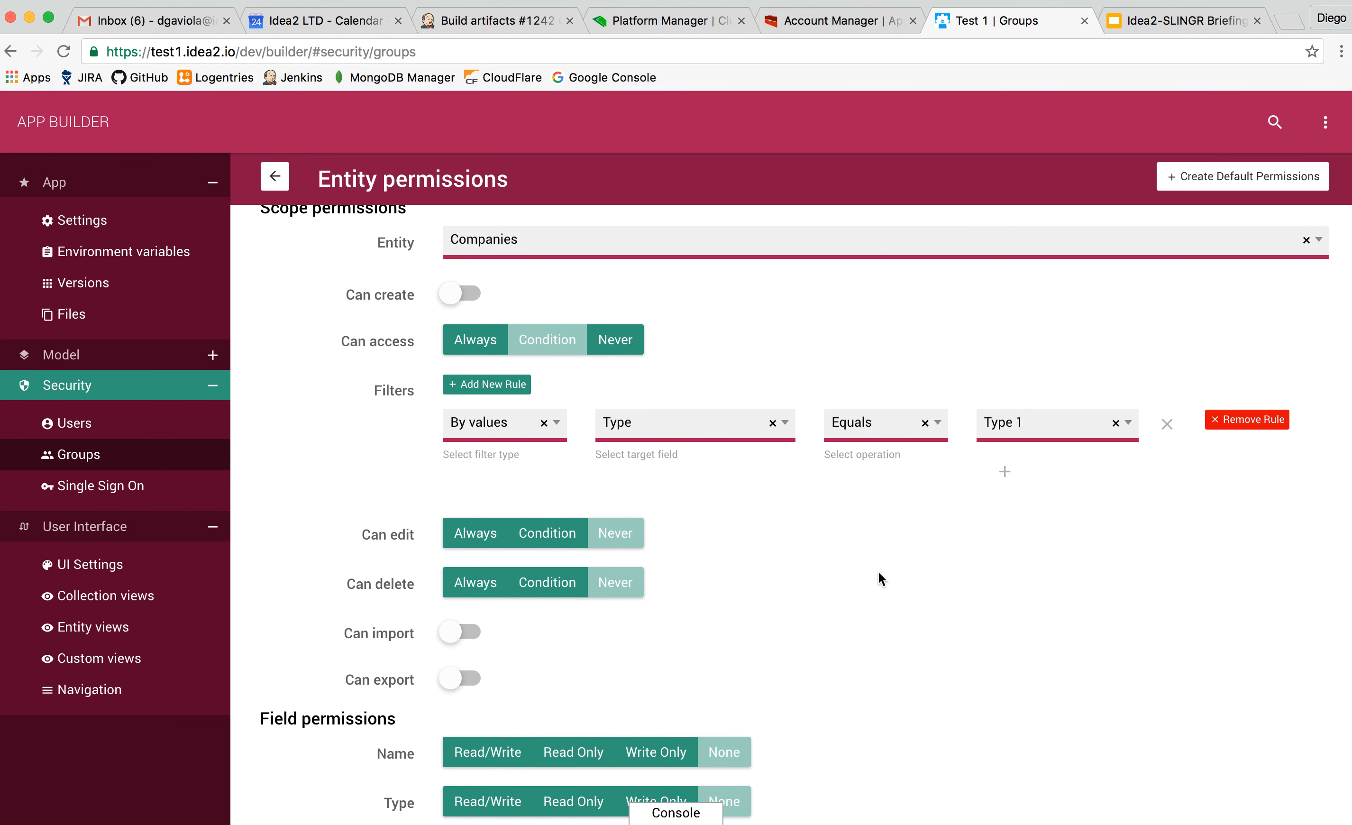
{"action": "scroll", "coordinate": [878, 572], "scroll_direction": "down", "scroll_amount": 1}
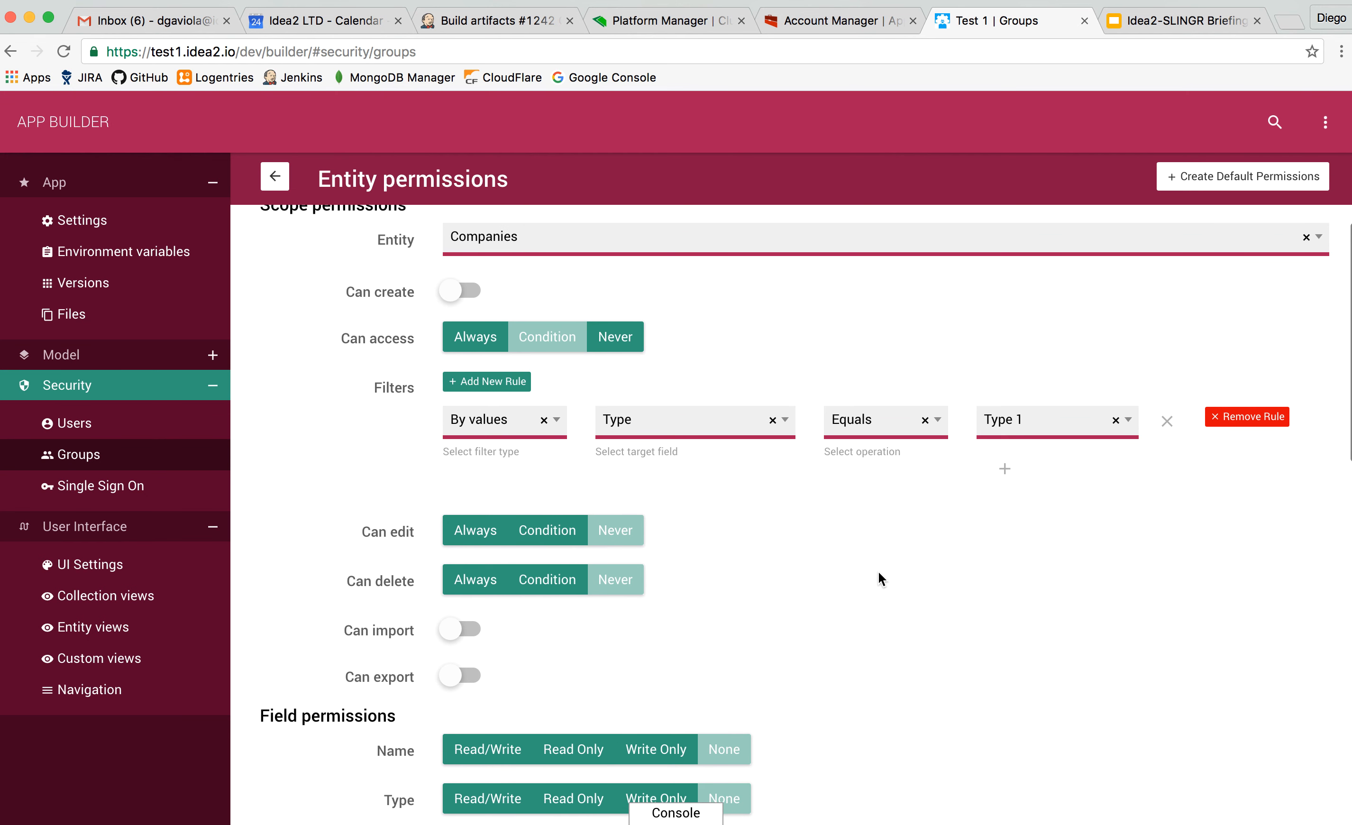
{"action": "scroll", "coordinate": [879, 572], "scroll_direction": "down", "scroll_amount": 10}
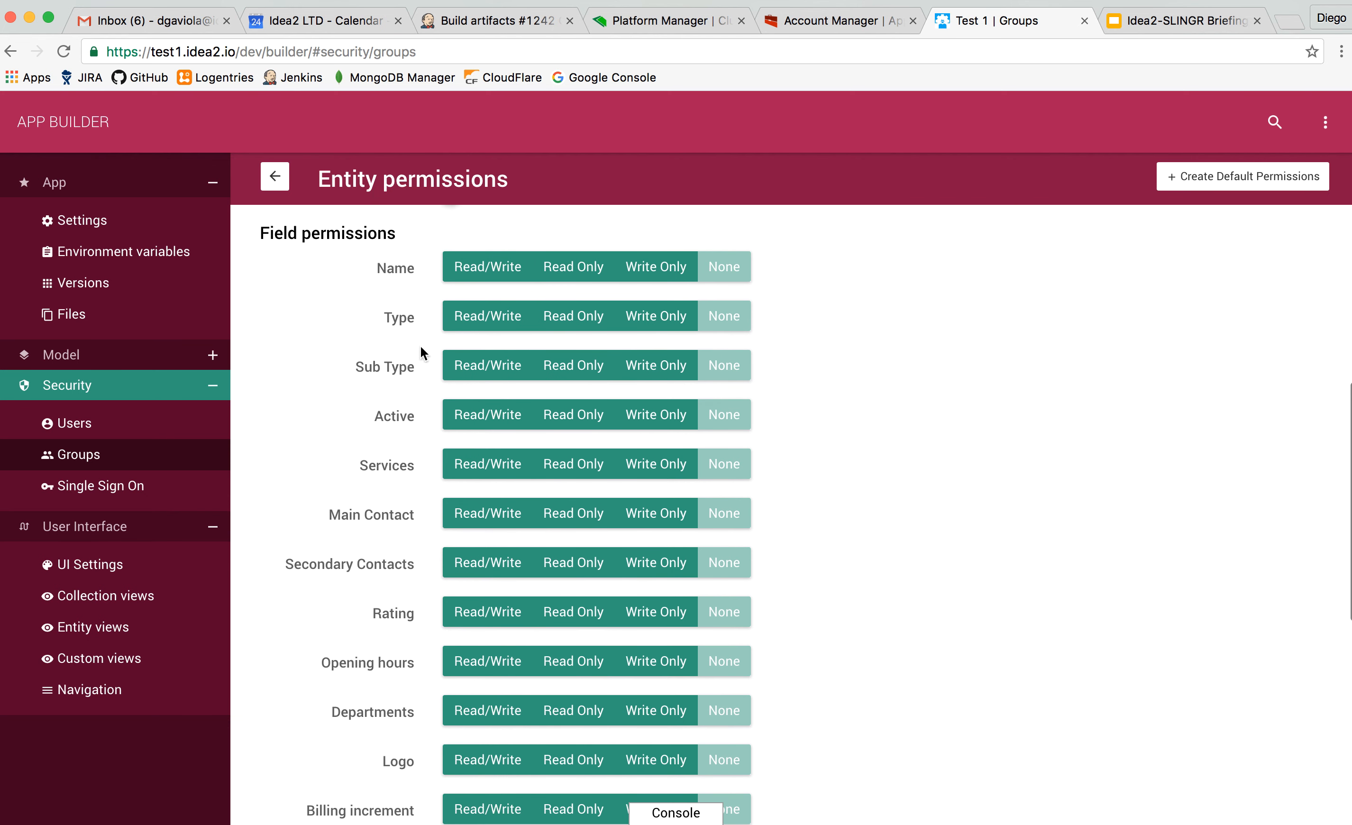
{"action": "scroll", "coordinate": [422, 451], "scroll_direction": "down", "scroll_amount": 6}
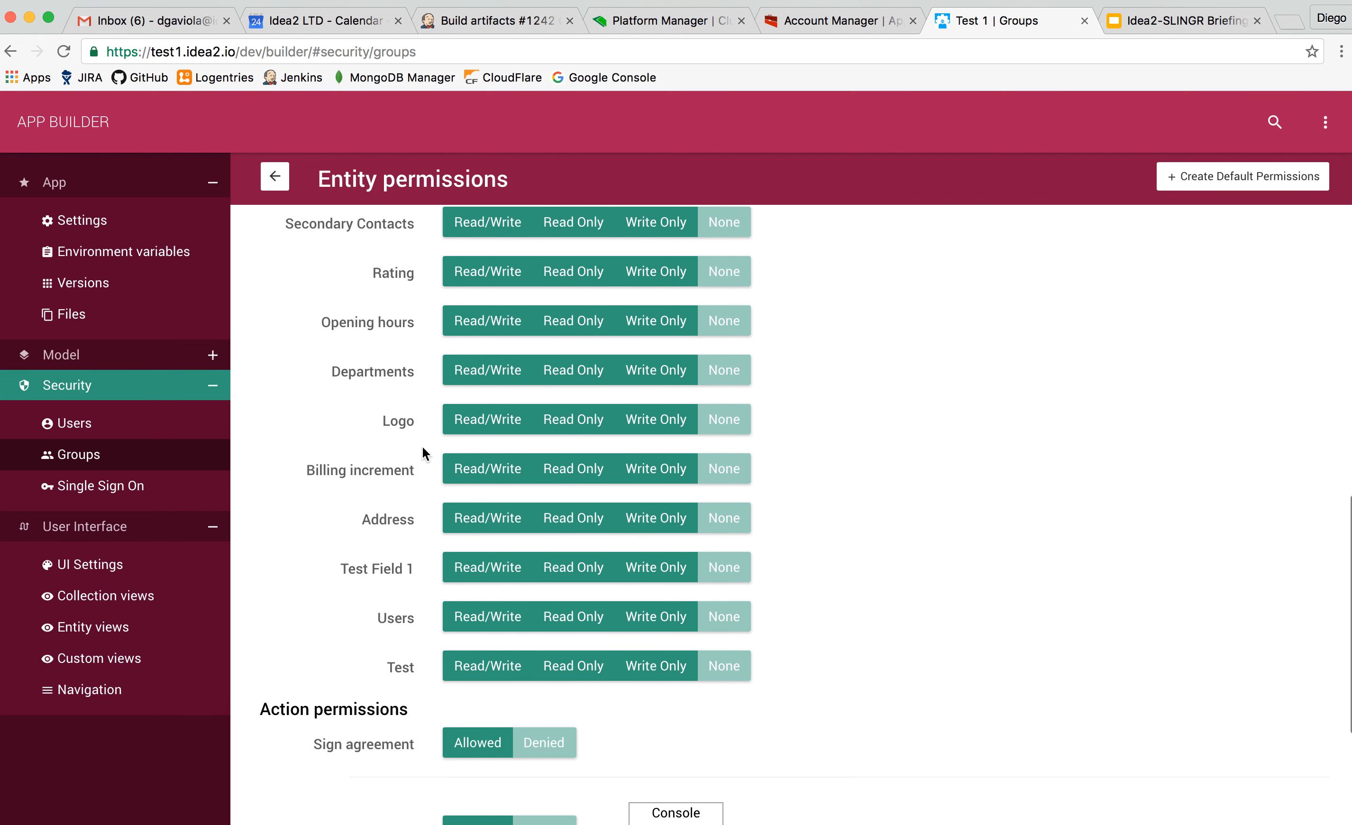
{"action": "scroll", "coordinate": [423, 447], "scroll_direction": "down", "scroll_amount": 5}
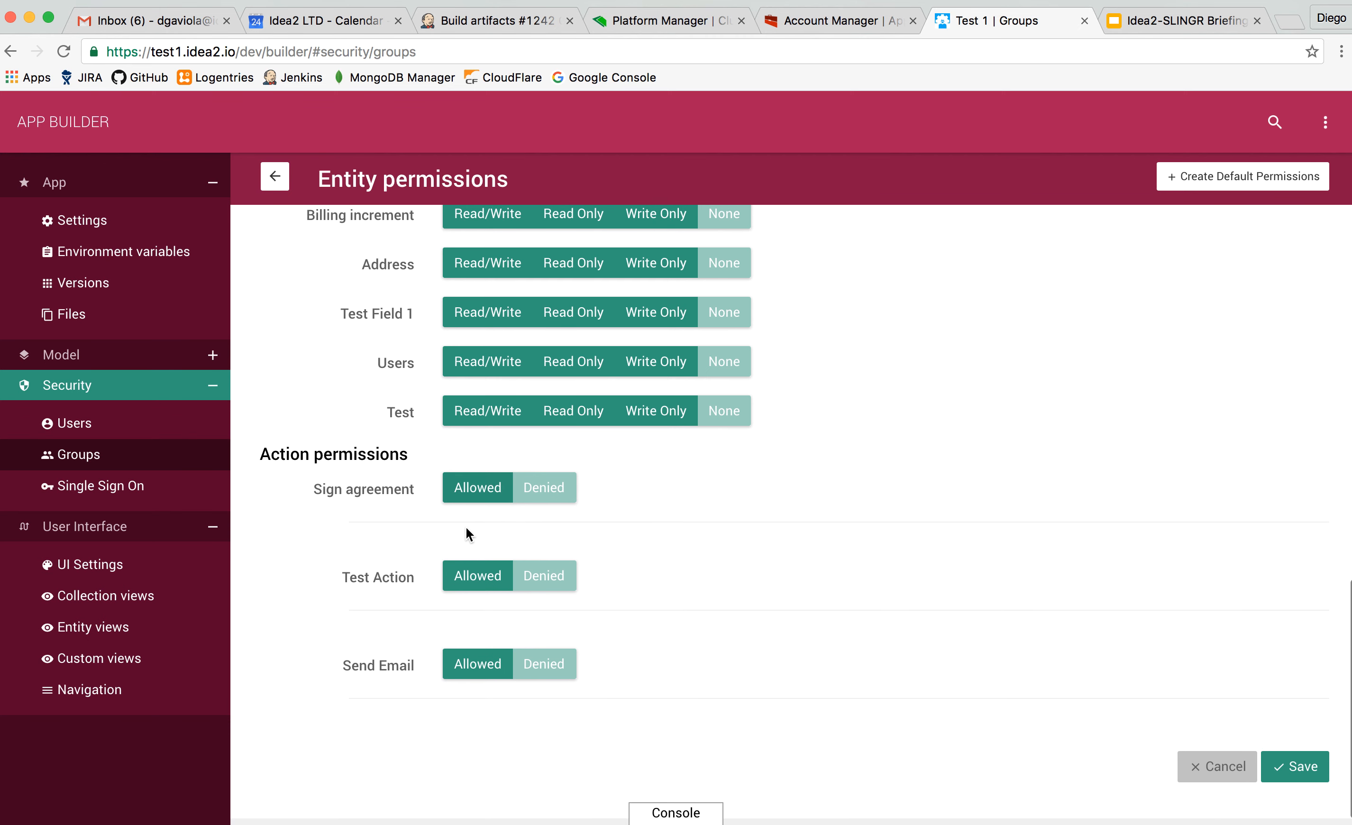
{"action": "scroll", "coordinate": [465, 528], "scroll_direction": "up", "scroll_amount": 15}
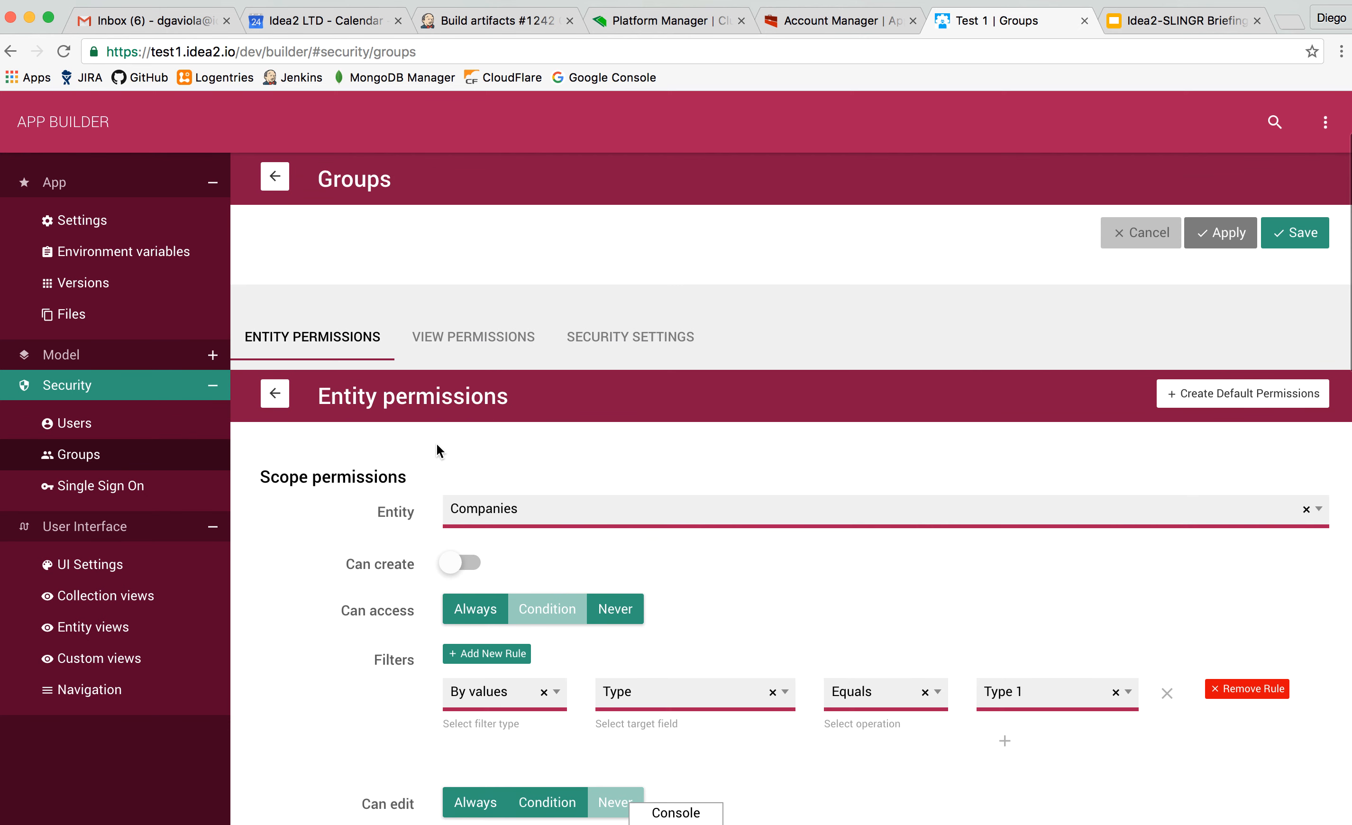
Review the Operations group's view permissions and its security settings, including allowed IPs, password rules and password policies.
{"action": "left_click", "coordinate": [447, 341]}
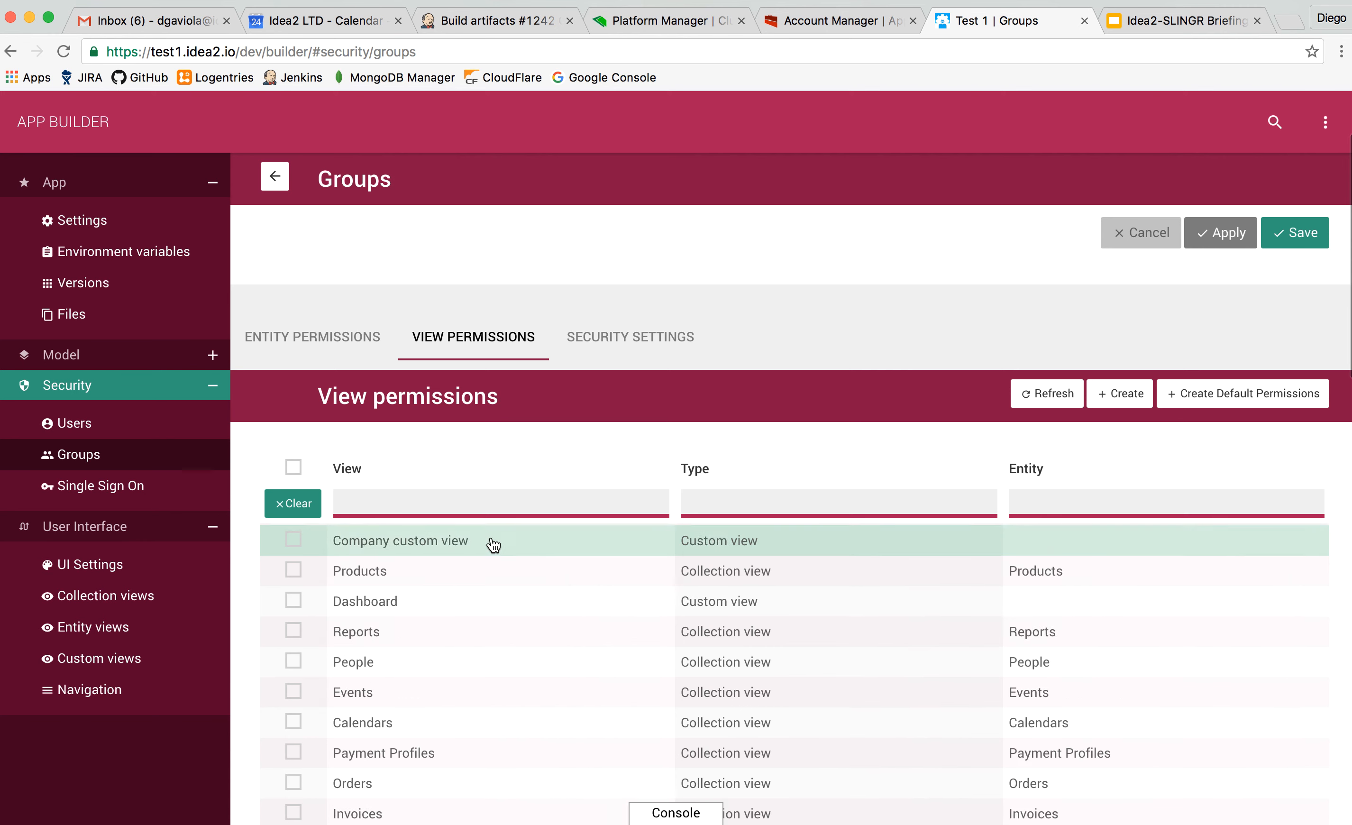
{"action": "scroll", "coordinate": [431, 569], "scroll_direction": "down", "scroll_amount": 3}
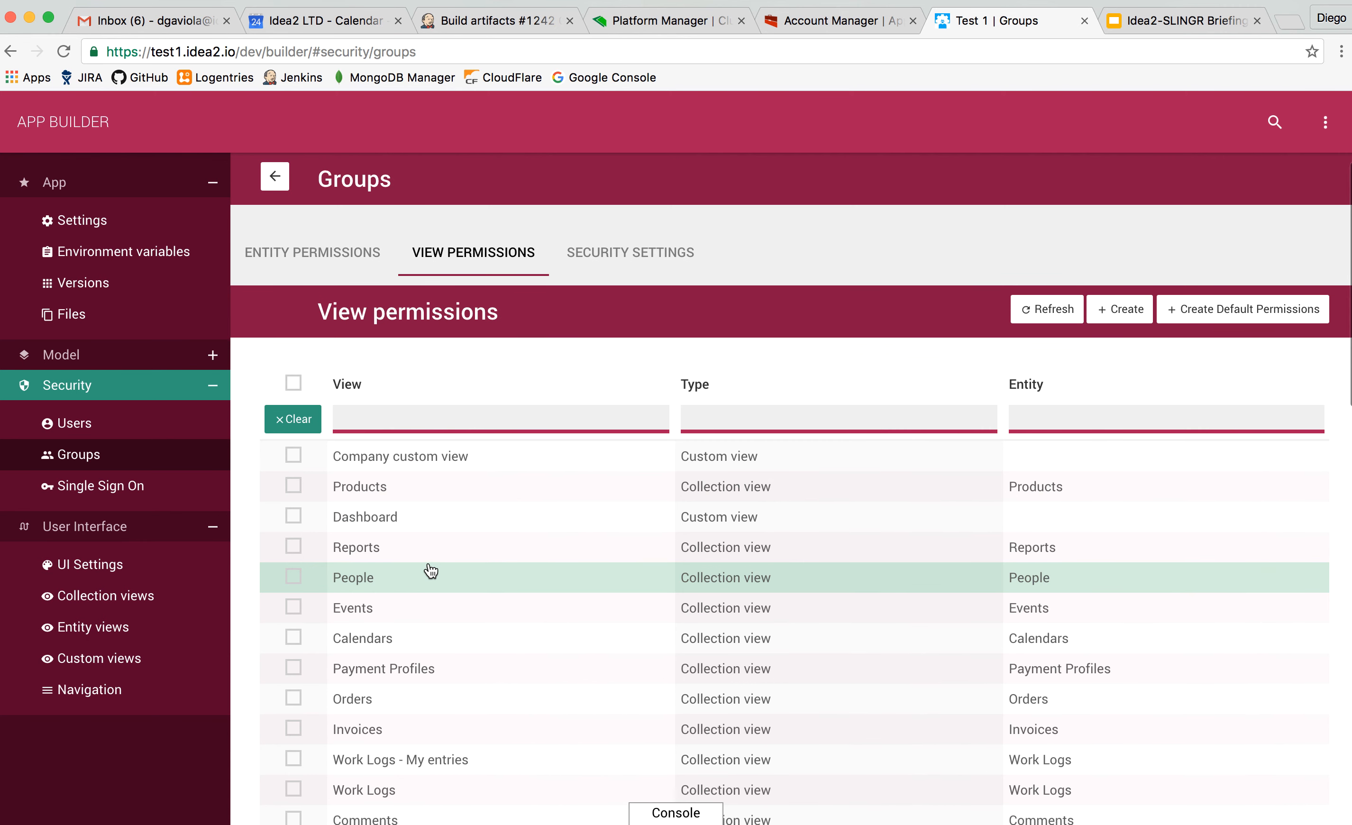
{"action": "scroll", "coordinate": [431, 570], "scroll_direction": "down", "scroll_amount": 1}
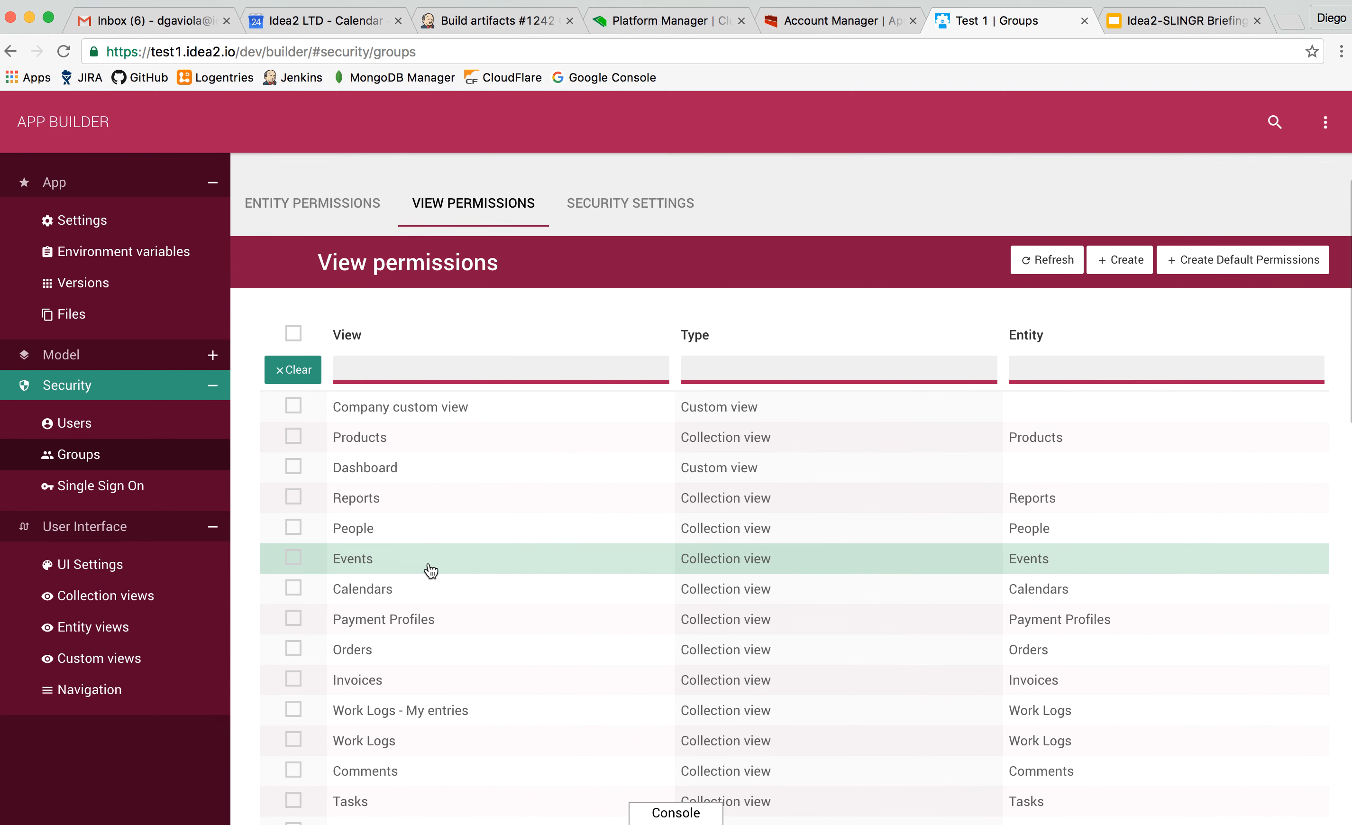
{"action": "left_click", "coordinate": [660, 207]}
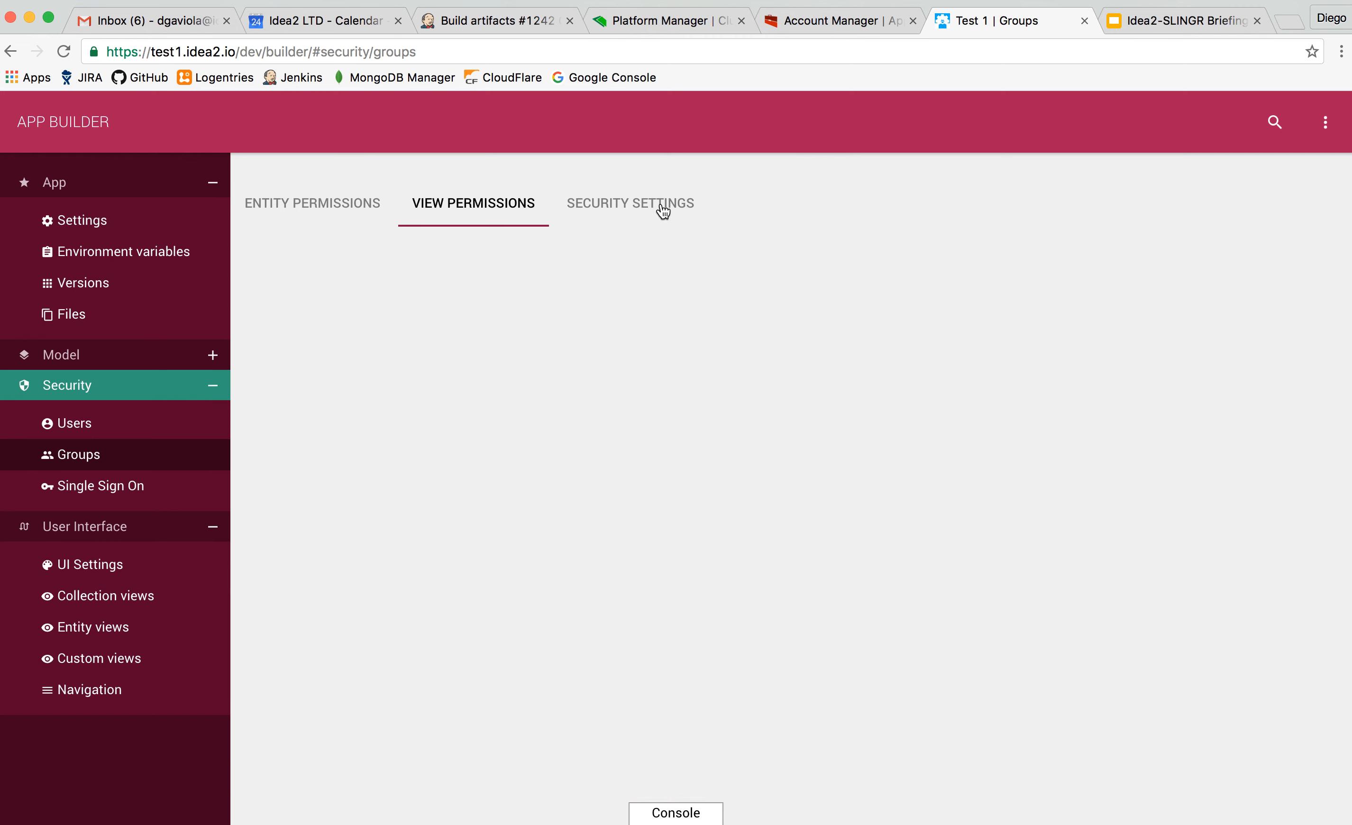
{"action": "scroll", "coordinate": [432, 424], "scroll_direction": "down", "scroll_amount": 2}
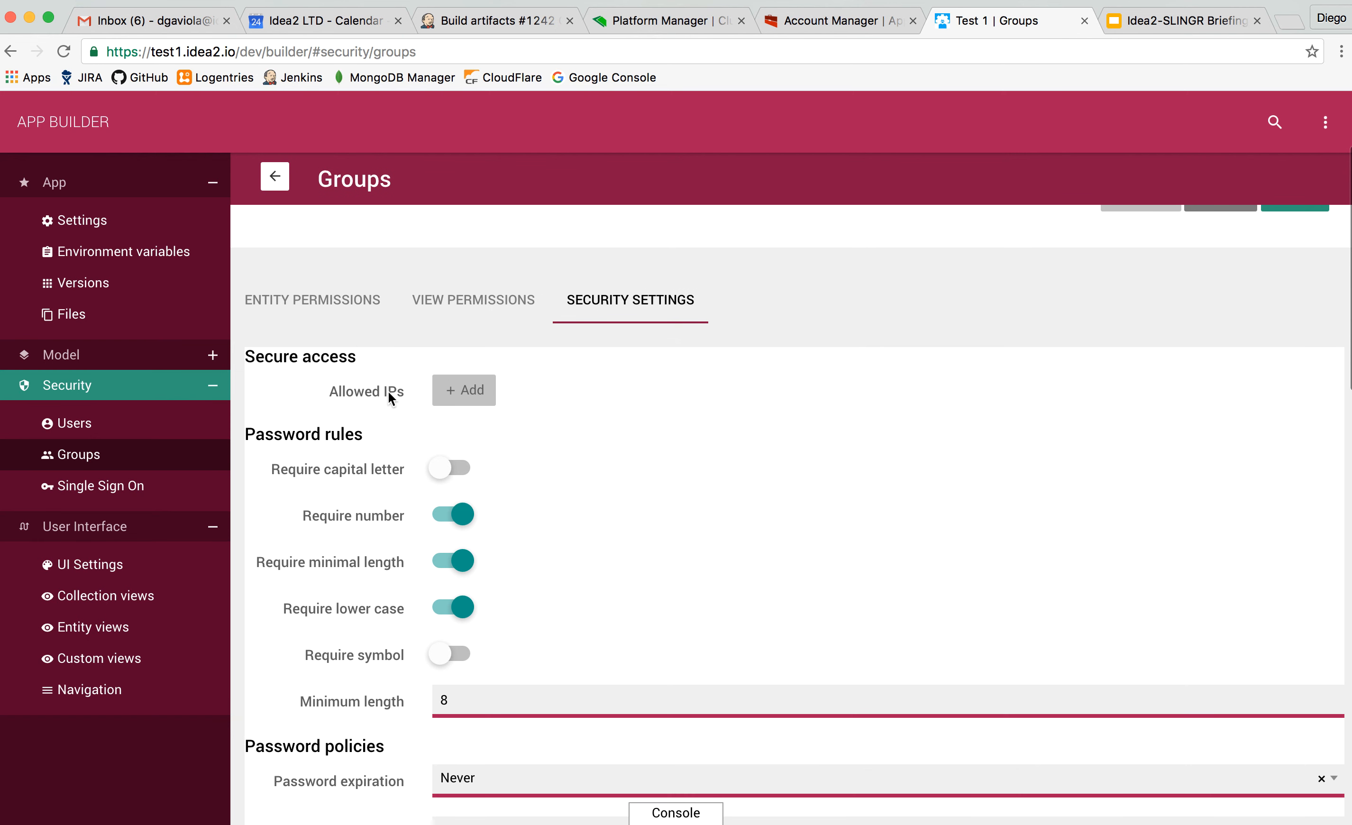
{"action": "scroll", "coordinate": [411, 394], "scroll_direction": "down", "scroll_amount": 3}
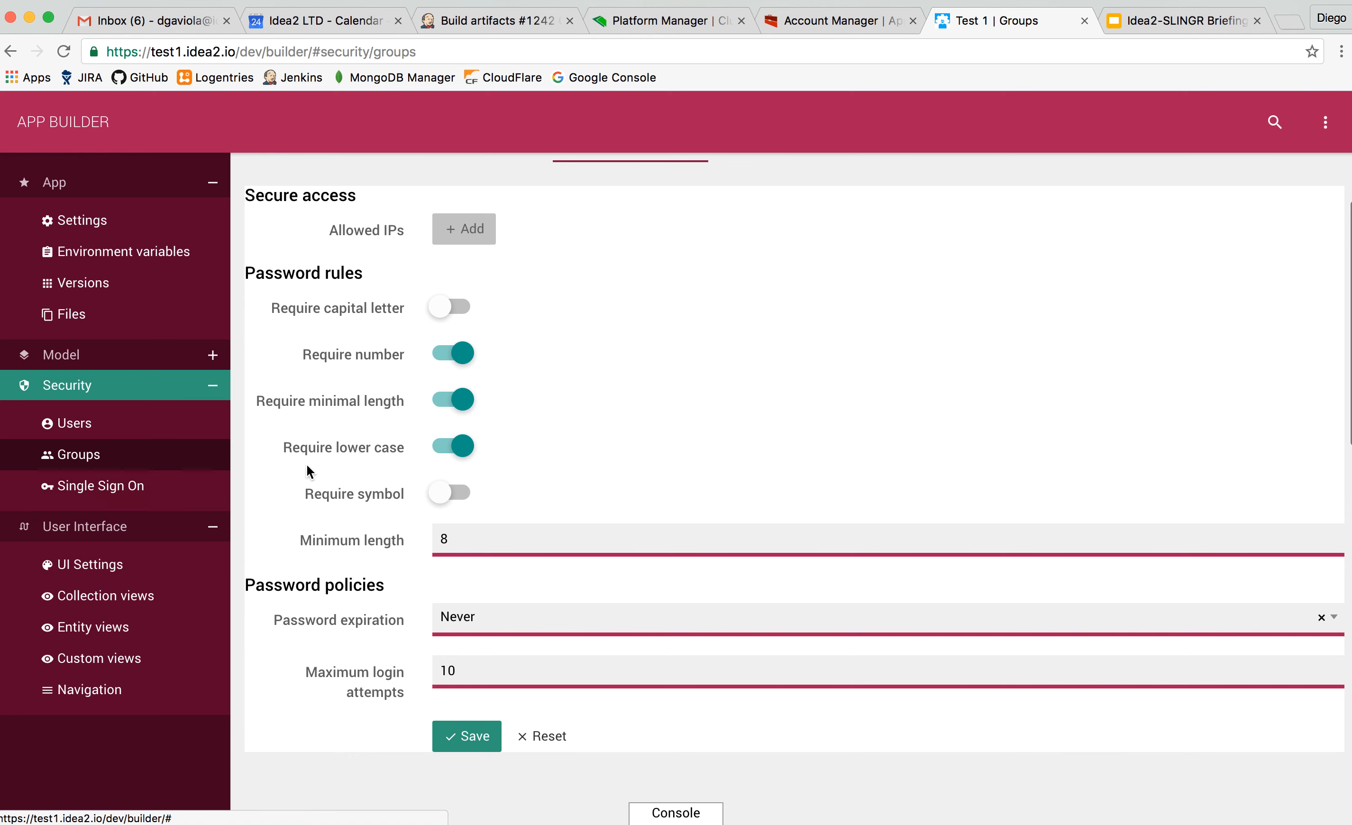
Open the Login with Slack! identity provider under Single Sign On, and view the user interface theme settings.
{"action": "left_click", "coordinate": [166, 487]}
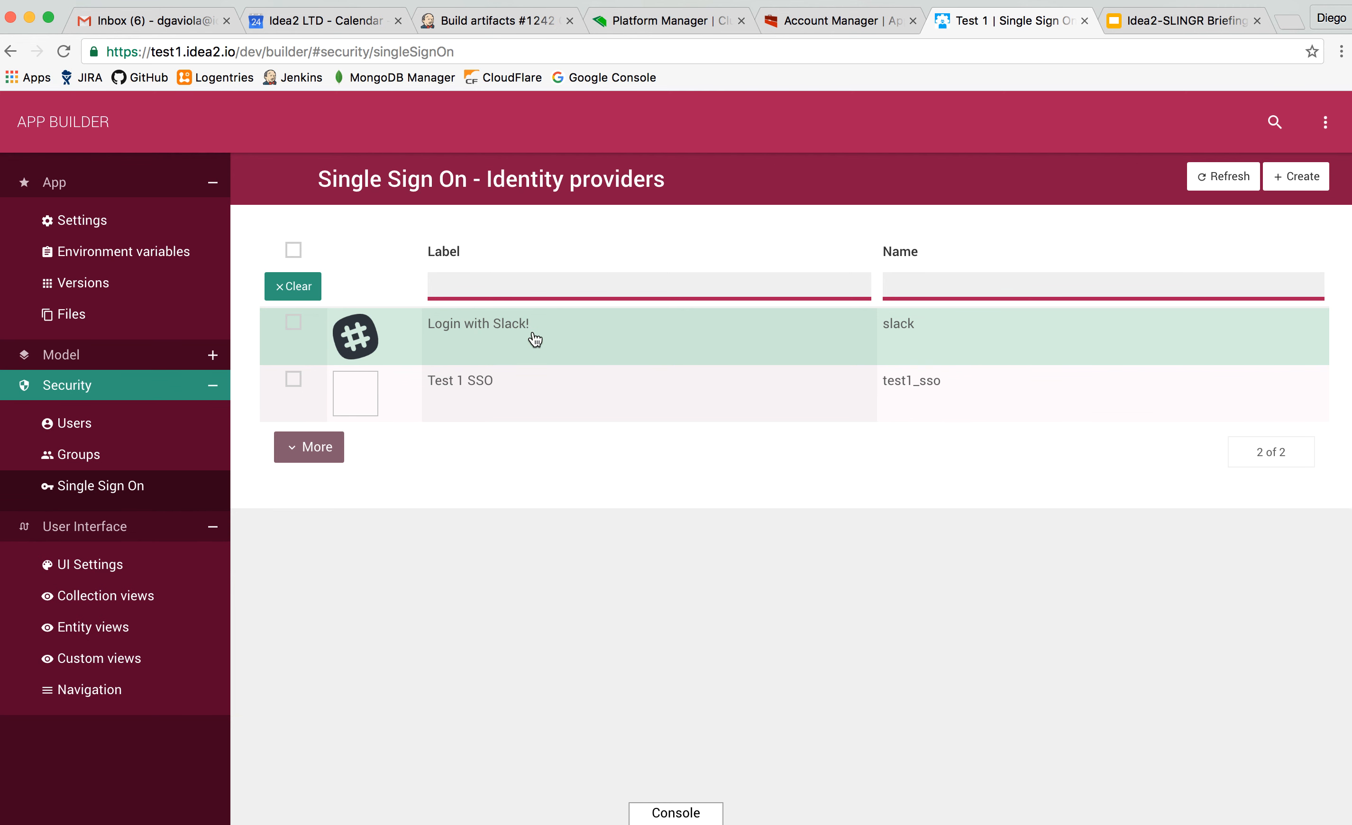
{"action": "left_click", "coordinate": [526, 342]}
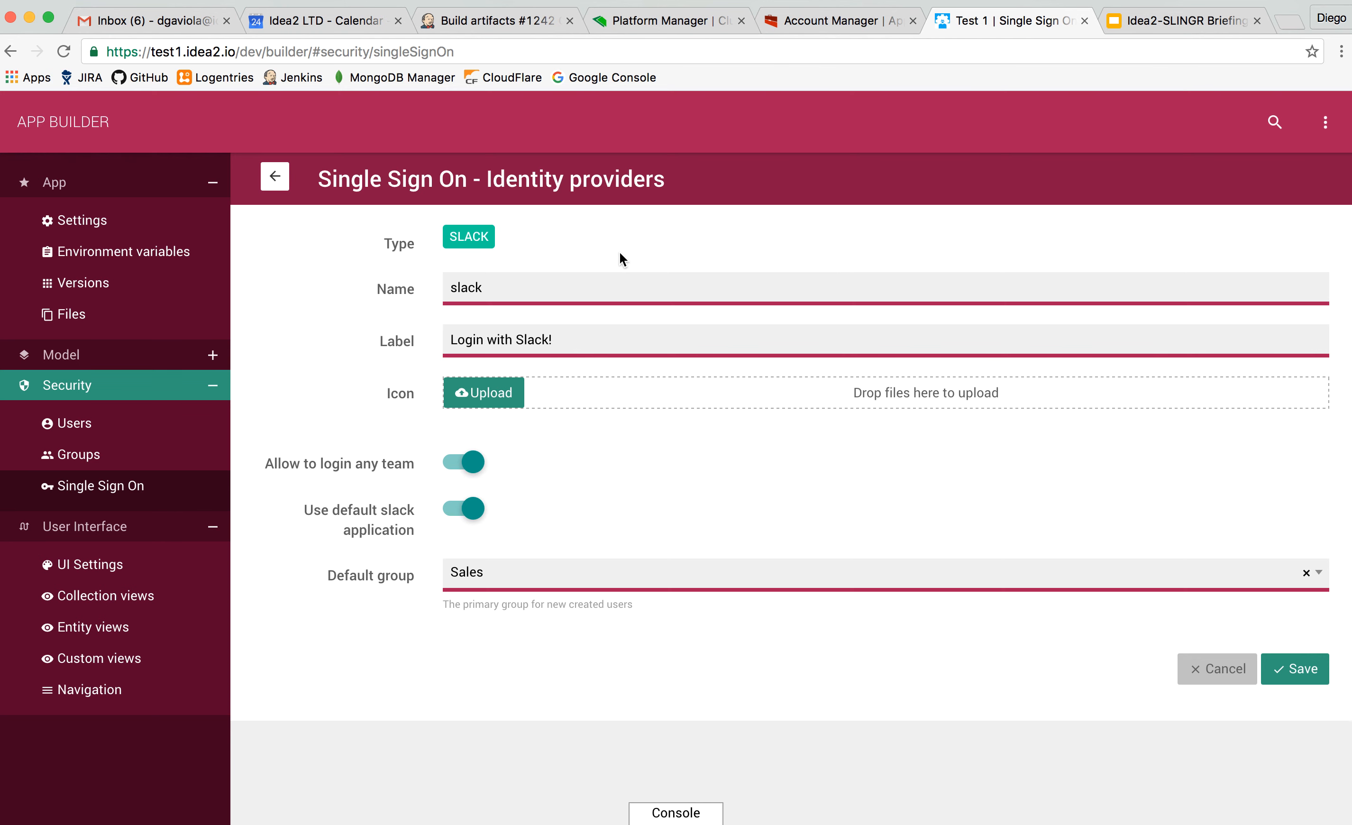
{"action": "left_click", "coordinate": [98, 575]}
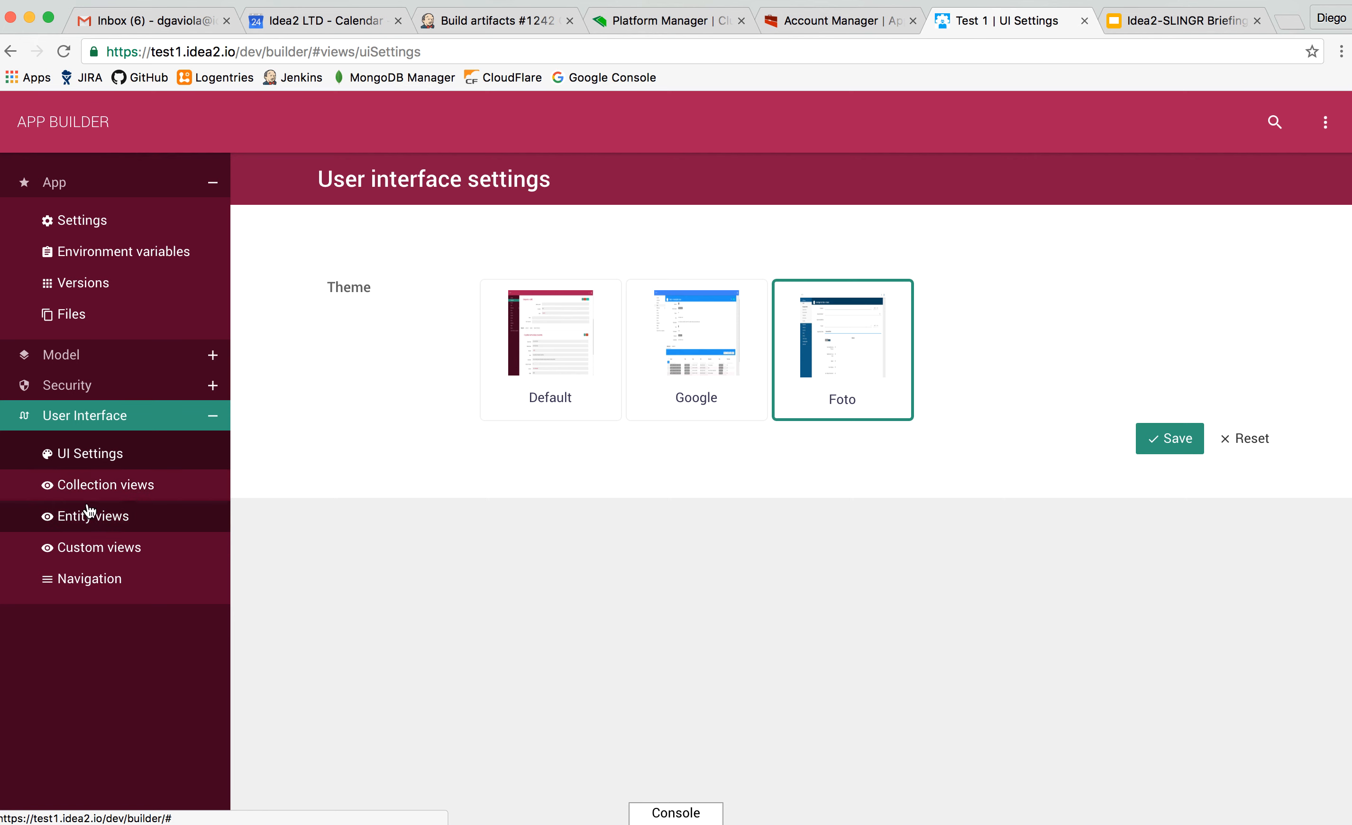
Load the remaining entries of the collection views list and open the Companies collection view.
{"action": "left_click", "coordinate": [127, 487]}
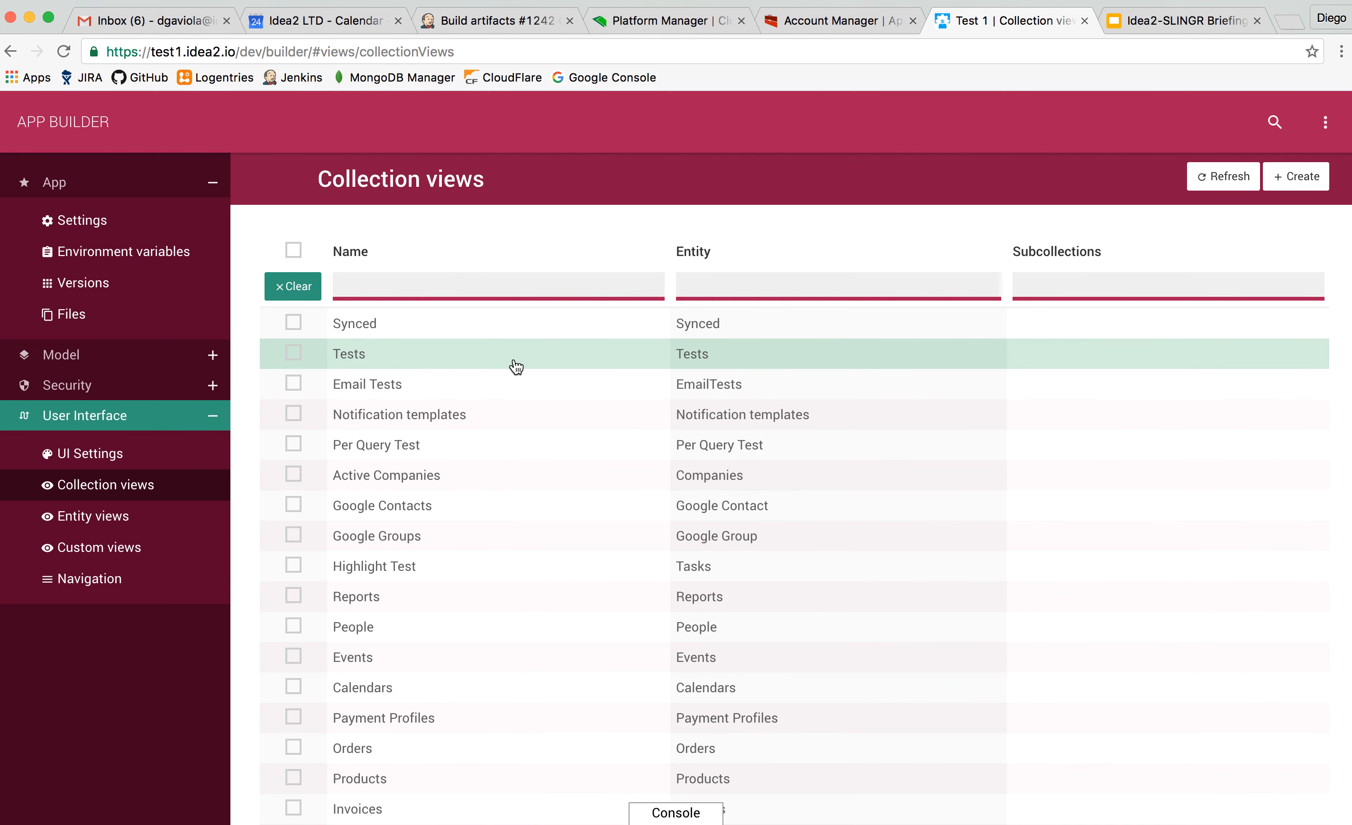
{"action": "left_click", "coordinate": [550, 370]}
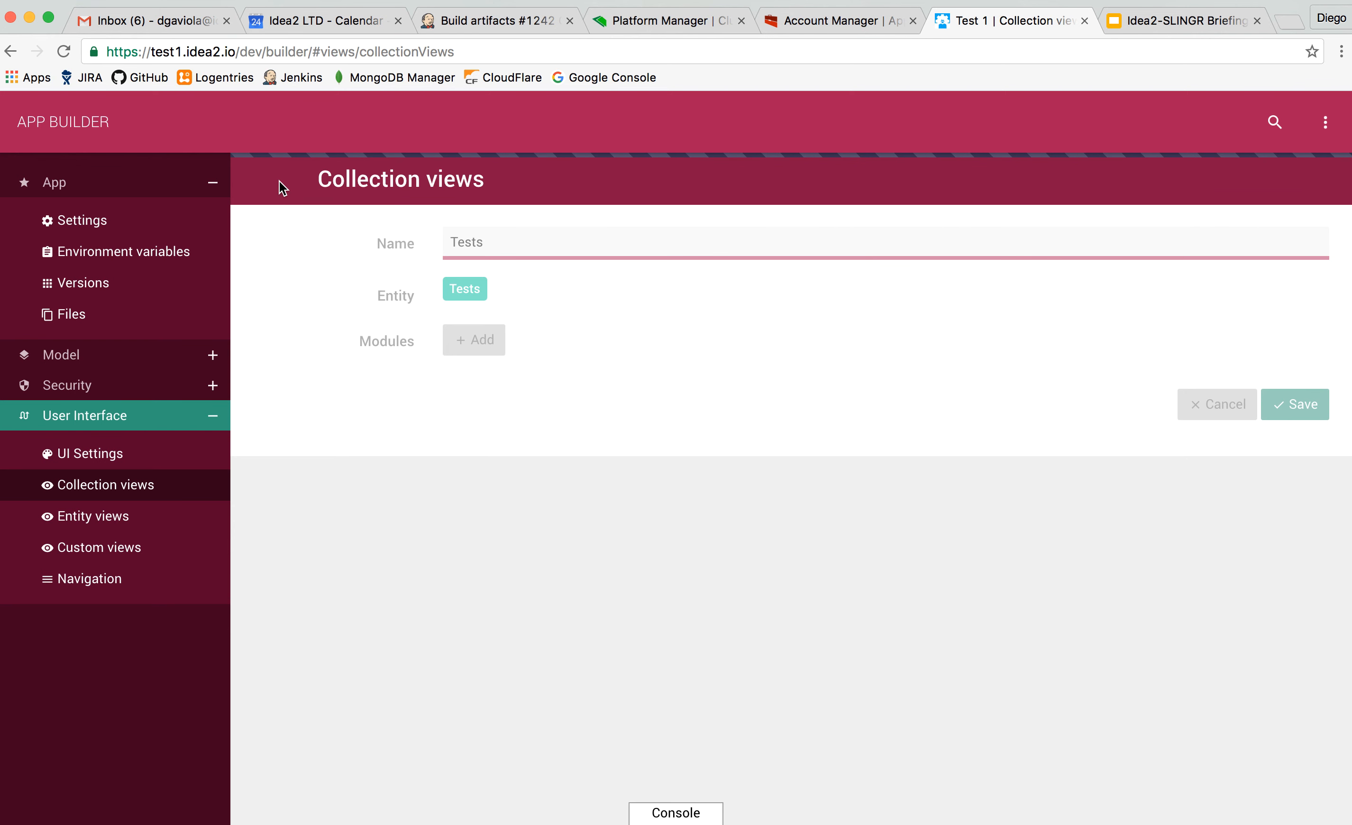
{"action": "left_click", "coordinate": [279, 180]}
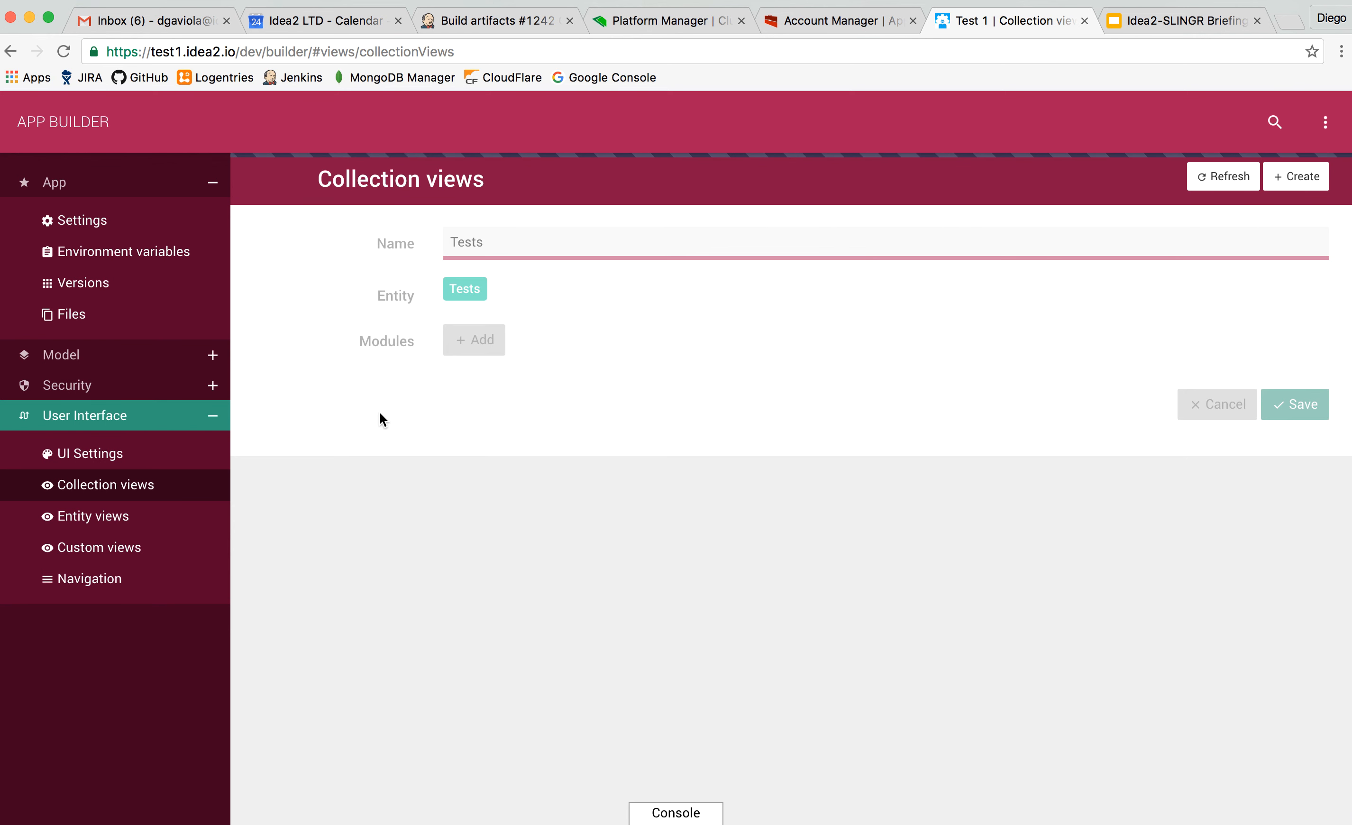
{"action": "scroll", "coordinate": [381, 439], "scroll_direction": "down", "scroll_amount": 5}
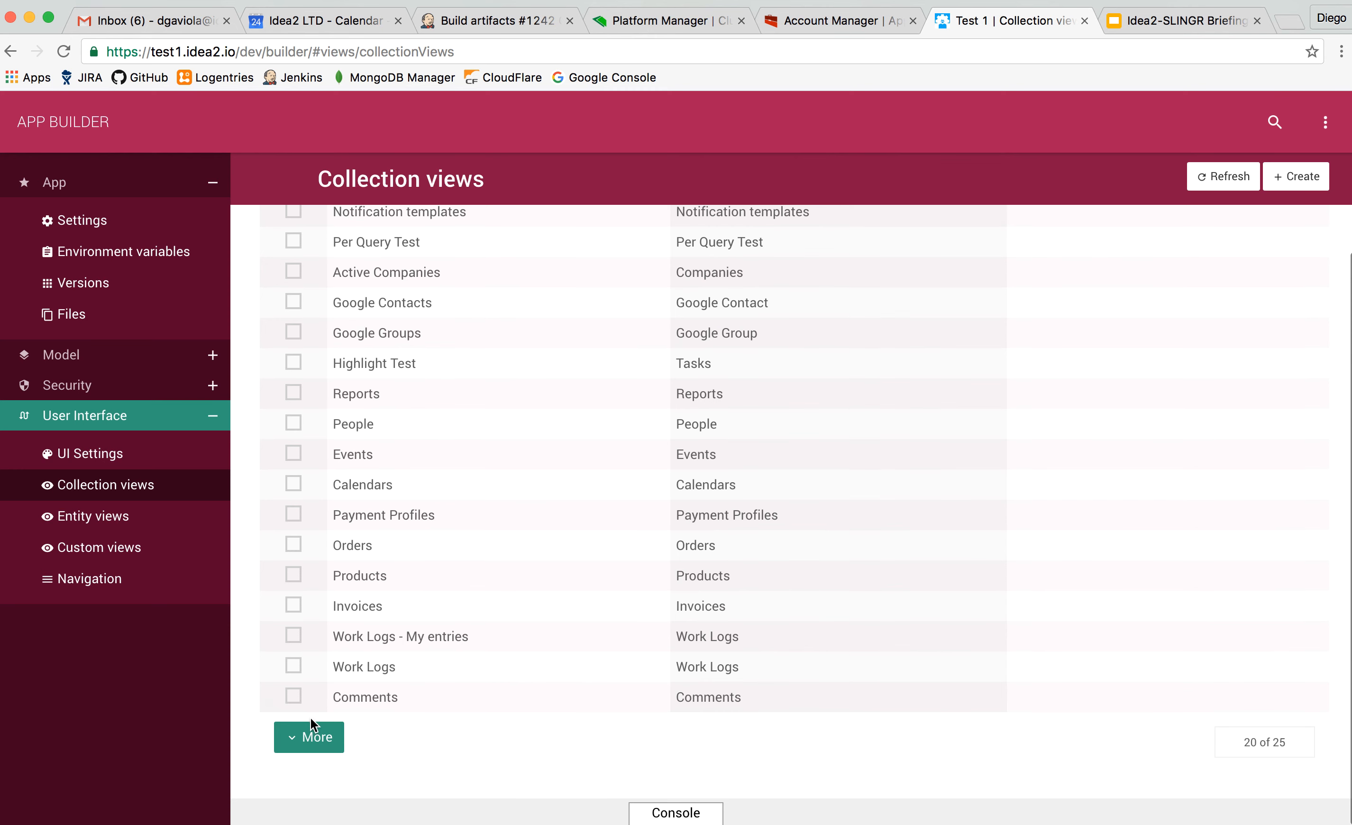
{"action": "left_click", "coordinate": [311, 737]}
{"action": "scroll", "coordinate": [309, 736], "scroll_direction": "down", "scroll_amount": 4}
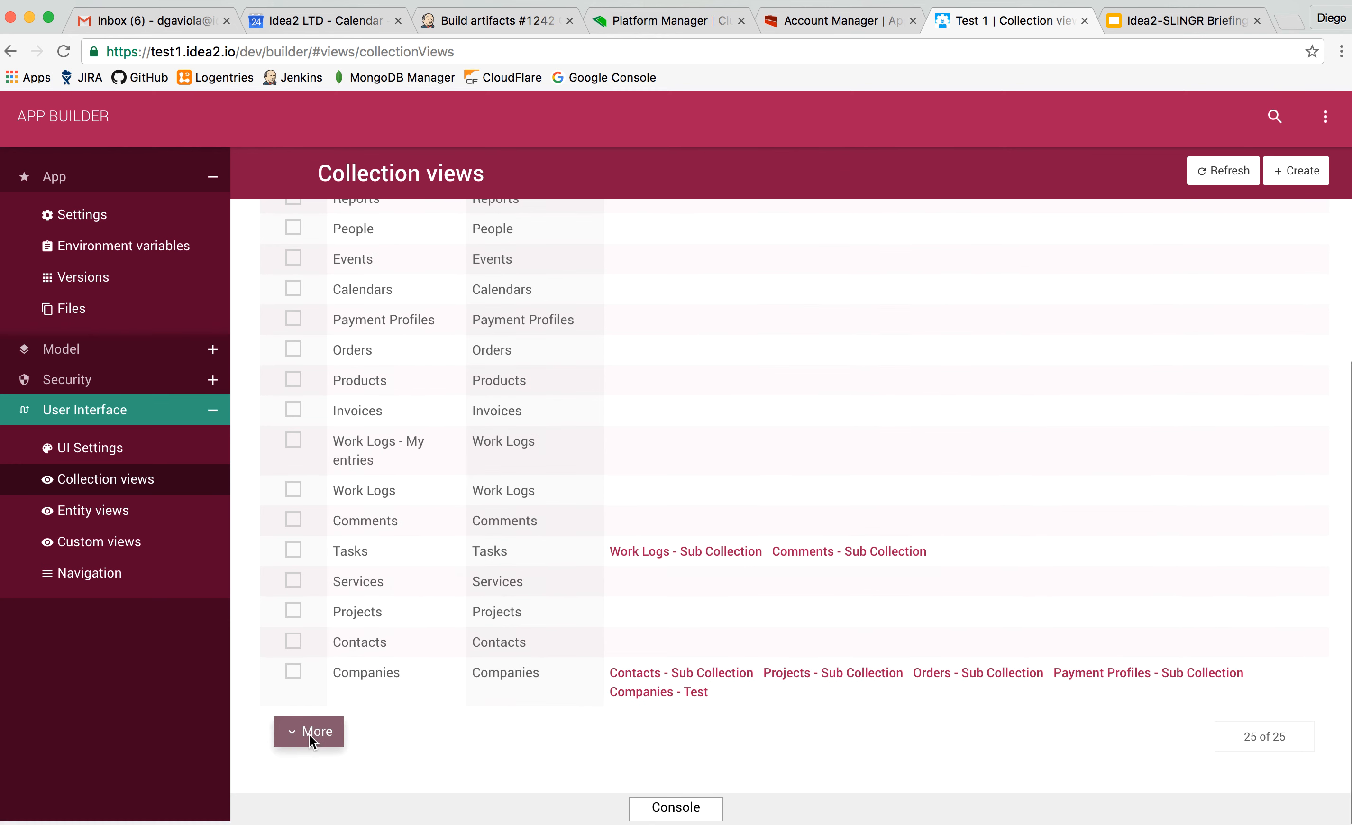
{"action": "left_click", "coordinate": [442, 672]}
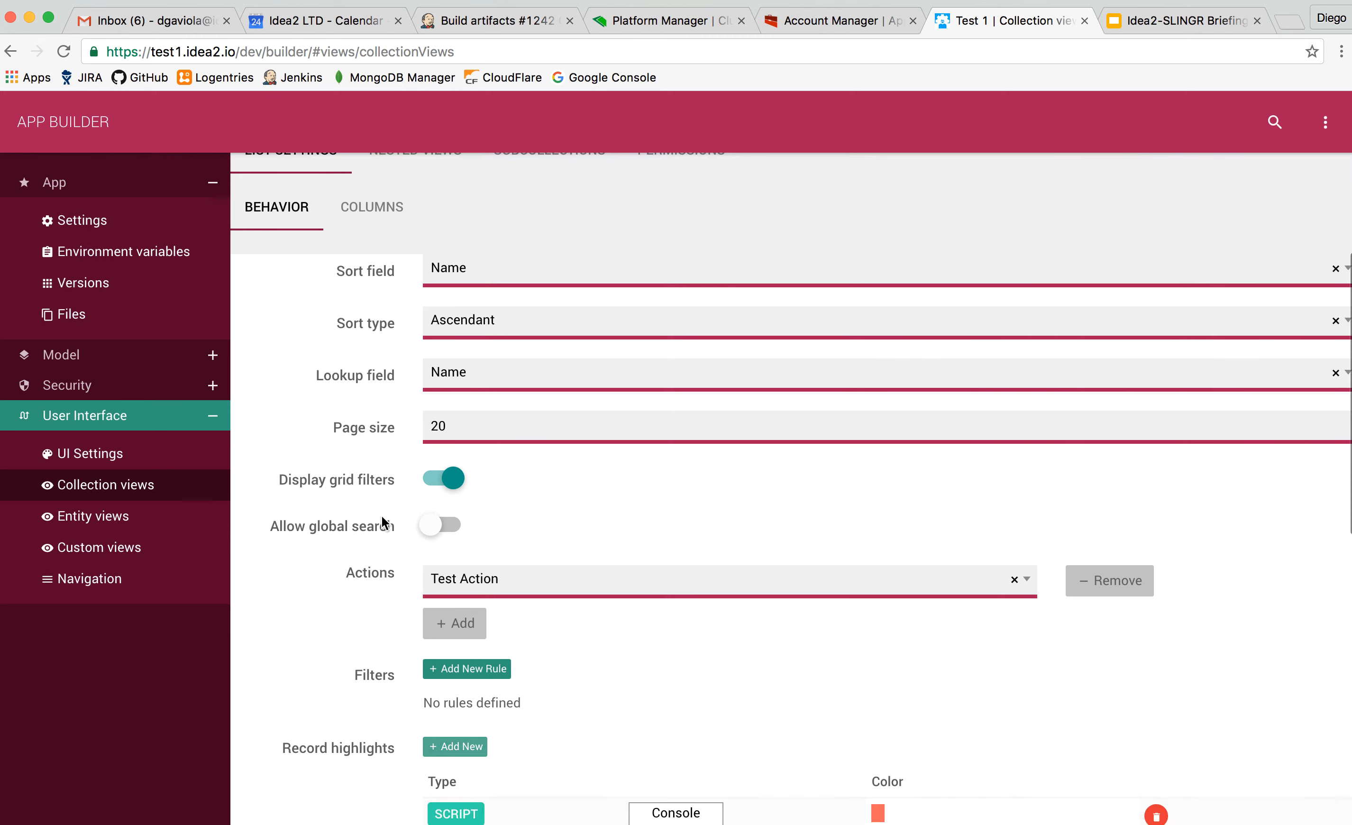
Examine the Companies collection view's list behavior settings, from sorting and page size to actions, filters and record highlights.
{"action": "scroll", "coordinate": [376, 473], "scroll_direction": "up", "scroll_amount": 2}
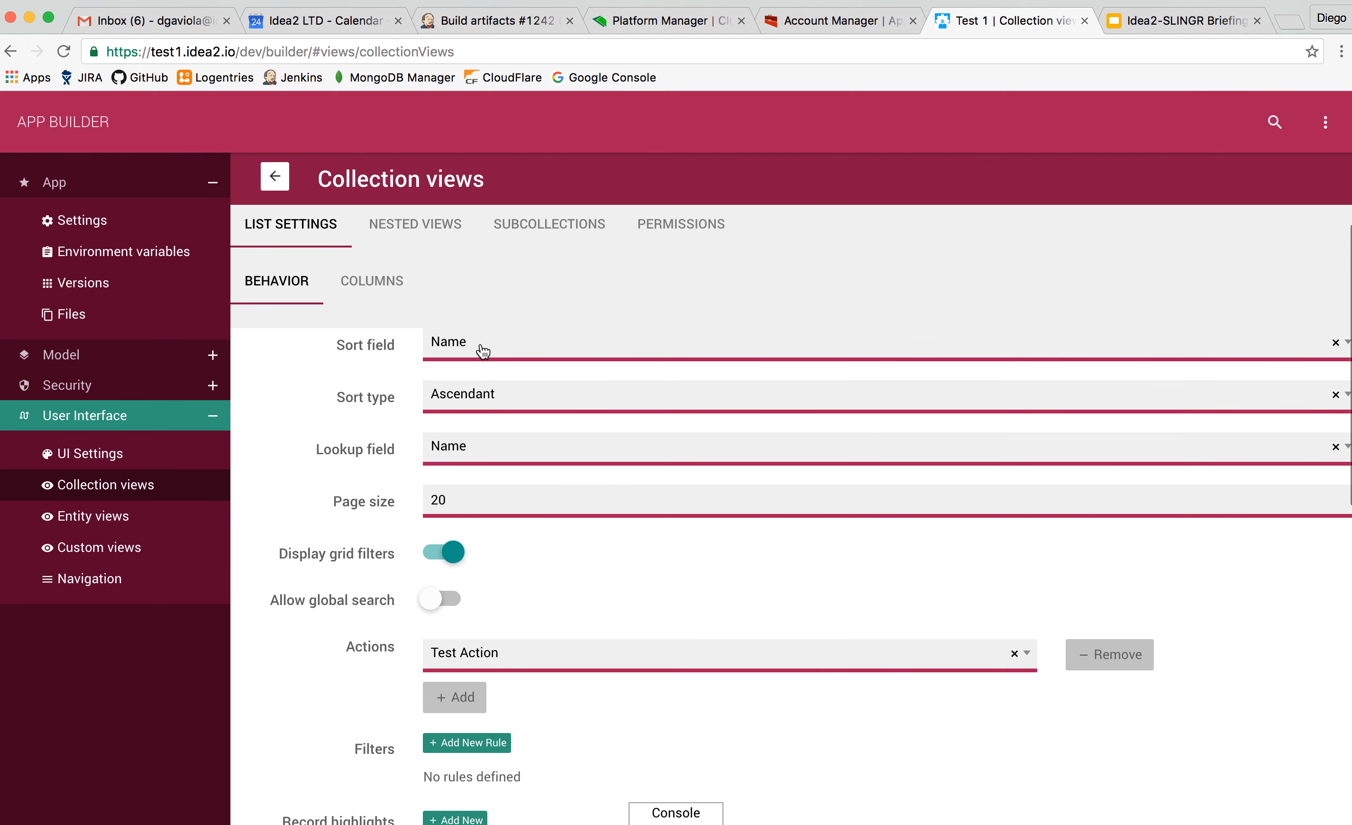
{"action": "scroll", "coordinate": [356, 487], "scroll_direction": "down", "scroll_amount": 5}
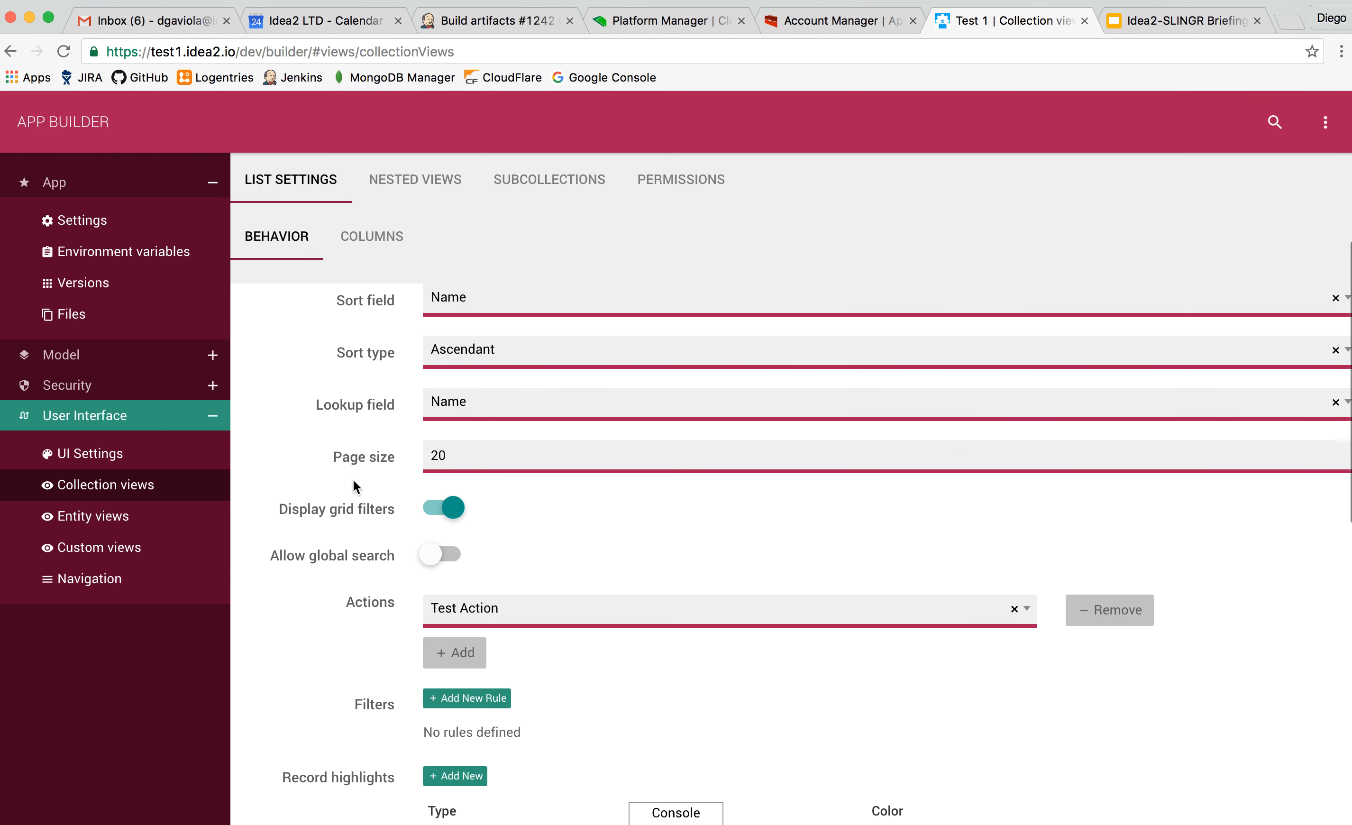
{"action": "scroll", "coordinate": [356, 506], "scroll_direction": "down", "scroll_amount": 2}
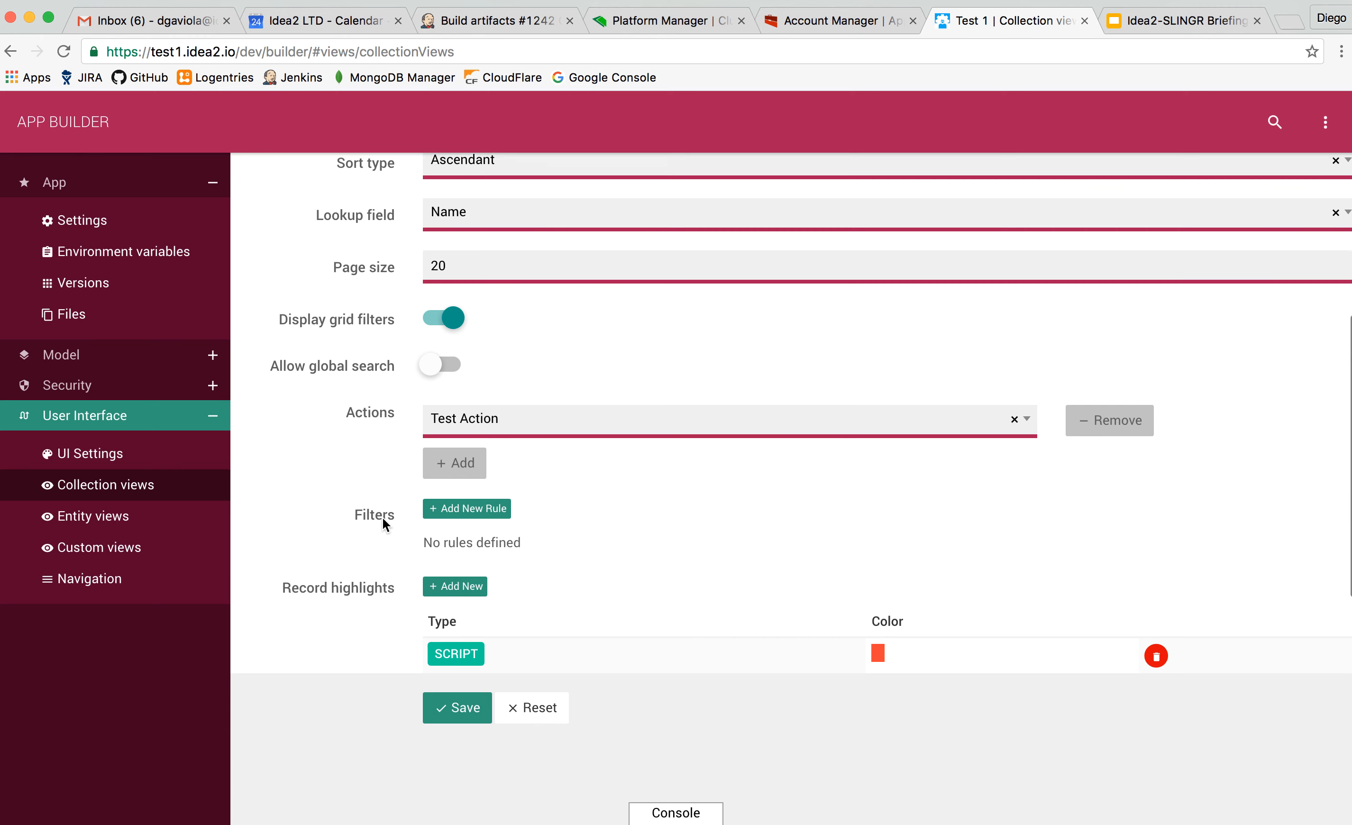
{"action": "scroll", "coordinate": [383, 518], "scroll_direction": "down", "scroll_amount": 2}
{"action": "scroll", "coordinate": [382, 518], "scroll_direction": "up", "scroll_amount": 5}
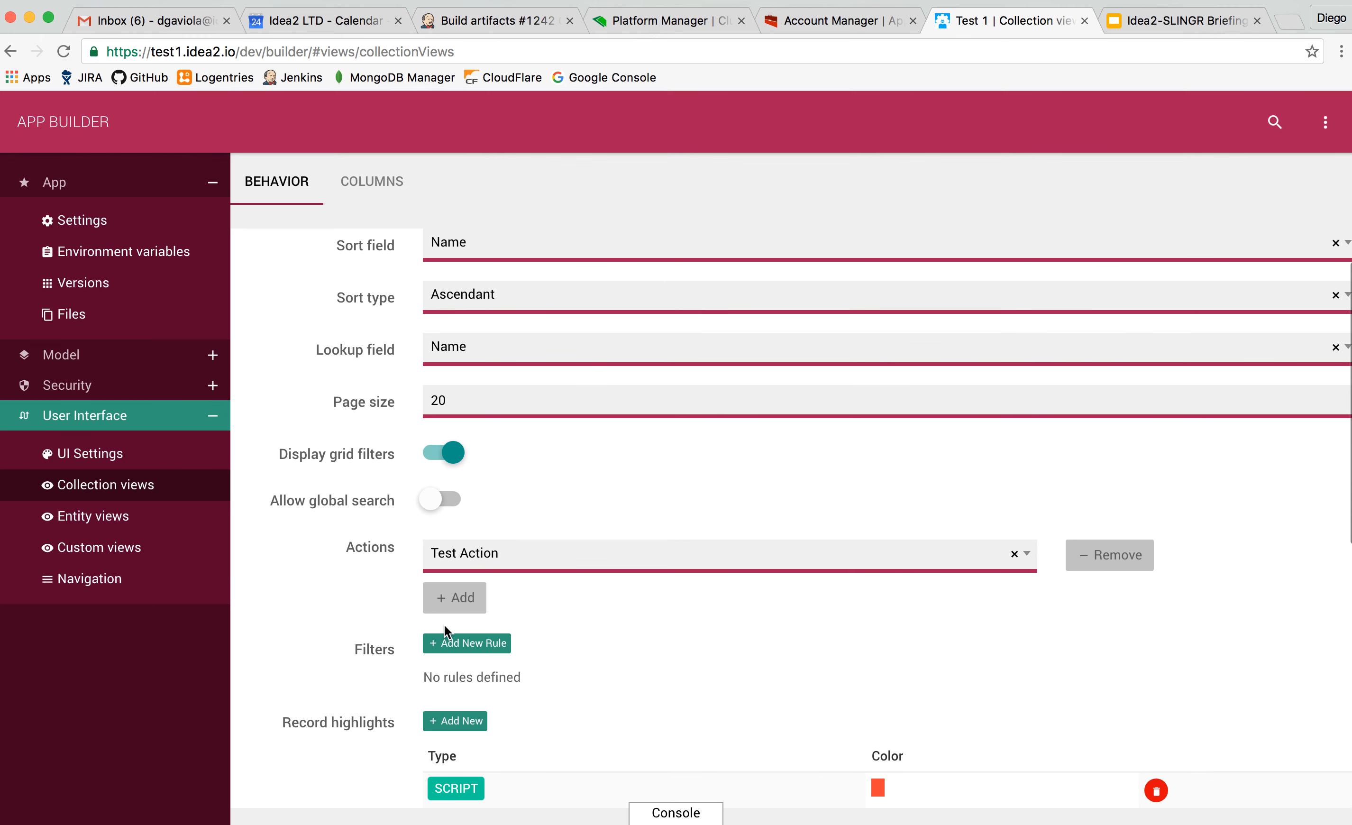
{"action": "scroll", "coordinate": [366, 479], "scroll_direction": "up", "scroll_amount": 5}
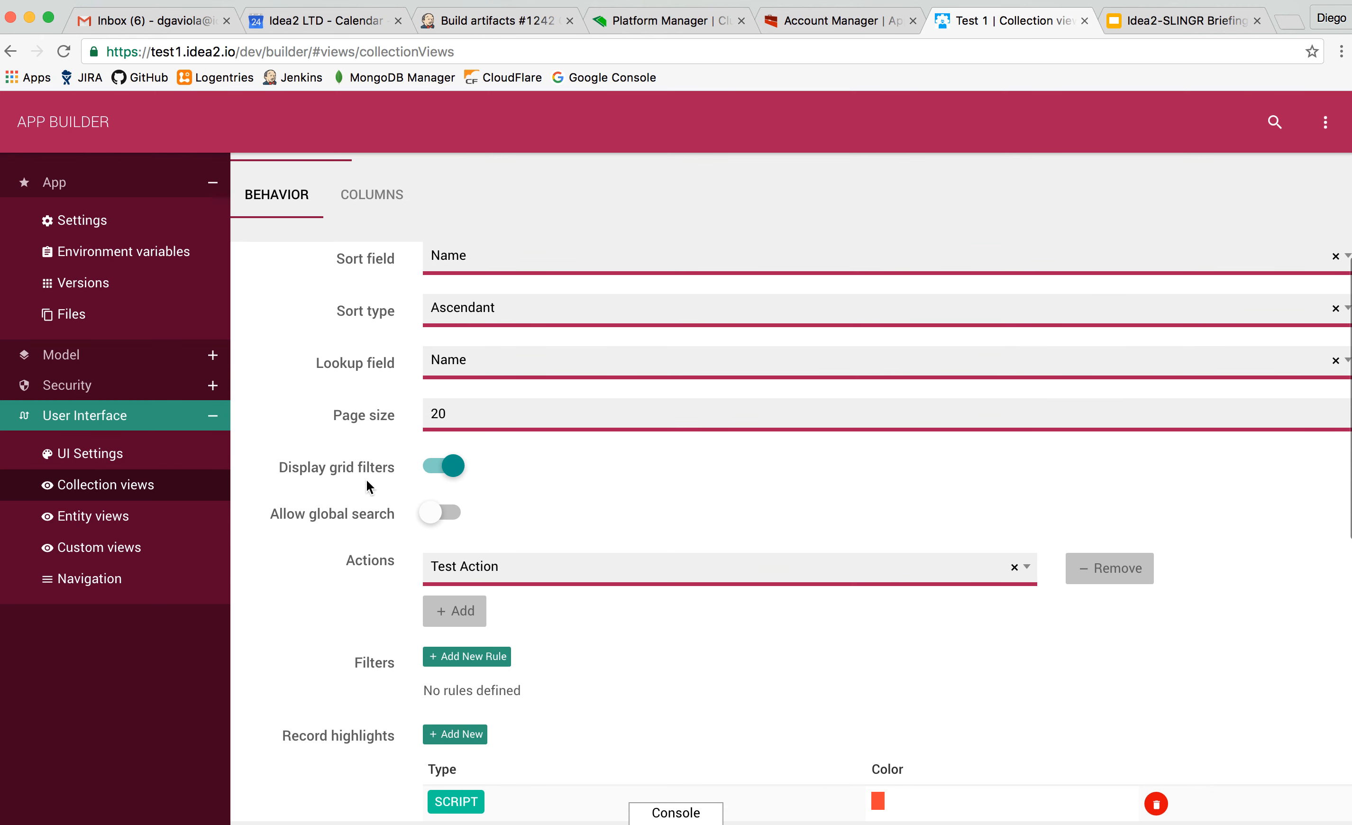
Review the Companies collection view's list columns and its nested view settings for details, create, edit and delete.
{"action": "left_click", "coordinate": [380, 410]}
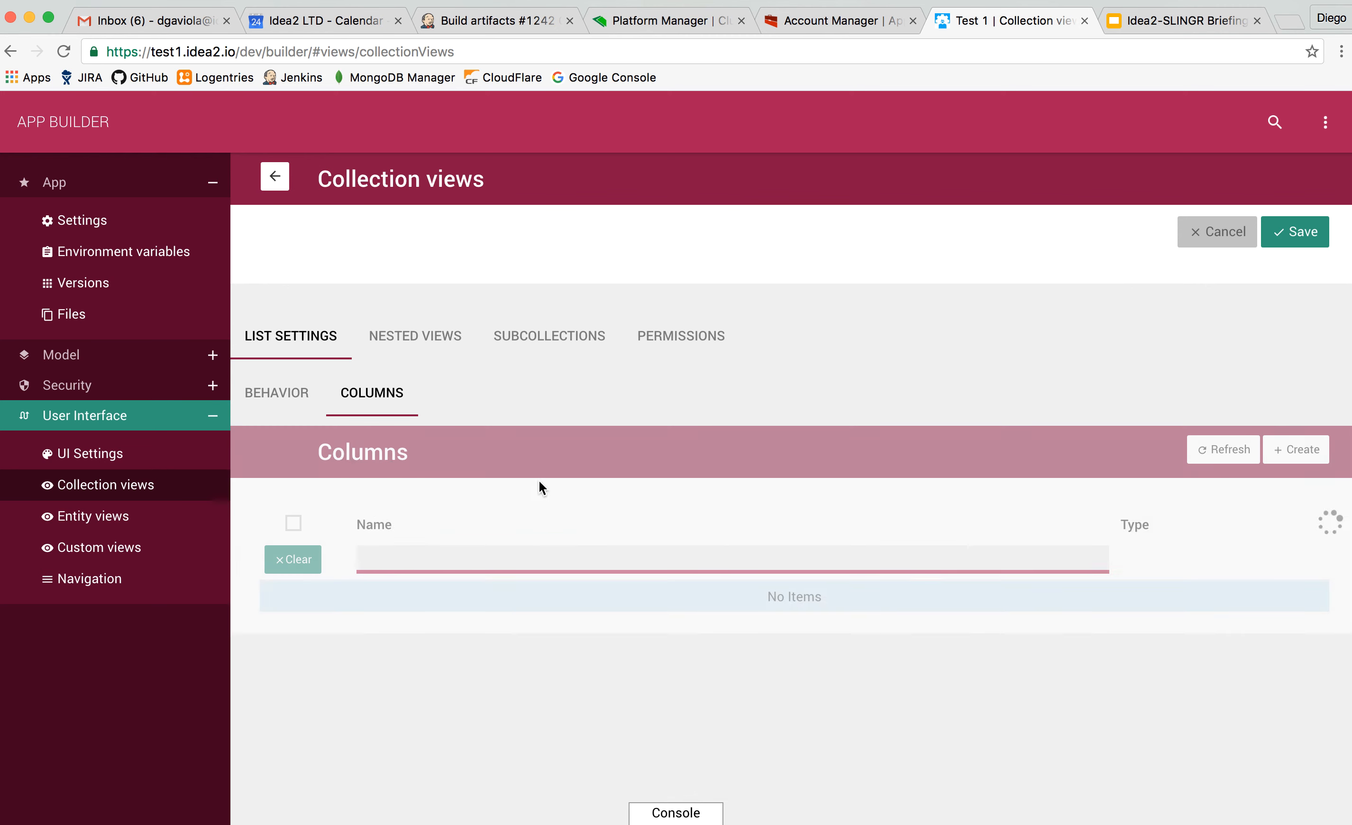
{"action": "scroll", "coordinate": [656, 643], "scroll_direction": "down", "scroll_amount": 2}
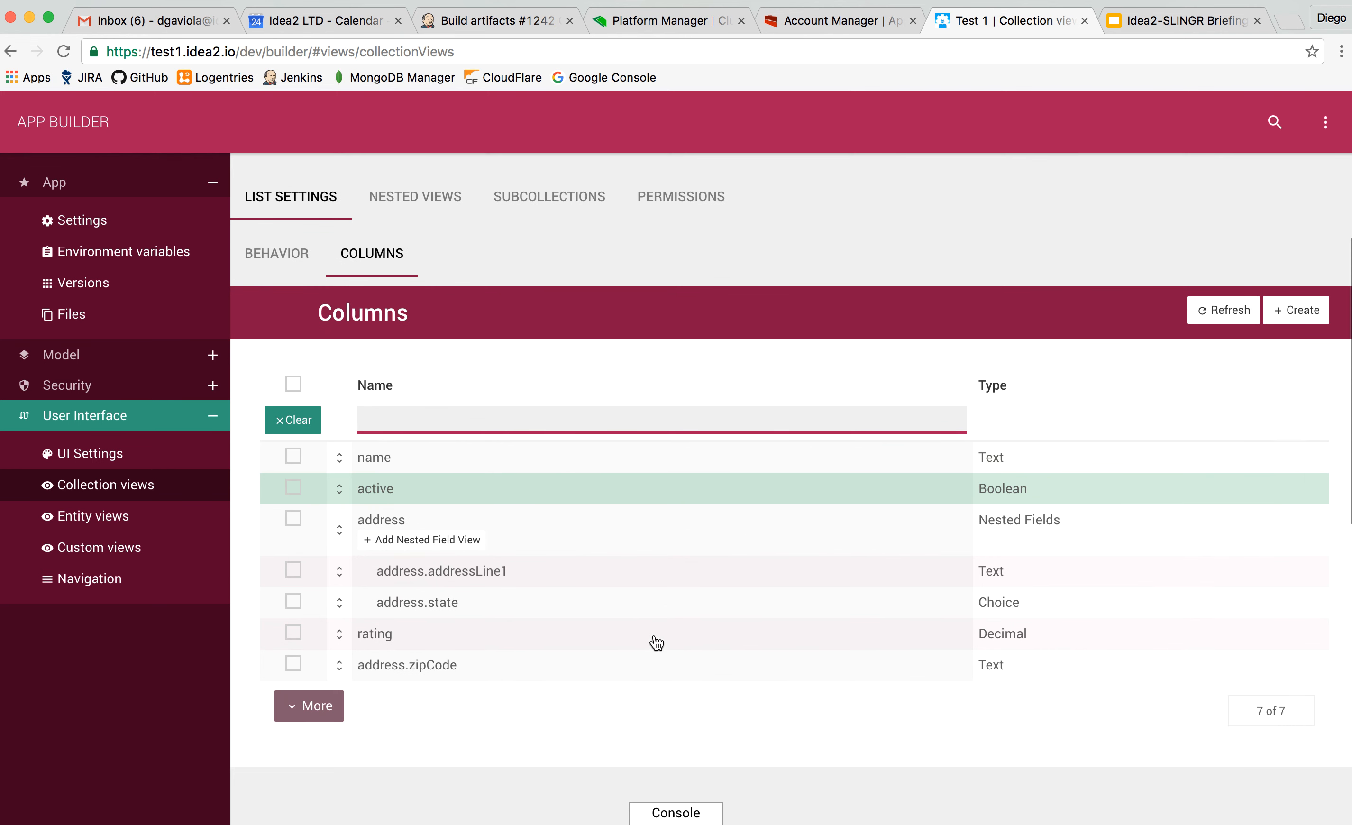
{"action": "scroll", "coordinate": [583, 525], "scroll_direction": "up", "scroll_amount": 2}
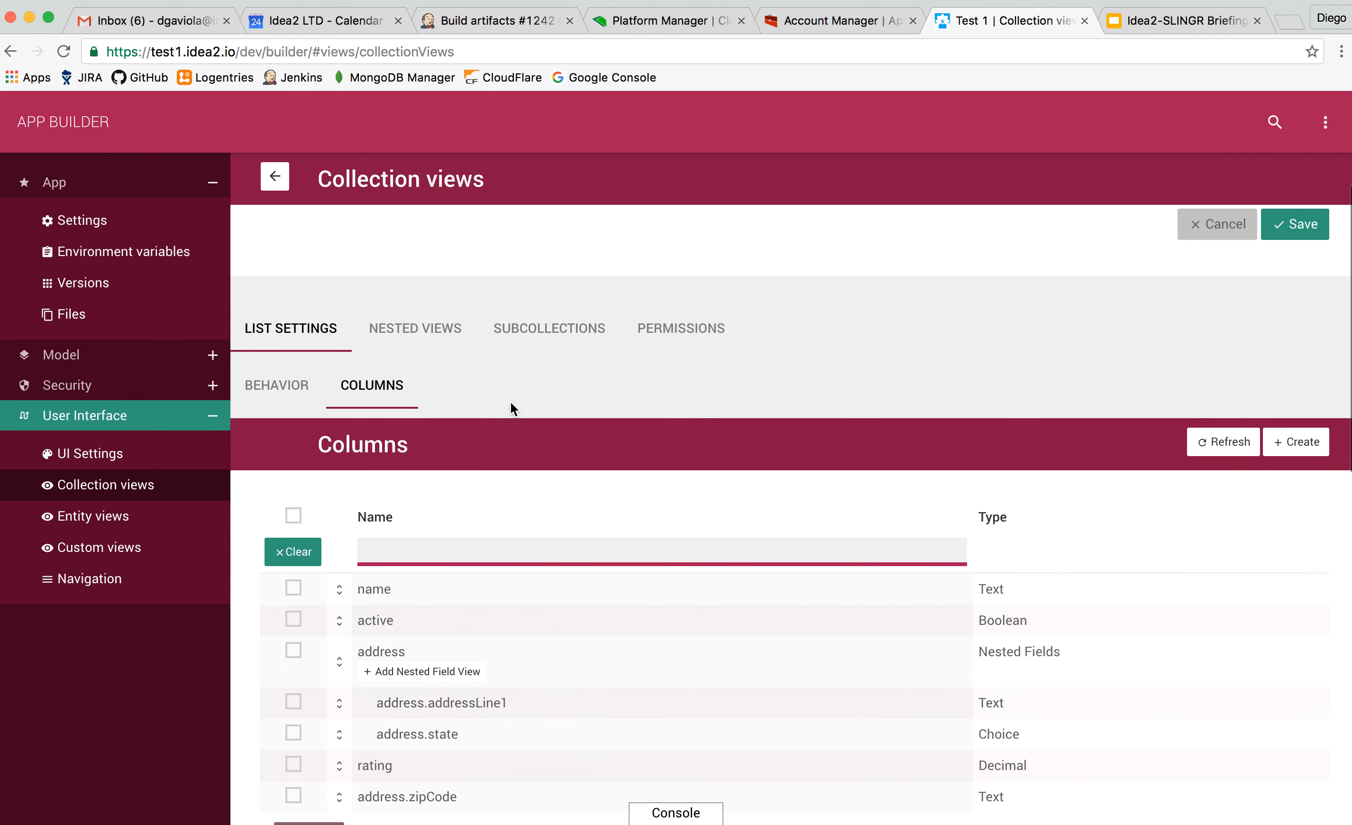
{"action": "left_click", "coordinate": [438, 340]}
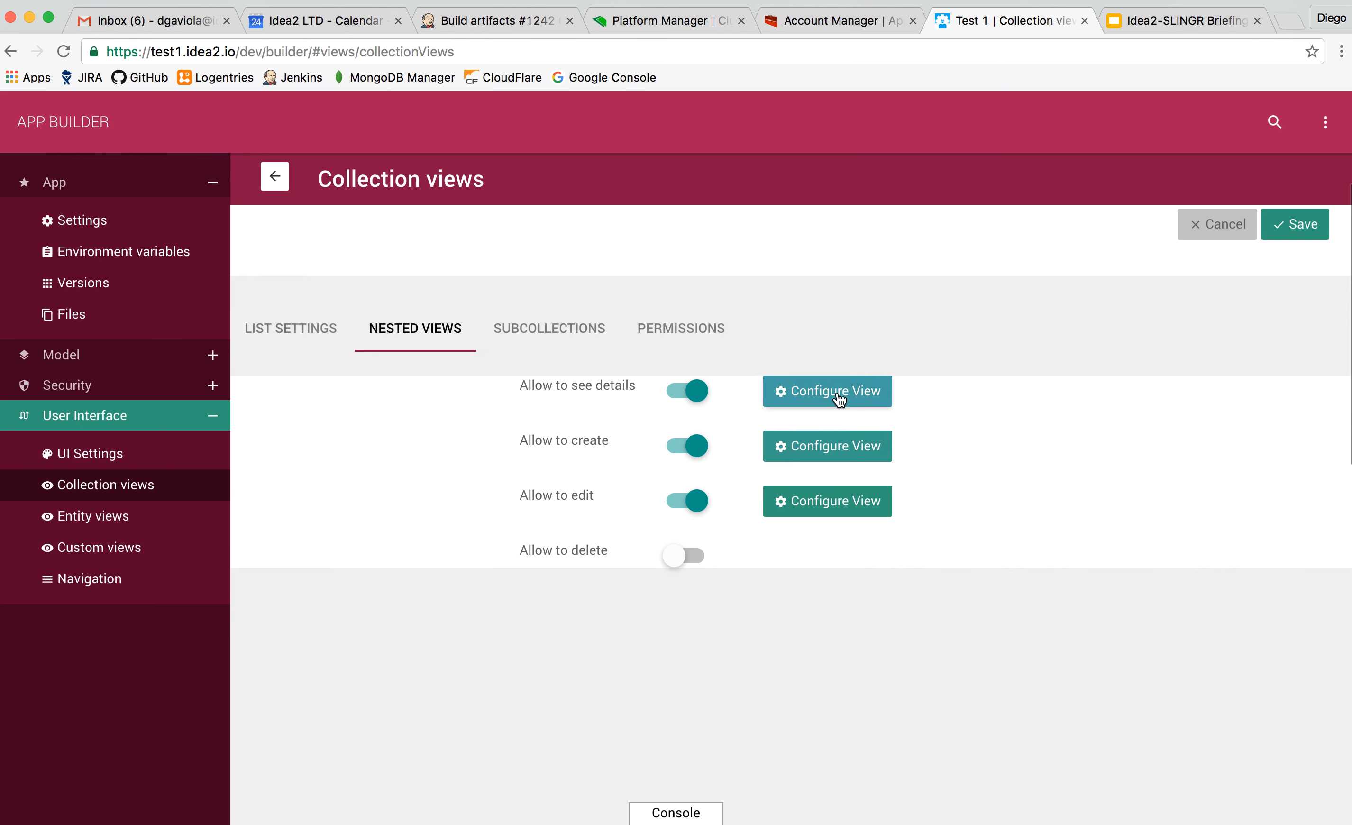
Review the subcollections defined for the Companies collection view.
{"action": "left_click", "coordinate": [544, 335]}
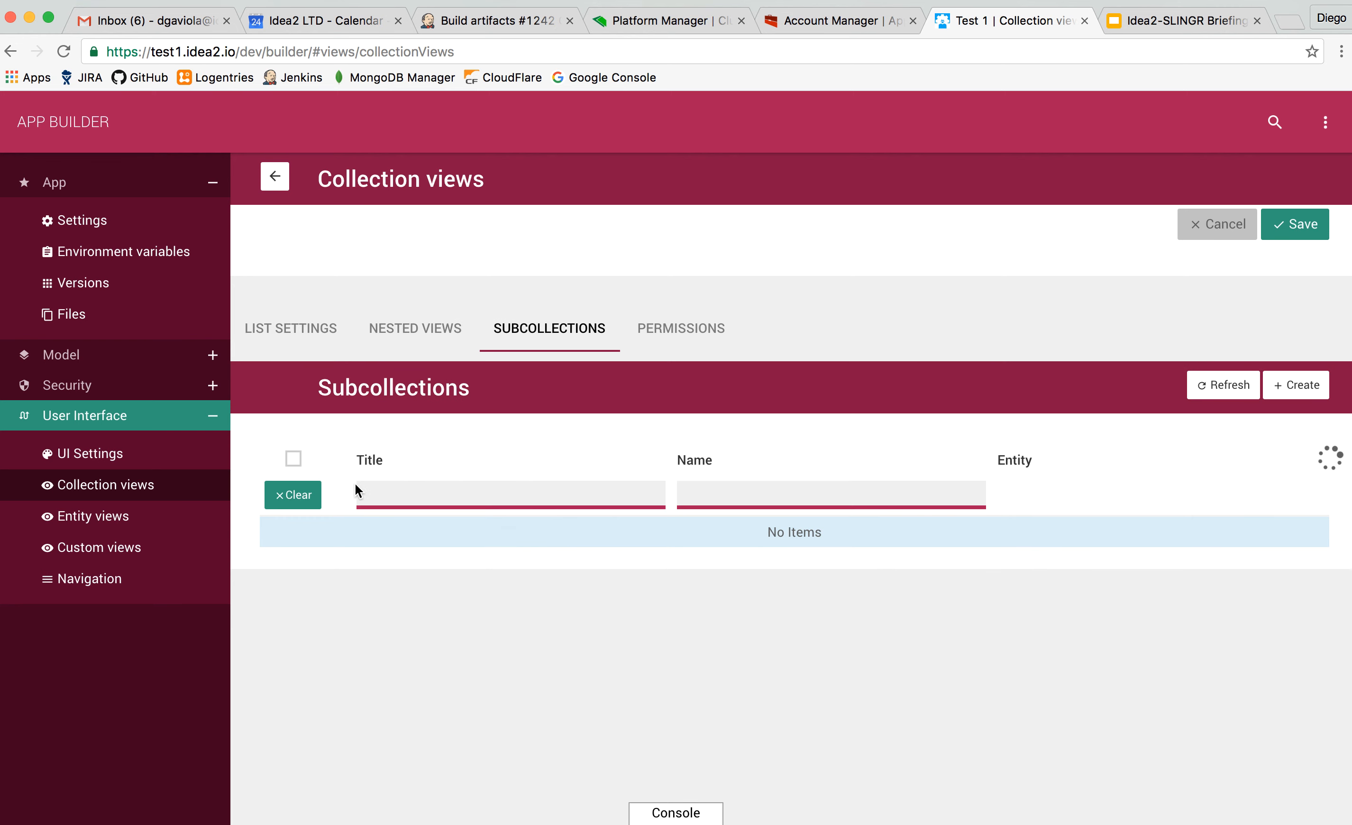
{"action": "scroll", "coordinate": [342, 551], "scroll_direction": "down", "scroll_amount": 1}
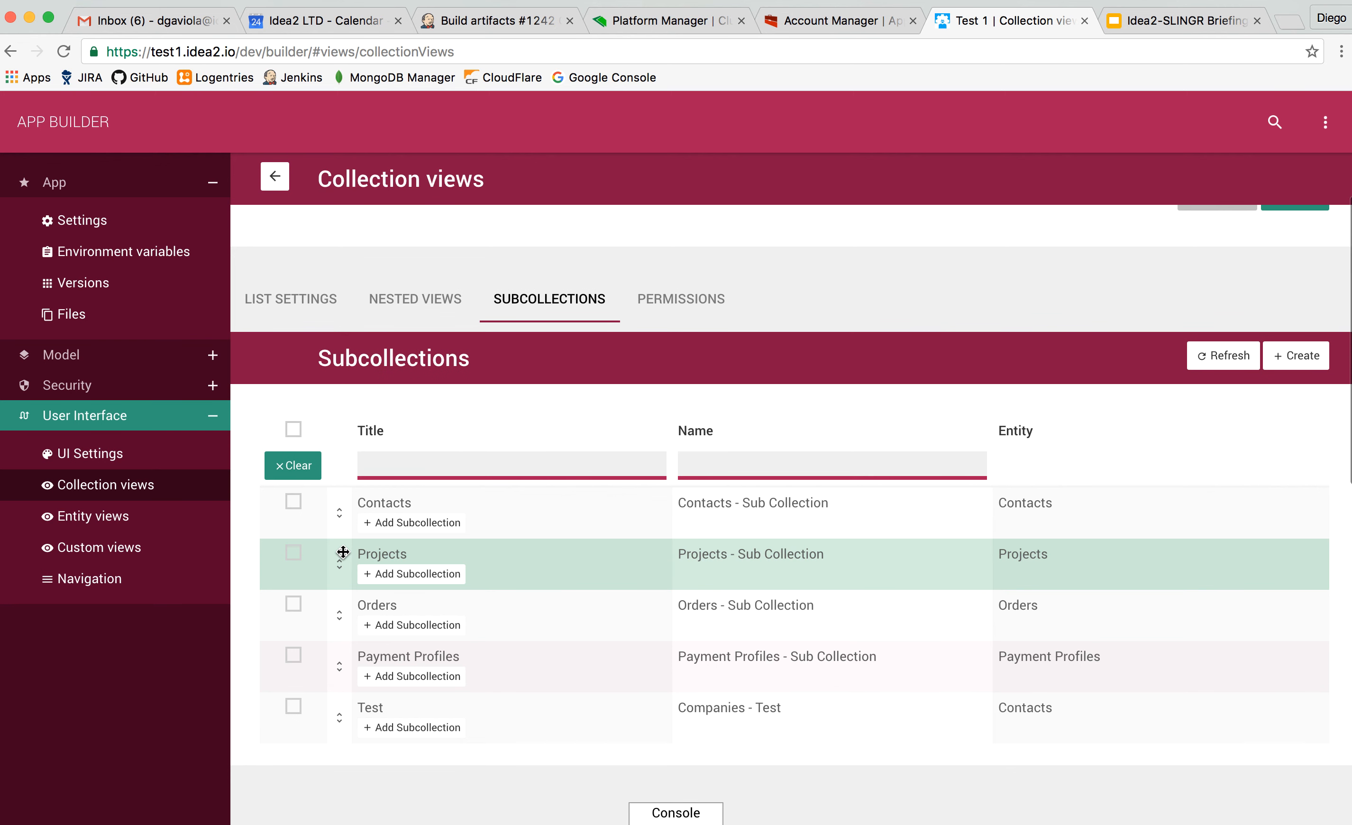
{"action": "scroll", "coordinate": [407, 520], "scroll_direction": "down", "scroll_amount": 2}
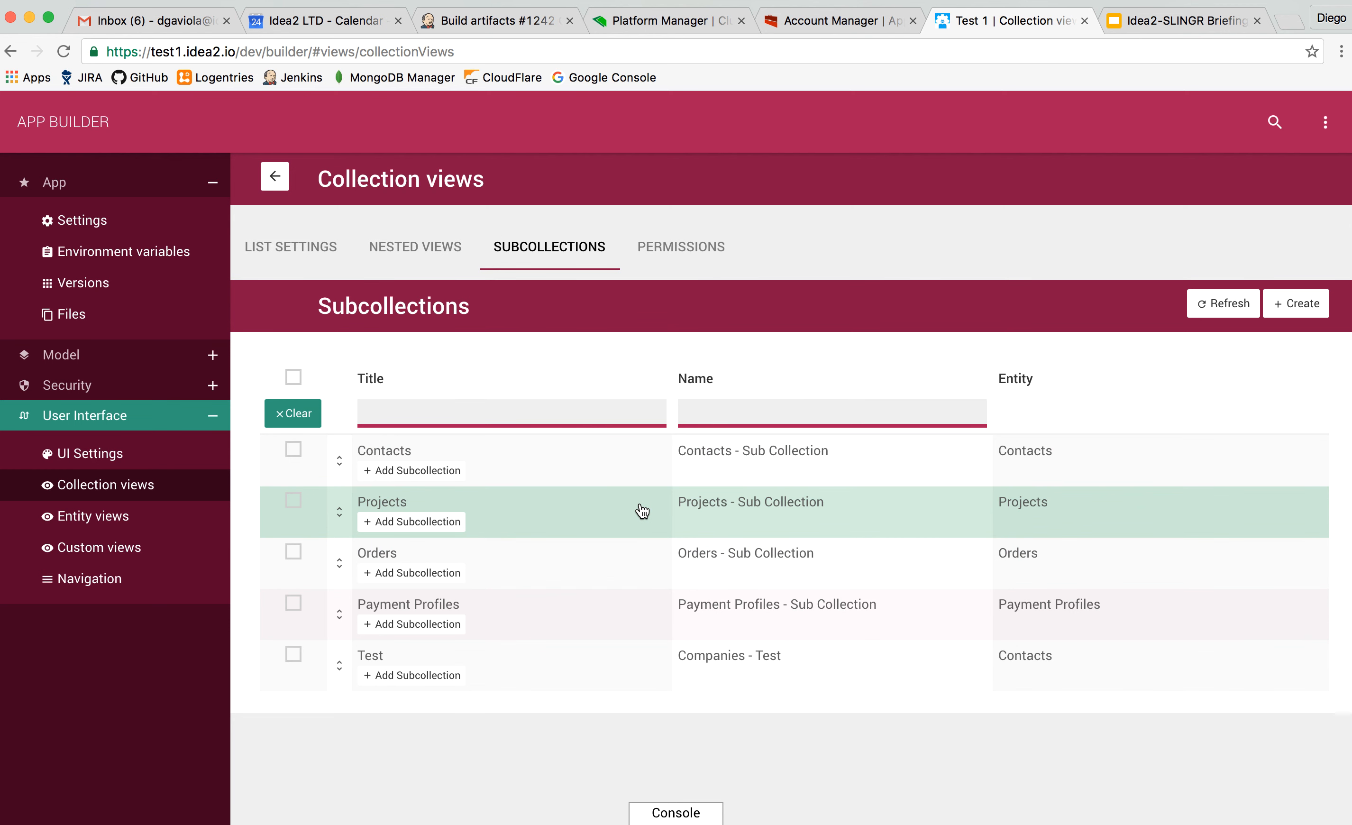
{"action": "scroll", "coordinate": [643, 511], "scroll_direction": "up", "scroll_amount": 8}
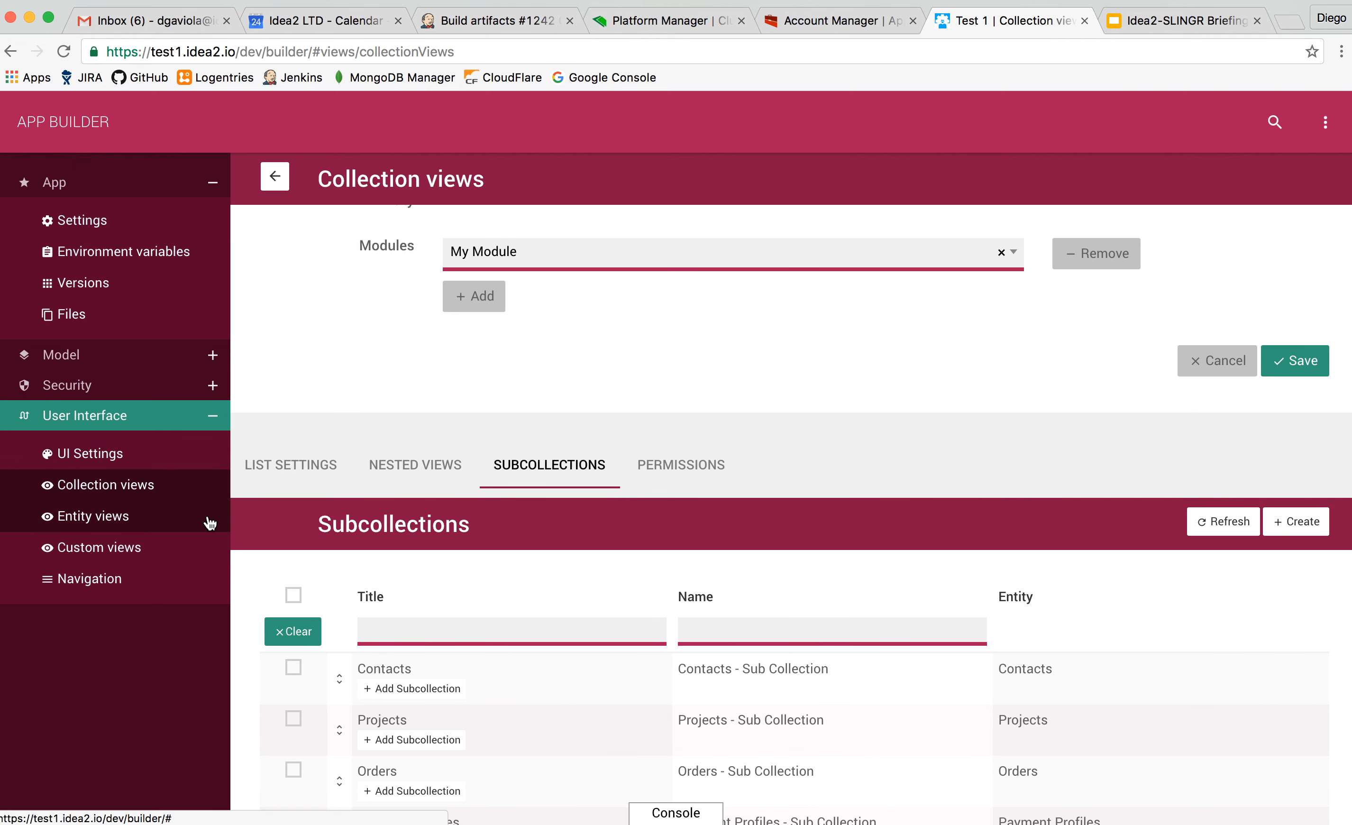
Check the entity views list, open the Dashboard custom view and review its model code.
{"action": "left_click", "coordinate": [132, 520]}
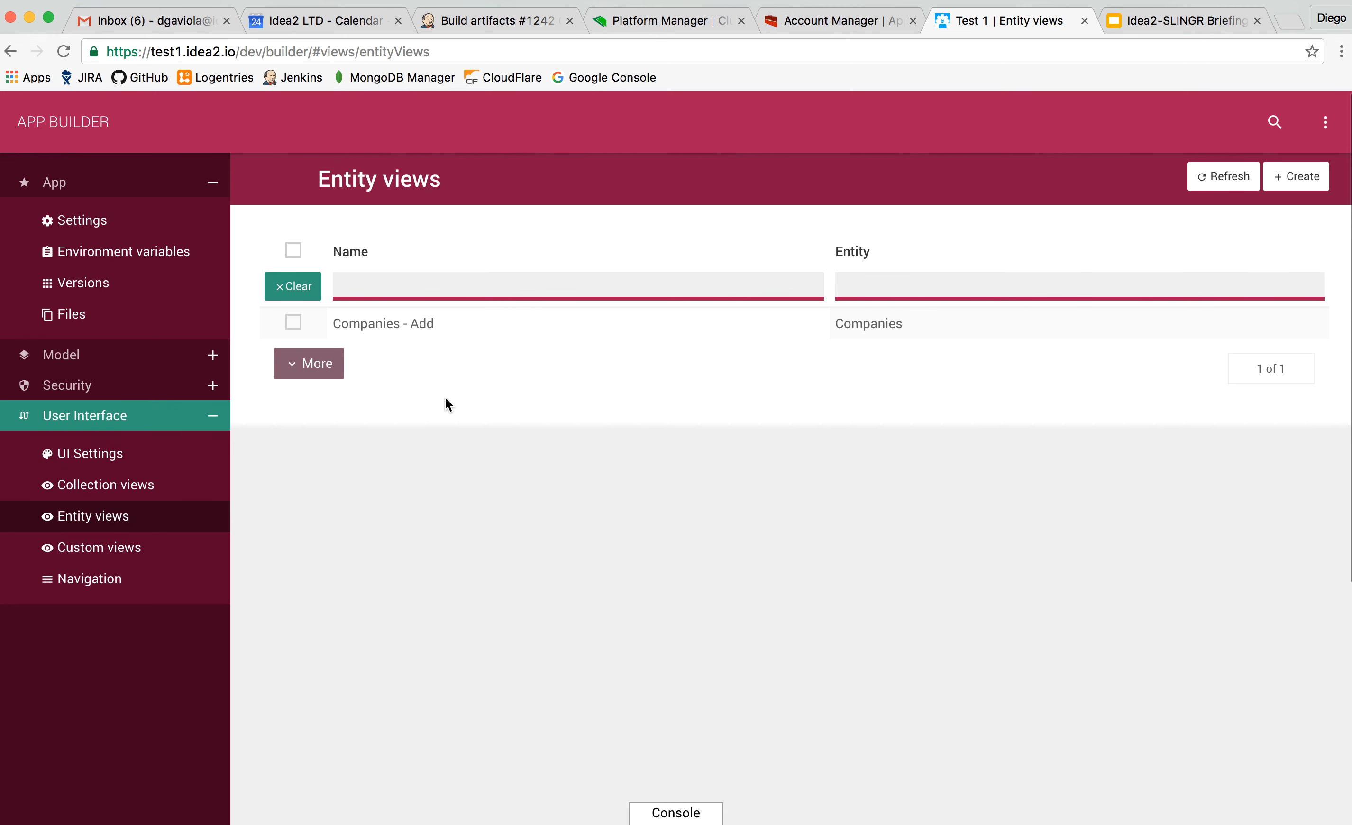
{"action": "left_click", "coordinate": [121, 549]}
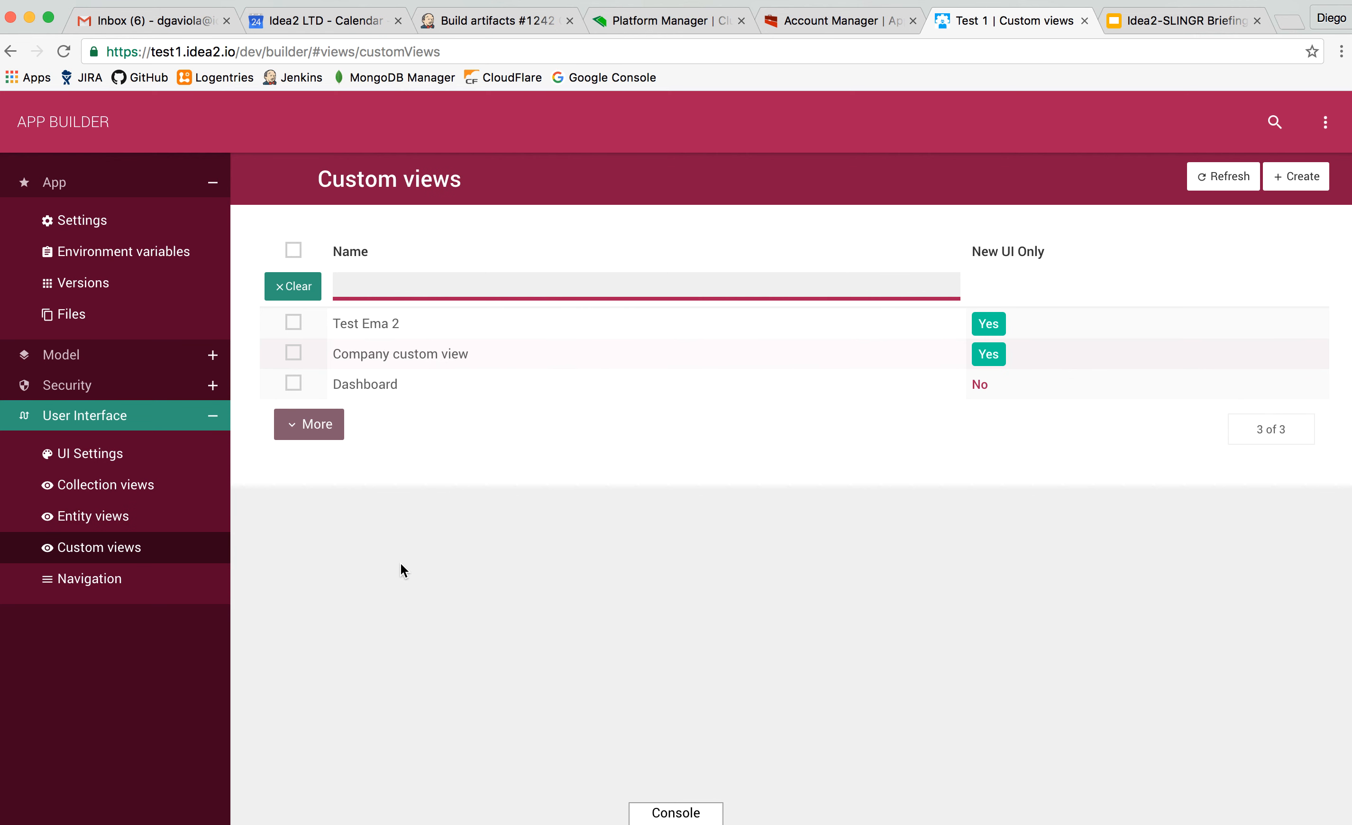
{"action": "left_click", "coordinate": [438, 390]}
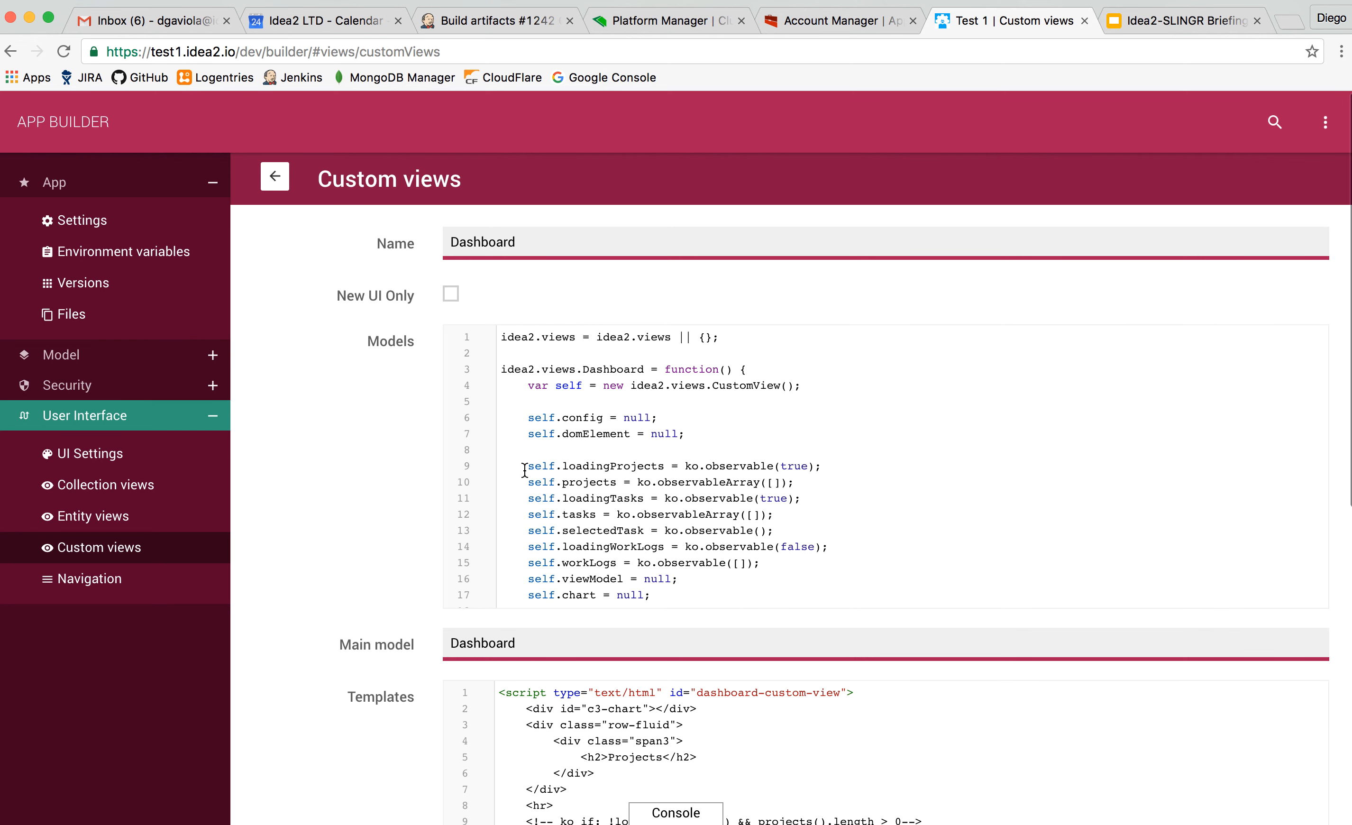
{"action": "scroll", "coordinate": [565, 443], "scroll_direction": "down", "scroll_amount": 10}
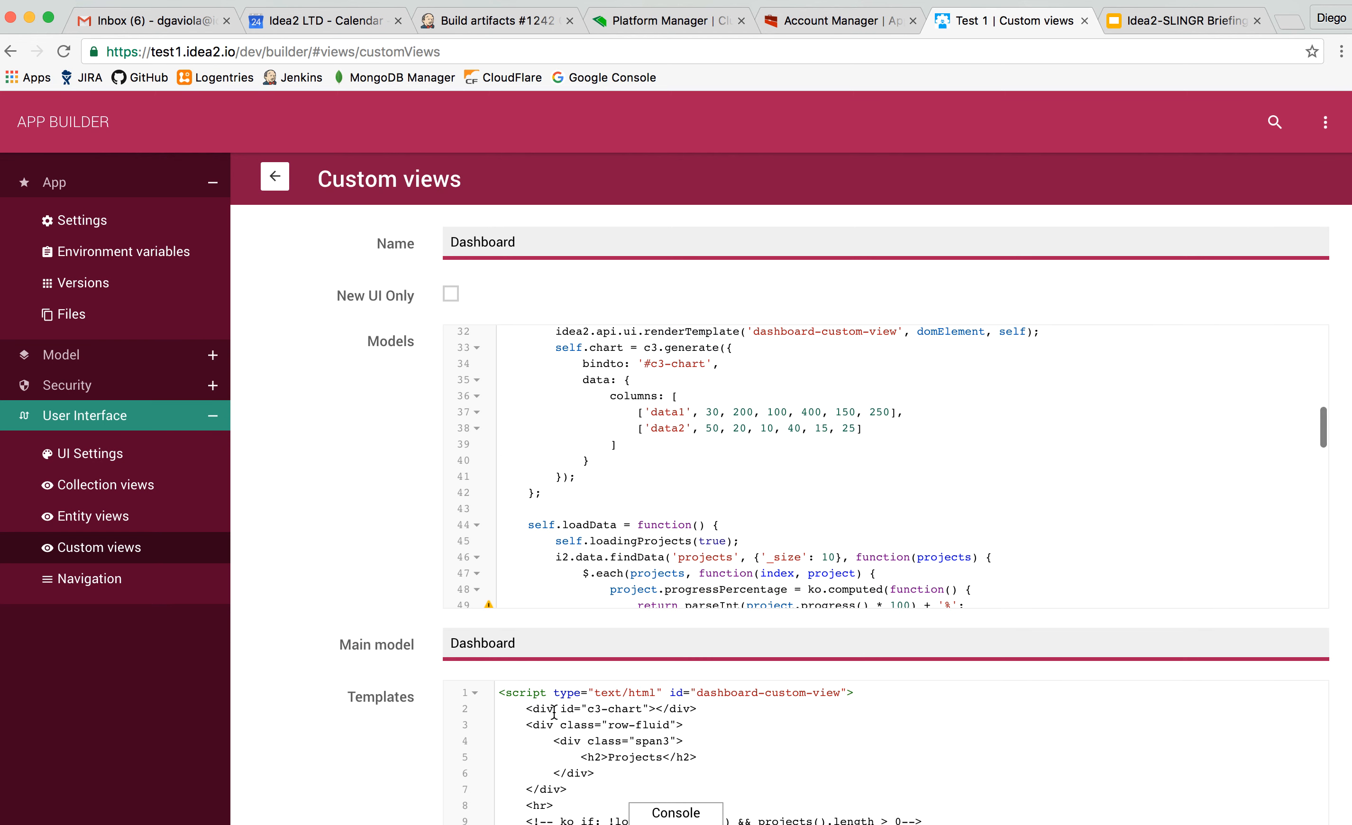
{"action": "scroll", "coordinate": [599, 519], "scroll_direction": "up", "scroll_amount": 4}
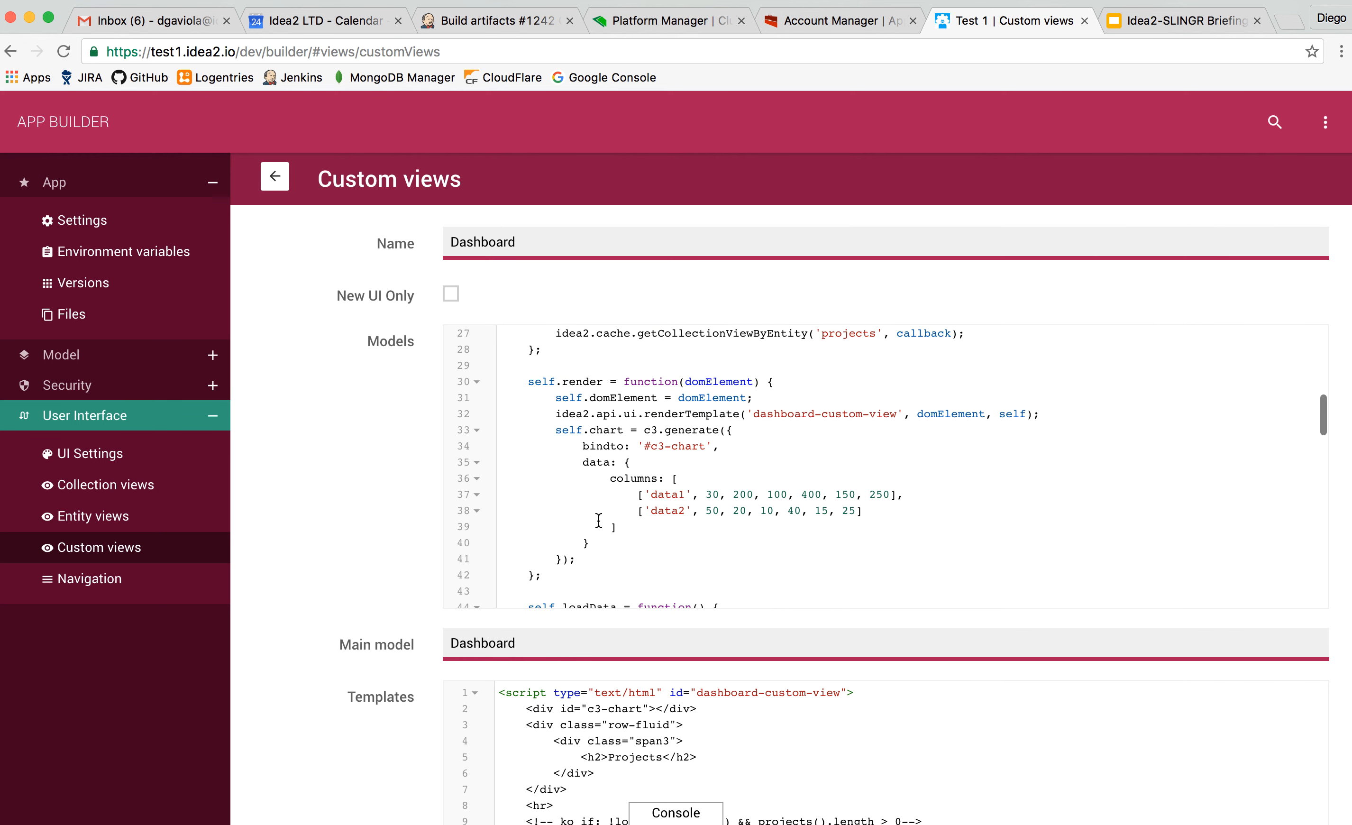
{"action": "scroll", "coordinate": [598, 522], "scroll_direction": "up", "scroll_amount": 7}
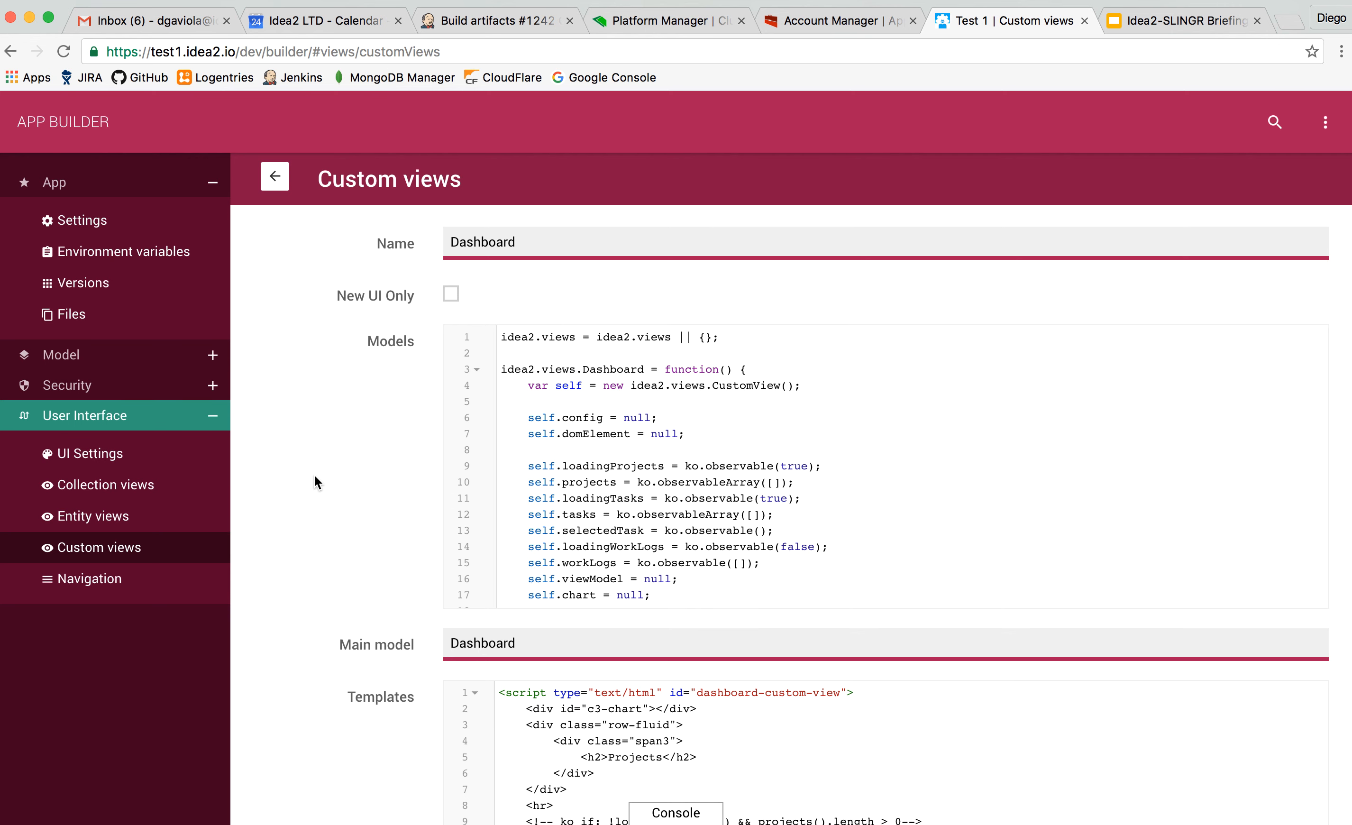
Open the app's navigation settings and review the menu entries with their views and icons.
{"action": "left_click", "coordinate": [136, 547]}
{"action": "left_click", "coordinate": [111, 576]}
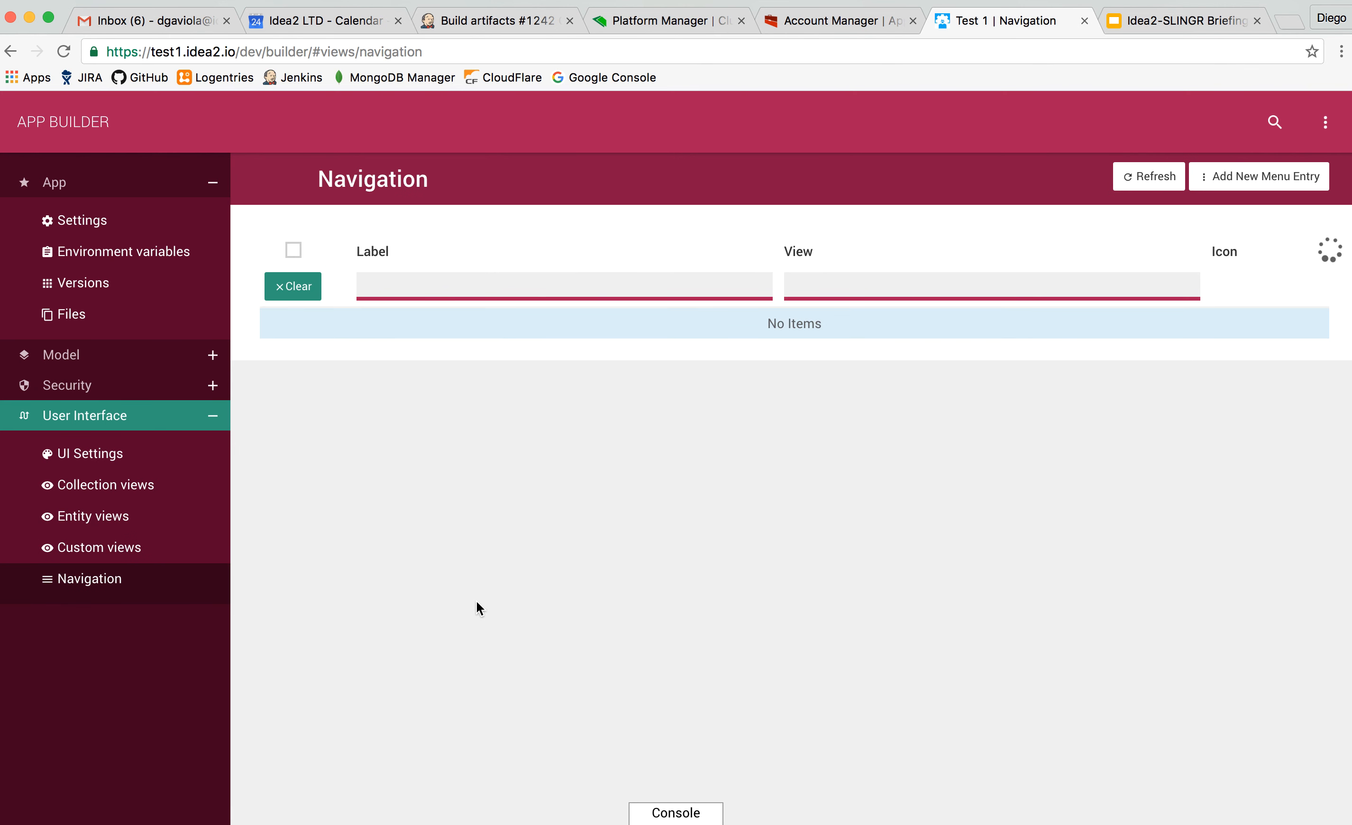
{"action": "scroll", "coordinate": [426, 478], "scroll_direction": "down", "scroll_amount": 3}
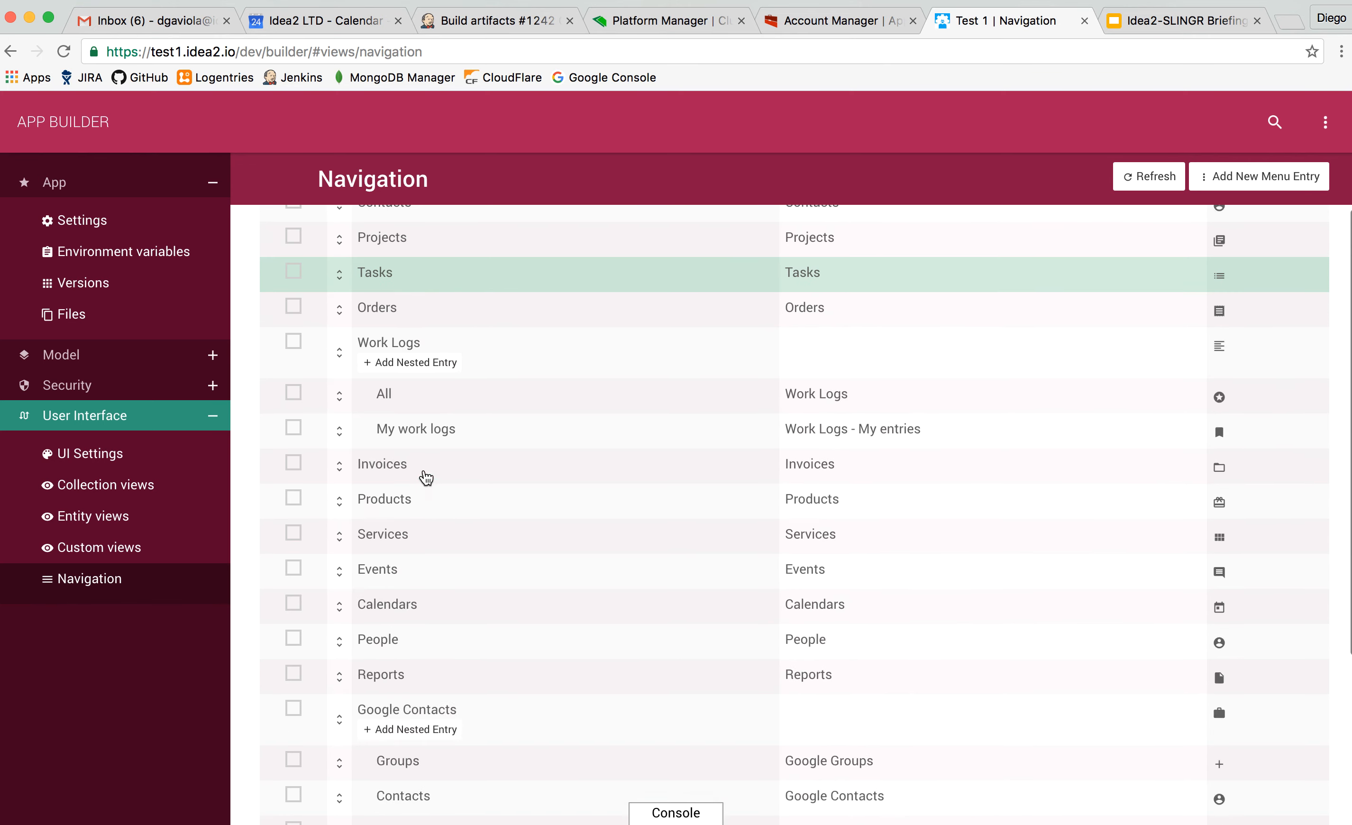
{"action": "scroll", "coordinate": [426, 477], "scroll_direction": "up", "scroll_amount": 4}
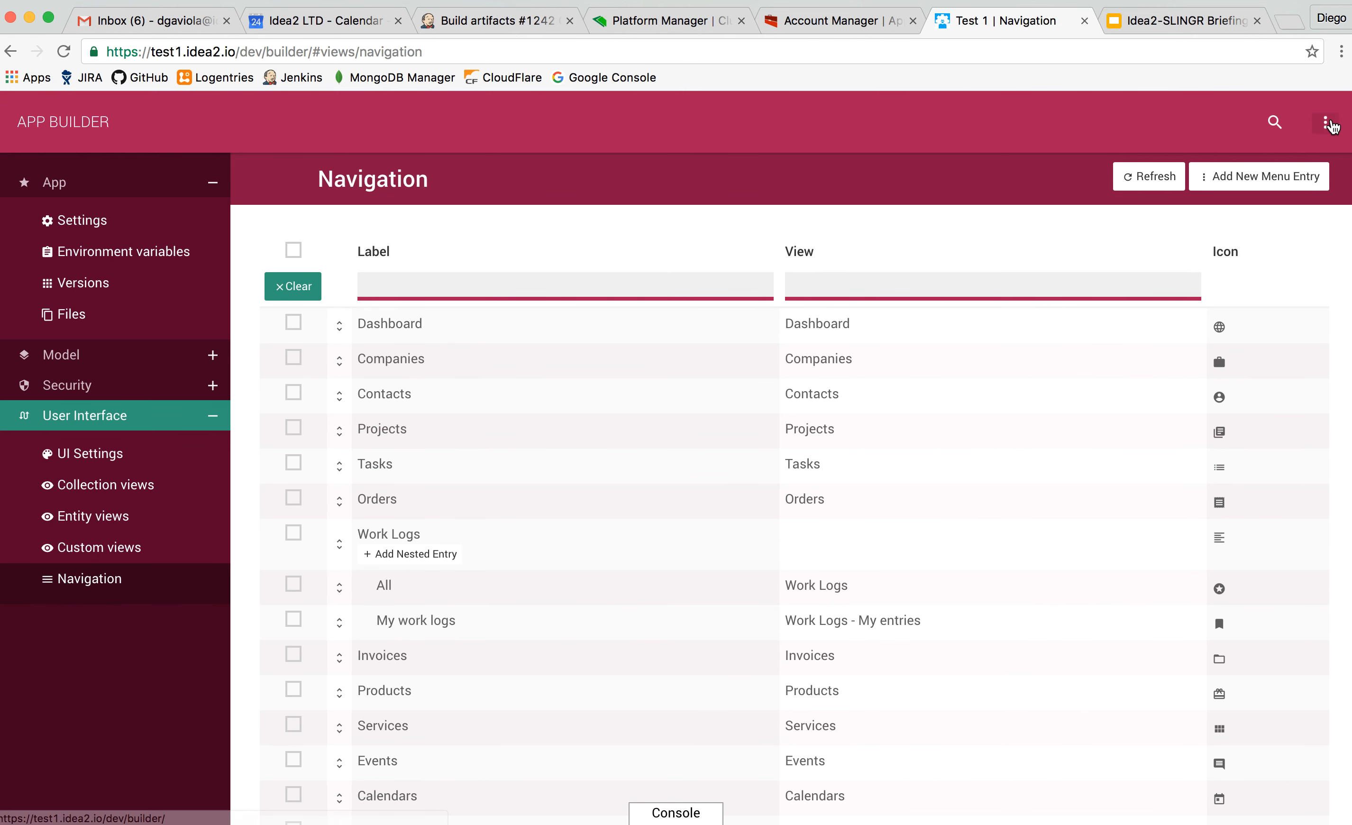
Review the pending changes to push, inspect the backup version option and close the dialog without pushing.
{"action": "left_click", "coordinate": [1330, 124]}
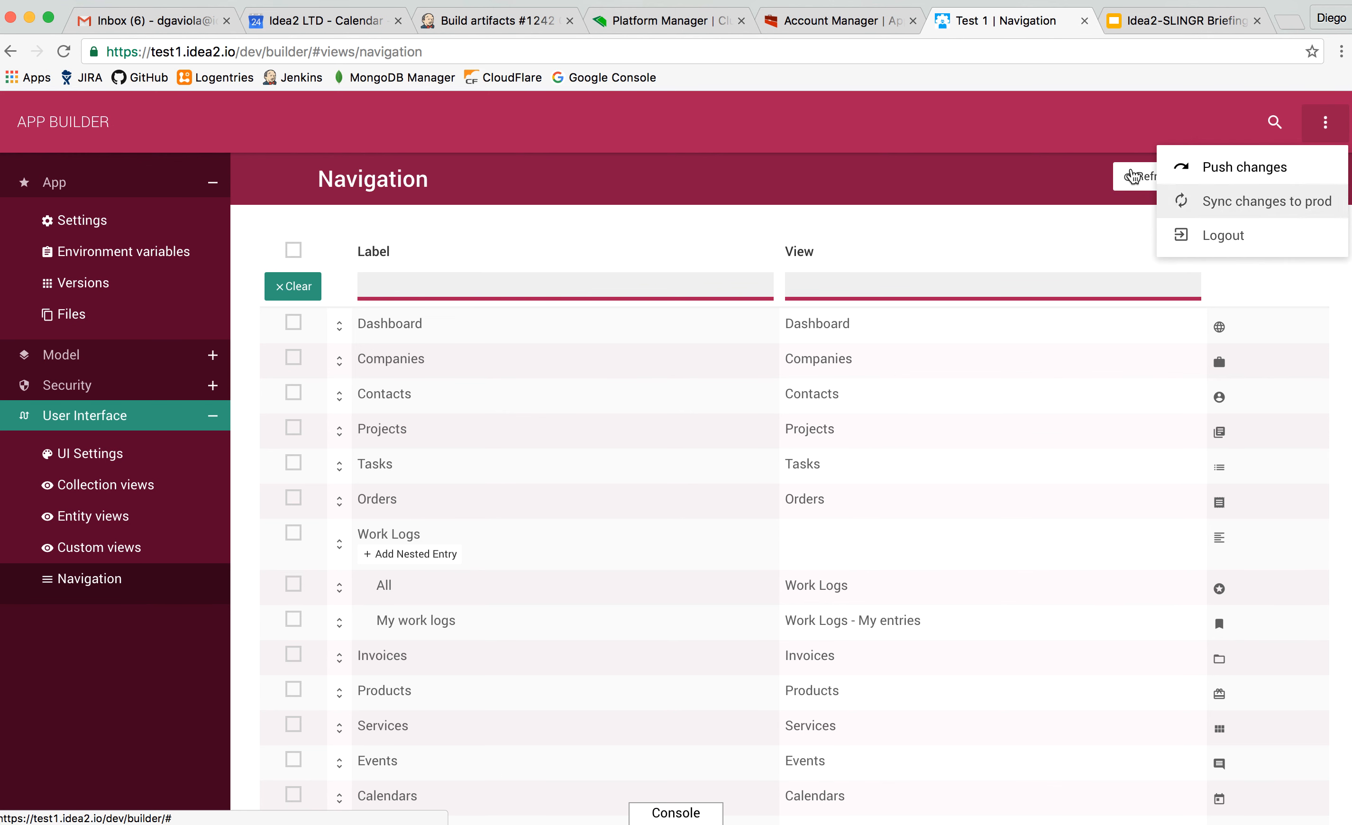
{"action": "left_click", "coordinate": [1054, 158]}
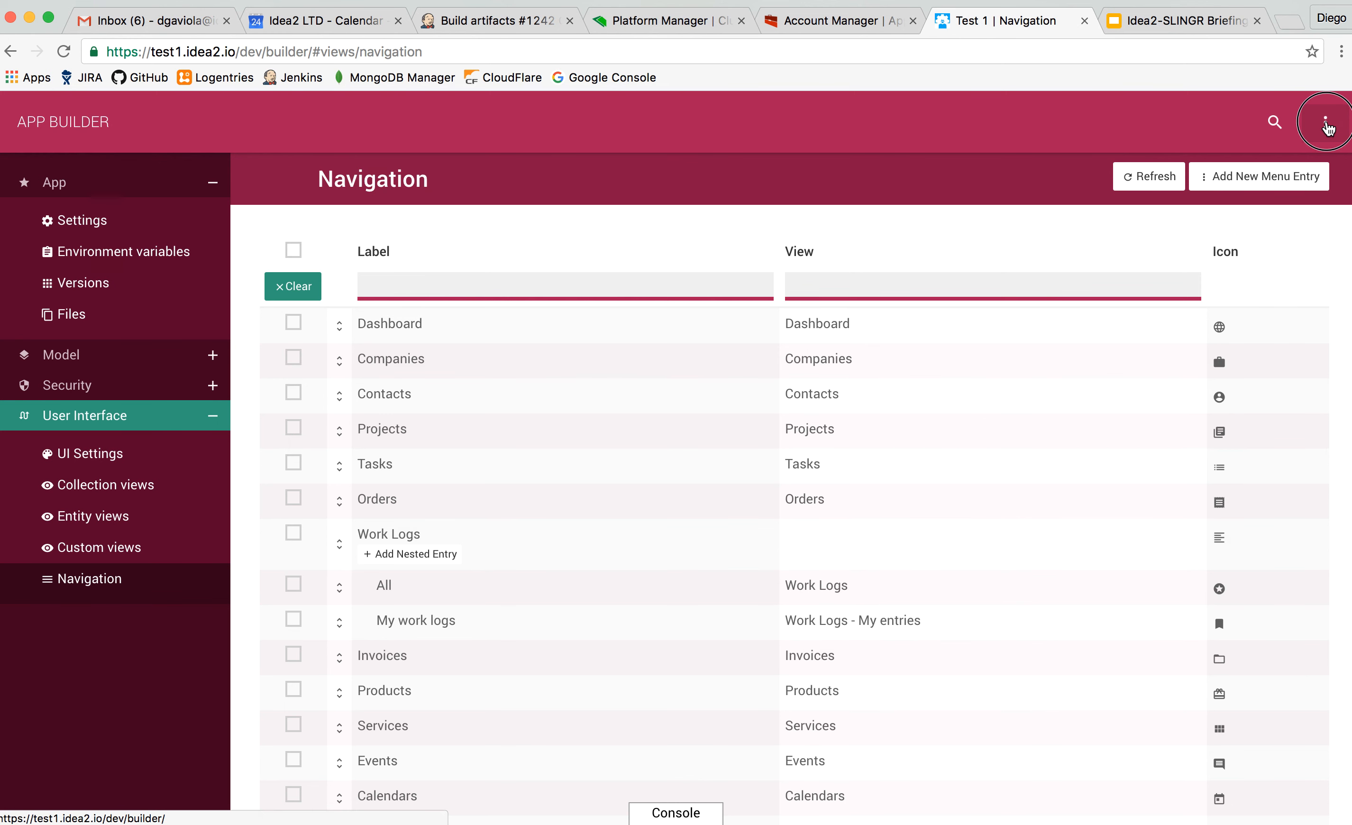
{"action": "left_click", "coordinate": [1327, 126]}
{"action": "left_click", "coordinate": [1278, 178]}
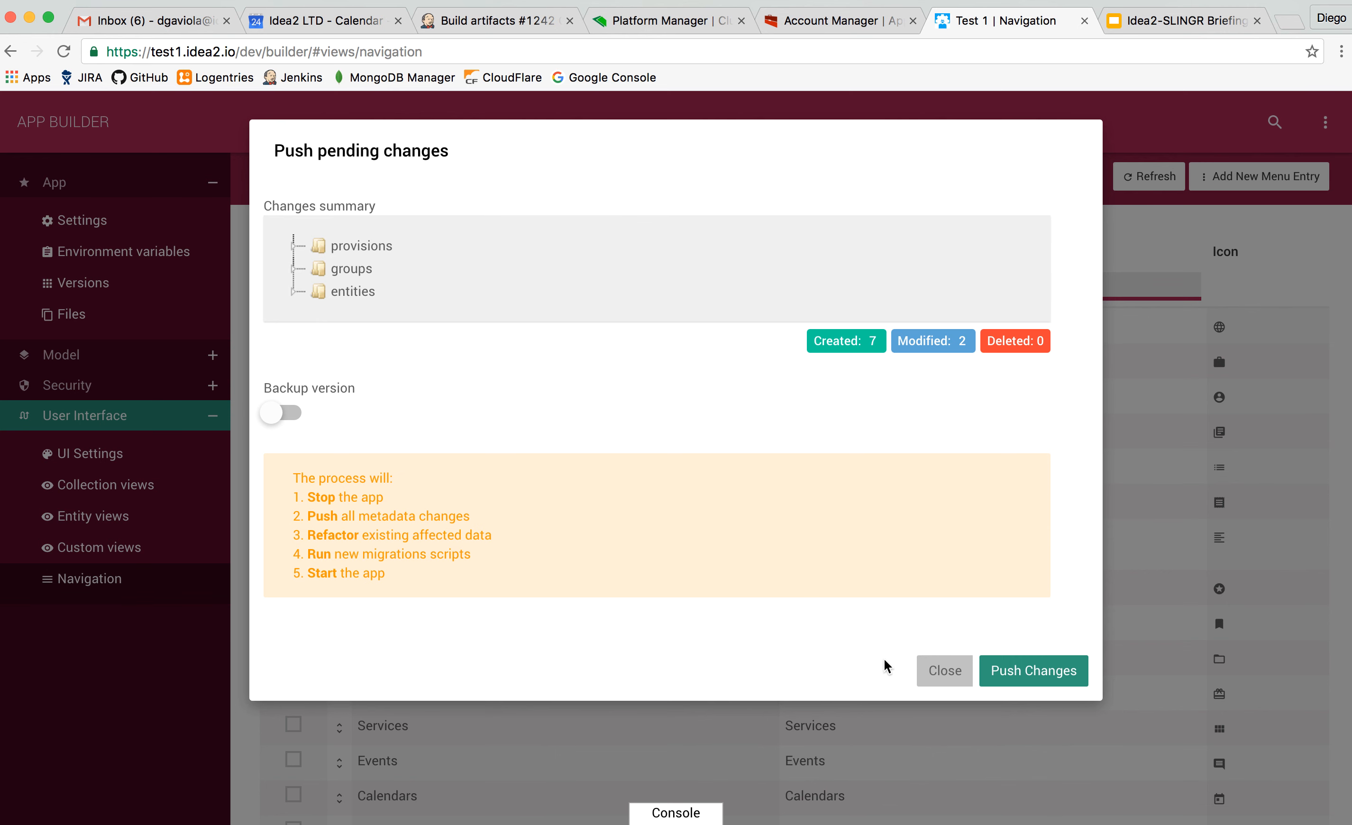
{"action": "left_click", "coordinate": [292, 417]}
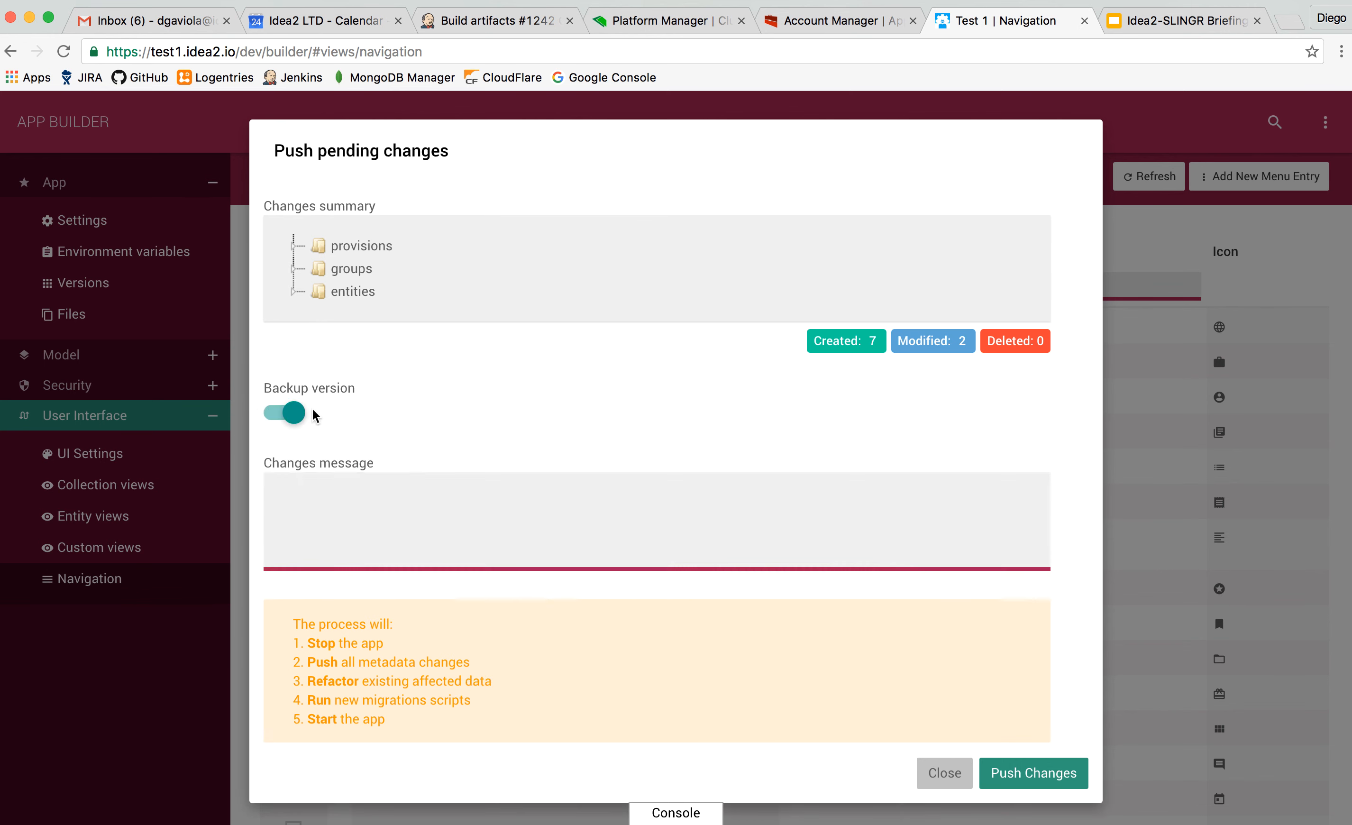
{"action": "left_click", "coordinate": [290, 417]}
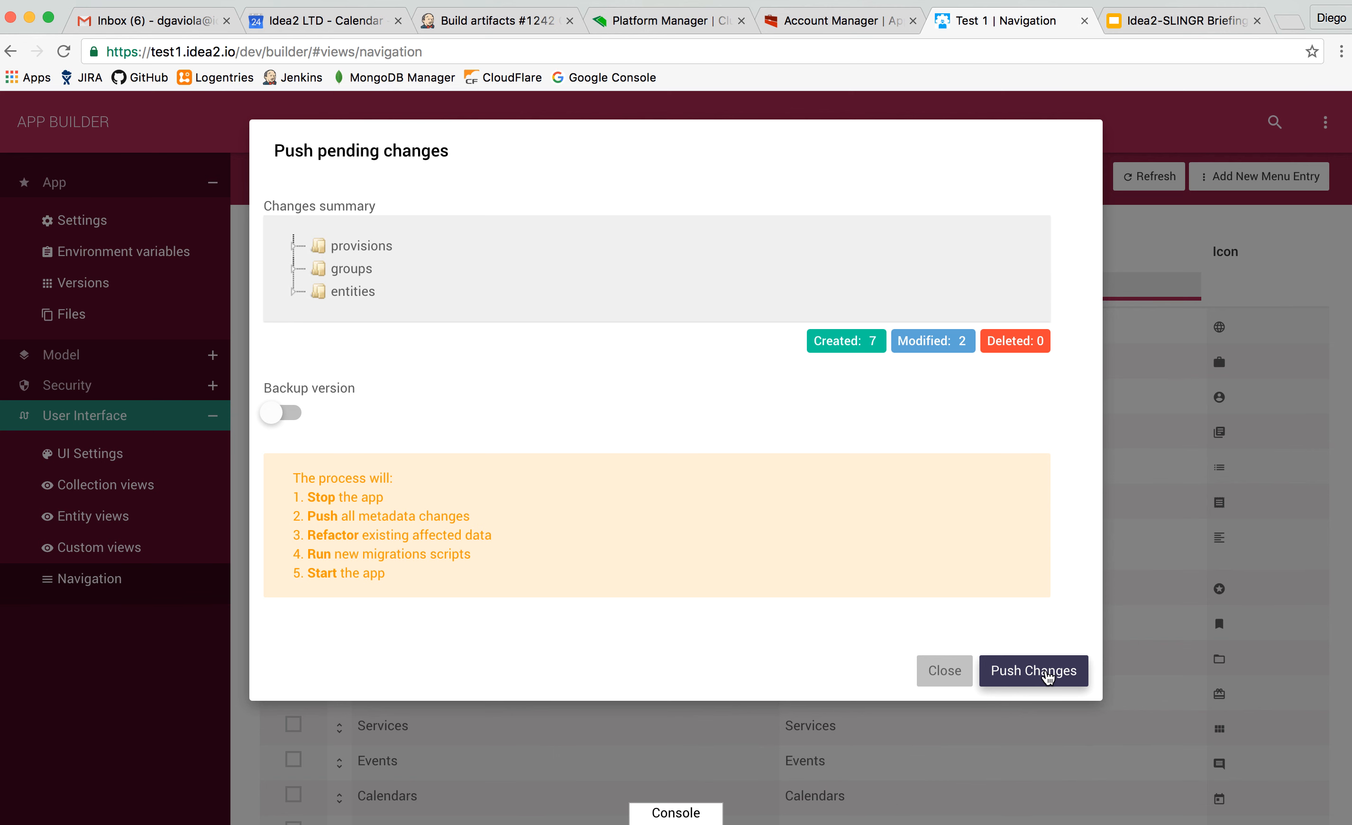
{"action": "left_click", "coordinate": [934, 675]}
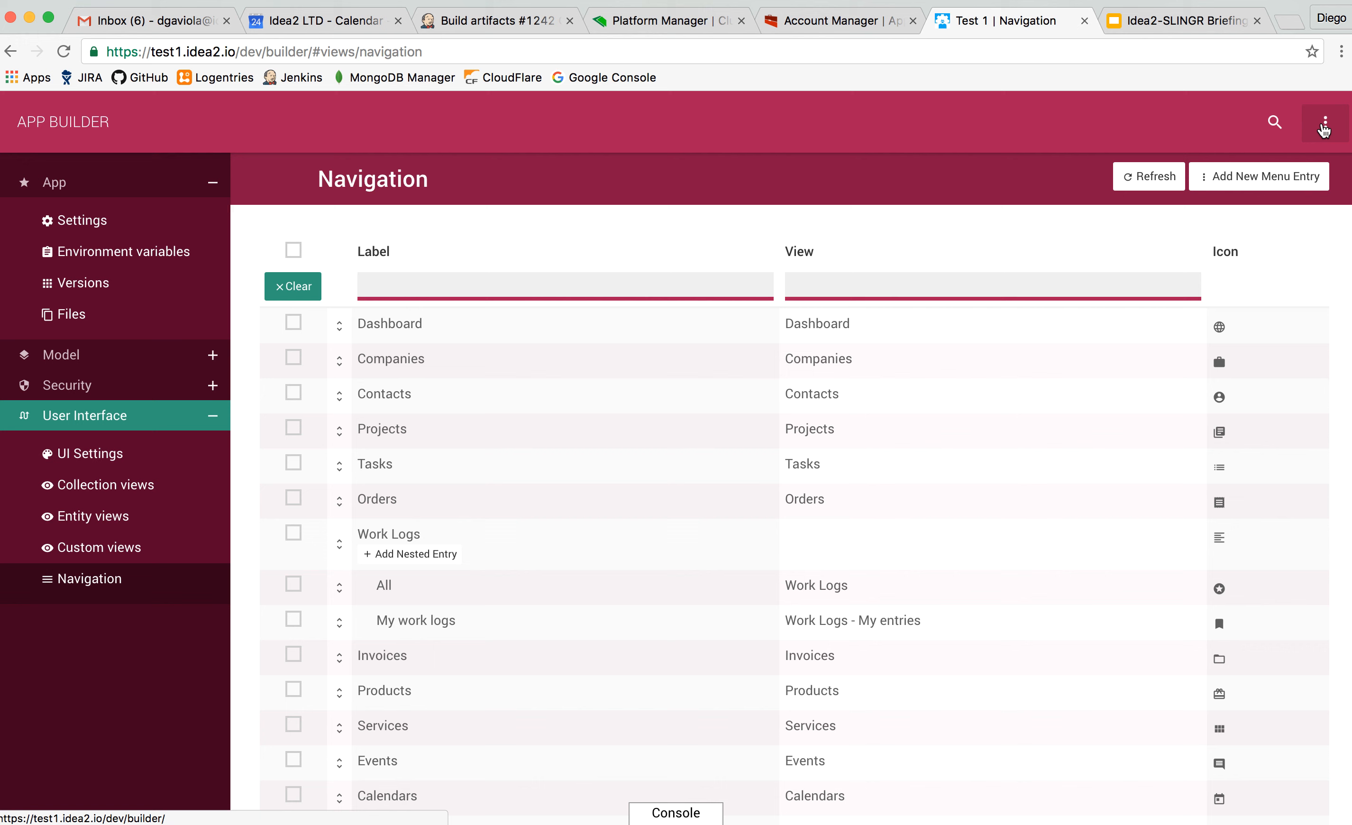
Review the summary and process steps for syncing changes to prod, and close the dialog without syncing.
{"action": "left_click", "coordinate": [1325, 125]}
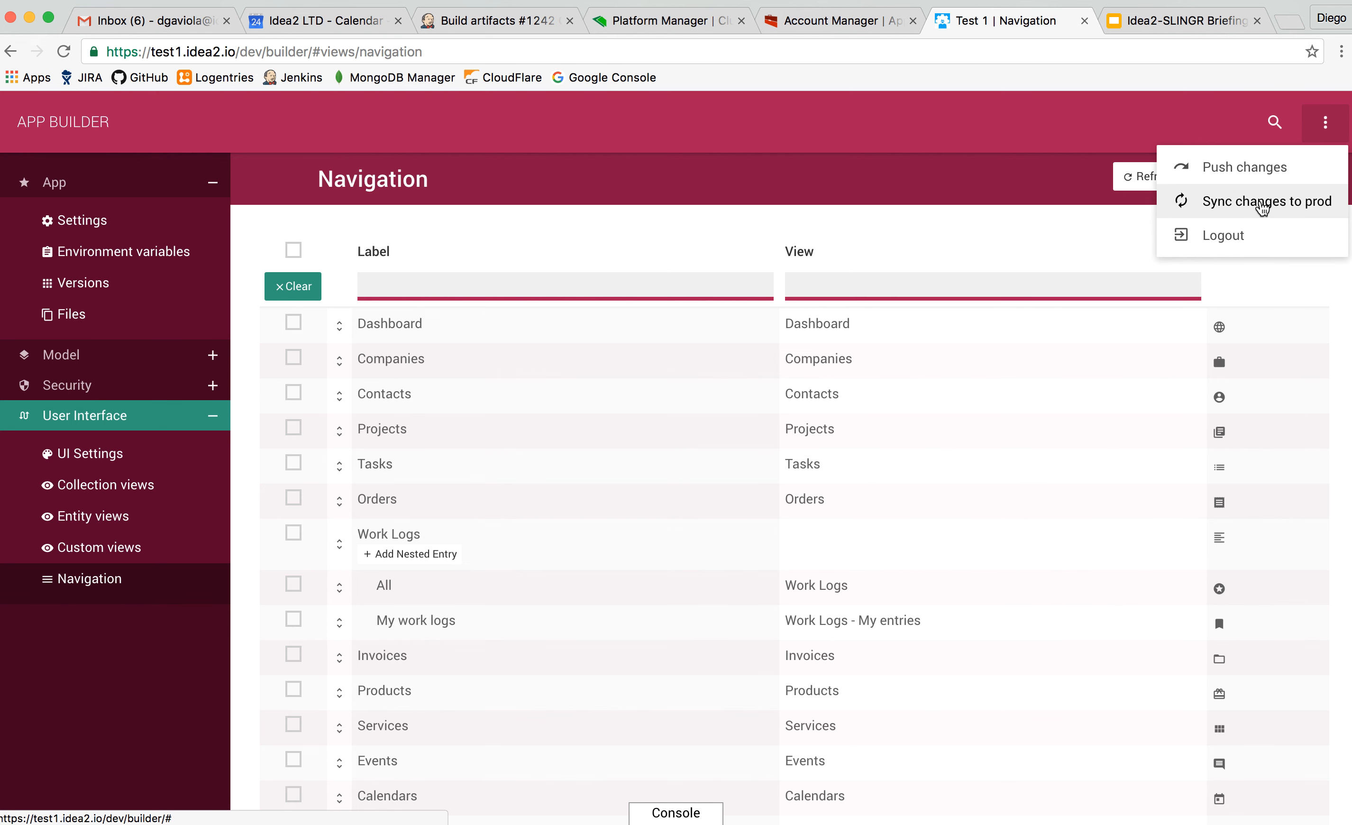
{"action": "left_click", "coordinate": [1263, 204]}
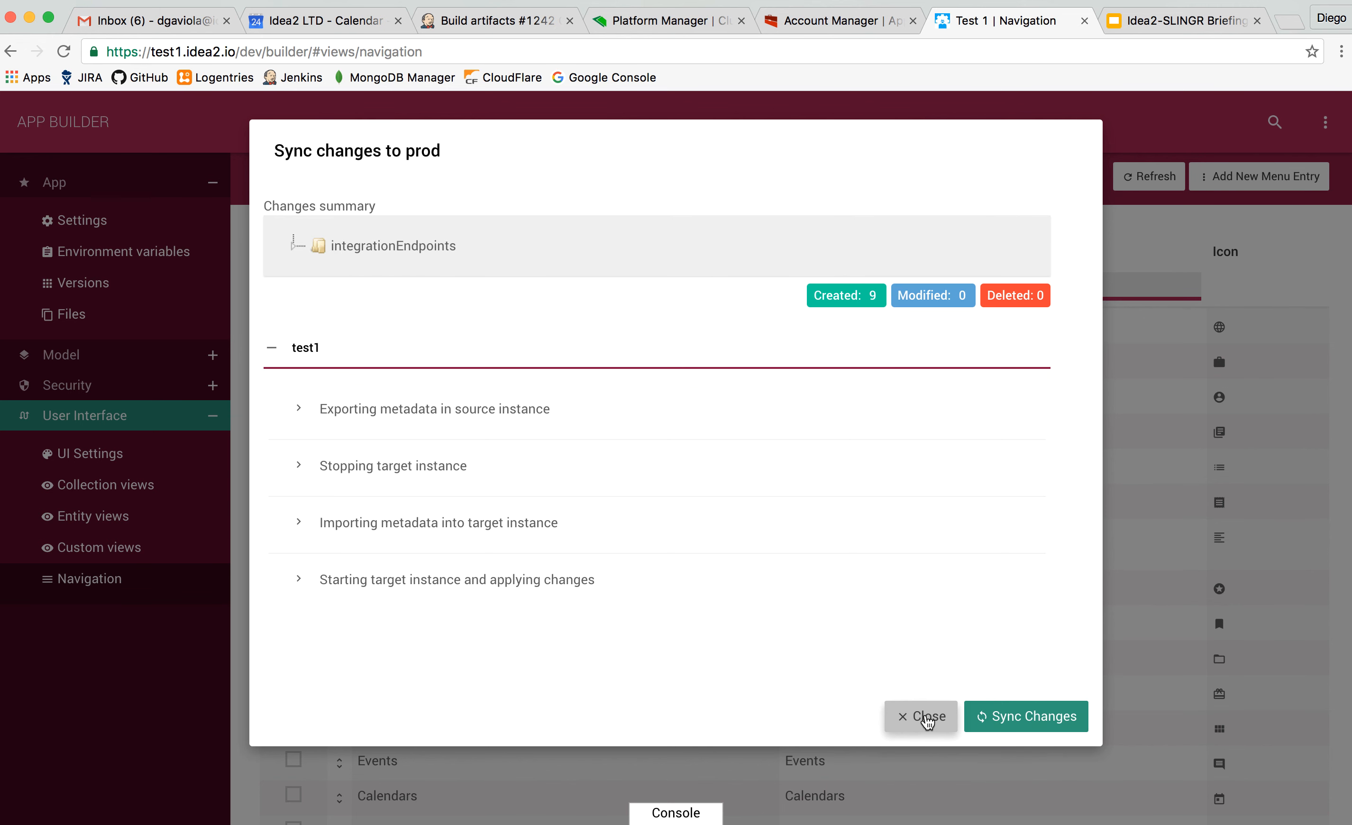
{"action": "left_click", "coordinate": [926, 721]}
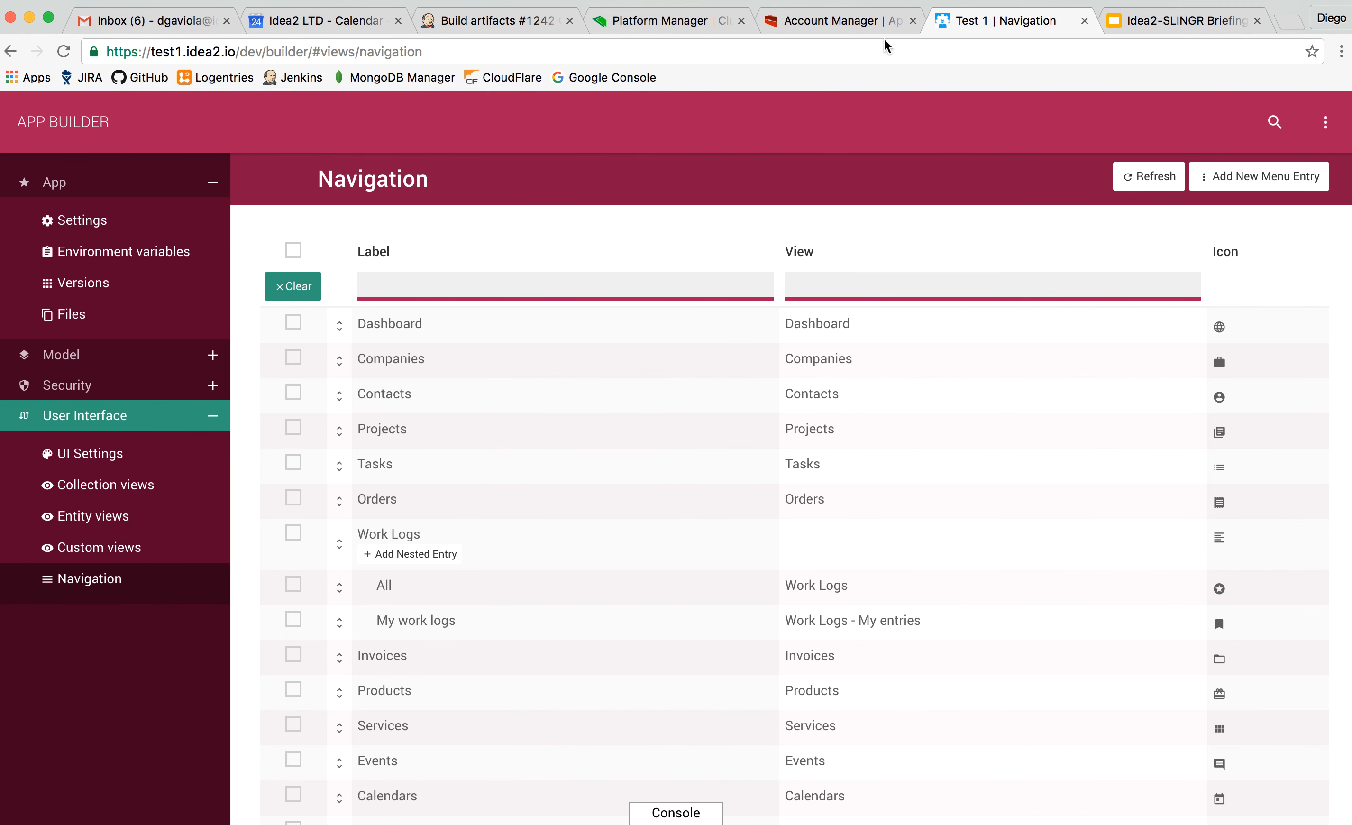
Switch to Account Manager and open Test 1's development environment in New Runtime (Beta).
{"action": "left_click", "coordinate": [867, 26]}
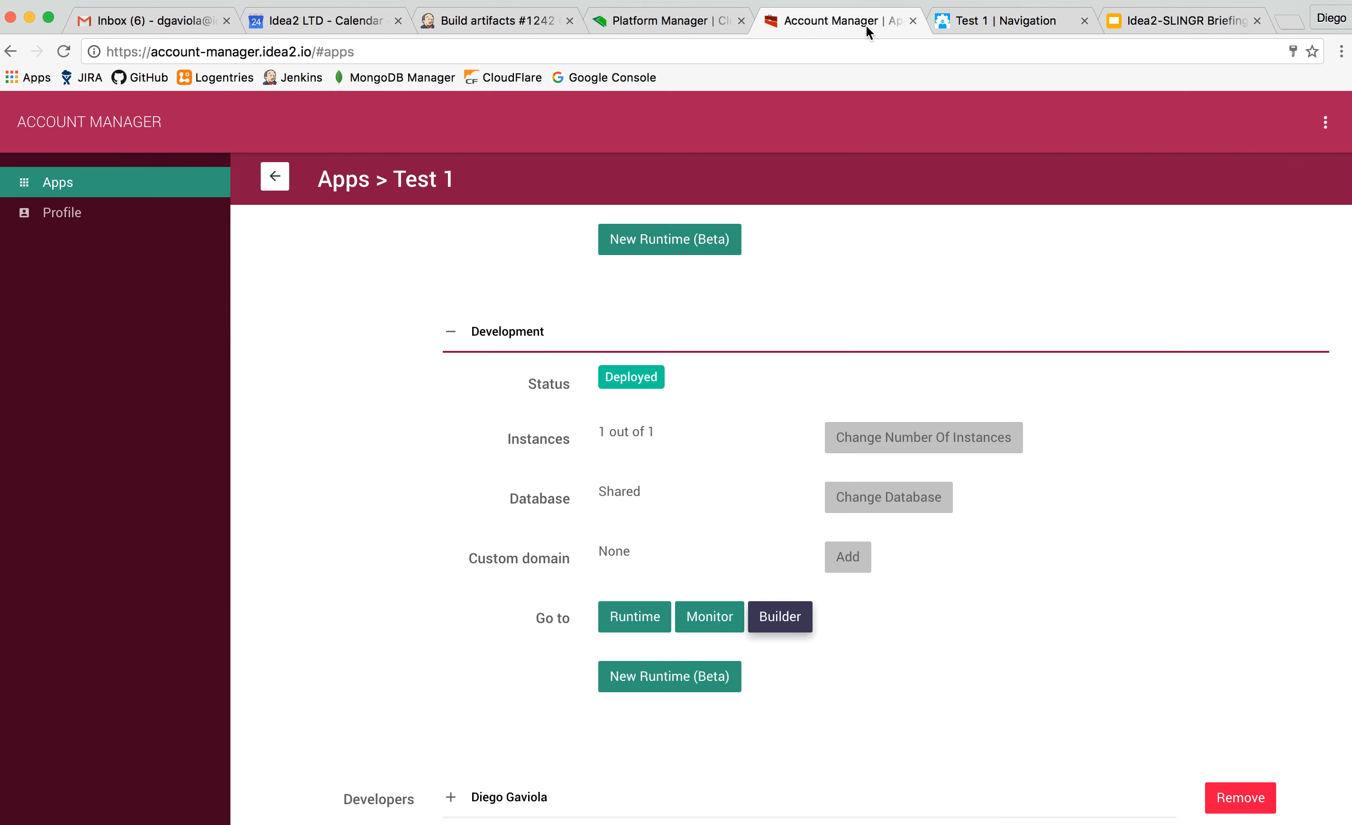
{"action": "left_click", "coordinate": [648, 627]}
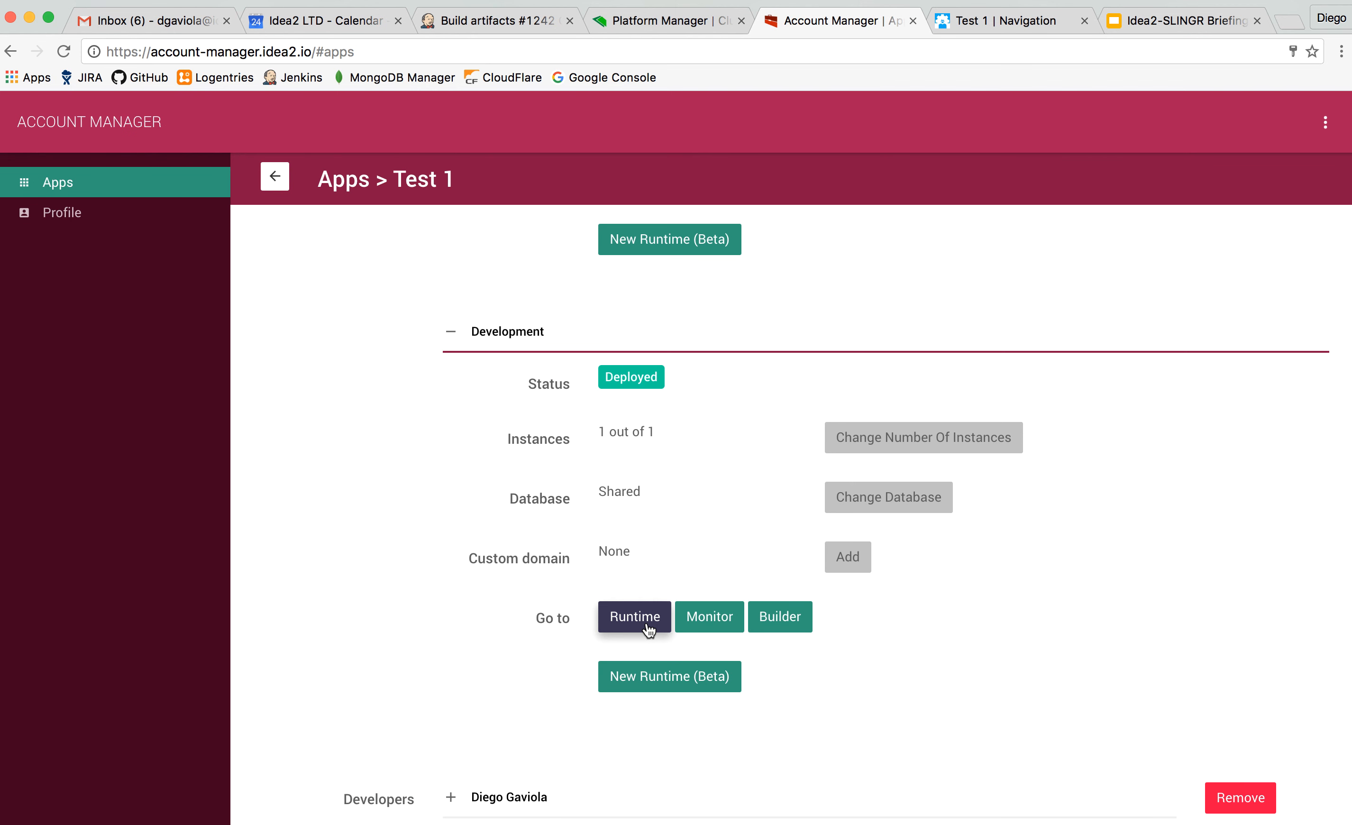
{"action": "left_click", "coordinate": [648, 625]}
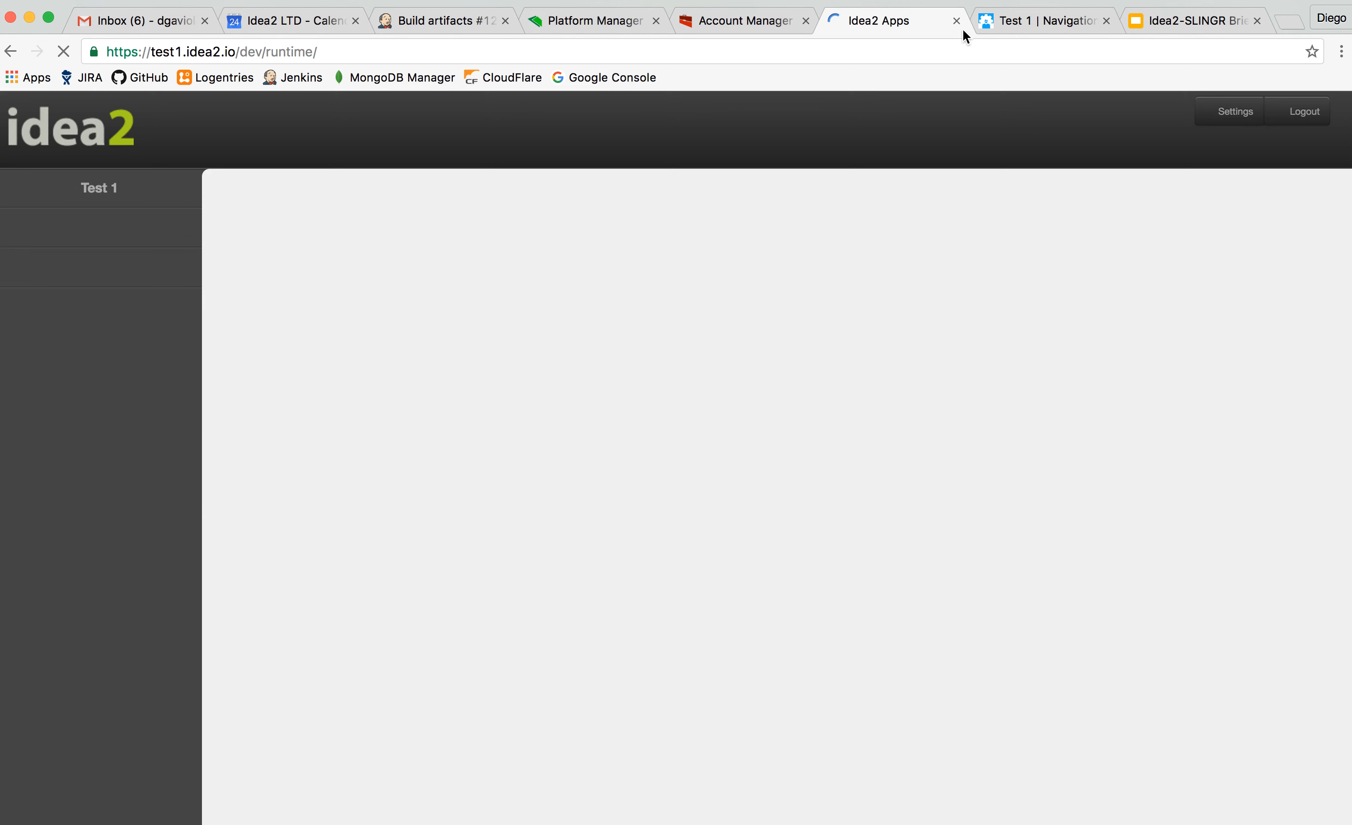
{"action": "left_click", "coordinate": [744, 20]}
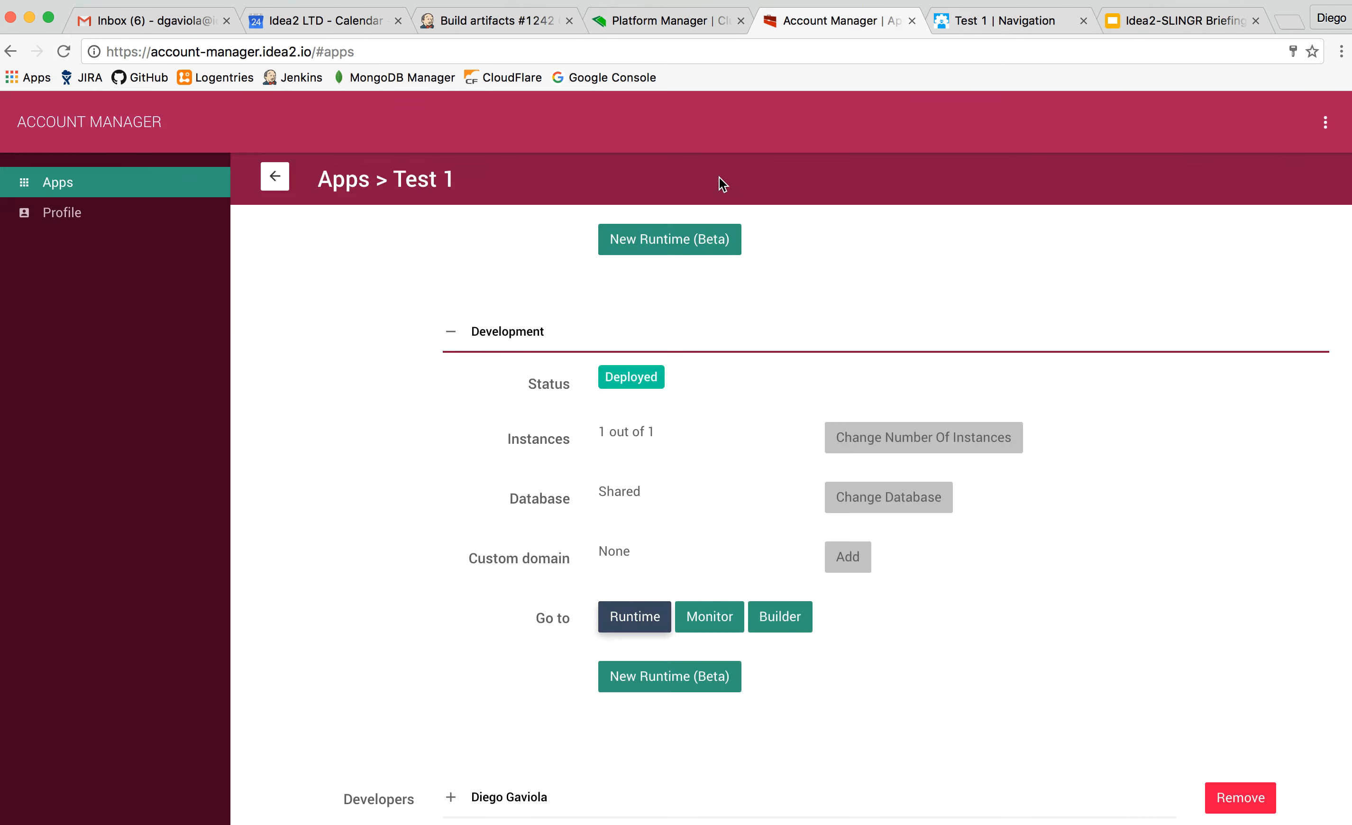
{"action": "left_click", "coordinate": [621, 676]}
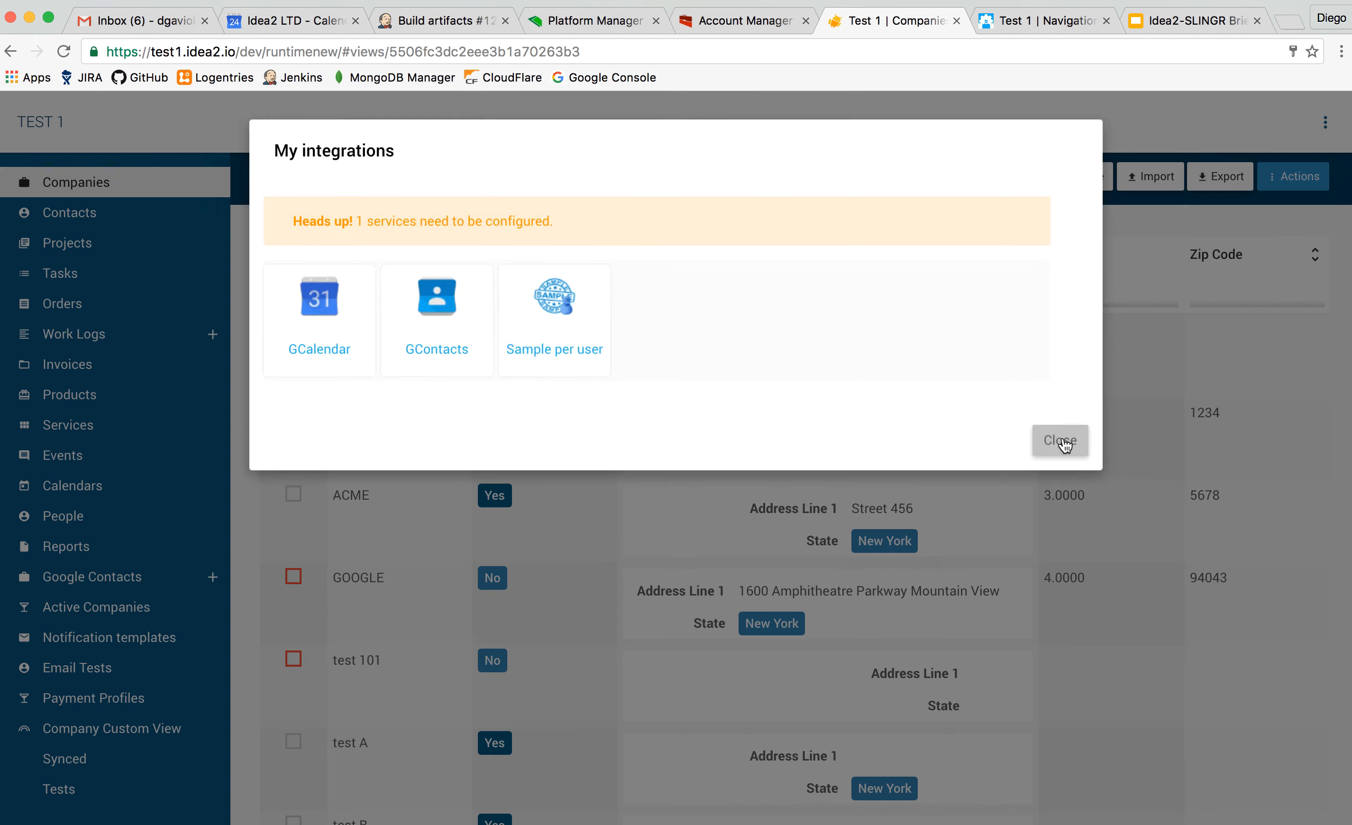
Browse the Companies and Contacts lists and show the actions available for the Companies list.
{"action": "left_click", "coordinate": [1062, 442]}
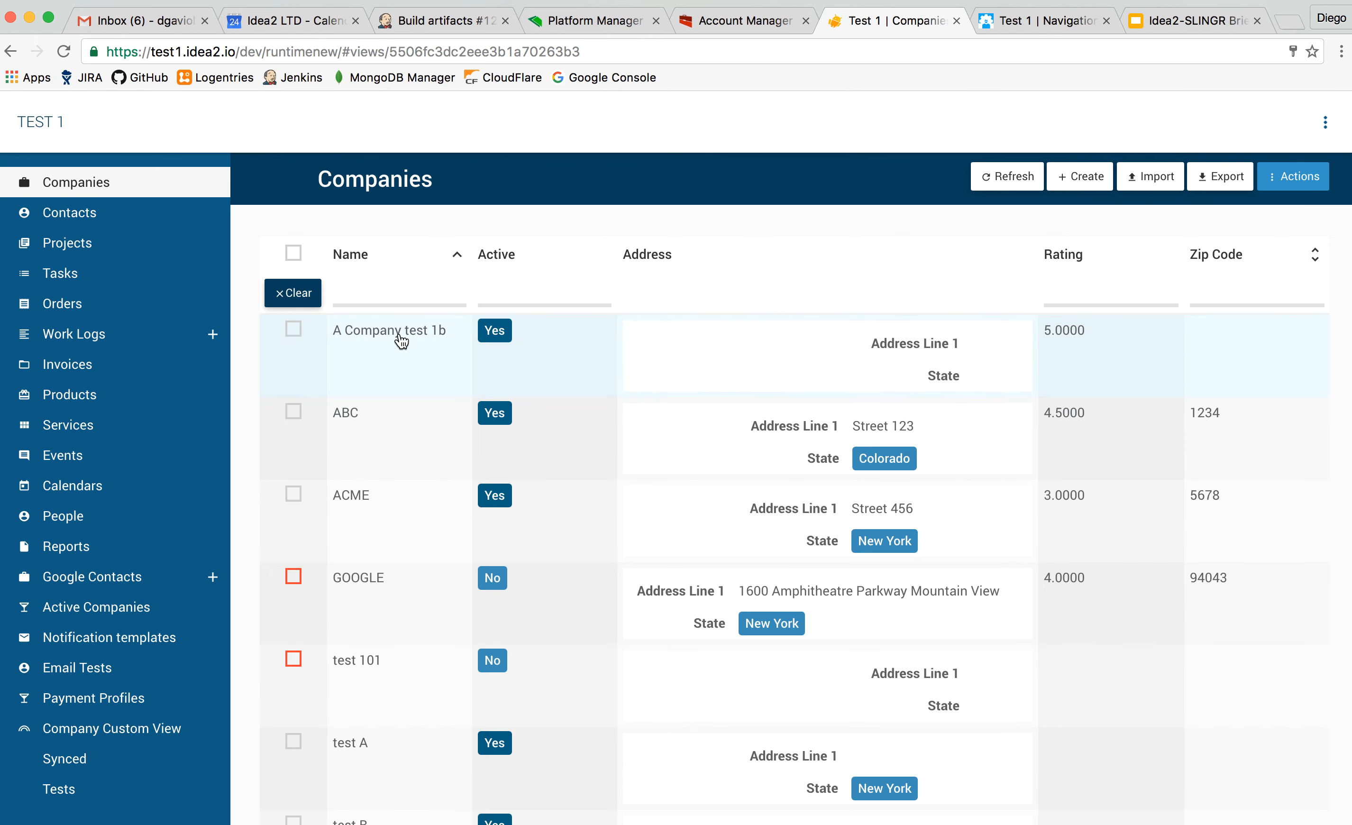
{"action": "left_click", "coordinate": [166, 216]}
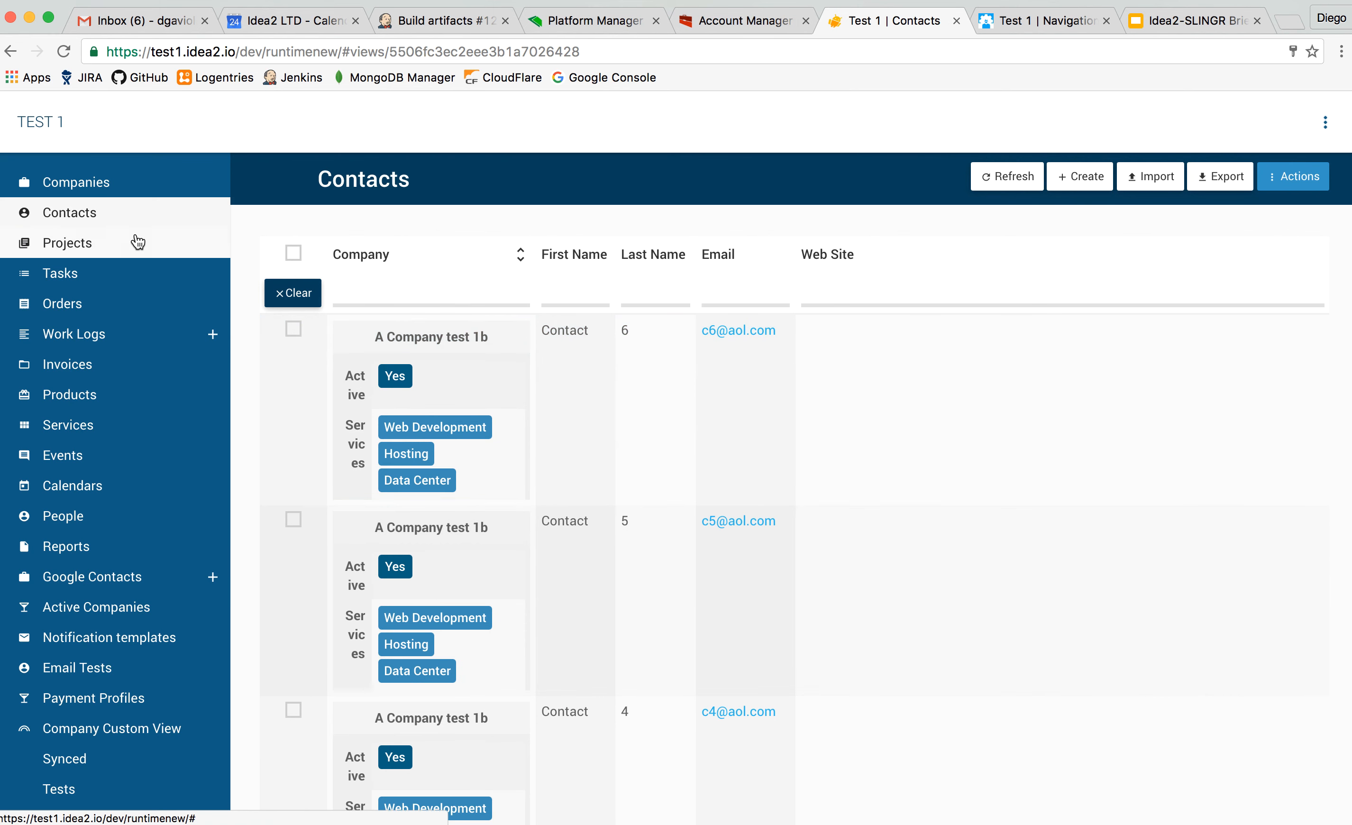
{"action": "left_click", "coordinate": [120, 186]}
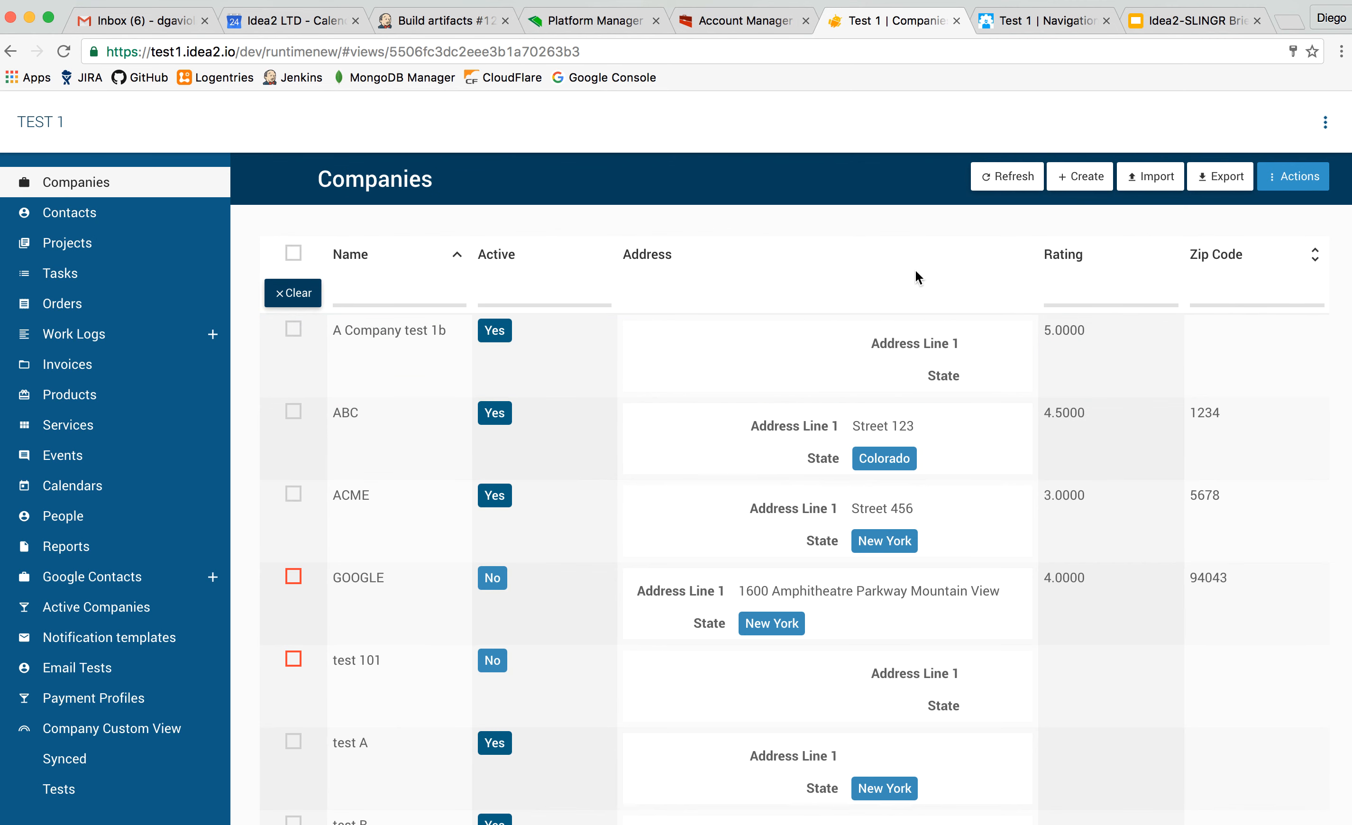
{"action": "left_click", "coordinate": [1297, 188]}
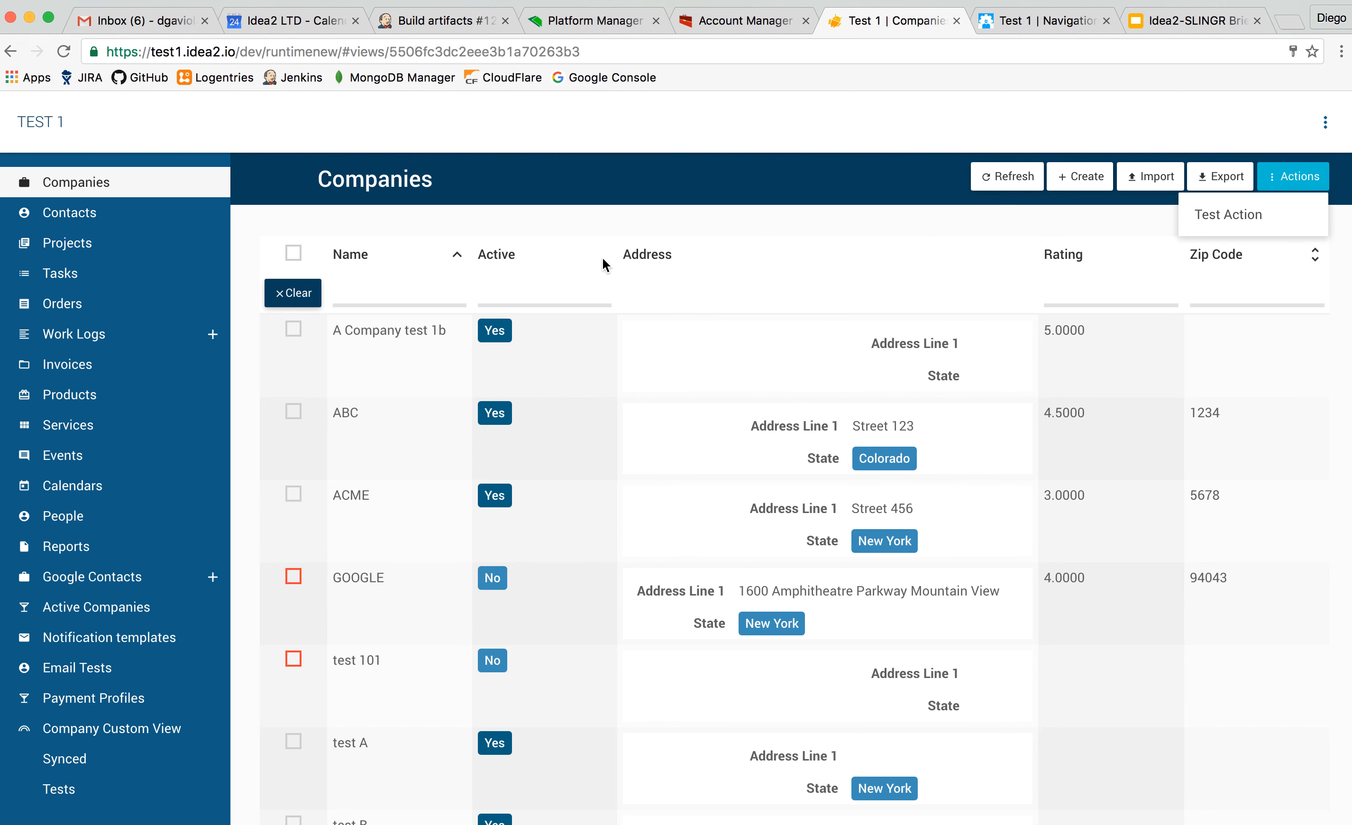
Filter the companies by the name "abc" and open the ABC record.
{"action": "left_click", "coordinate": [552, 289]}
{"action": "left_click", "coordinate": [444, 287]}
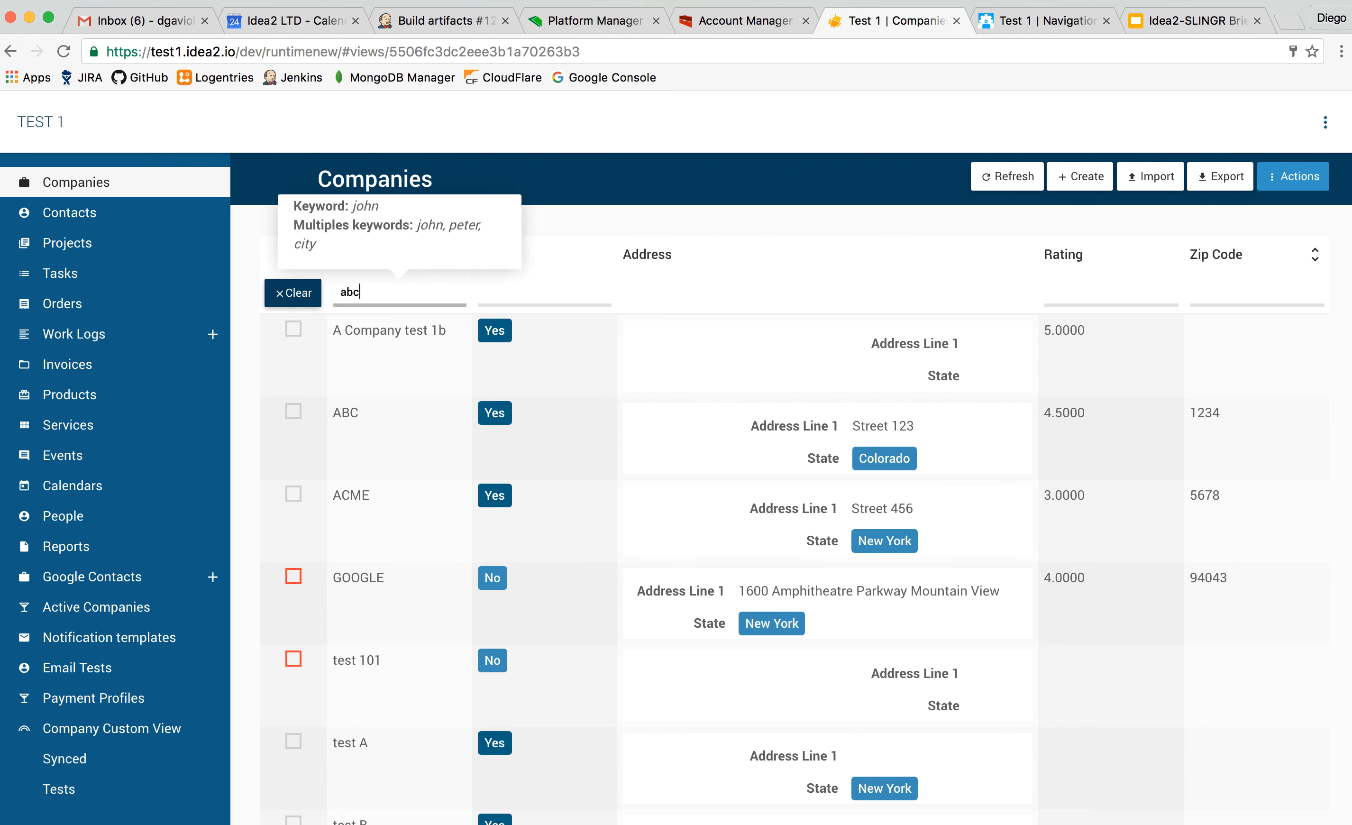
{"action": "left_click", "coordinate": [388, 344]}
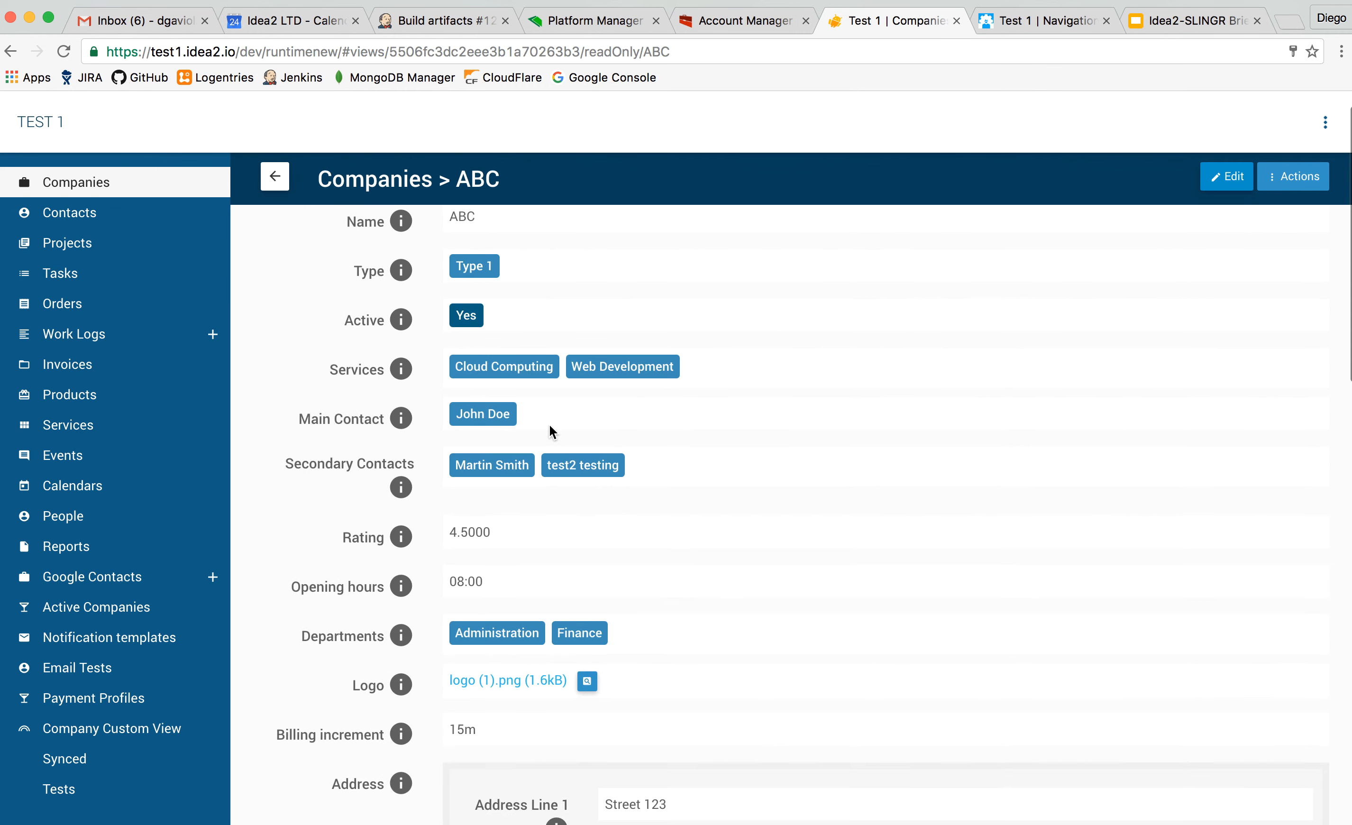
Examine the ABC company's field values and its related contacts and projects.
{"action": "scroll", "coordinate": [550, 430], "scroll_direction": "down", "scroll_amount": 10}
{"action": "scroll", "coordinate": [550, 430], "scroll_direction": "up", "scroll_amount": 4}
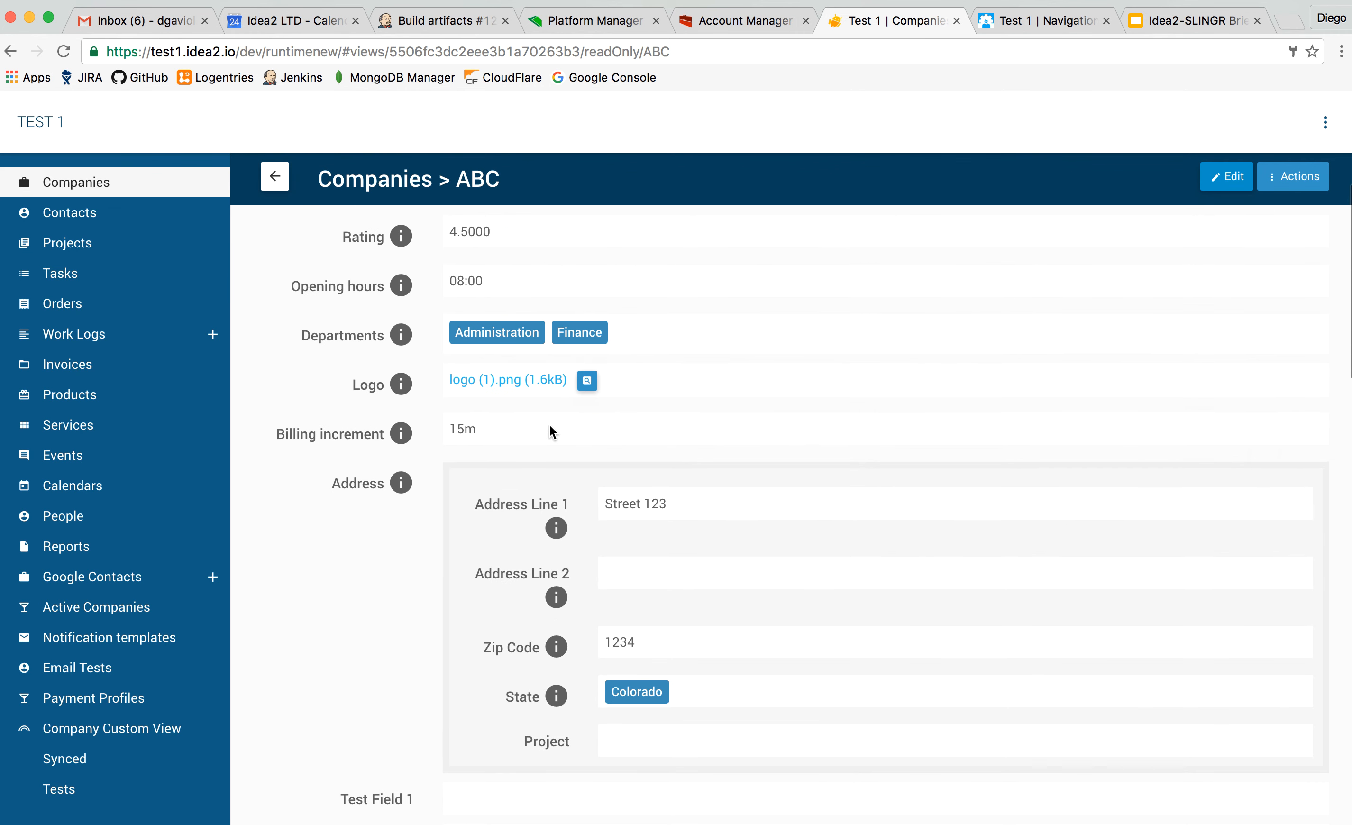
{"action": "scroll", "coordinate": [549, 428], "scroll_direction": "down", "scroll_amount": 12}
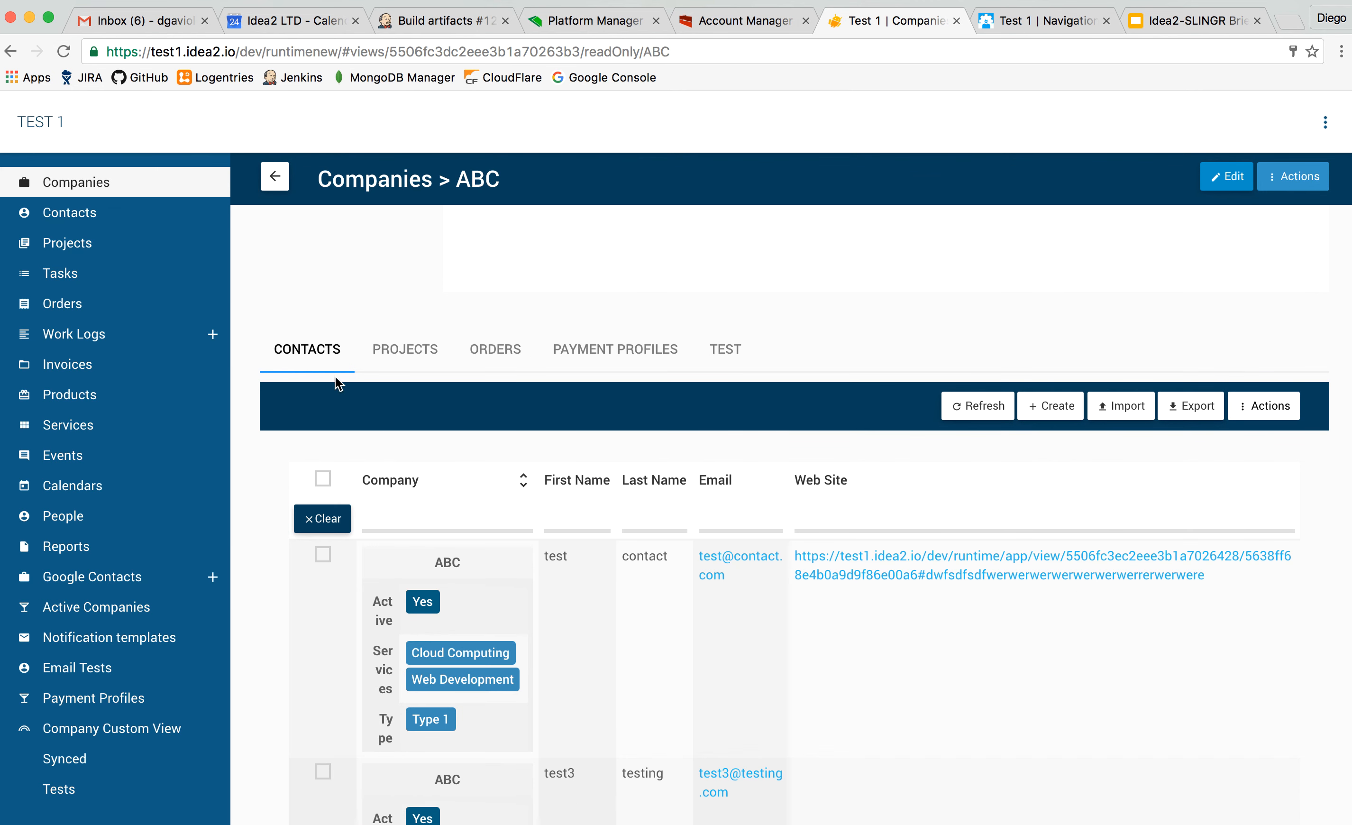
{"action": "scroll", "coordinate": [340, 367], "scroll_direction": "up", "scroll_amount": 2}
{"action": "scroll", "coordinate": [333, 358], "scroll_direction": "down", "scroll_amount": 2}
{"action": "scroll", "coordinate": [370, 588], "scroll_direction": "down", "scroll_amount": 5}
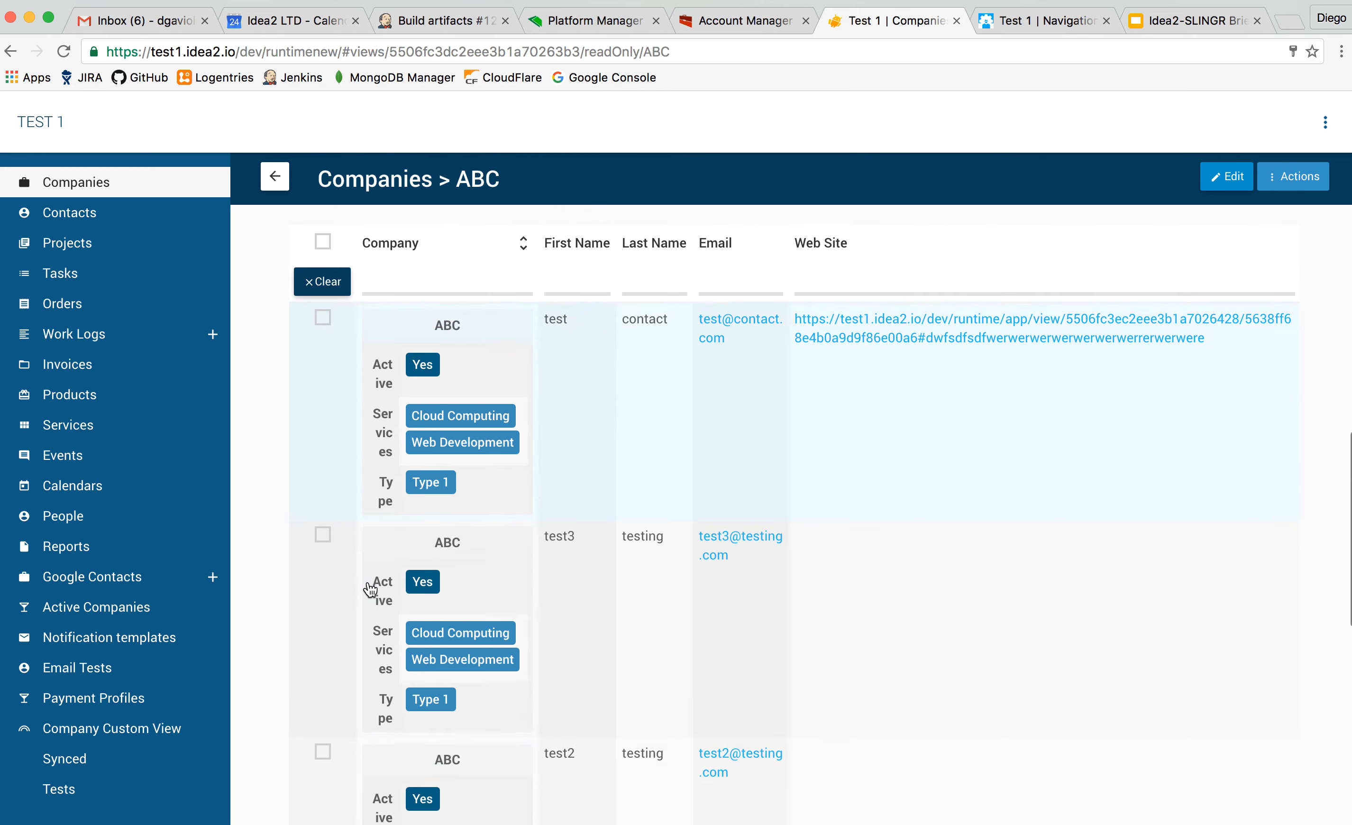
{"action": "scroll", "coordinate": [370, 588], "scroll_direction": "down", "scroll_amount": 6}
{"action": "scroll", "coordinate": [369, 590], "scroll_direction": "up", "scroll_amount": 12}
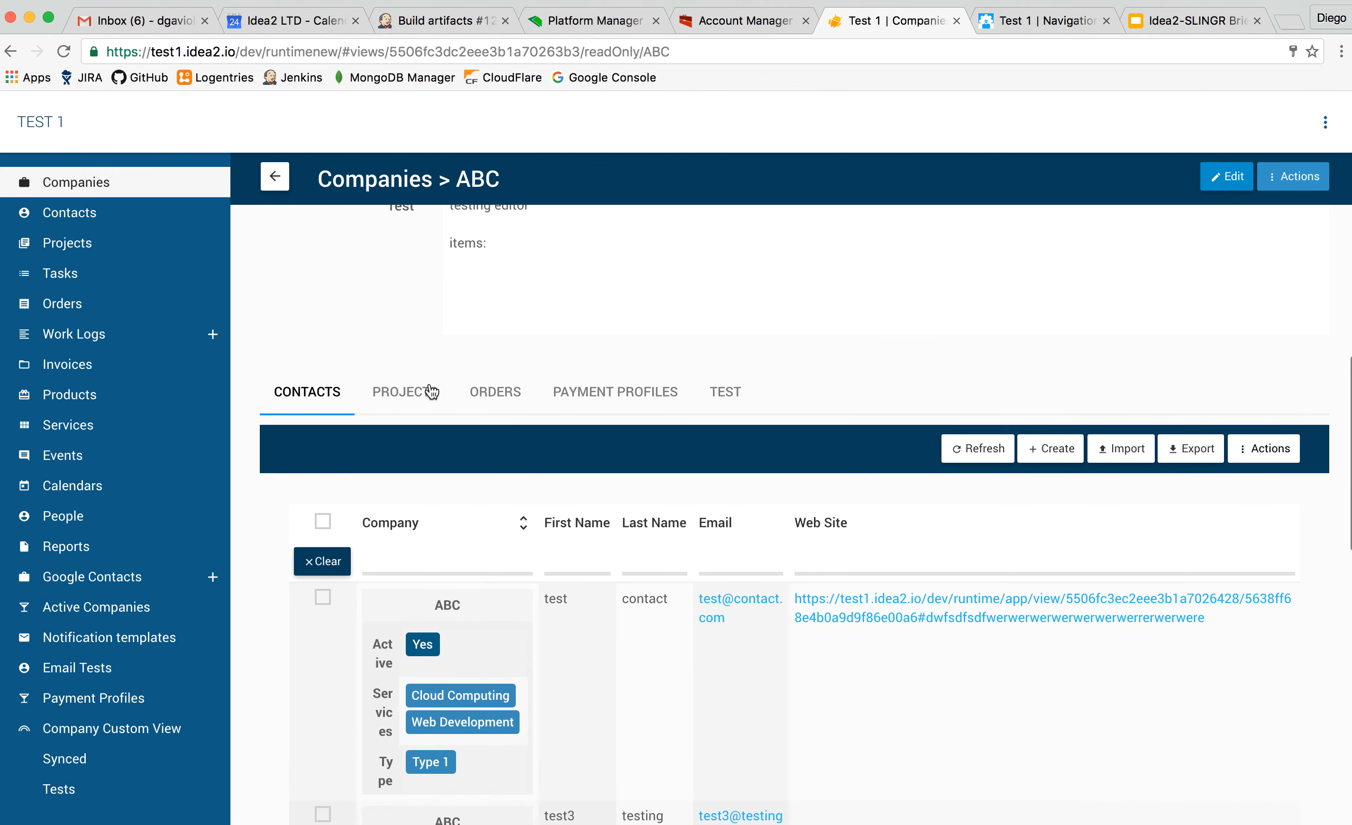
{"action": "left_click", "coordinate": [432, 393]}
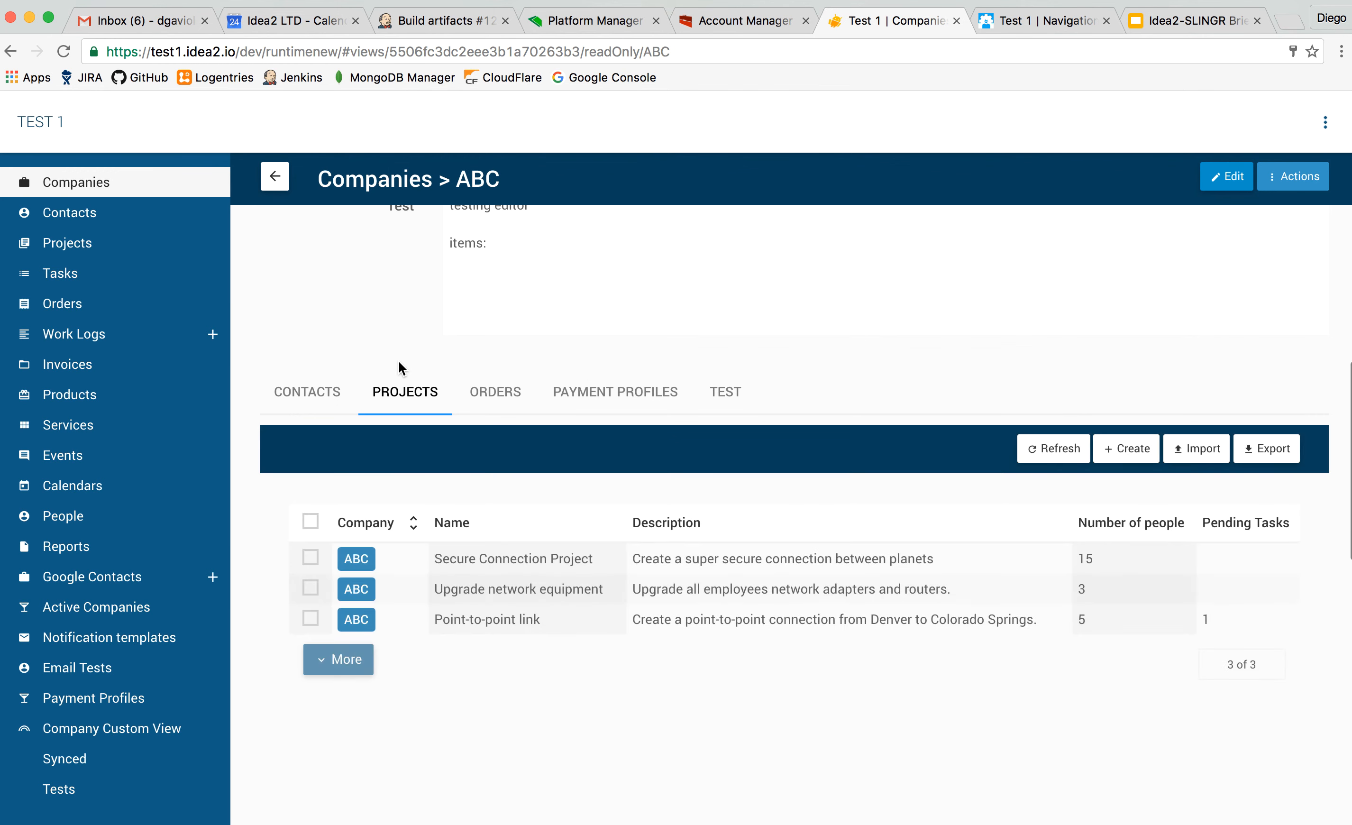
{"action": "left_click", "coordinate": [333, 392]}
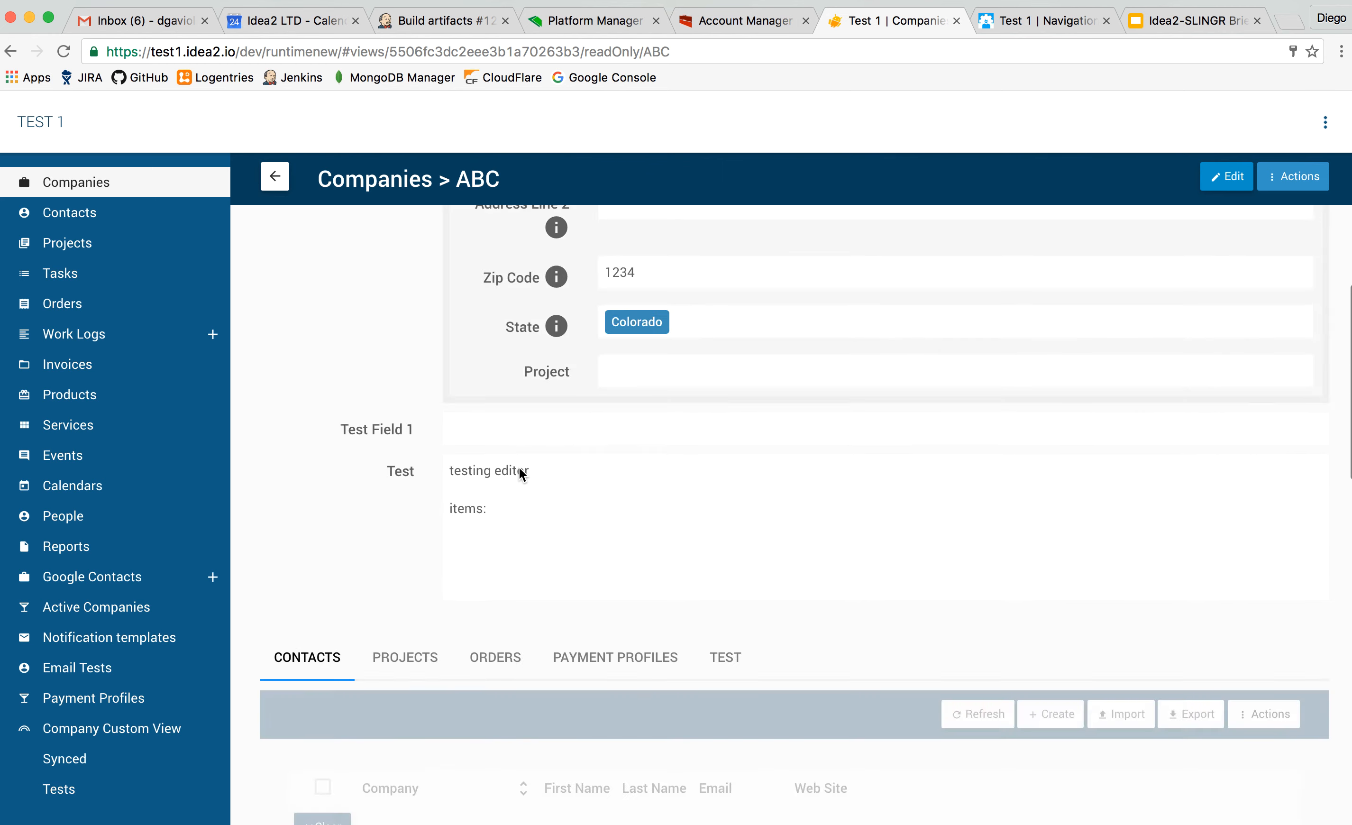
View the ABC company's edit form without saving, and open My work logs under Work Logs.
{"action": "scroll", "coordinate": [519, 468], "scroll_direction": "up", "scroll_amount": 10}
{"action": "left_click", "coordinate": [1227, 176]}
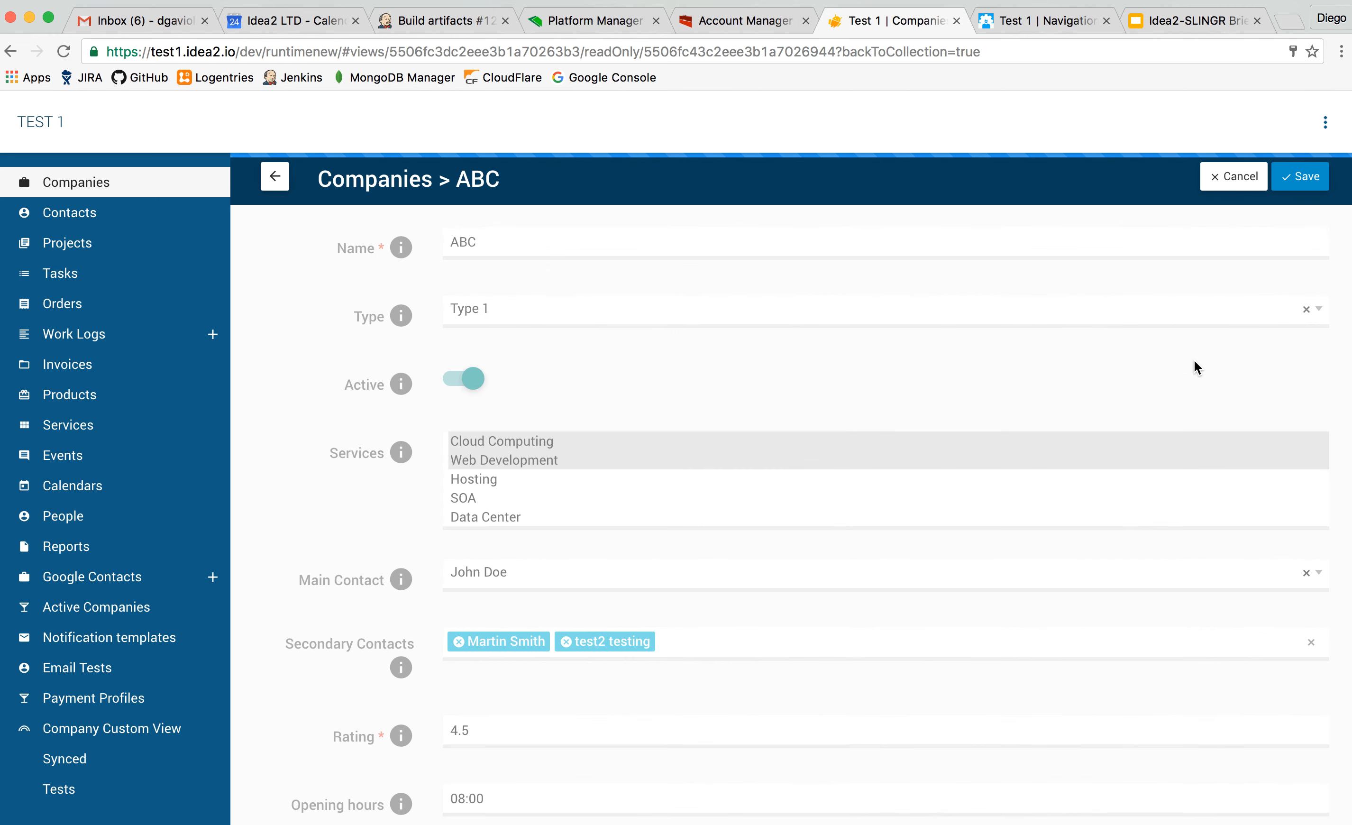
{"action": "left_click", "coordinate": [1238, 177]}
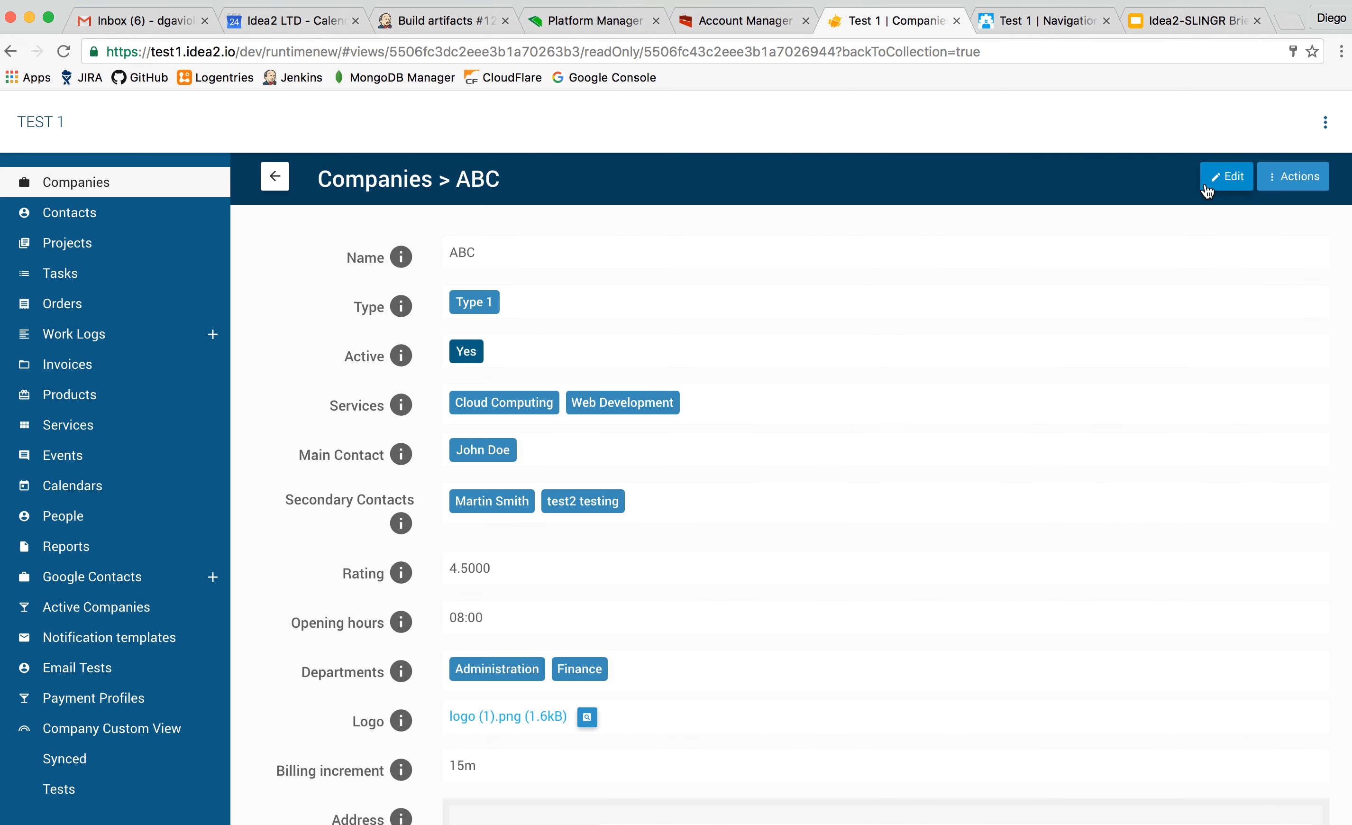
{"action": "left_click", "coordinate": [136, 342]}
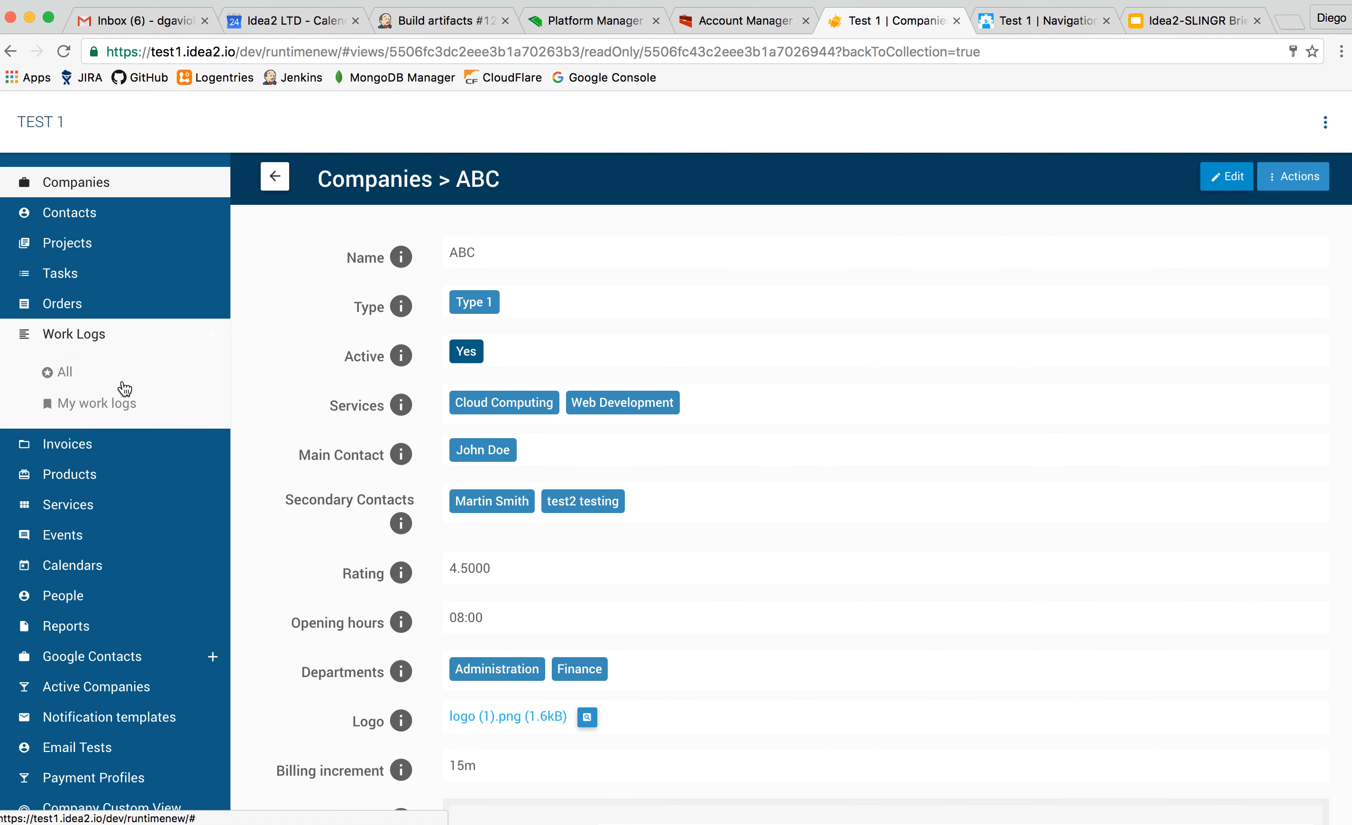
{"action": "left_click", "coordinate": [116, 401]}
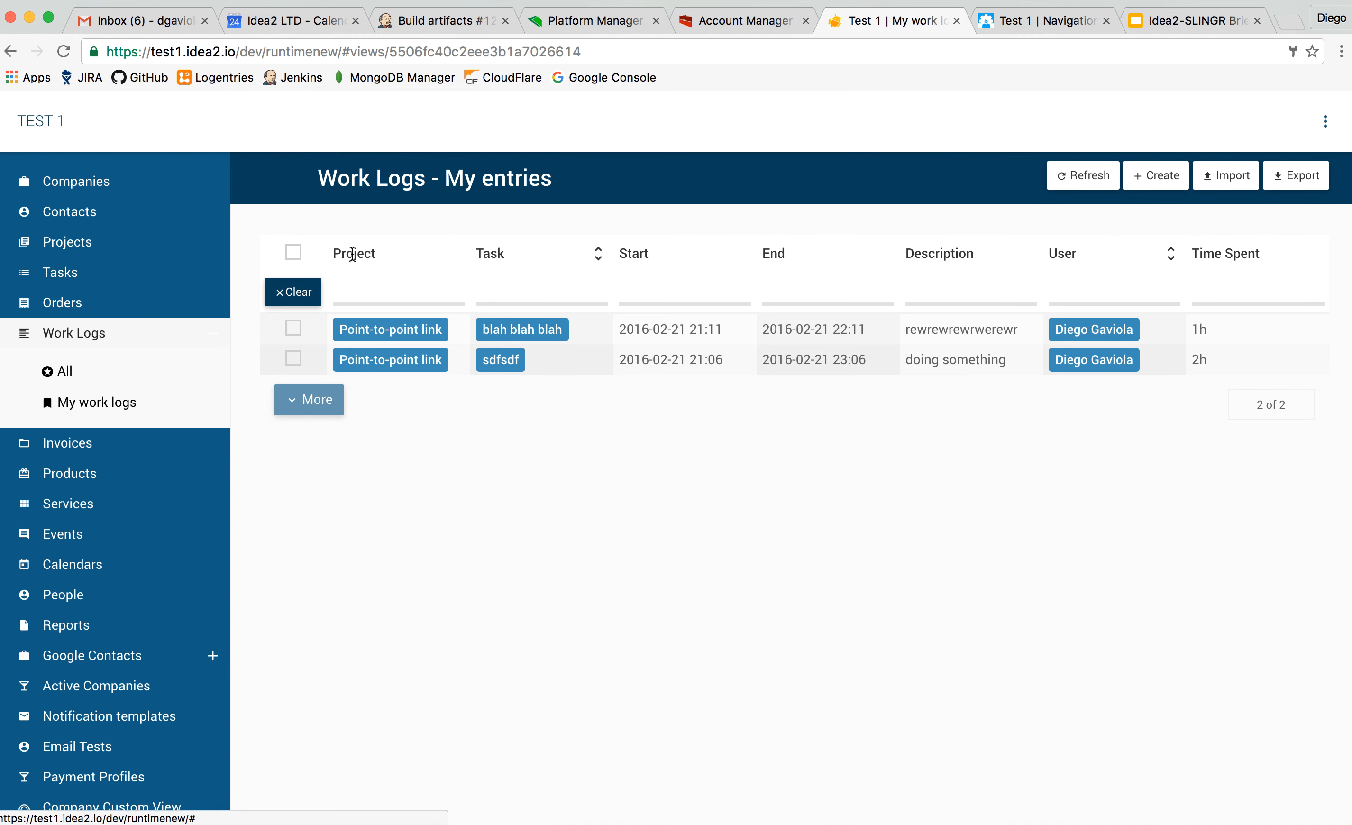
Show the users available for switching in Switch user, and cancel without switching.
{"action": "left_click", "coordinate": [1326, 123]}
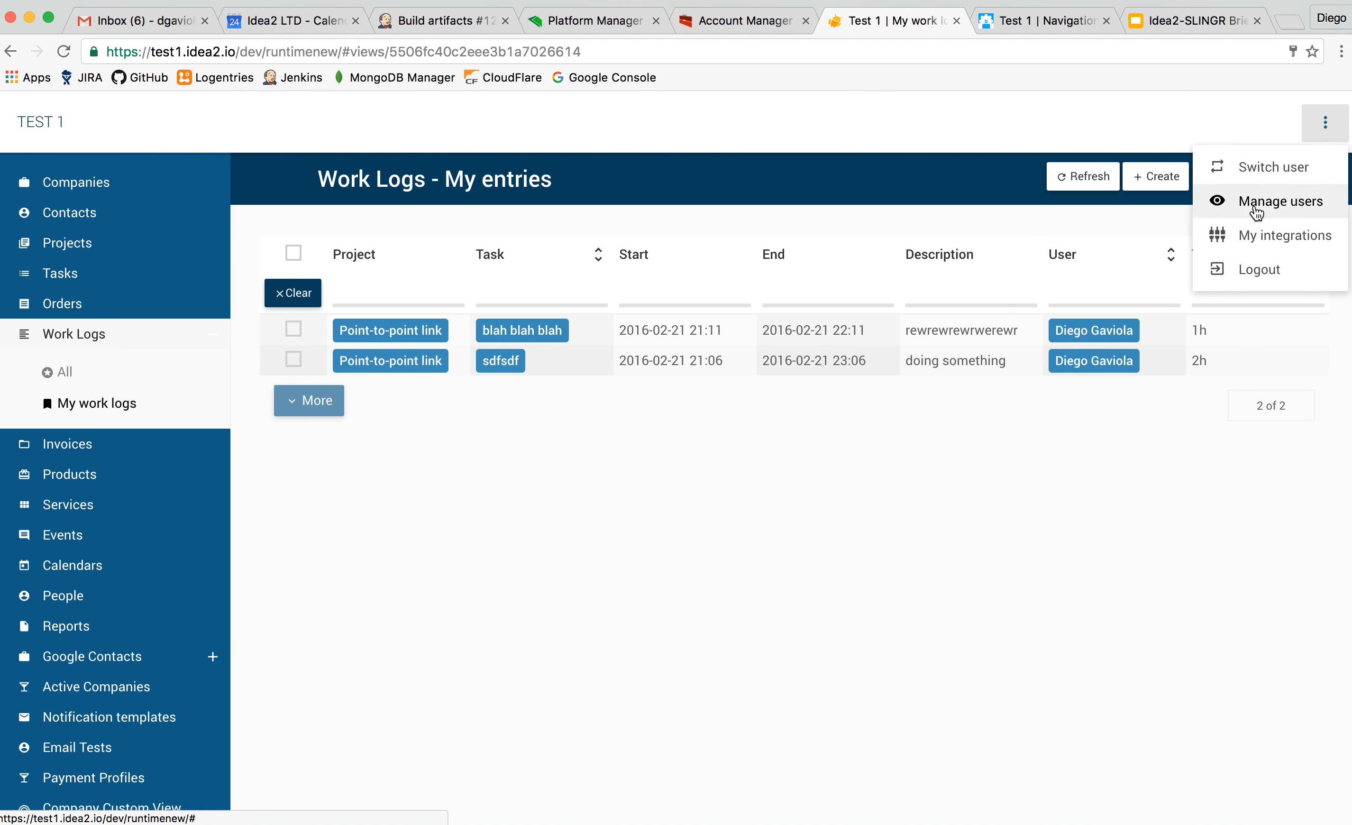
{"action": "left_click", "coordinate": [1290, 174]}
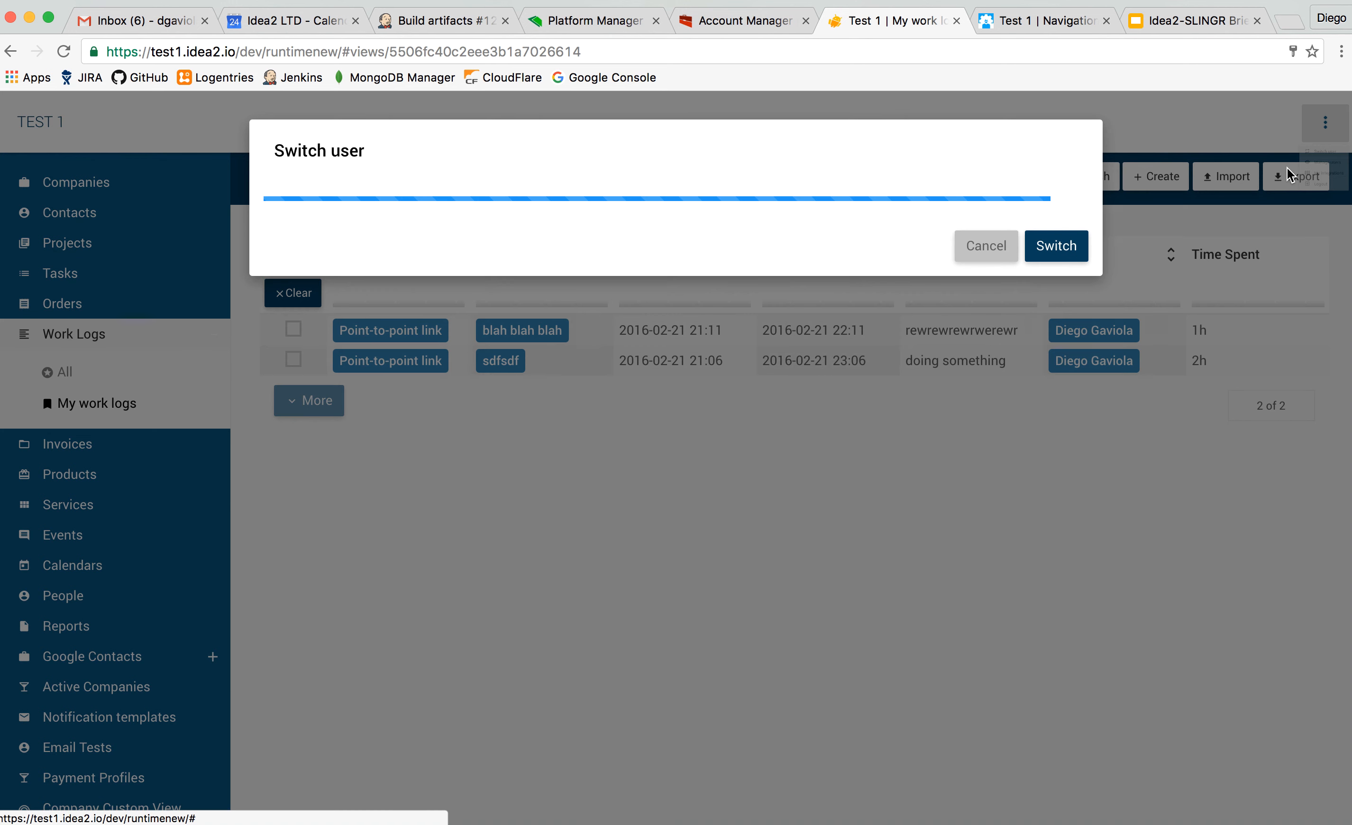
{"action": "left_click", "coordinate": [492, 264]}
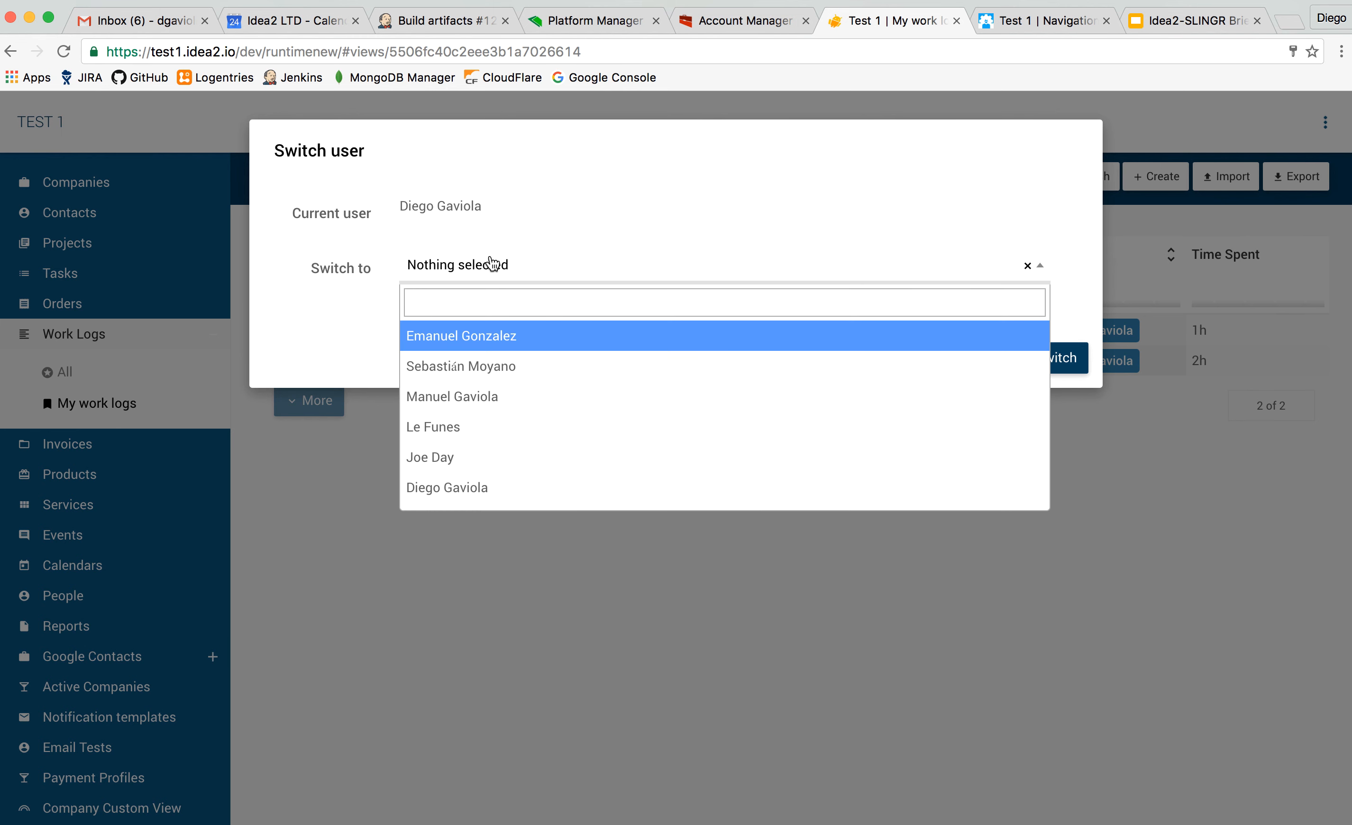
{"action": "left_click", "coordinate": [491, 264]}
{"action": "left_click", "coordinate": [973, 357]}
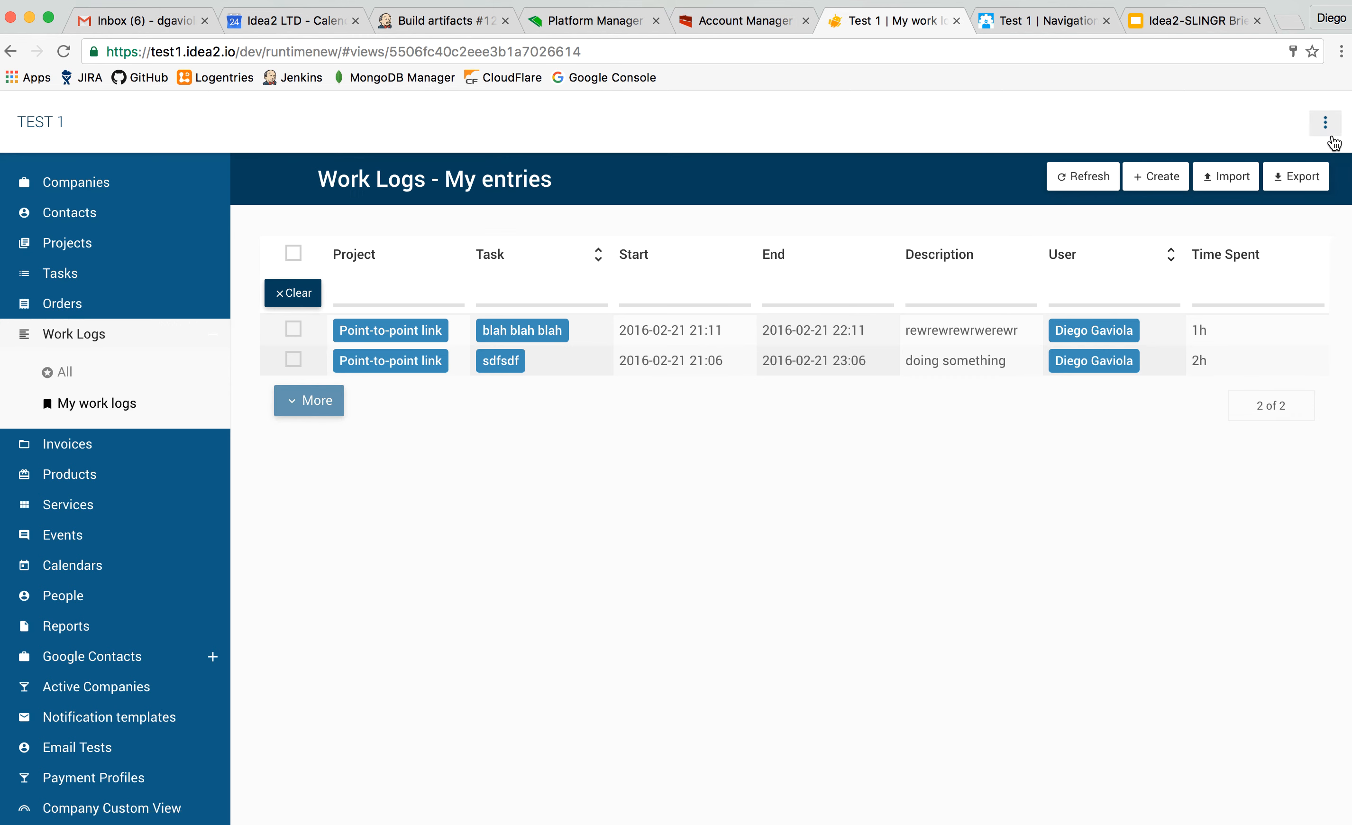
Review the GCalendar and GContacts connections in My integrations, including the Google Calendar connection window.
{"action": "left_click", "coordinate": [1327, 123]}
{"action": "left_click", "coordinate": [1281, 234]}
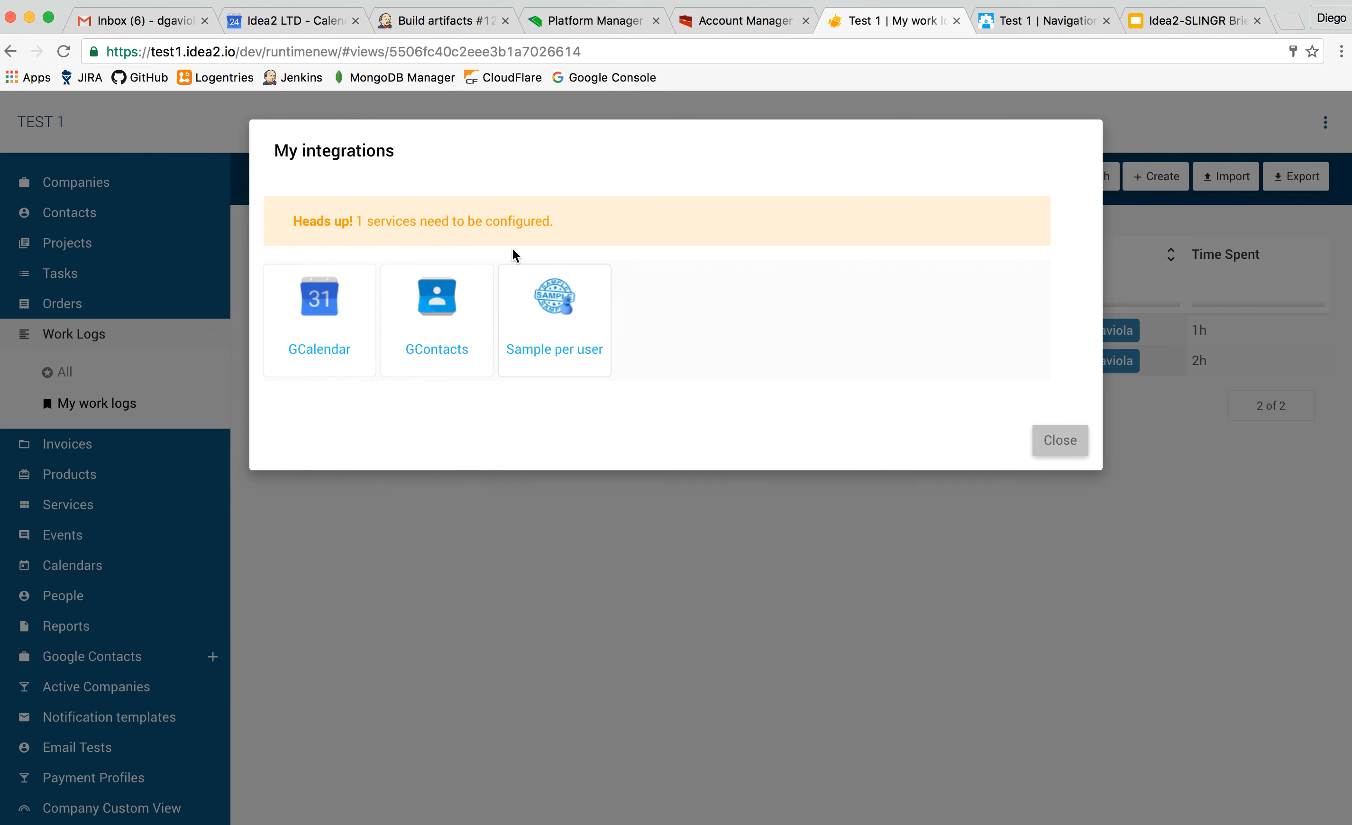
{"action": "left_click", "coordinate": [333, 293]}
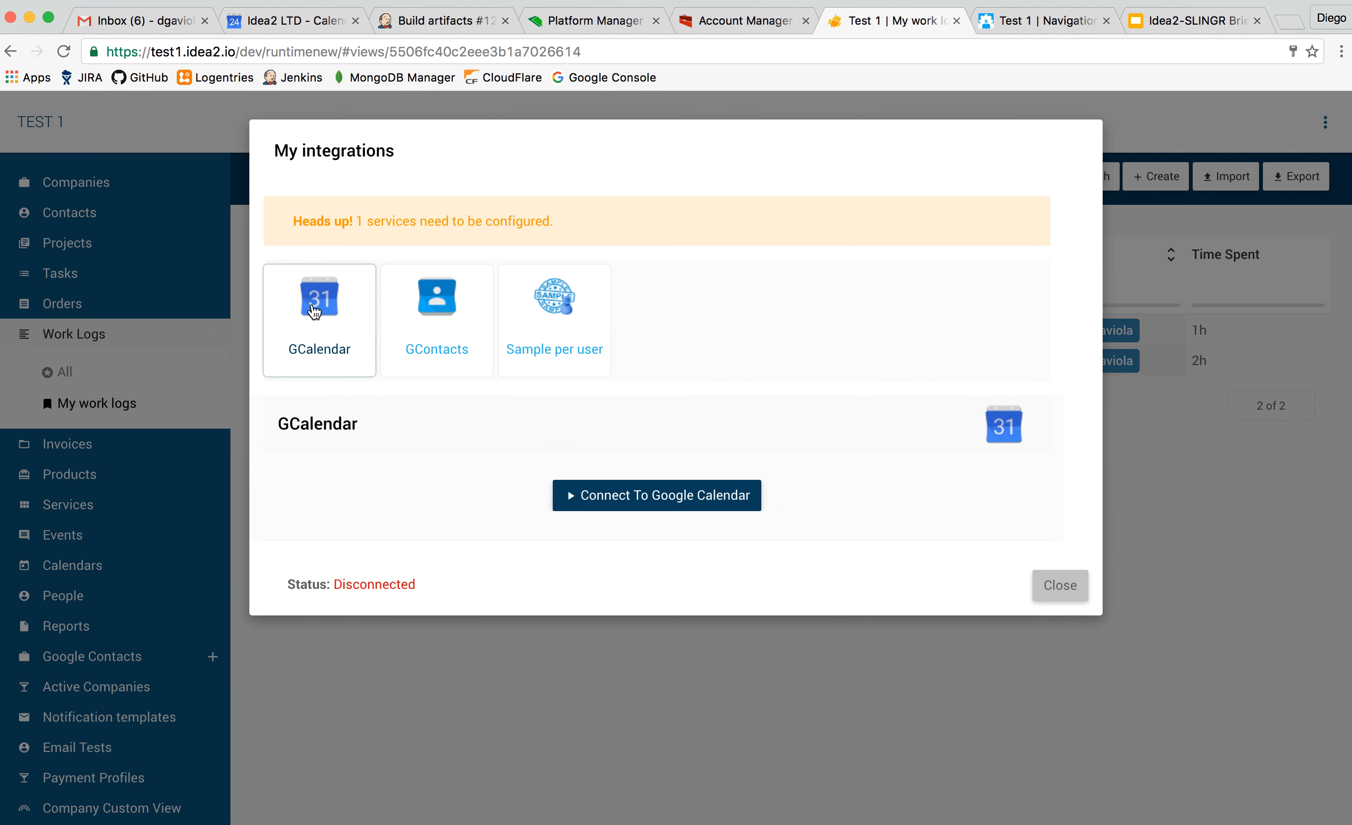
{"action": "left_click", "coordinate": [668, 495]}
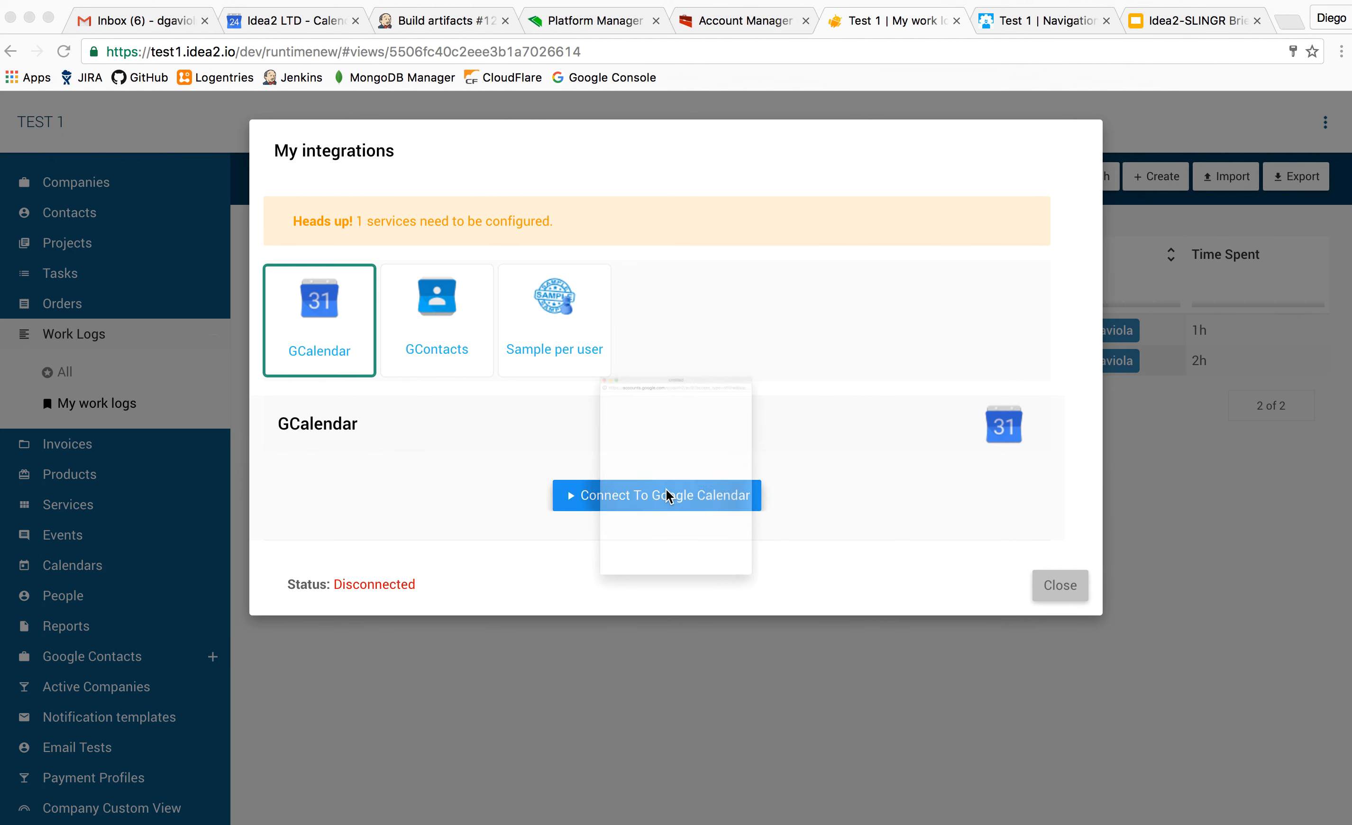
{"action": "left_click", "coordinate": [452, 178]}
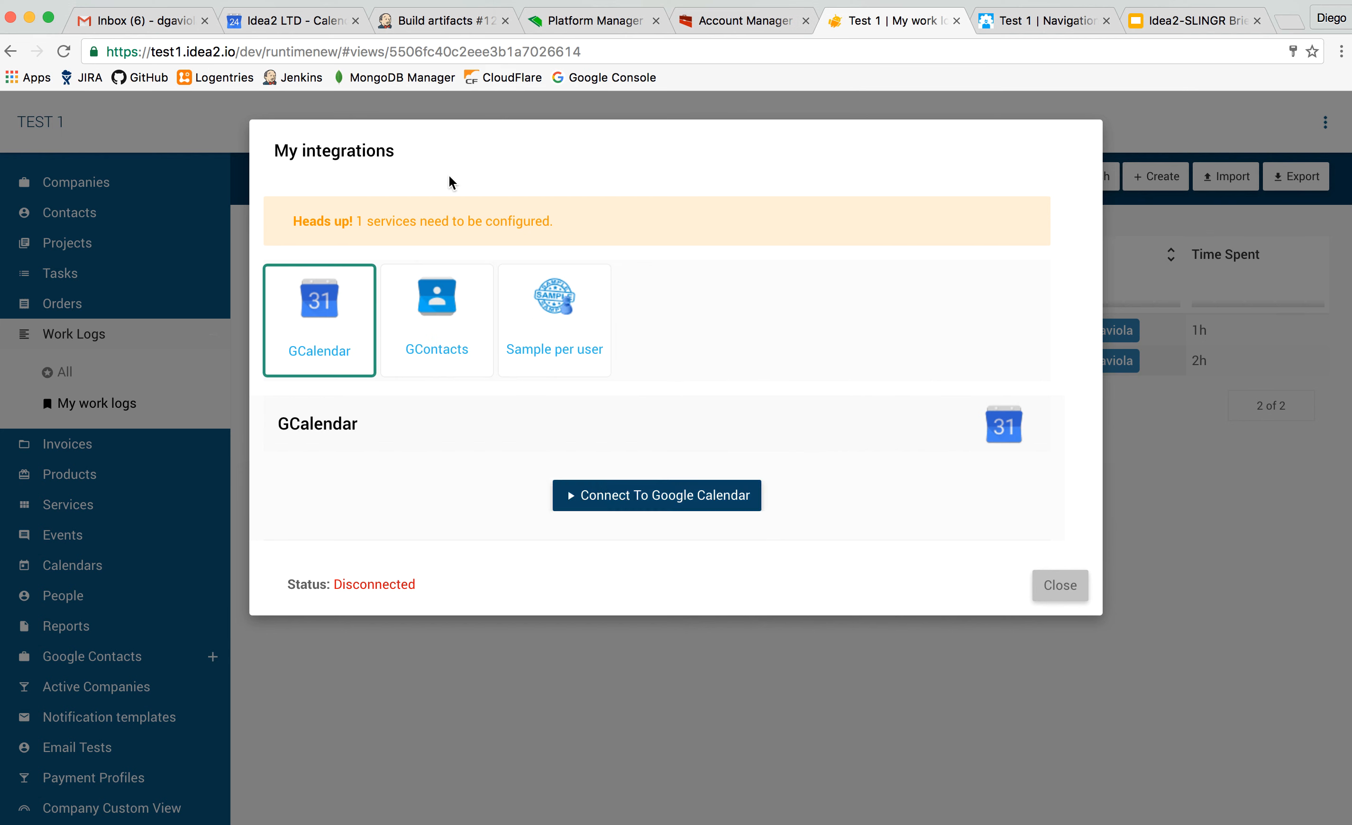
{"action": "left_click", "coordinate": [437, 311]}
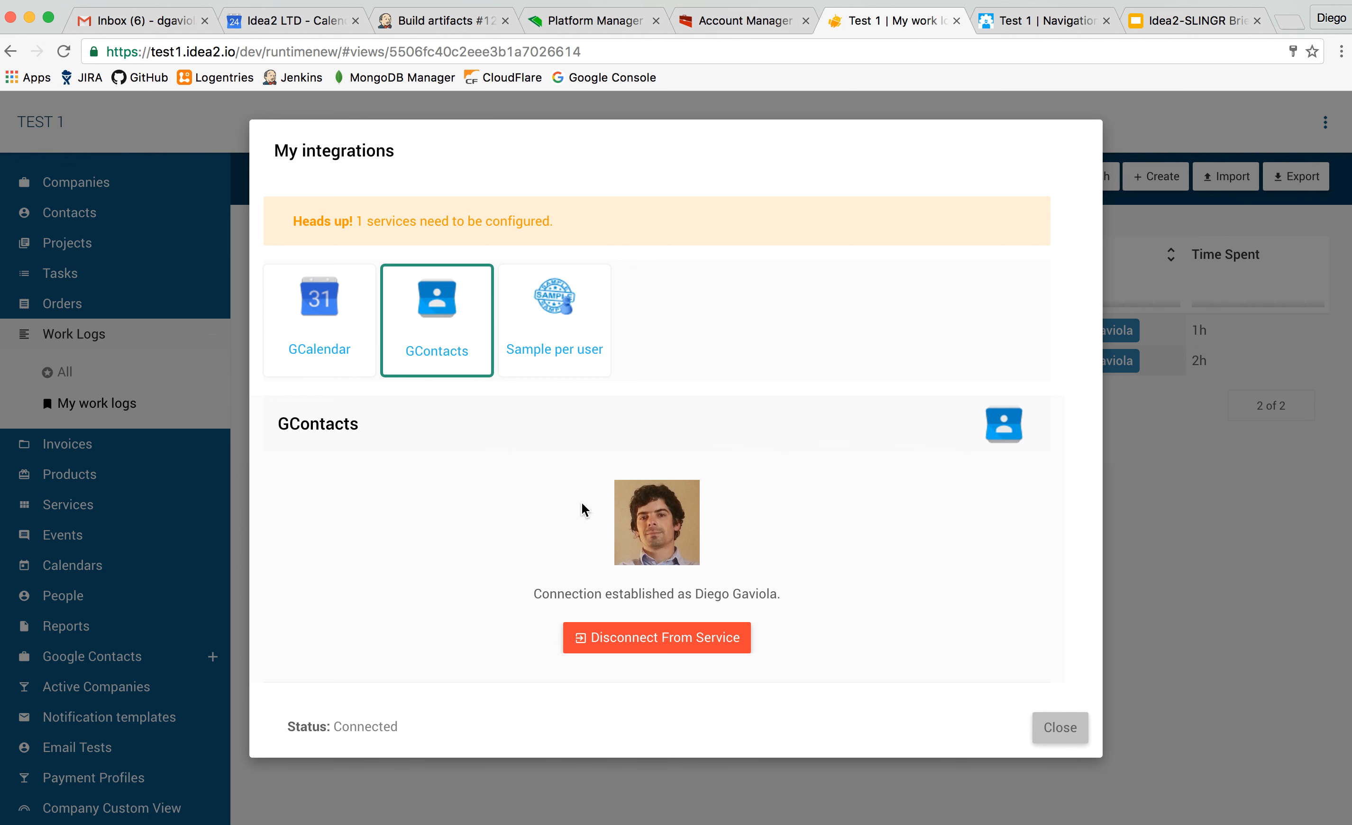
{"action": "left_click", "coordinate": [1080, 744]}
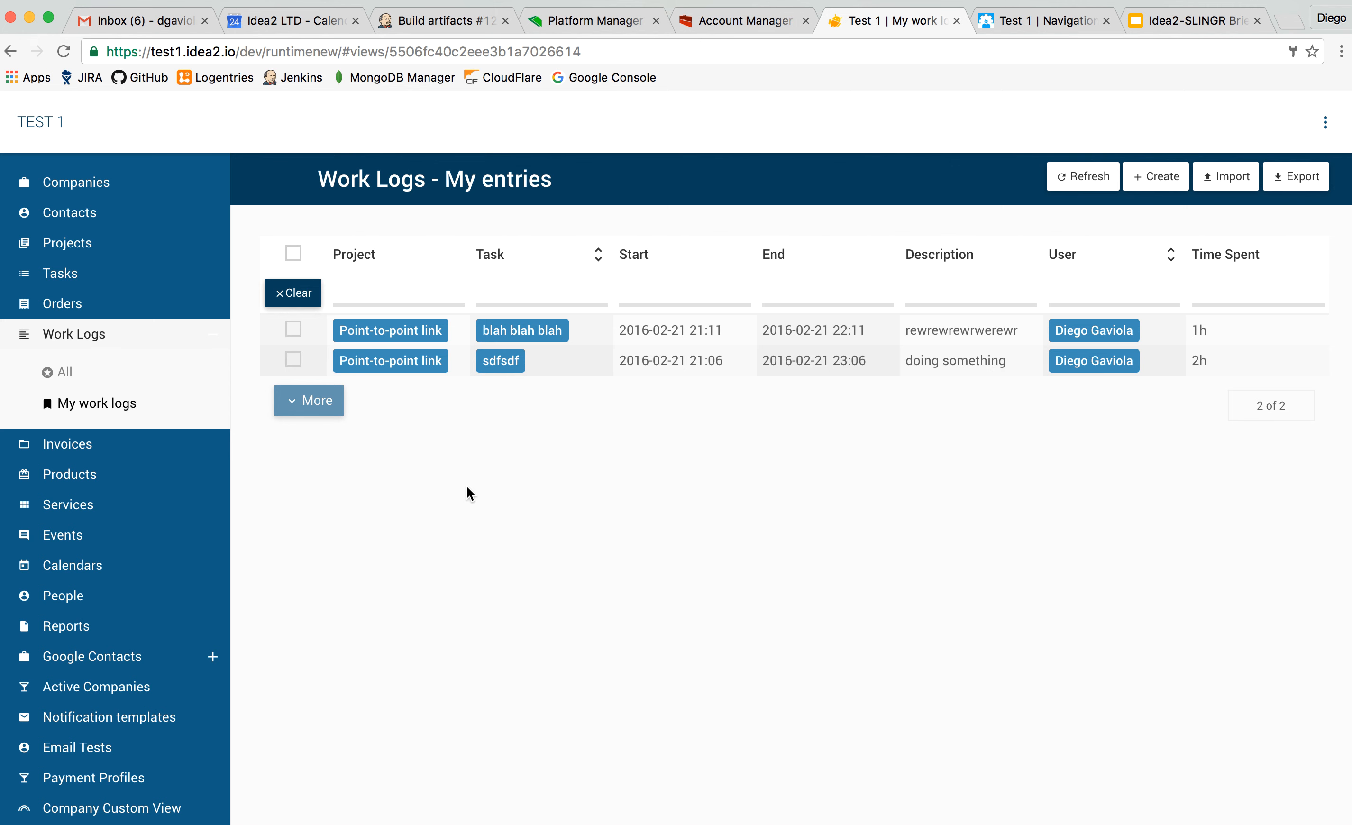
{"action": "scroll", "coordinate": [128, 414], "scroll_direction": "down", "scroll_amount": 1}
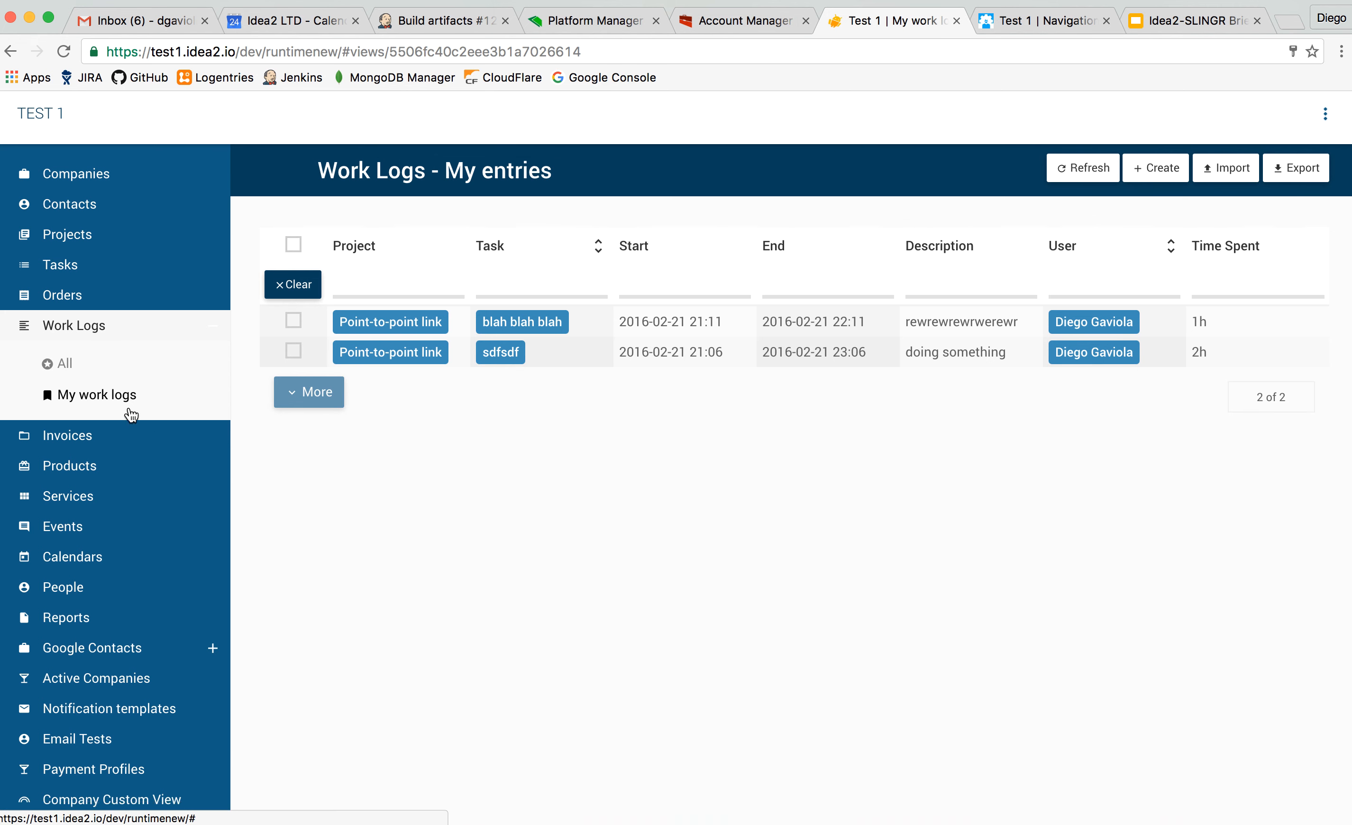
Switch to Account Manager, open the Monitor for Test 1's development environment and examine its dashboard.
{"action": "left_click", "coordinate": [759, 22]}
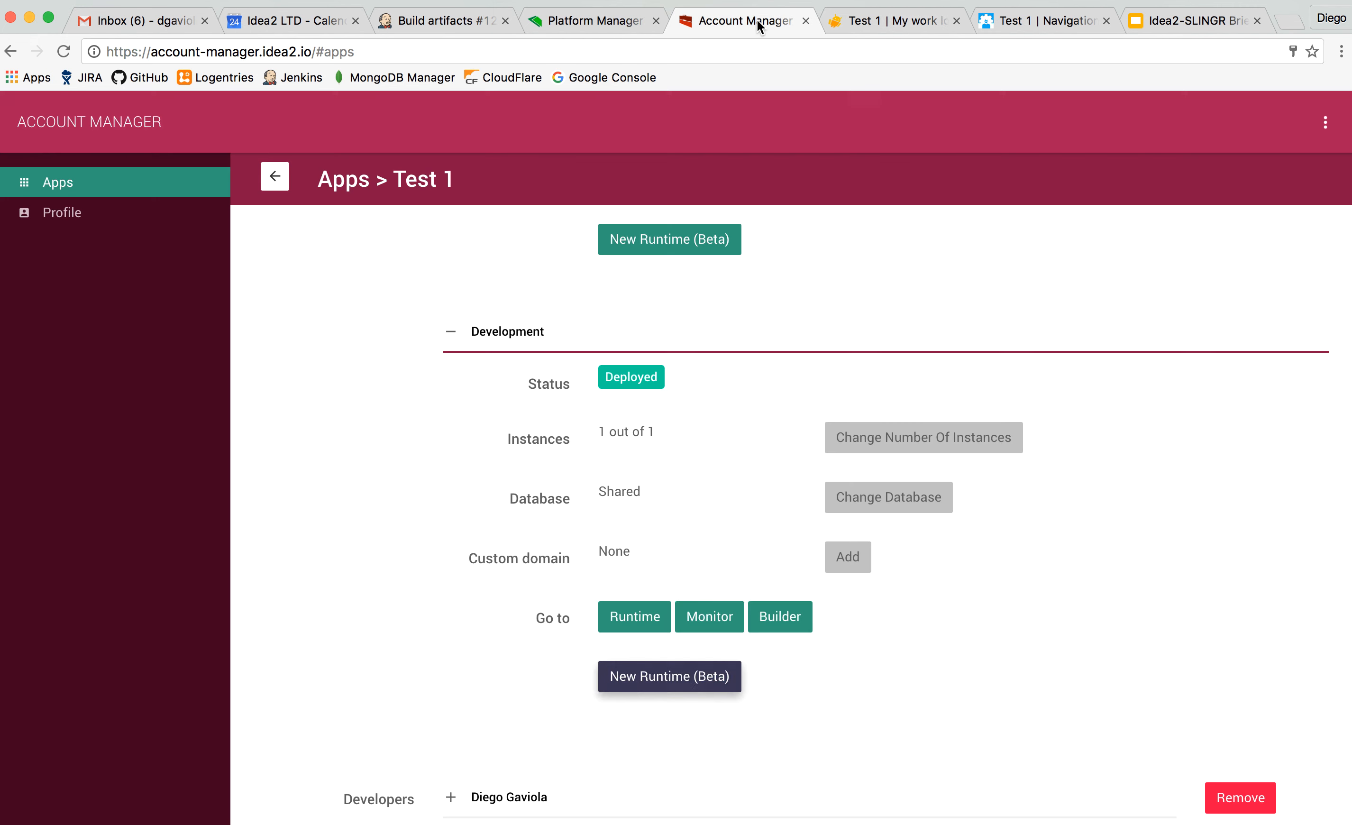
{"action": "left_click", "coordinate": [725, 617]}
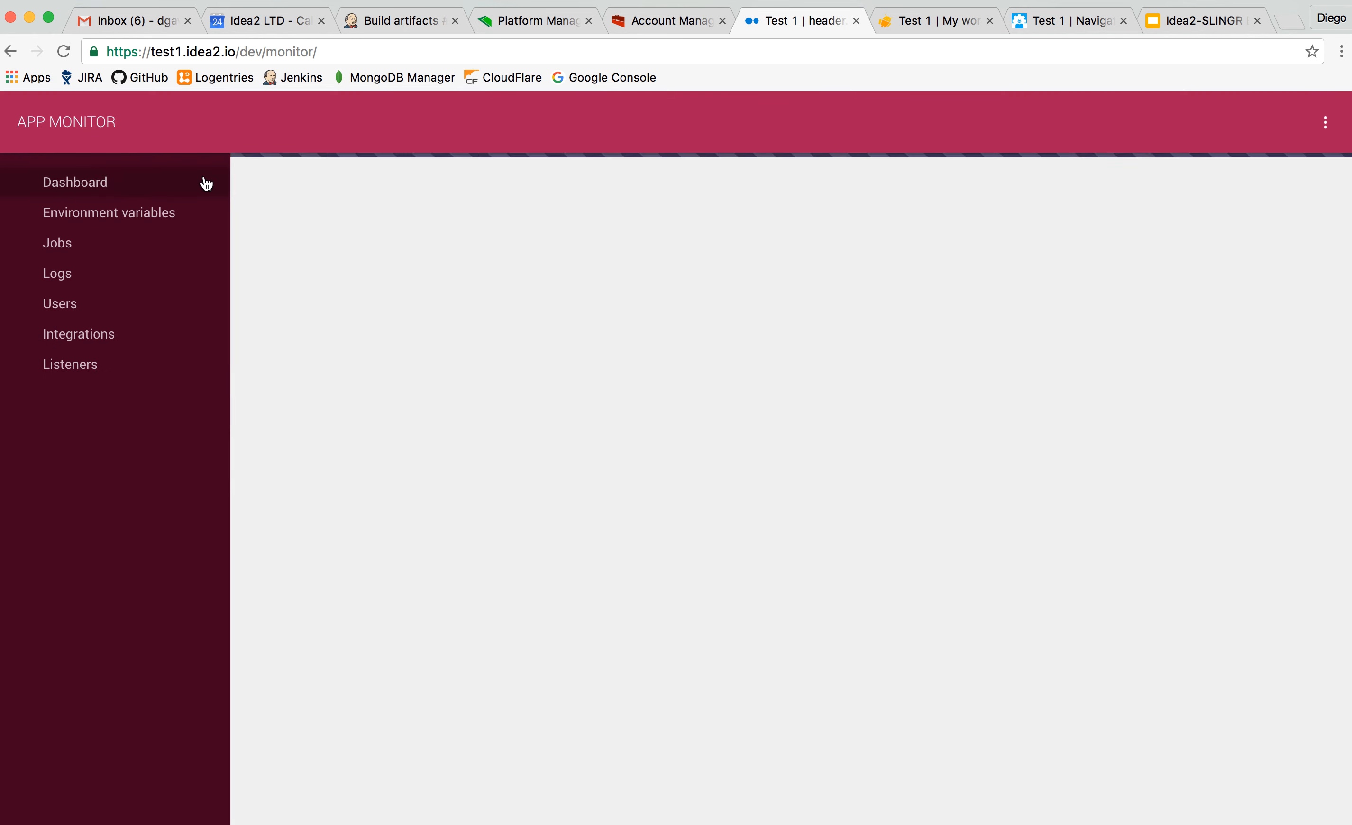
{"action": "scroll", "coordinate": [428, 422], "scroll_direction": "down", "scroll_amount": 3}
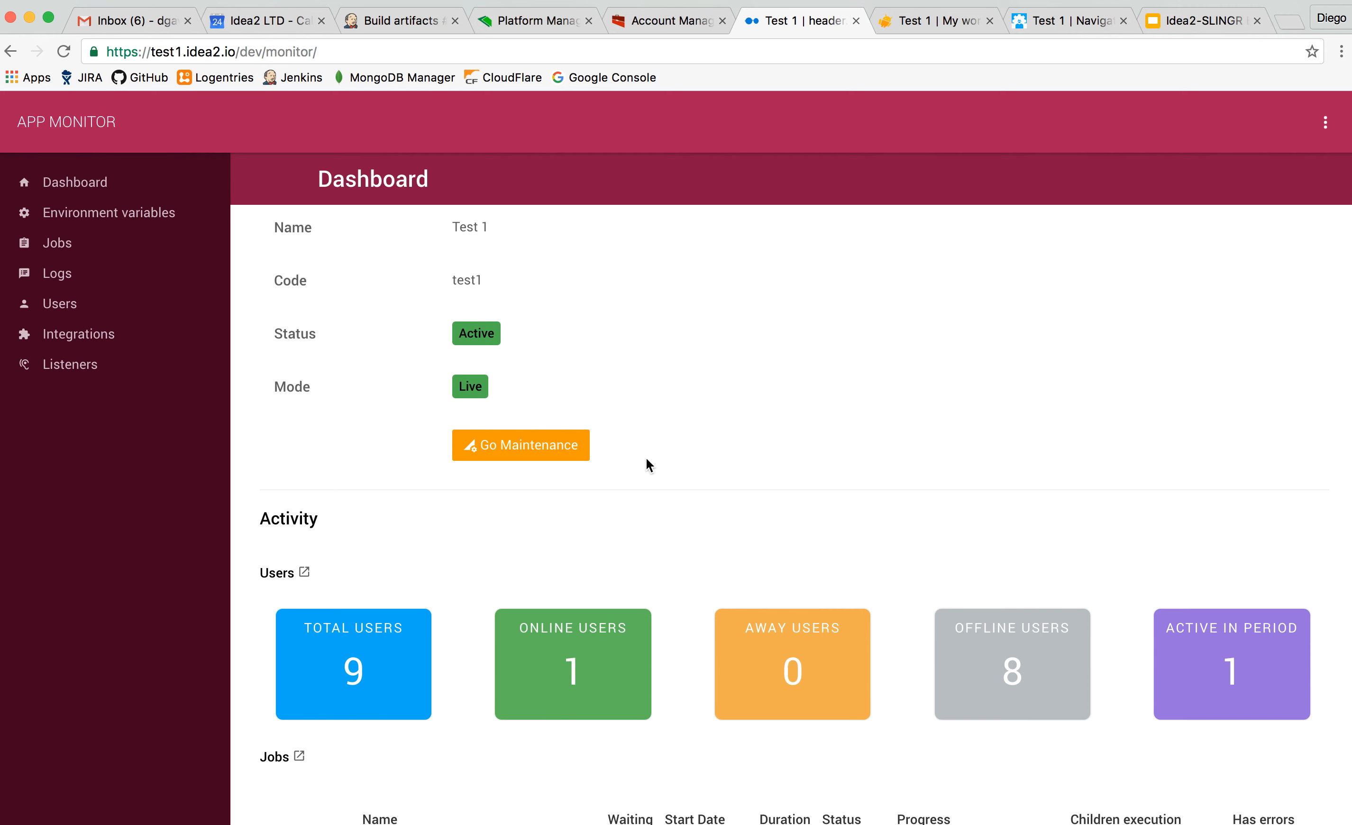
{"action": "scroll", "coordinate": [646, 458], "scroll_direction": "down", "scroll_amount": 2}
{"action": "scroll", "coordinate": [690, 549], "scroll_direction": "down", "scroll_amount": 4}
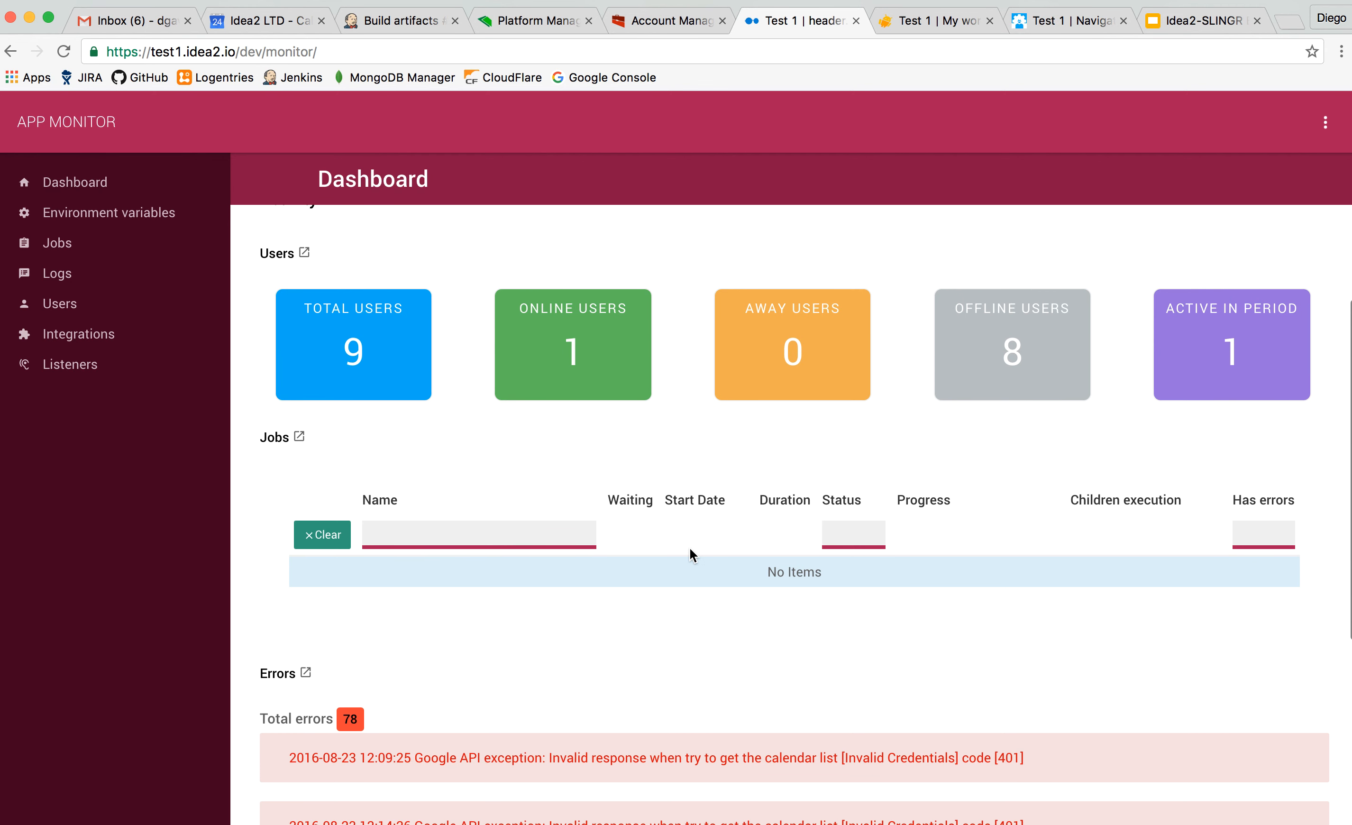
{"action": "scroll", "coordinate": [368, 568], "scroll_direction": "down", "scroll_amount": 6}
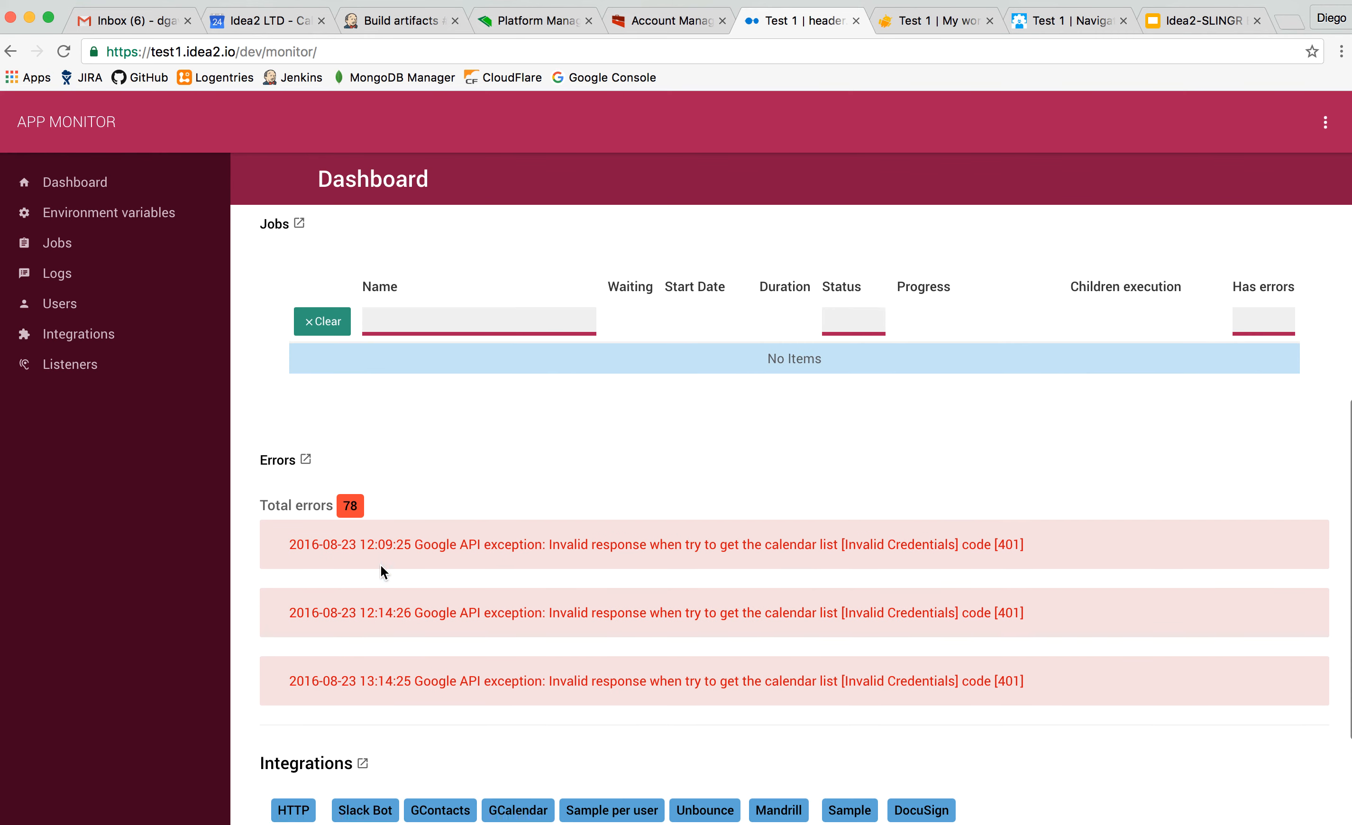
{"action": "scroll", "coordinate": [381, 565], "scroll_direction": "down", "scroll_amount": 1}
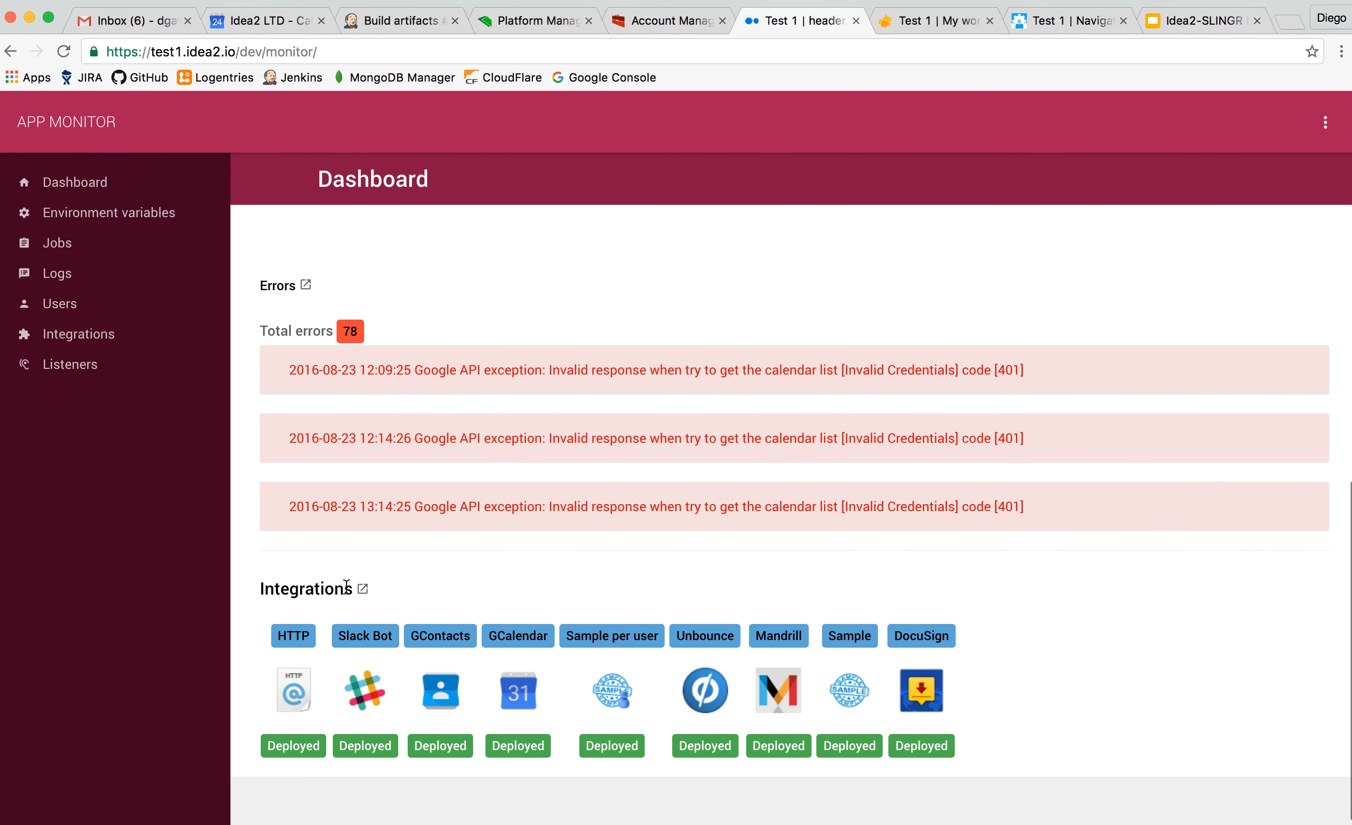
Review the app's environment variables and its list of executed jobs.
{"action": "left_click", "coordinate": [103, 213]}
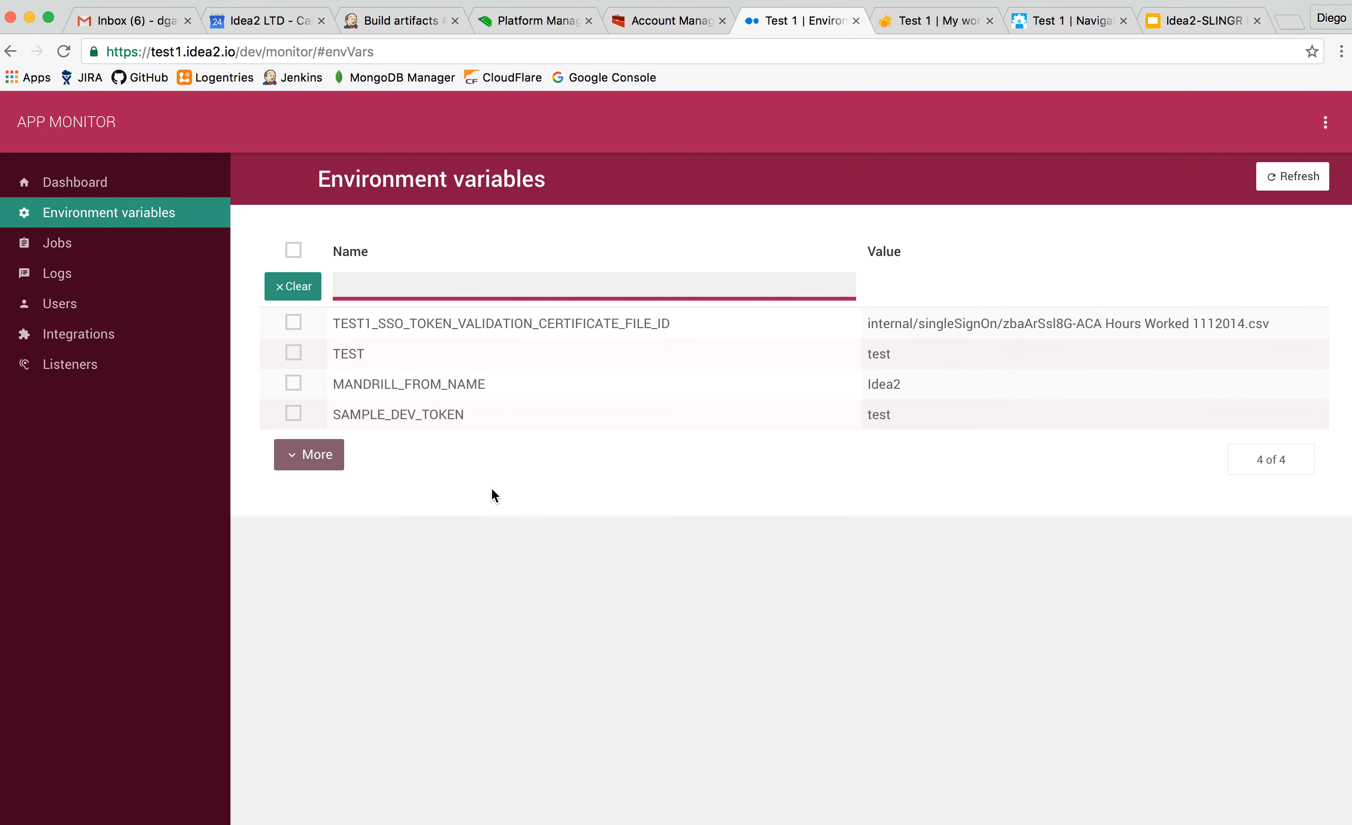
{"action": "left_click", "coordinate": [58, 244]}
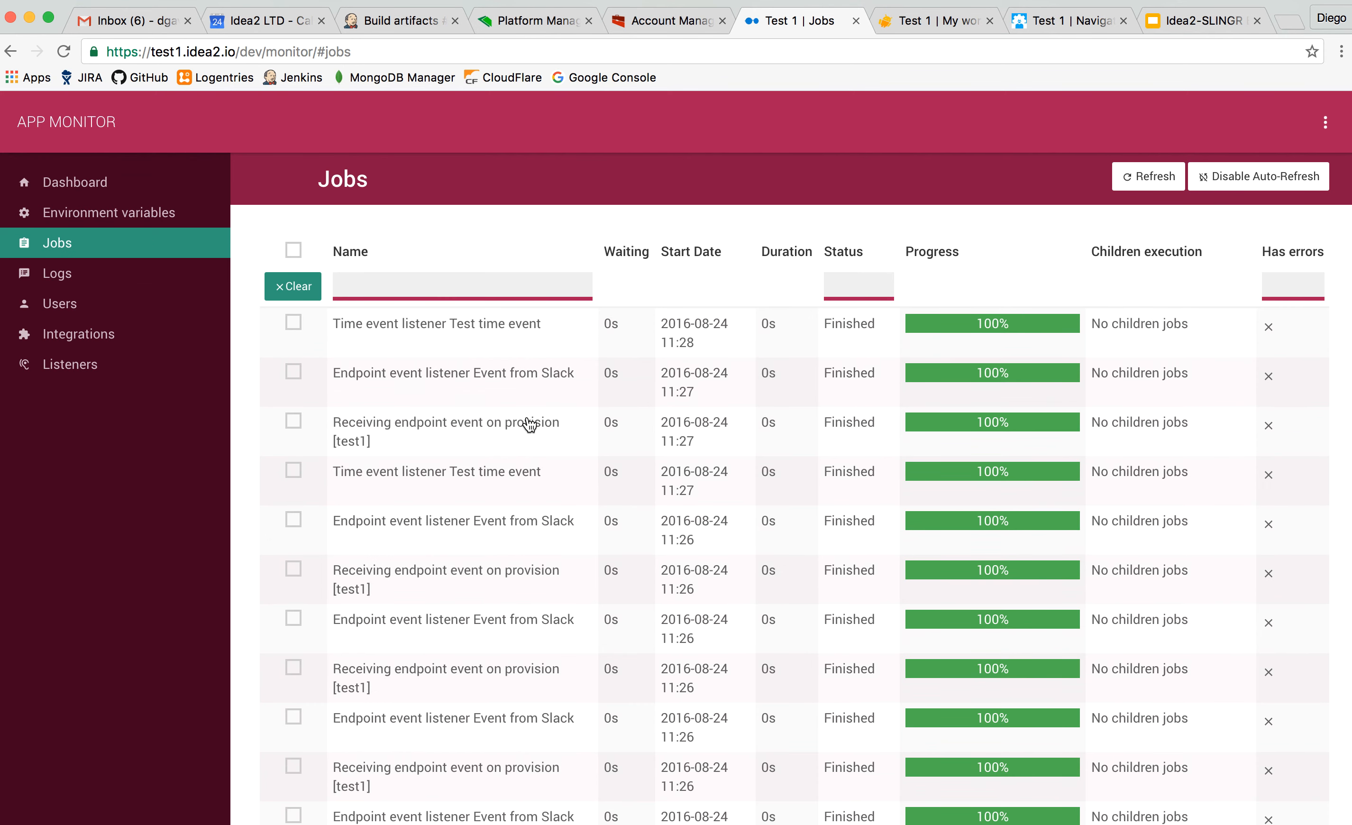
{"action": "scroll", "coordinate": [530, 425], "scroll_direction": "down", "scroll_amount": 10}
{"action": "scroll", "coordinate": [530, 425], "scroll_direction": "up", "scroll_amount": 9}
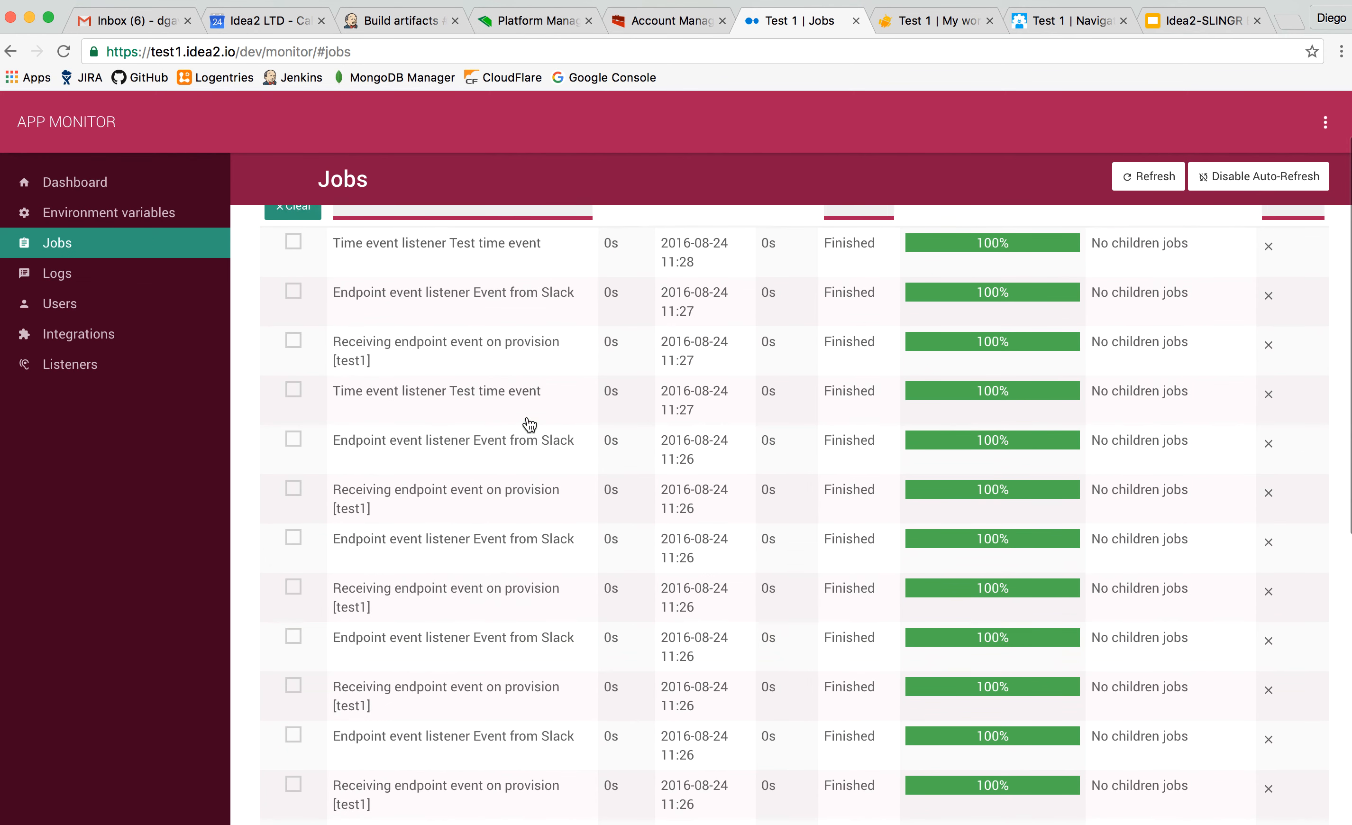
{"action": "scroll", "coordinate": [530, 425], "scroll_direction": "up", "scroll_amount": 2}
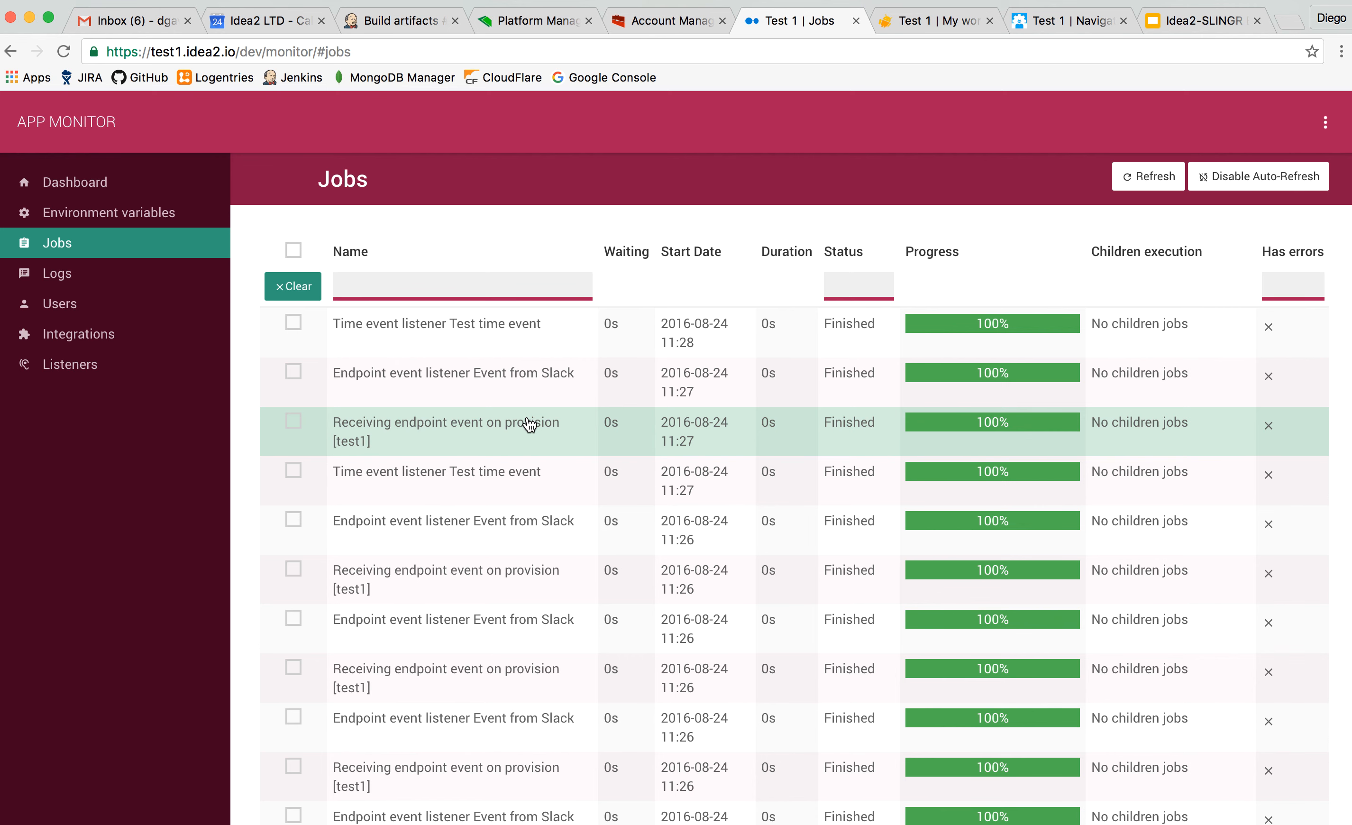
{"action": "scroll", "coordinate": [511, 360], "scroll_direction": "down", "scroll_amount": 1}
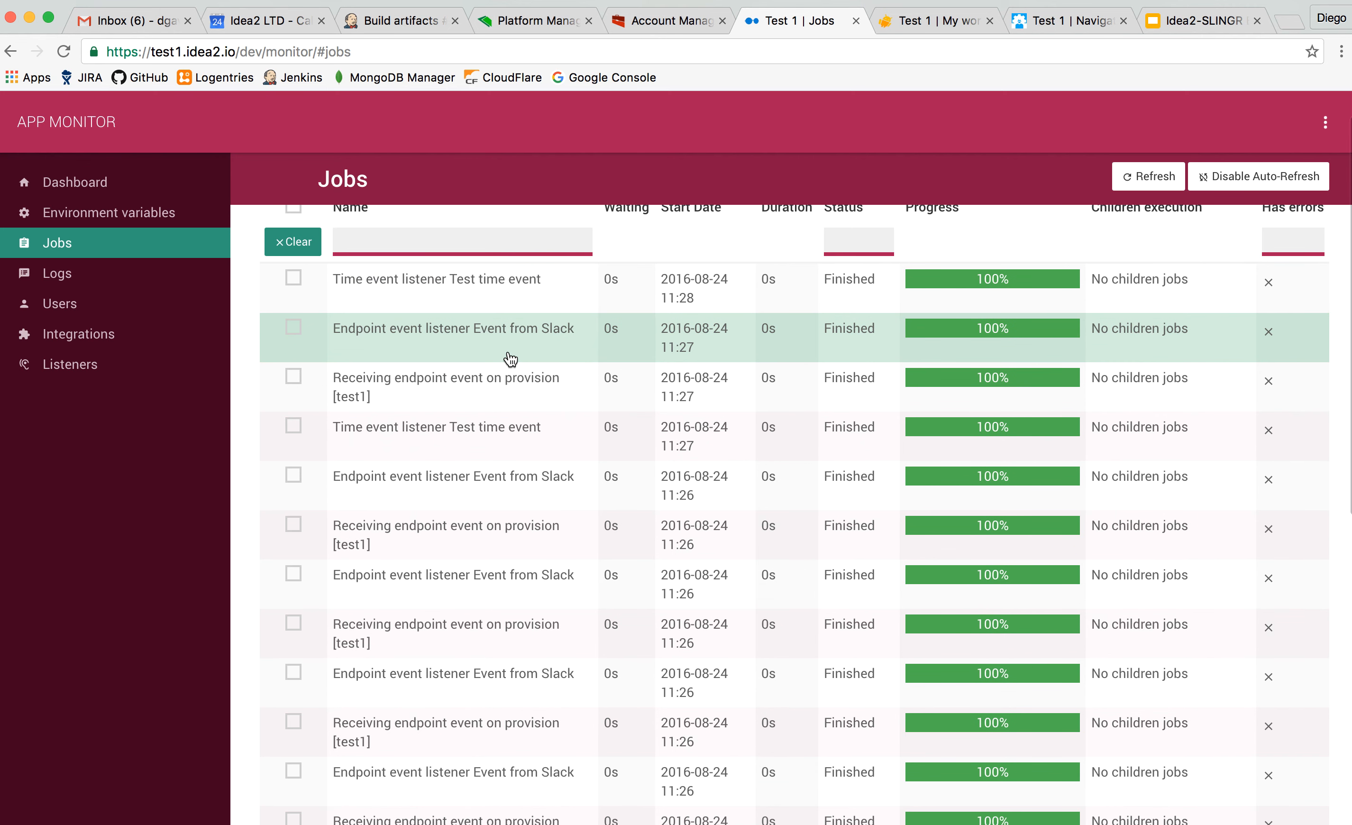
{"action": "scroll", "coordinate": [511, 360], "scroll_direction": "up", "scroll_amount": 1}
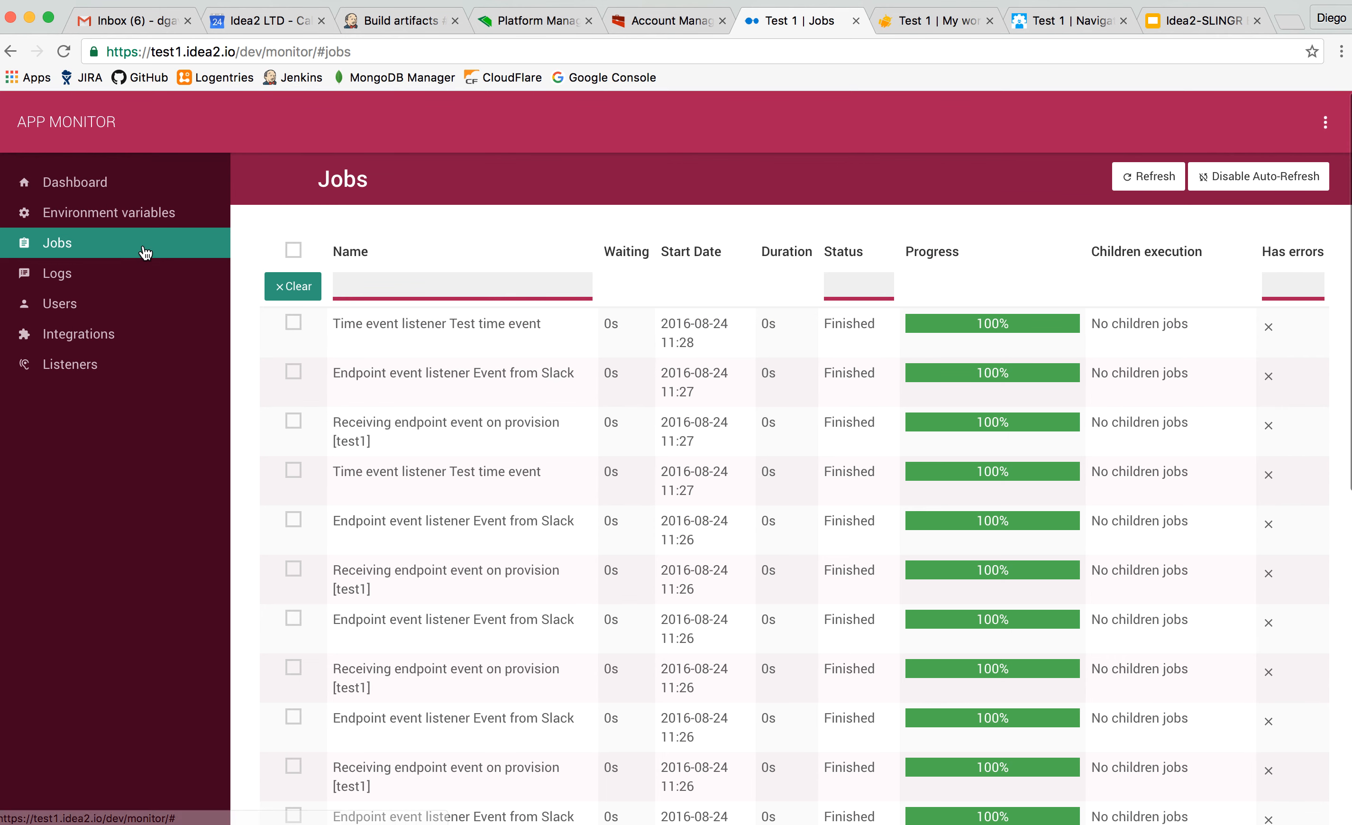
Browse the app logs and examine the details of a processed slackbot eventArrived entry.
{"action": "left_click", "coordinate": [103, 277]}
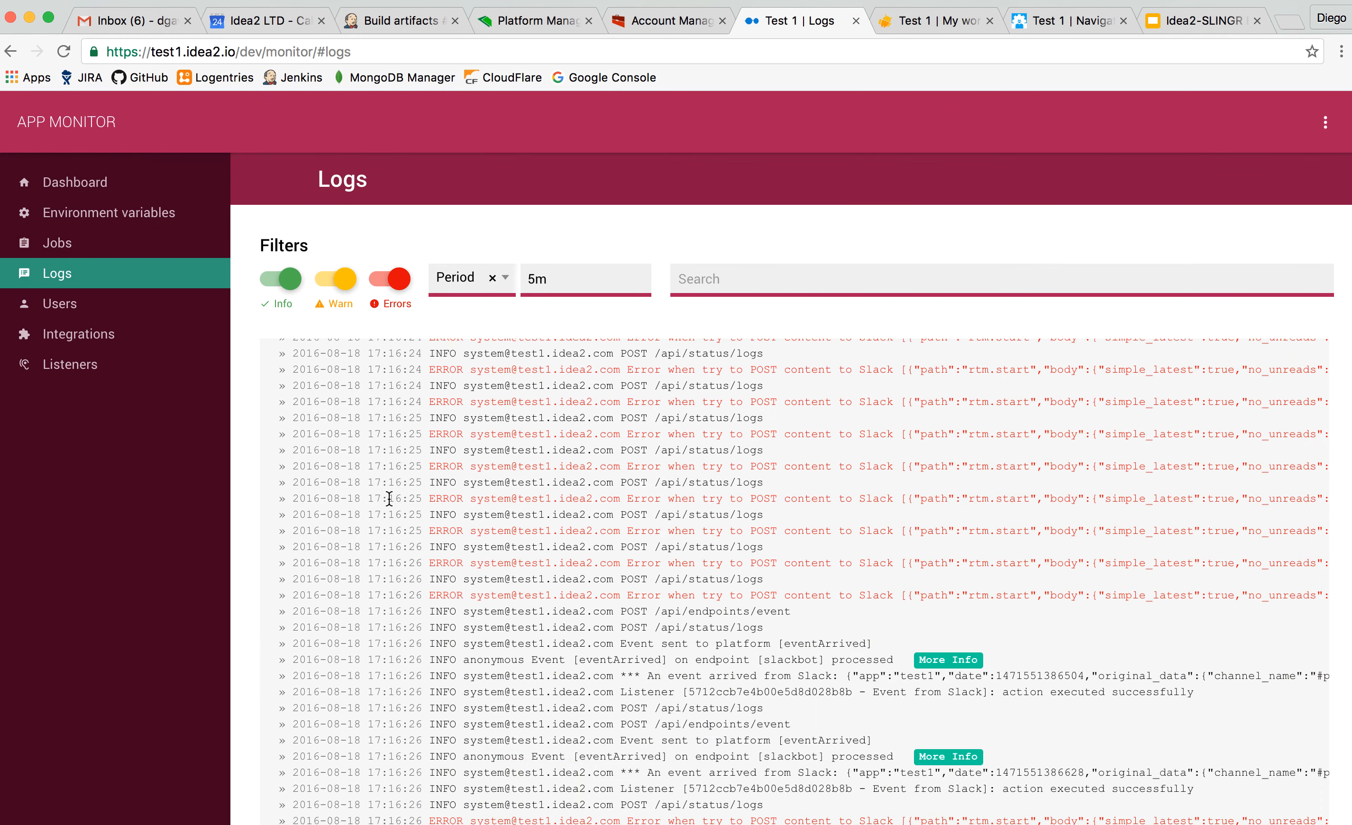
{"action": "scroll", "coordinate": [389, 498], "scroll_direction": "down", "scroll_amount": 5}
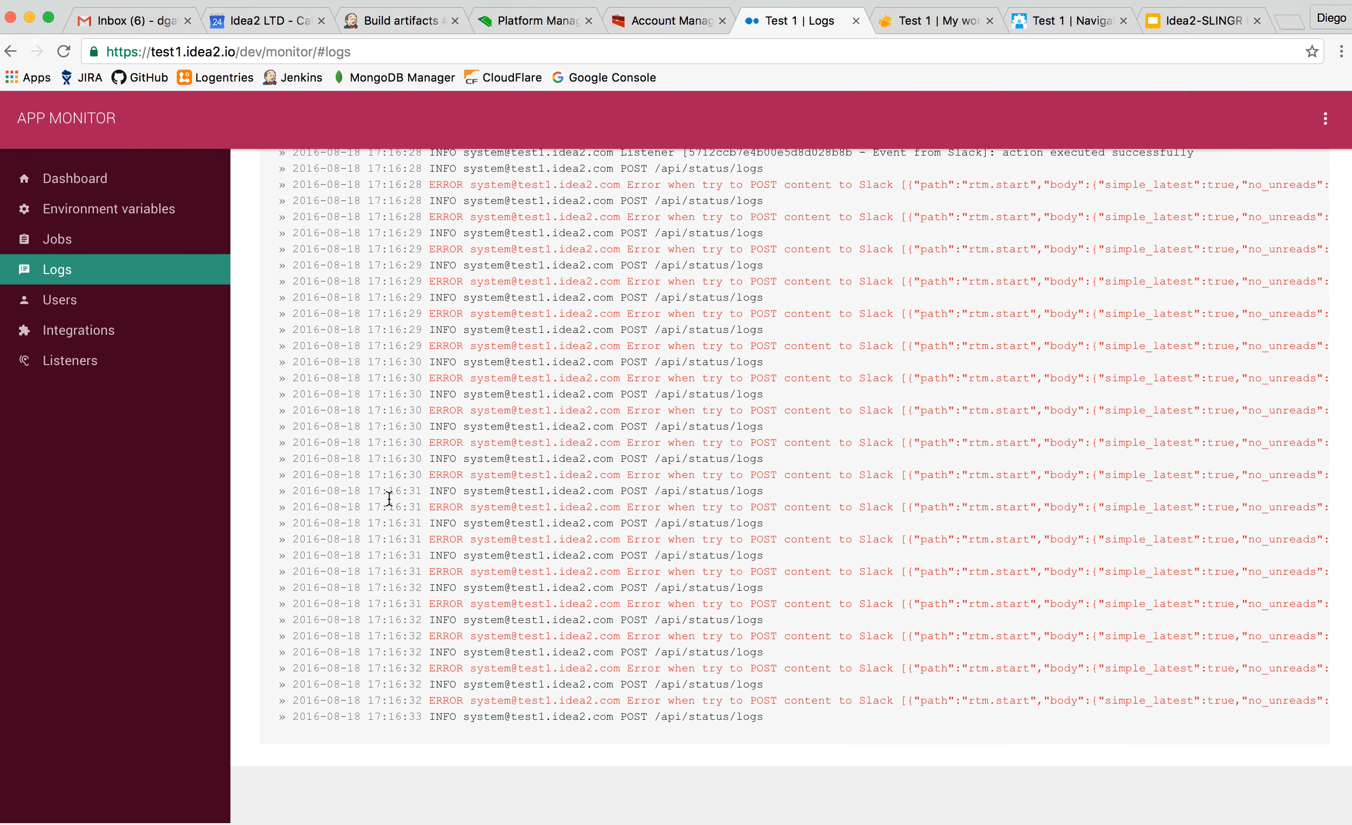
{"action": "scroll", "coordinate": [550, 527], "scroll_direction": "up", "scroll_amount": 1}
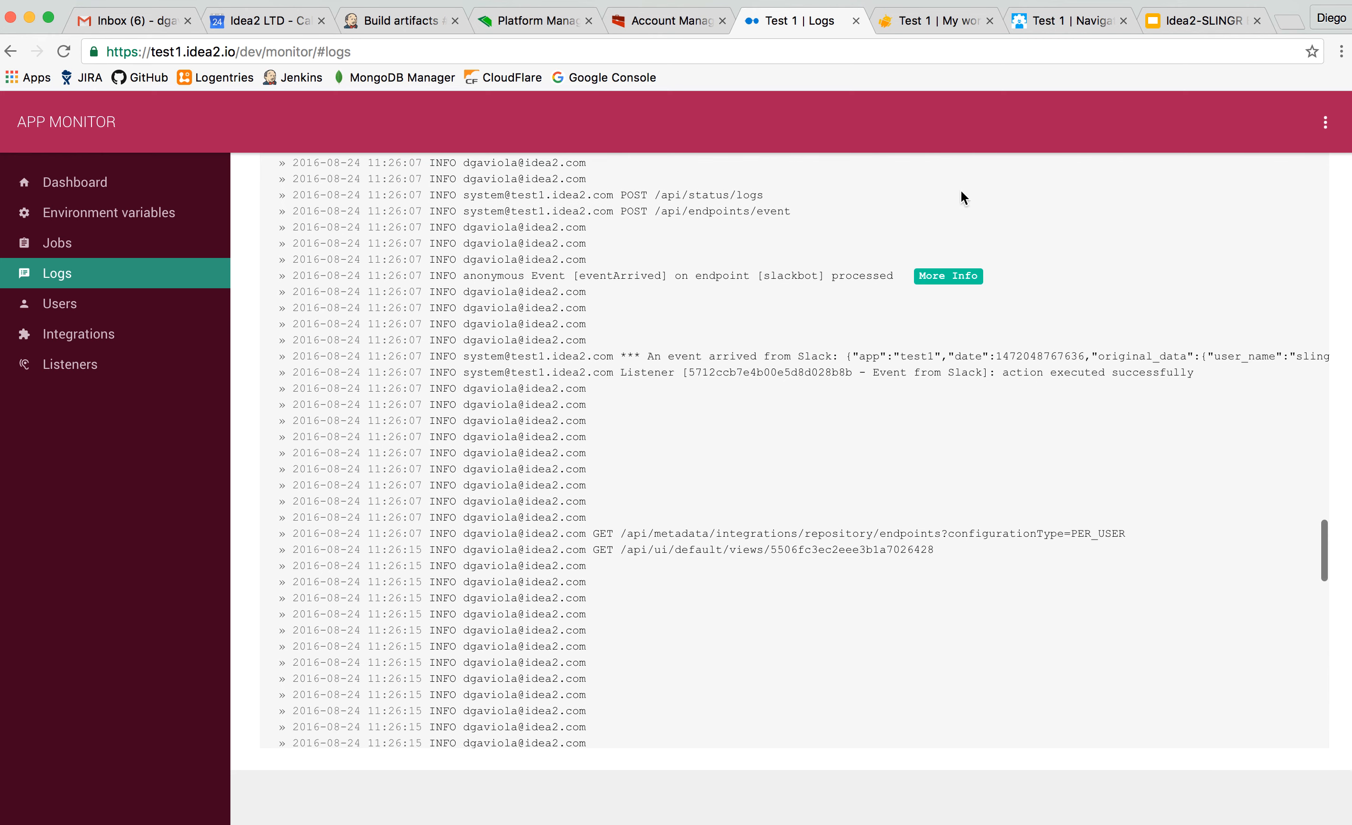
{"action": "left_click", "coordinate": [956, 281]}
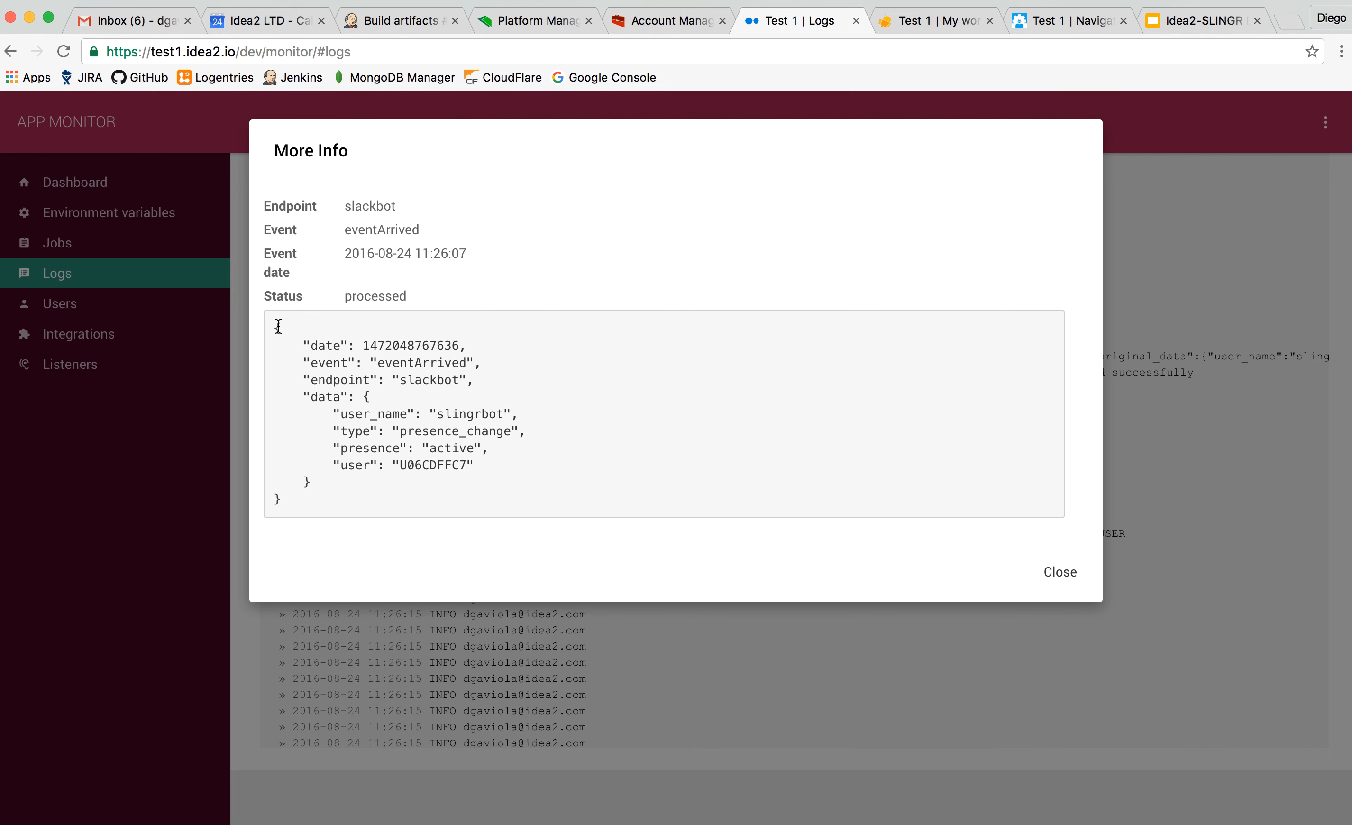
{"action": "left_click_drag", "start_coordinate": [279, 328], "coordinate": [311, 491]}
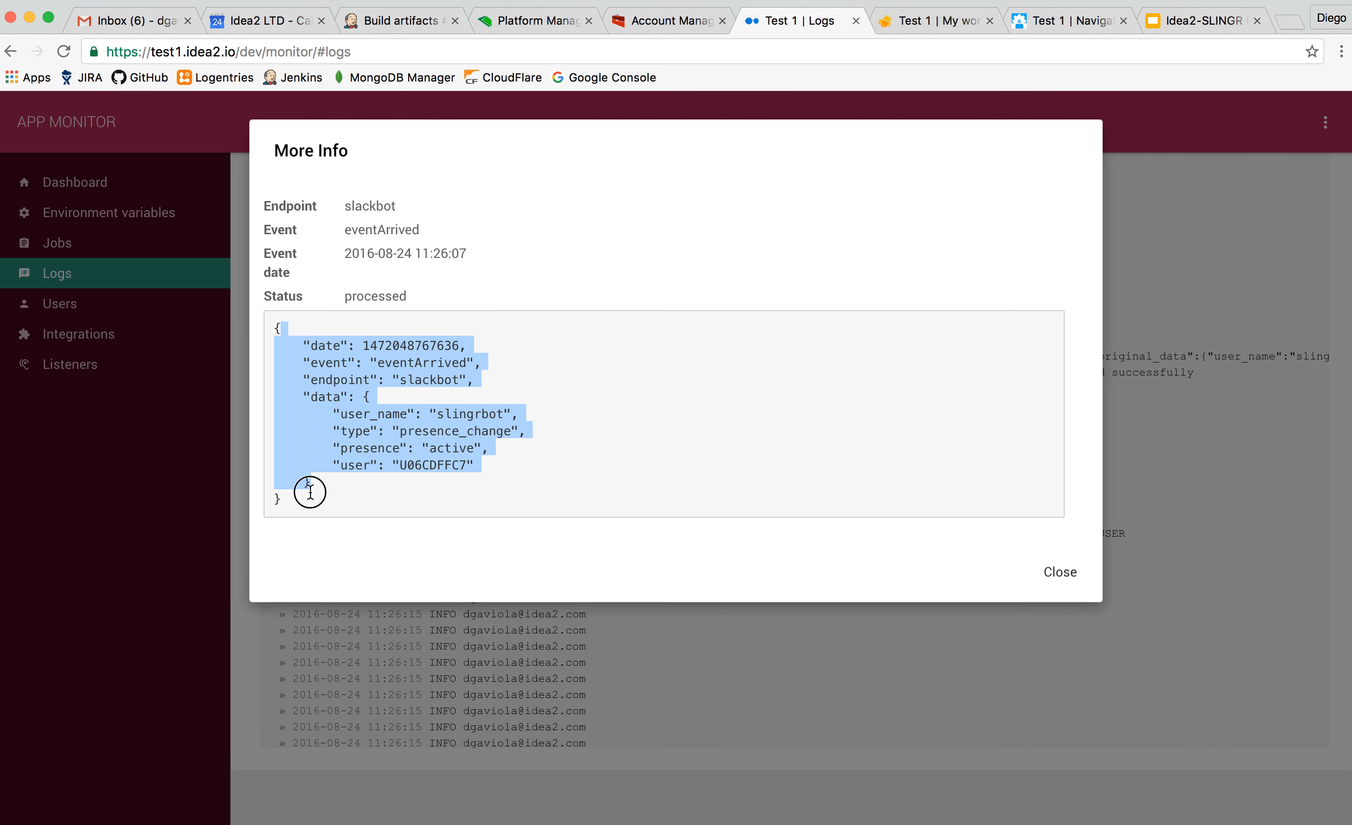
{"action": "left_click", "coordinate": [1059, 571]}
Review the app's Users overview and the last 24 hours of activity in Integrations.
{"action": "left_click", "coordinate": [72, 335]}
{"action": "left_click", "coordinate": [73, 304]}
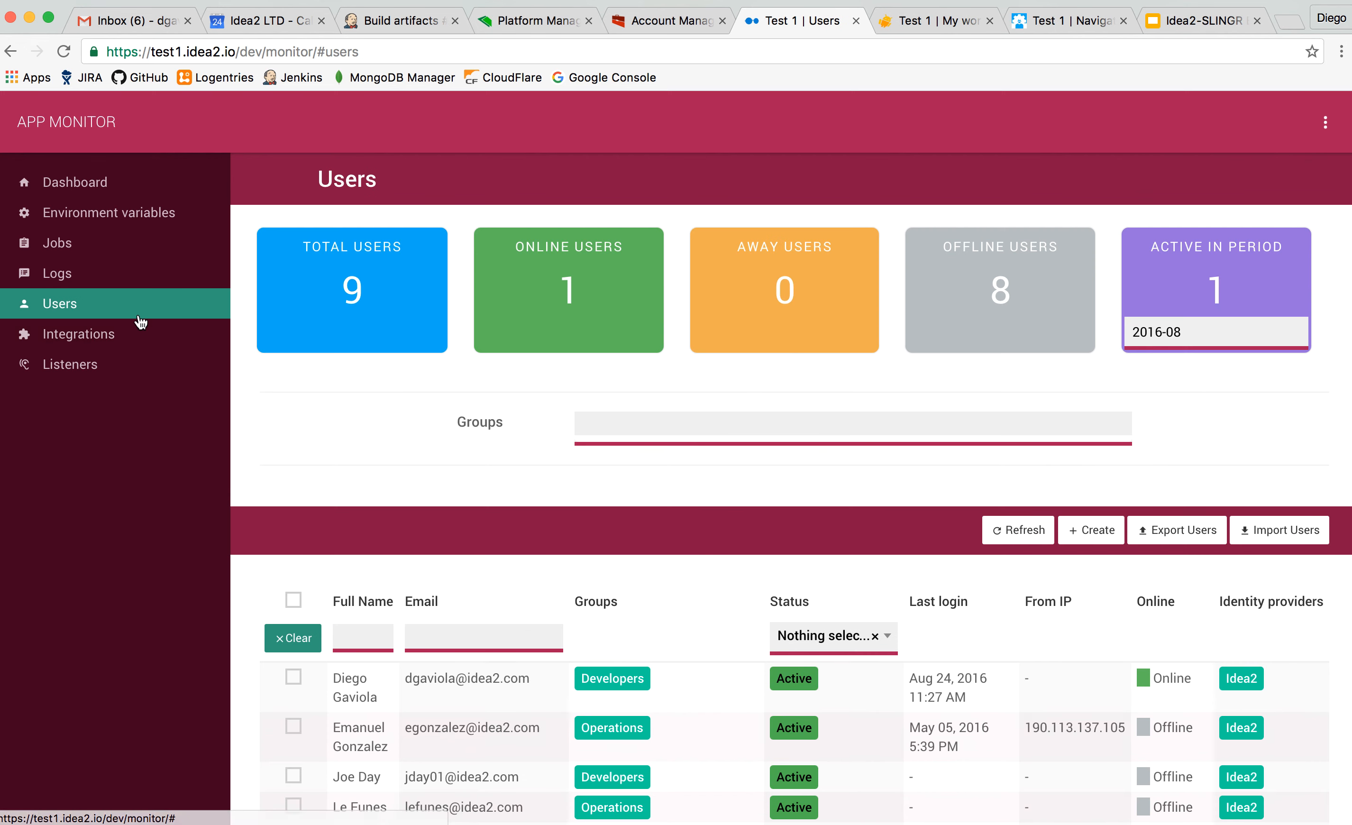
{"action": "left_click", "coordinate": [107, 335]}
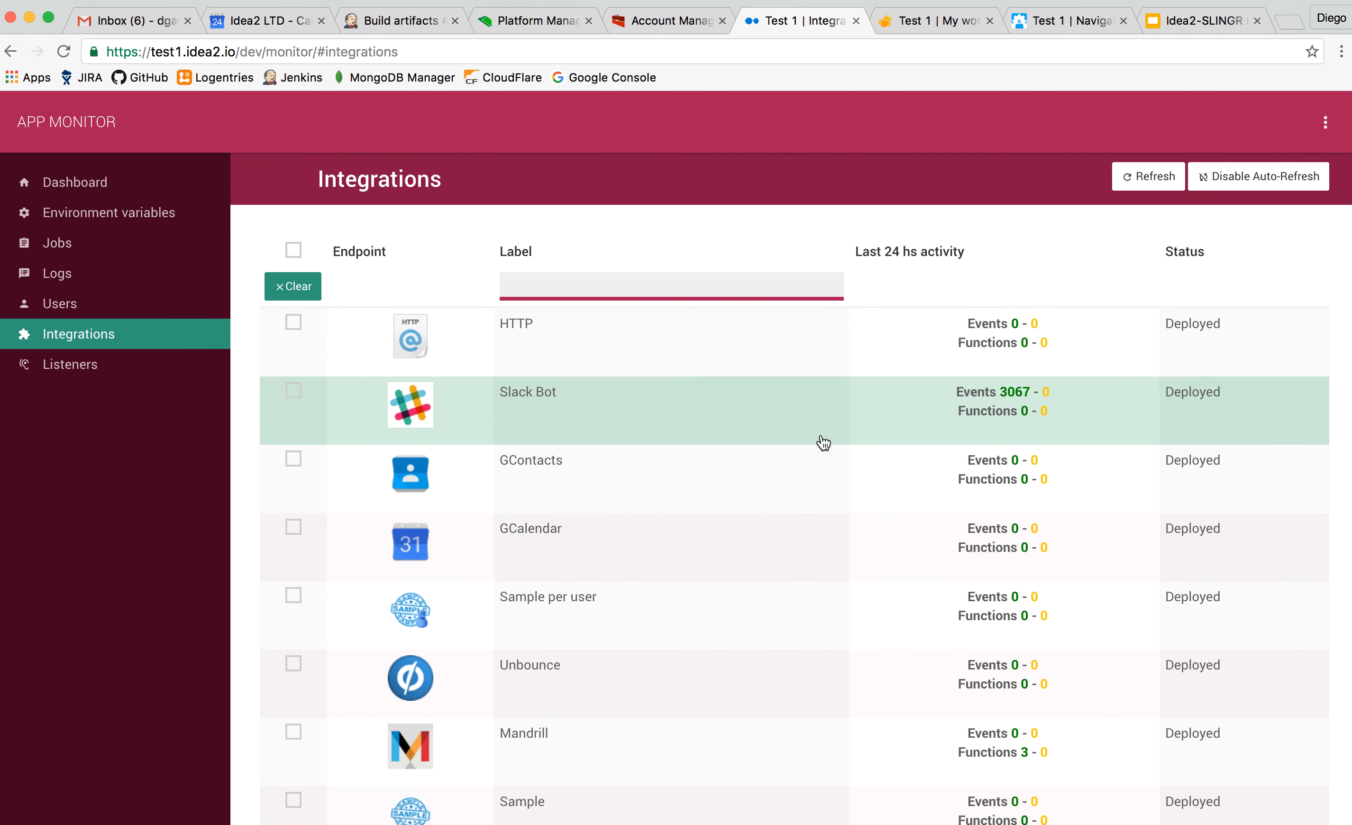
{"action": "scroll", "coordinate": [824, 442], "scroll_direction": "down", "scroll_amount": 3}
{"action": "scroll", "coordinate": [823, 443], "scroll_direction": "up", "scroll_amount": 3}
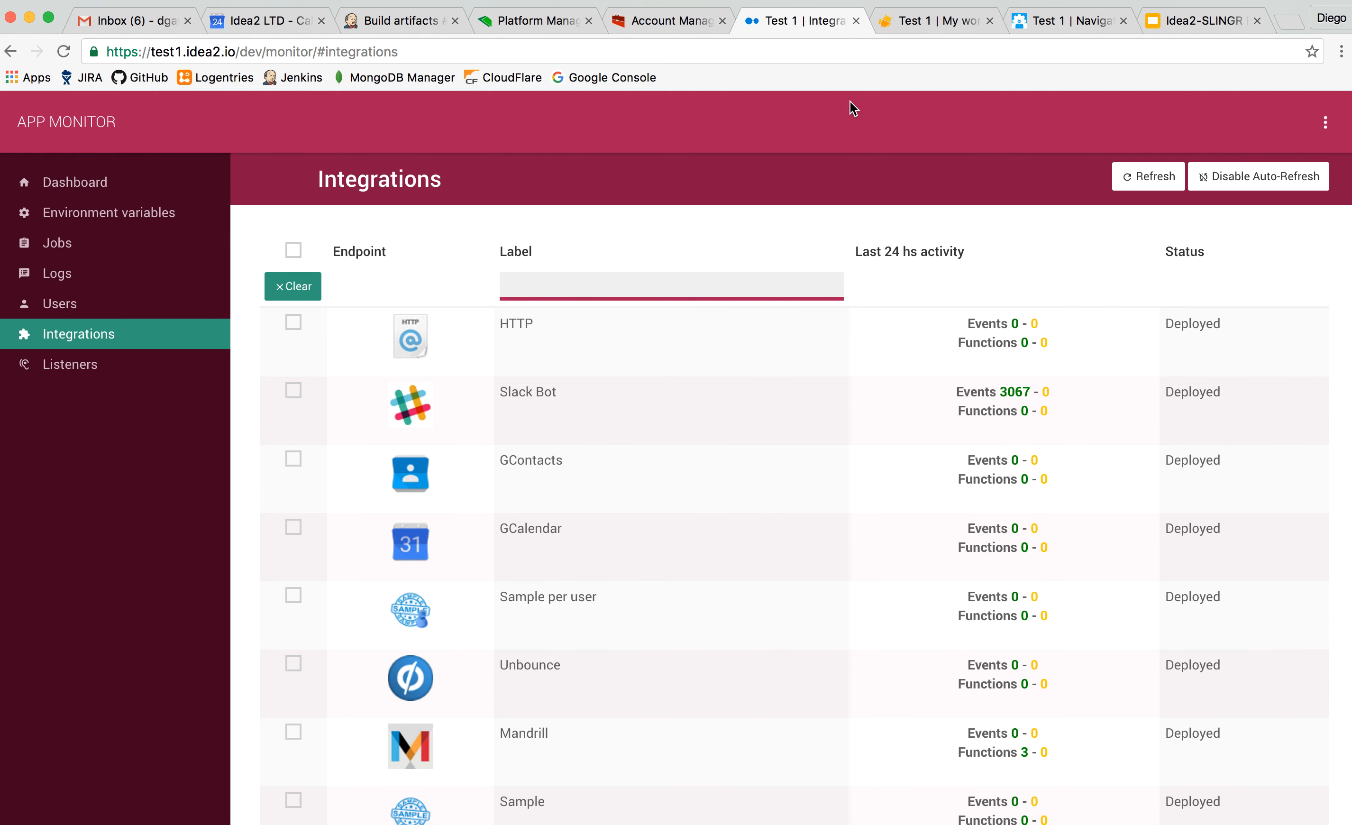
Return to Account Manager and view Test 1's development environment details.
{"action": "left_click", "coordinate": [682, 21]}
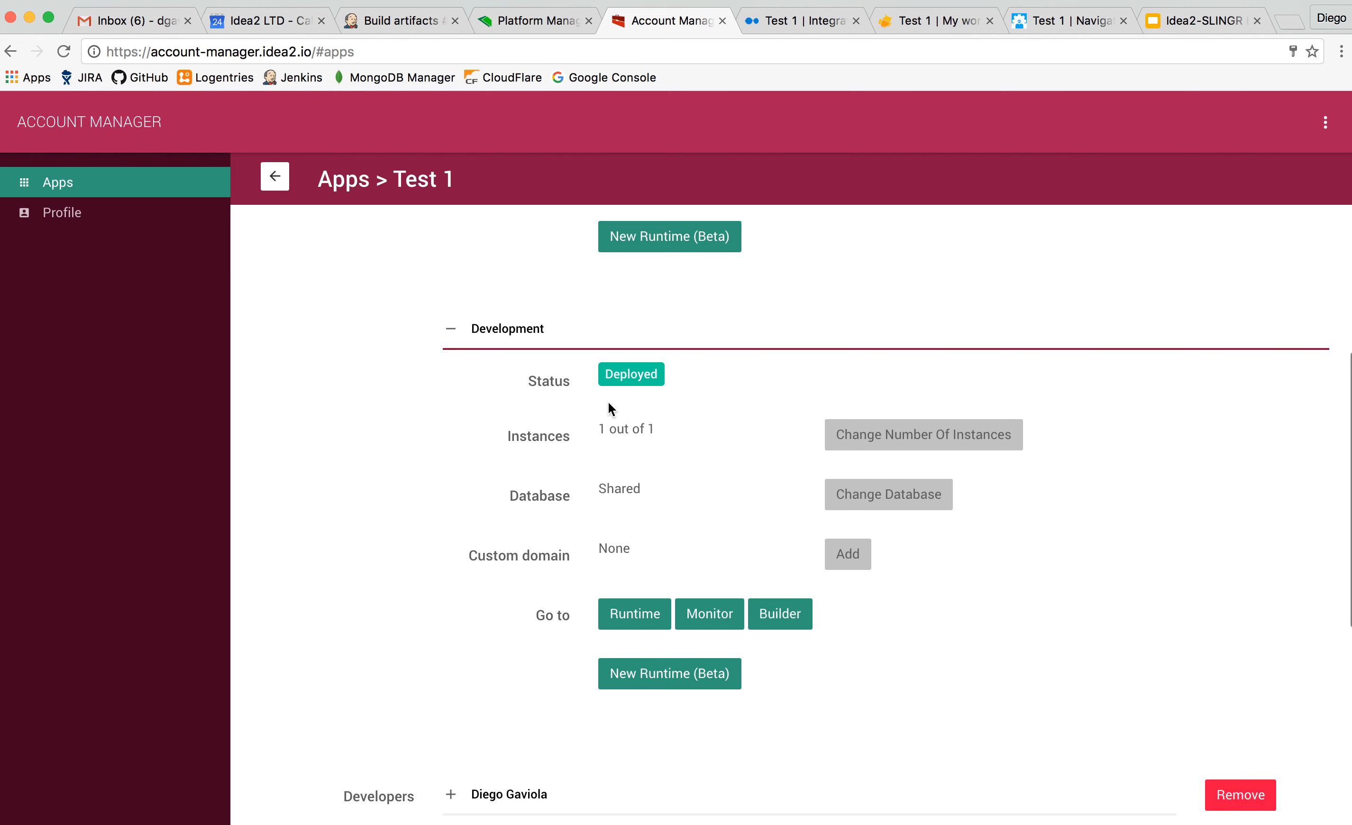
{"action": "scroll", "coordinate": [609, 403], "scroll_direction": "down", "scroll_amount": 1}
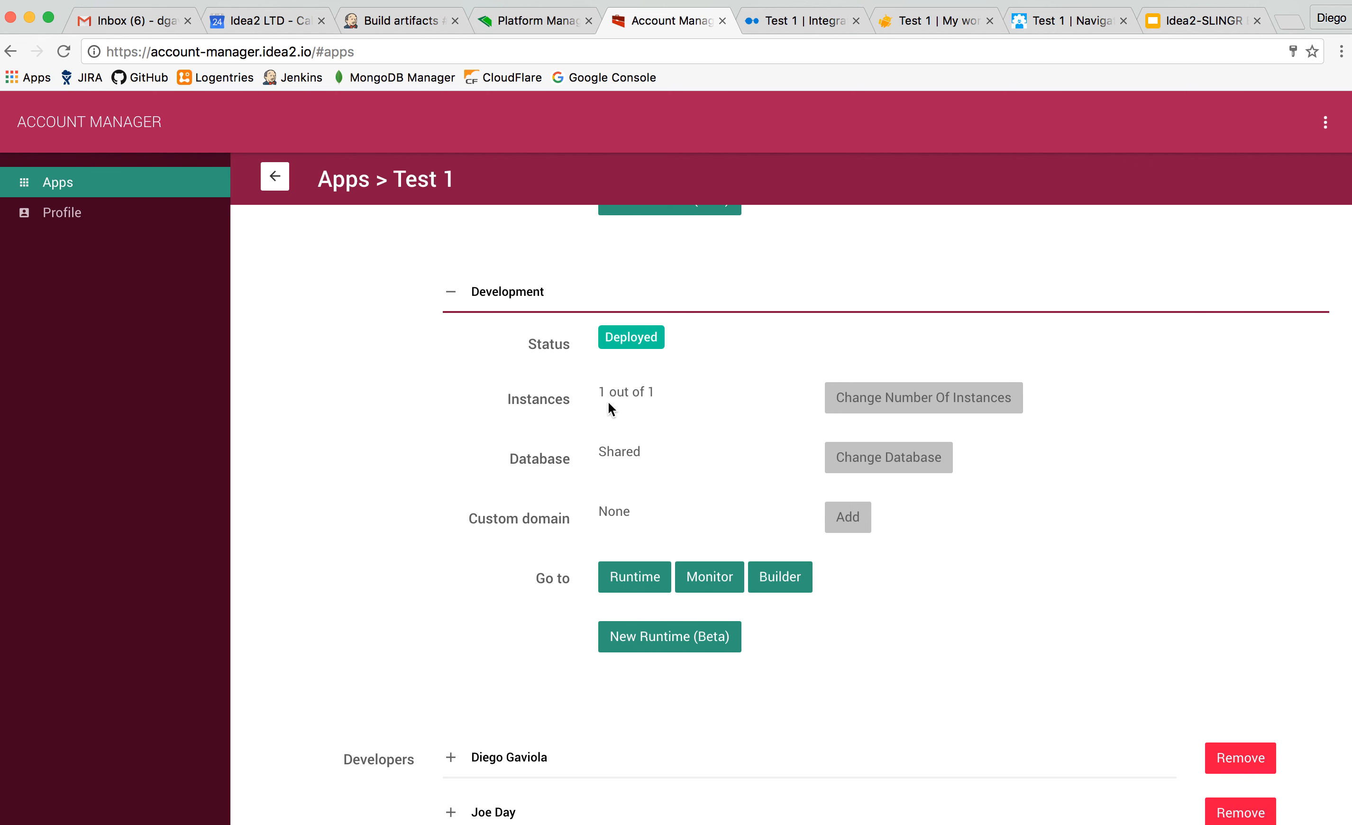
{"action": "left_click", "coordinate": [949, 6]}
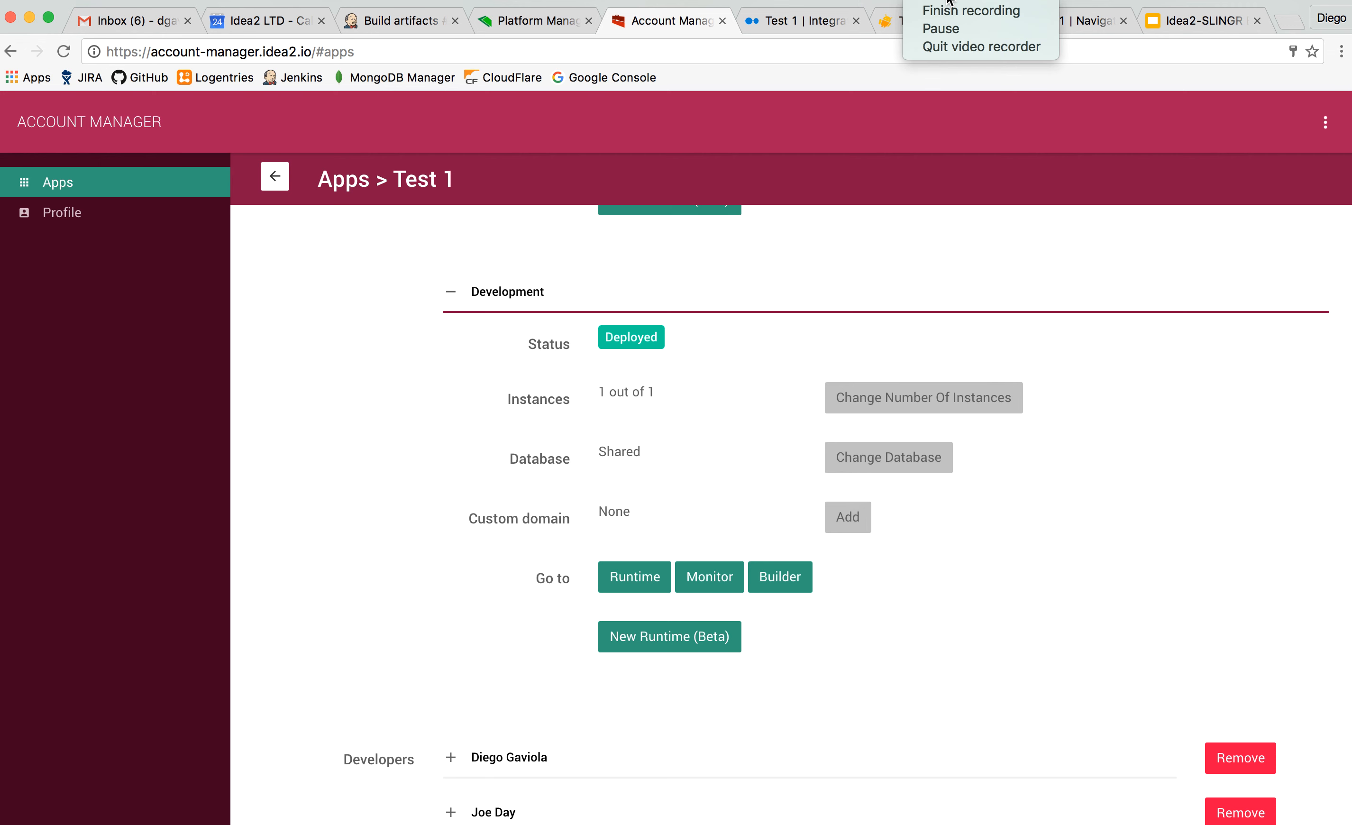